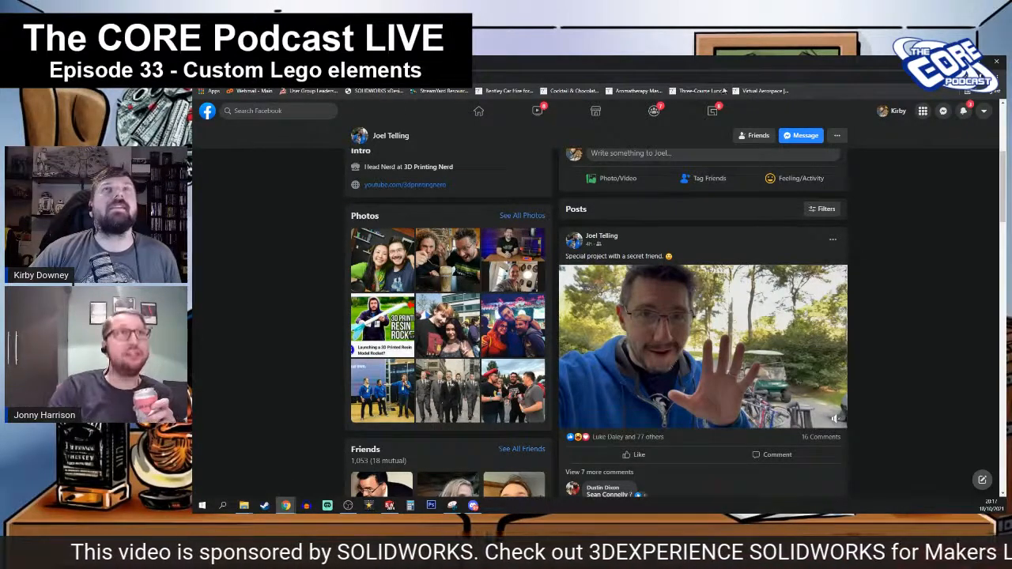
pyautogui.click(601, 71)
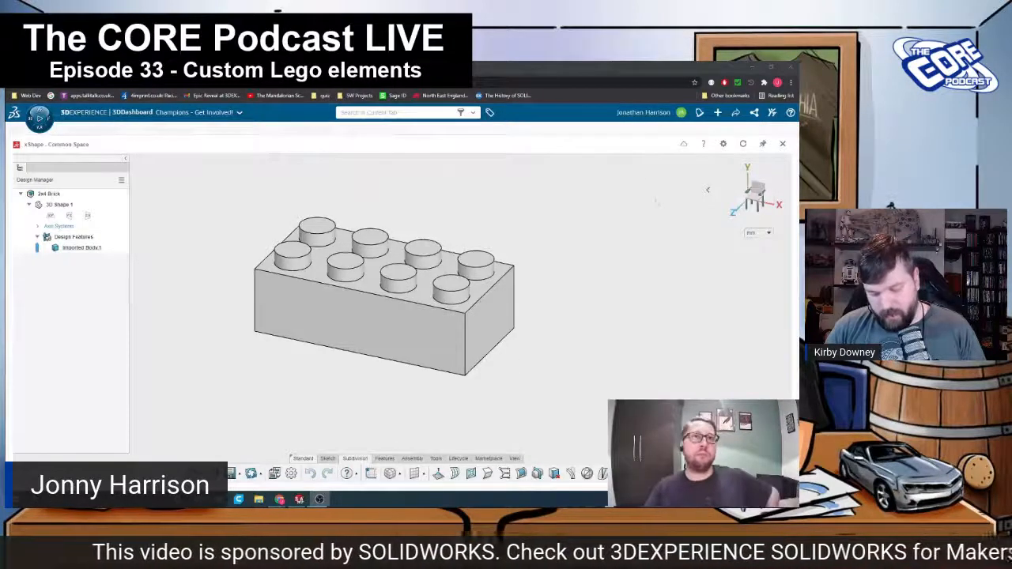
pyautogui.moveTo(599, 362); pyautogui.dragTo(358, 431, button='middle')
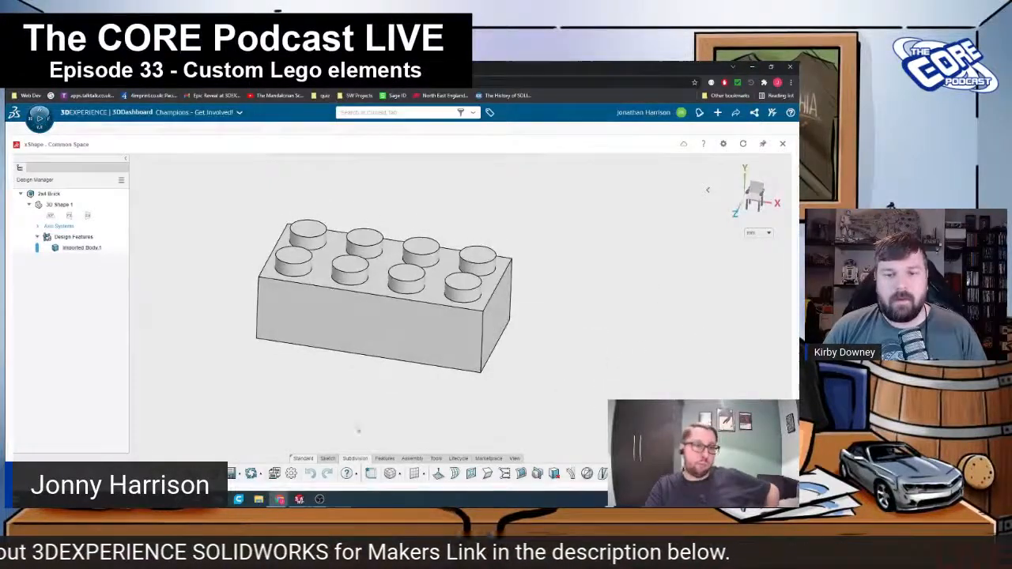
pyautogui.click(328, 458)
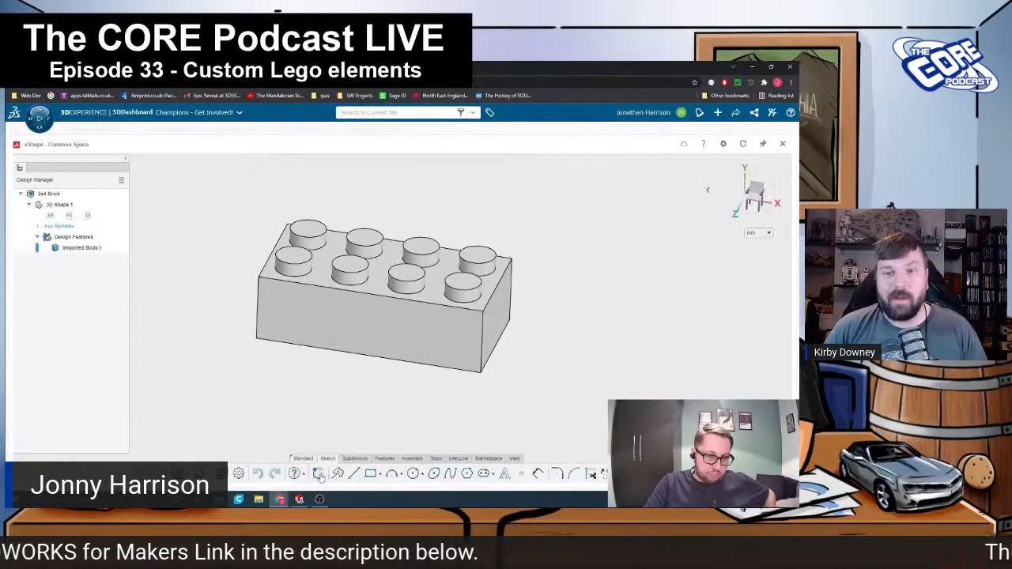
pyautogui.click(303, 458)
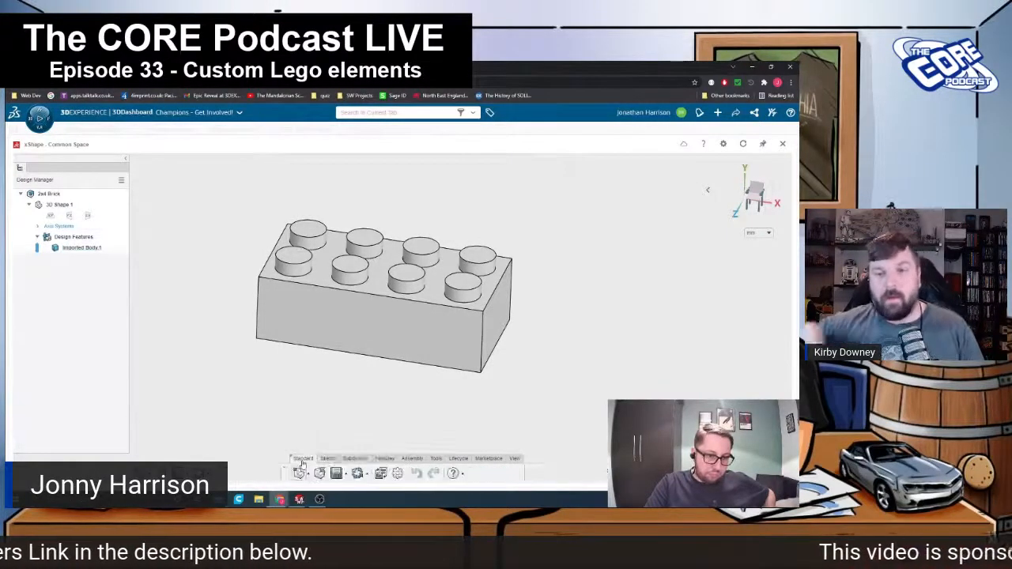
pyautogui.click(355, 459)
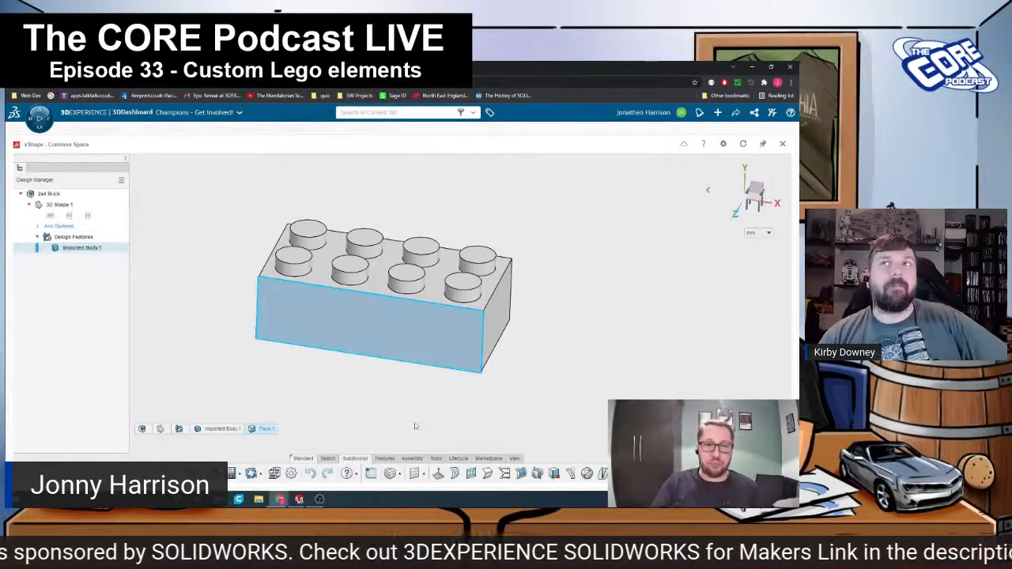
pyautogui.moveTo(542, 353); pyautogui.dragTo(499, 362, button='middle')
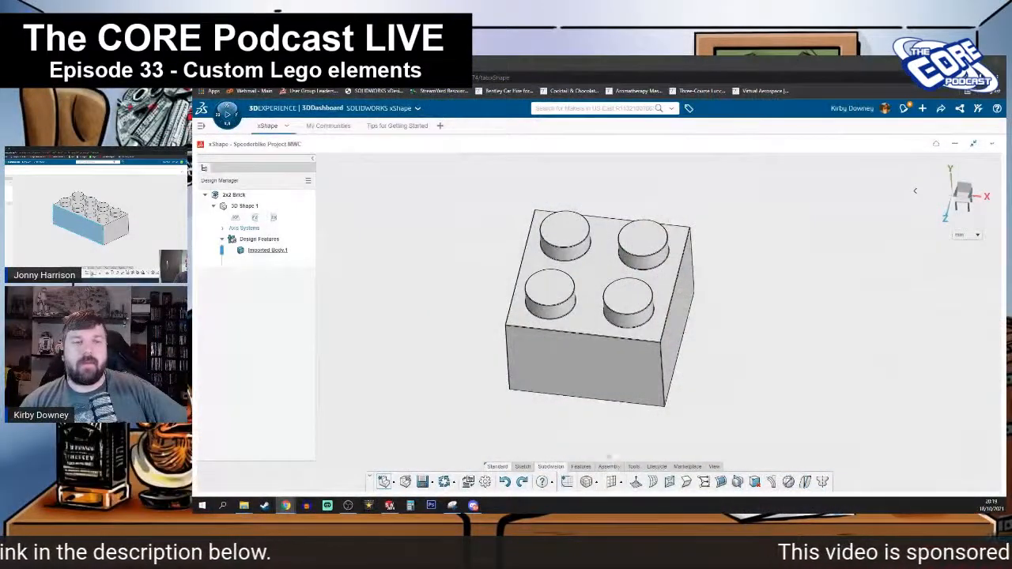
pyautogui.moveTo(537, 394); pyautogui.dragTo(589, 459, button='middle')
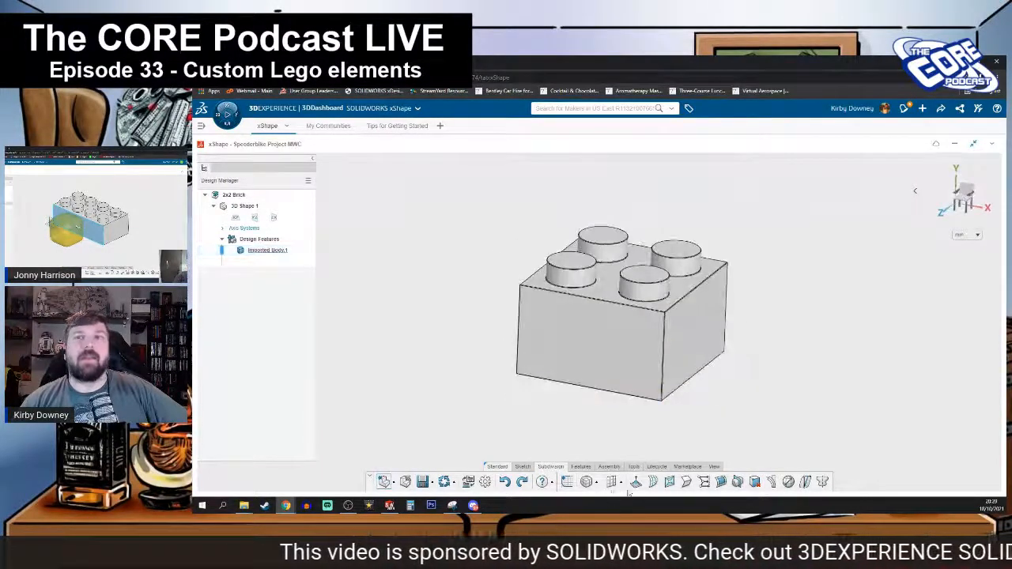
# - Create a reference plane midway between the front and back faces of the 2x2 brick
pyautogui.click(615, 483)
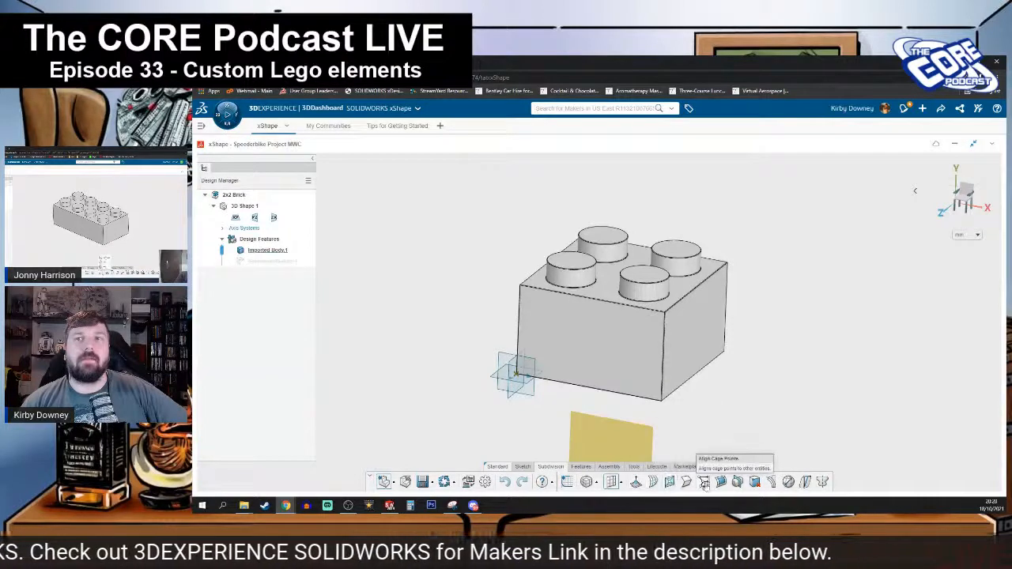
pyautogui.click(585, 467)
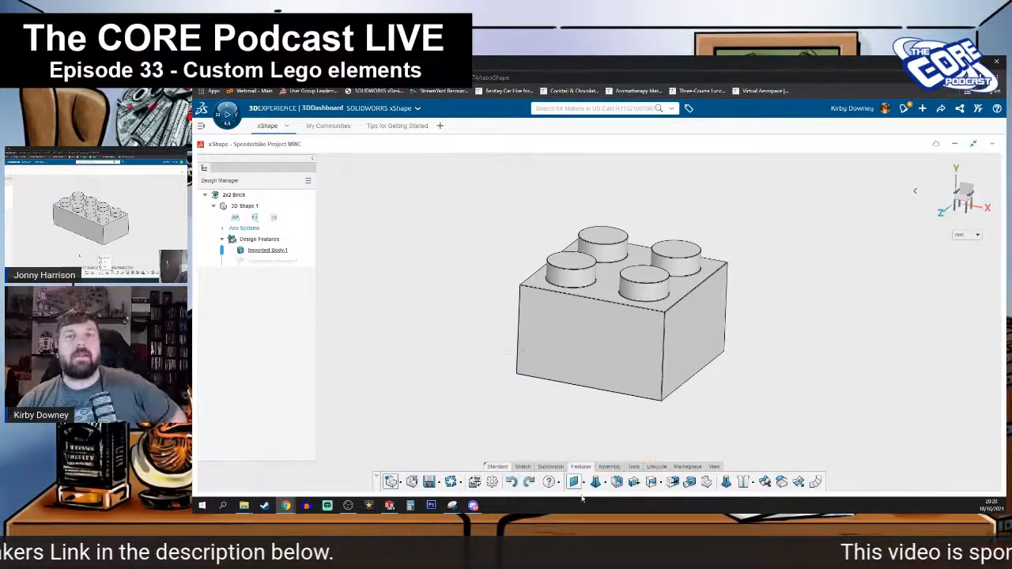
pyautogui.click(574, 484)
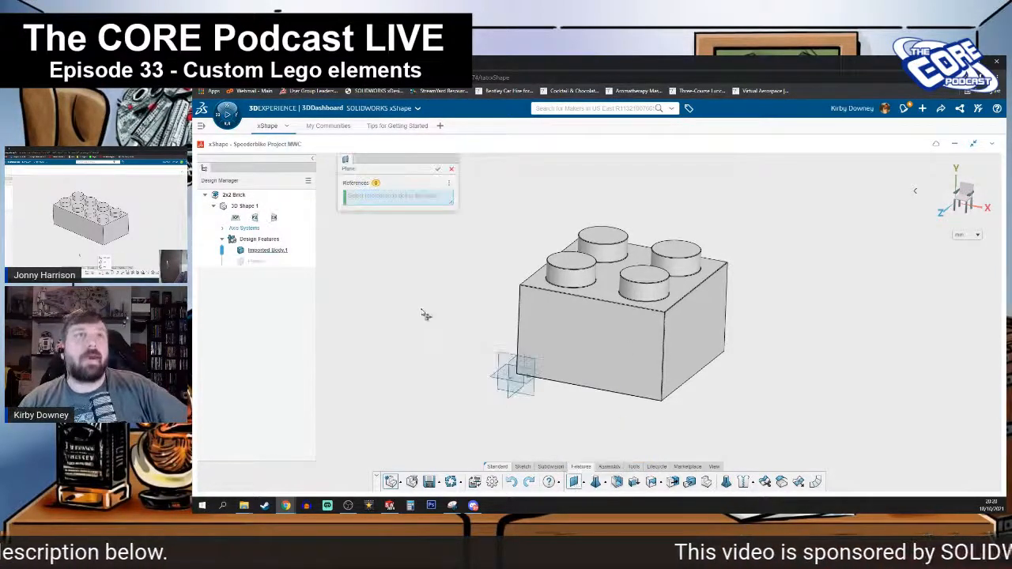
pyautogui.click(607, 356)
pyautogui.moveTo(715, 378); pyautogui.dragTo(678, 382, button='middle')
pyautogui.click(724, 298)
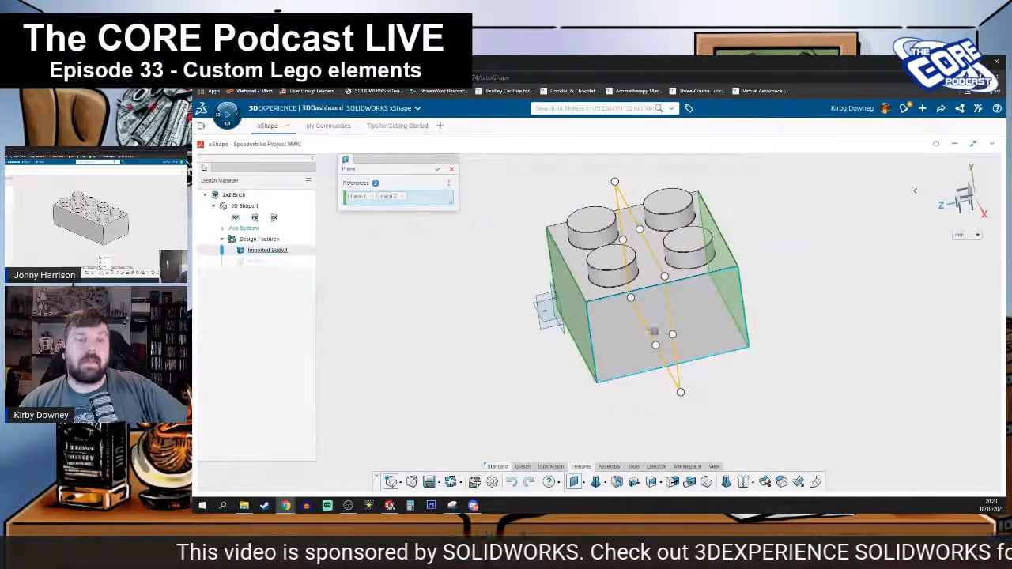
pyautogui.moveTo(672, 346); pyautogui.dragTo(731, 348, button='middle')
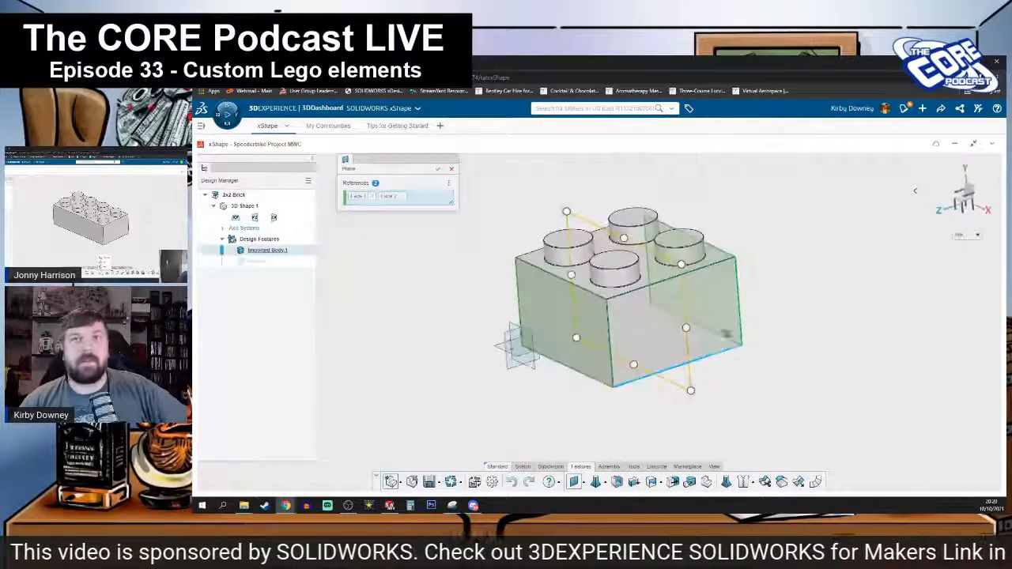
pyautogui.click(438, 168)
pyautogui.moveTo(510, 412); pyautogui.dragTo(562, 414, button='middle')
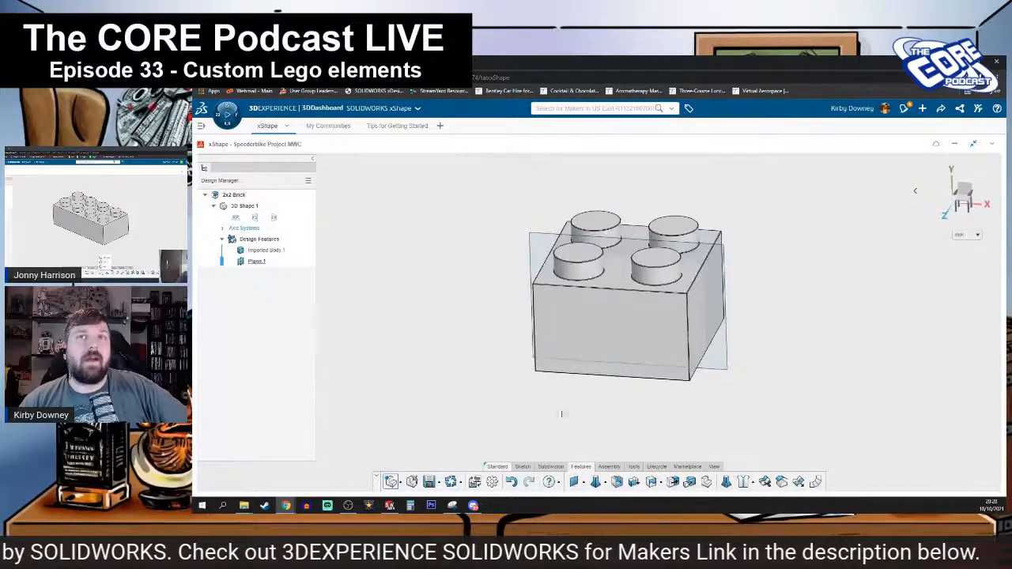
pyautogui.click(552, 466)
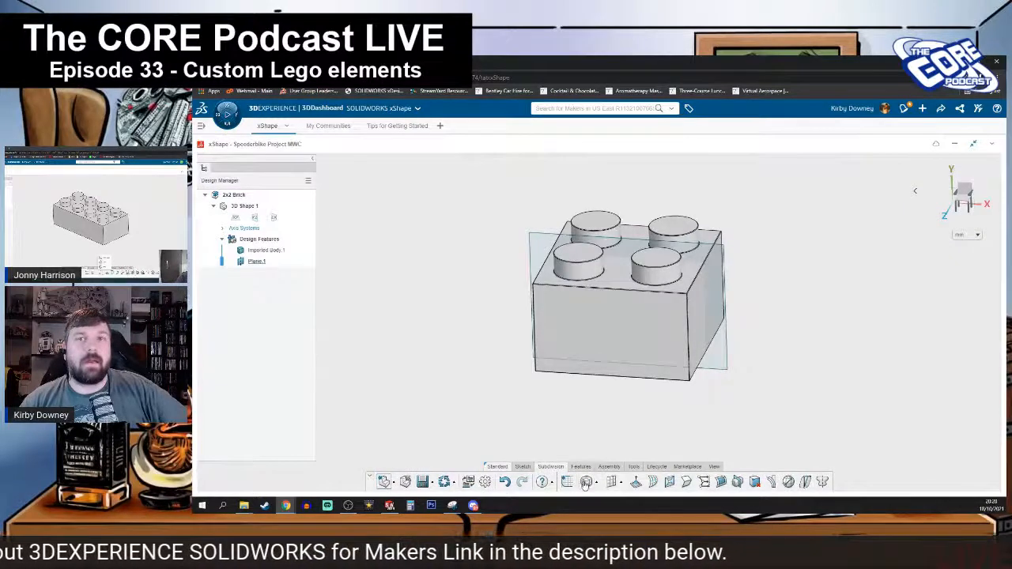
pyautogui.click(589, 484)
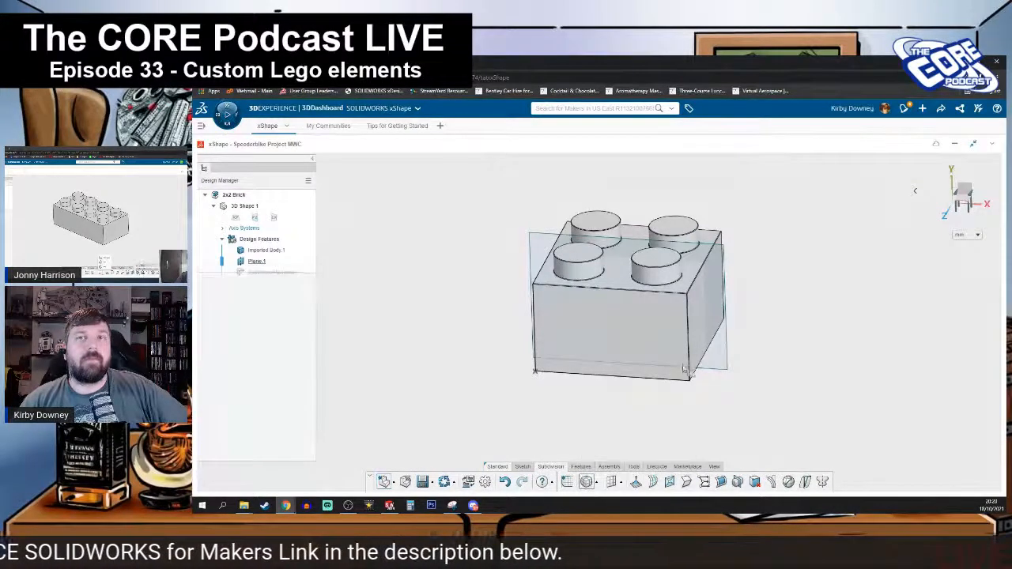
pyautogui.click(532, 237)
pyautogui.moveTo(498, 444); pyautogui.dragTo(467, 332, button='middle')
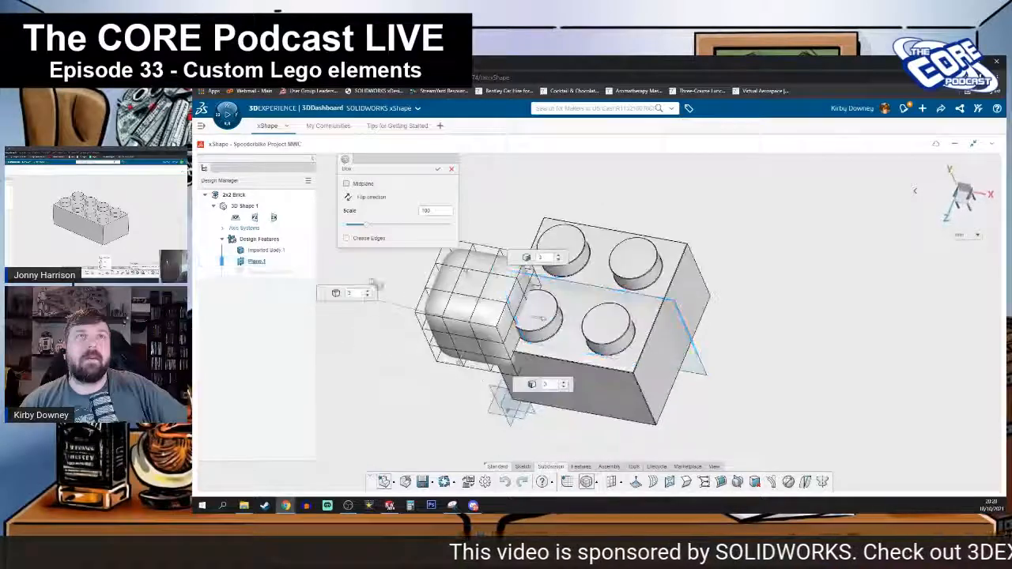
pyautogui.click(349, 185)
pyautogui.moveTo(452, 417); pyautogui.dragTo(486, 291, button='middle')
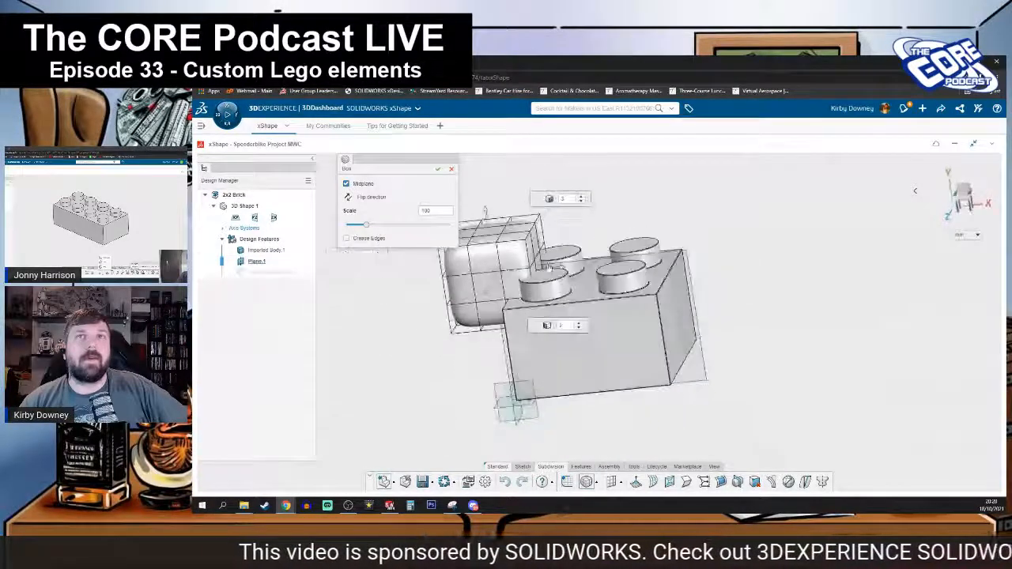
pyautogui.moveTo(565, 271); pyautogui.dragTo(631, 263)
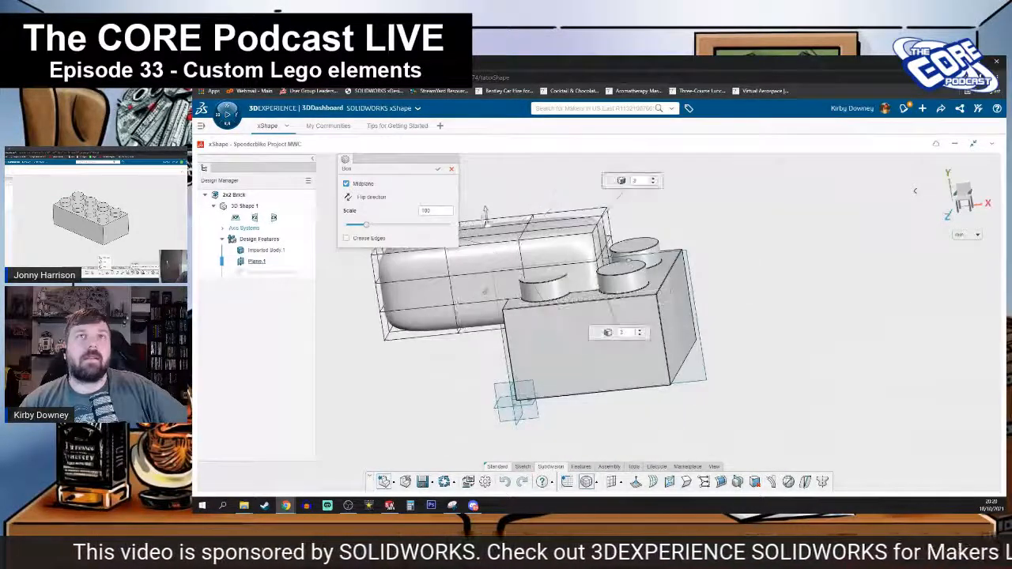
pyautogui.moveTo(484, 295); pyautogui.dragTo(498, 253, button='middle')
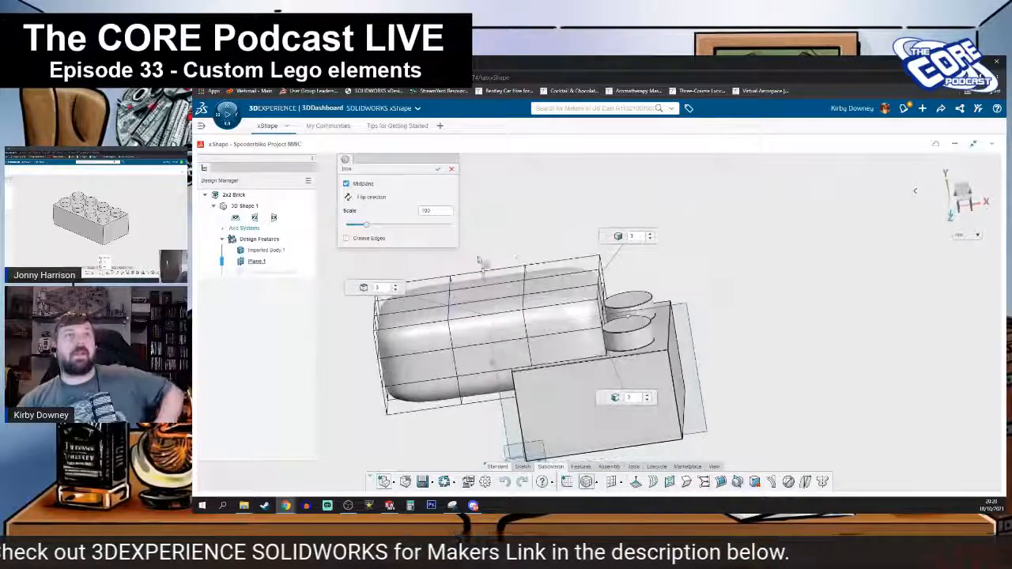
pyautogui.moveTo(366, 225)
pyautogui.mouseDown()
pyautogui.moveTo(388, 225)
pyautogui.moveTo(369, 225)
pyautogui.mouseUp()
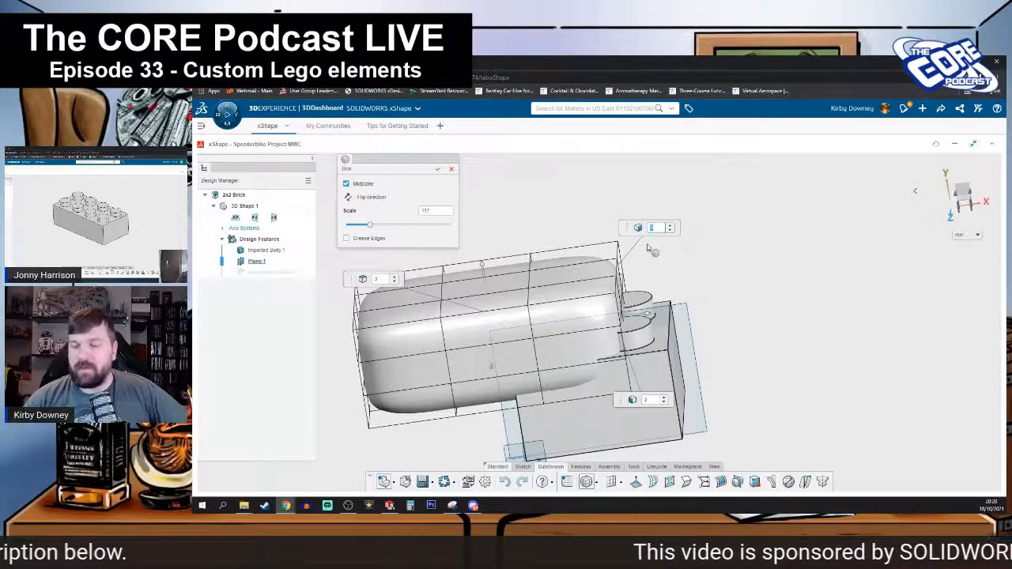
pyautogui.press('Return')
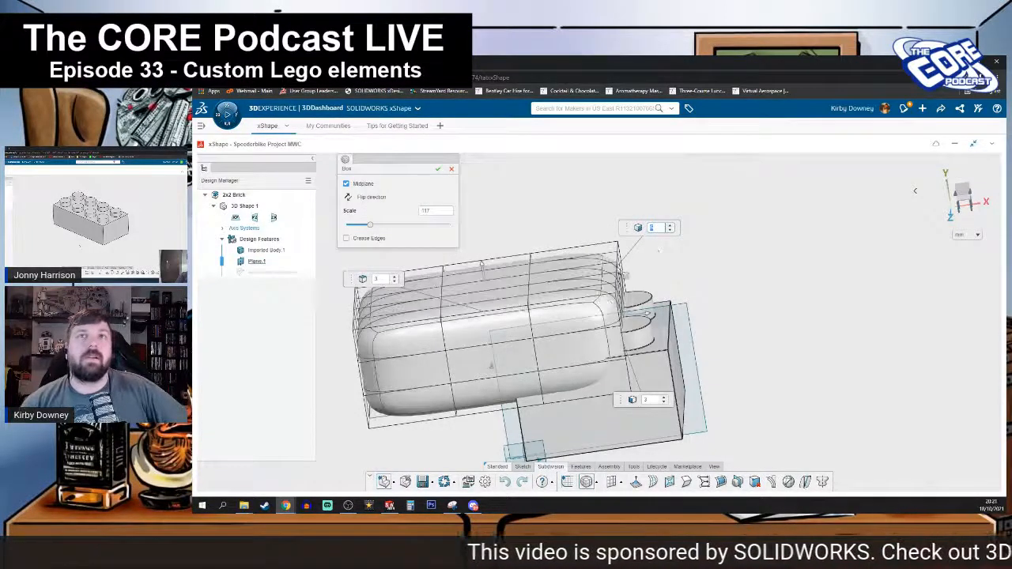
pyautogui.moveTo(568, 249); pyautogui.dragTo(597, 291, button='middle')
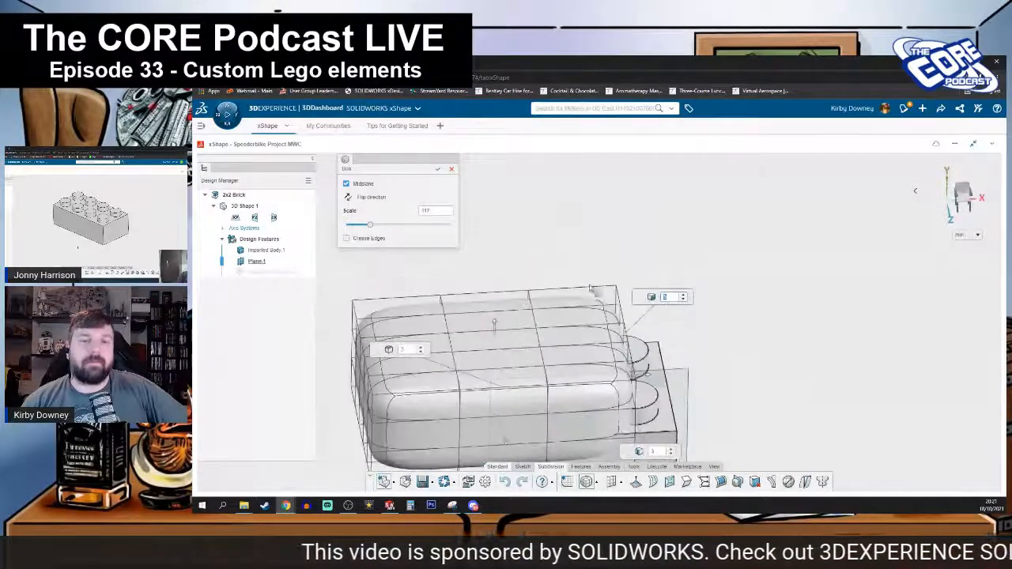
pyautogui.moveTo(616, 386); pyautogui.dragTo(490, 387, button='middle')
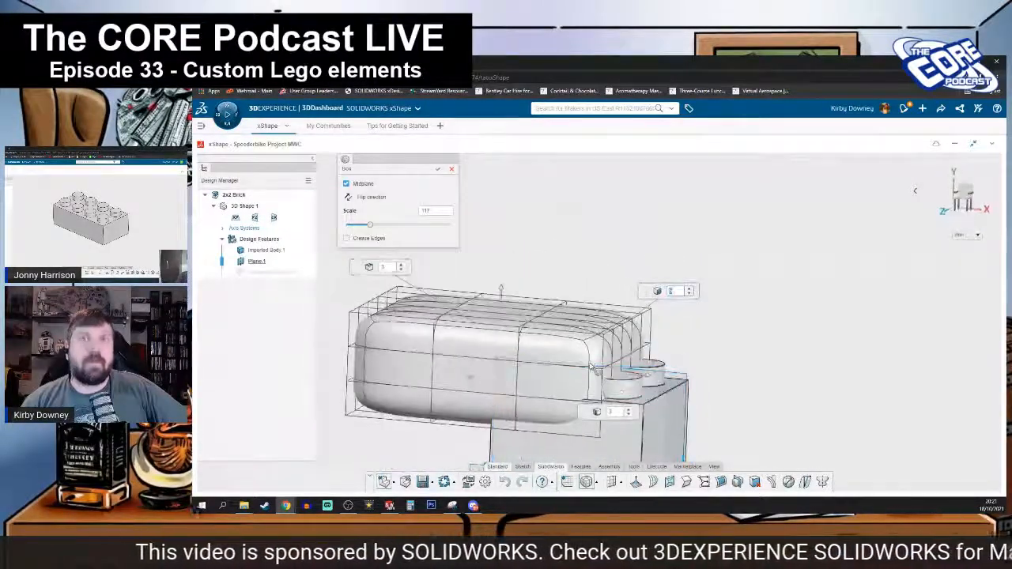
pyautogui.click(451, 168)
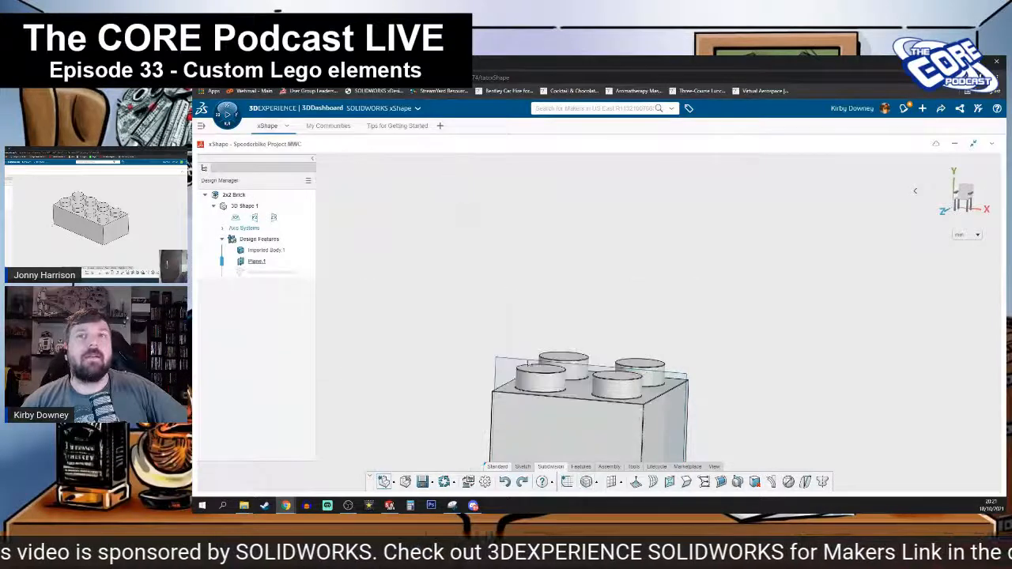
# - Examine the hollow underside of the 2x2 brick and its central tube
pyautogui.moveTo(467, 330); pyautogui.dragTo(600, 451, button='middle')
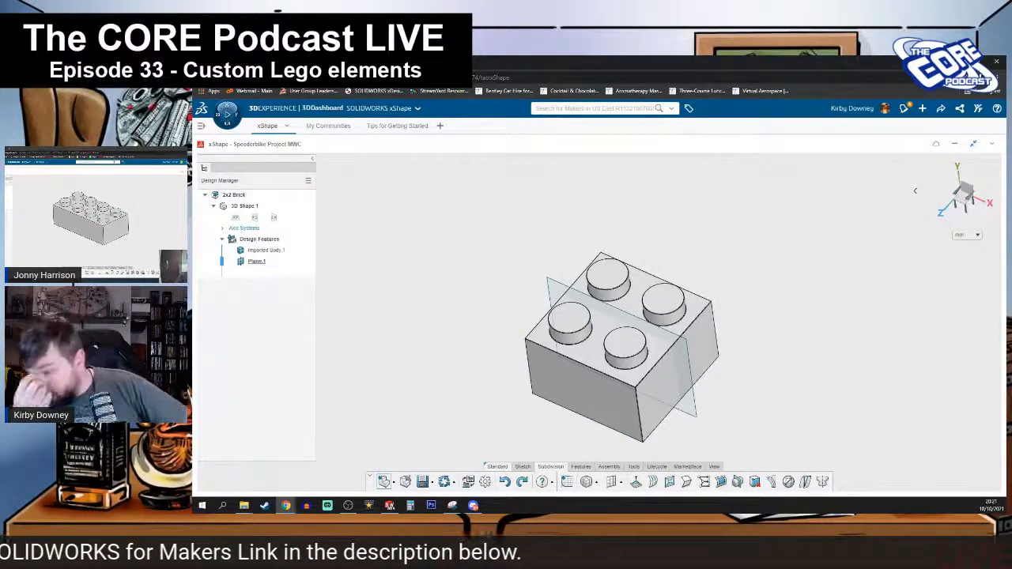
pyautogui.moveTo(625, 348); pyautogui.dragTo(744, 412, button='middle')
pyautogui.scroll(5, 752, 415)
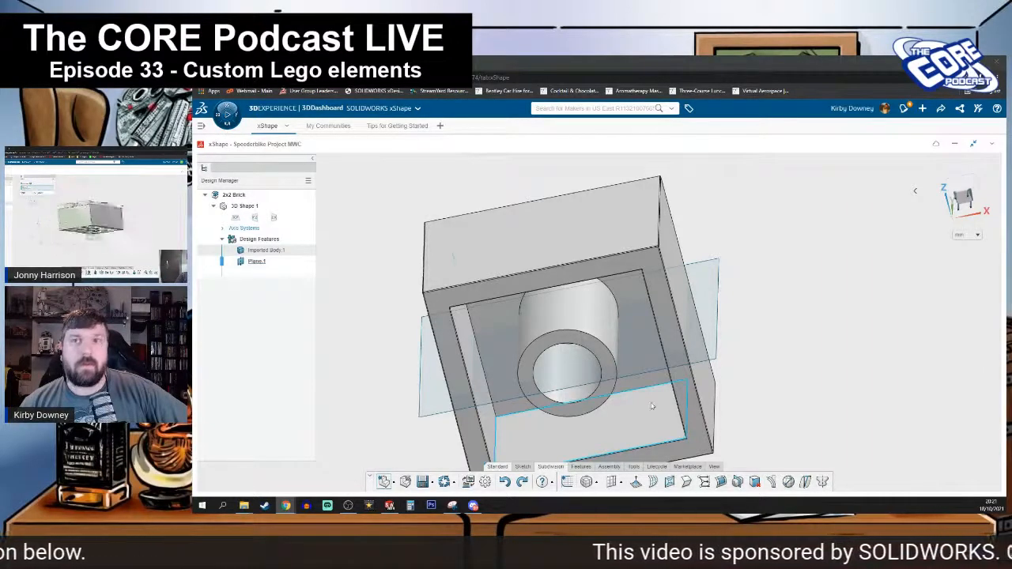
pyautogui.scroll(-2, 601, 294)
pyautogui.scroll(2, 610, 261)
pyautogui.scroll(-1, 533, 411)
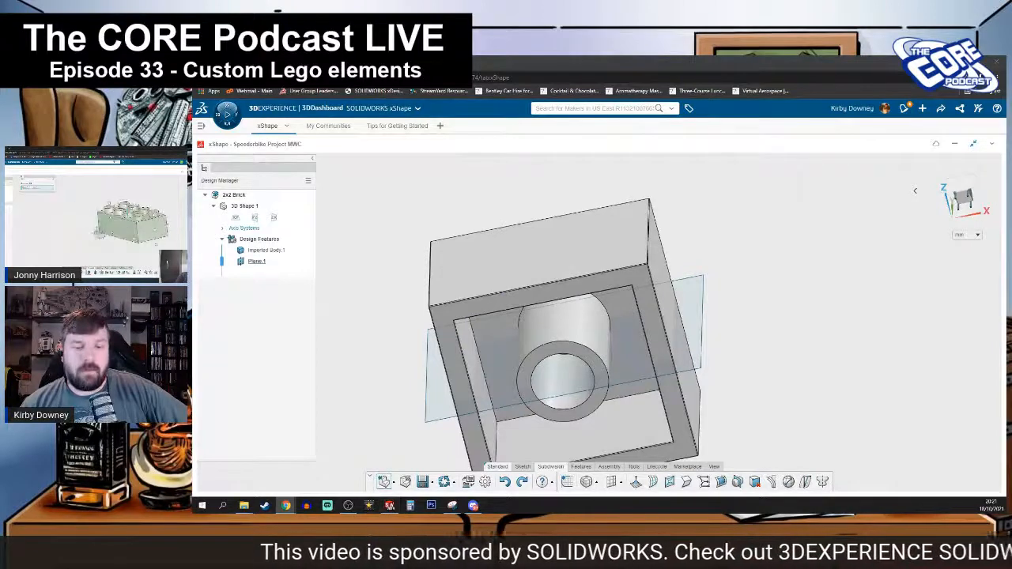
# - Switch to the brick assembly in SOLIDWORKS and show it from the top in wireframe display
pyautogui.click(986, 60)
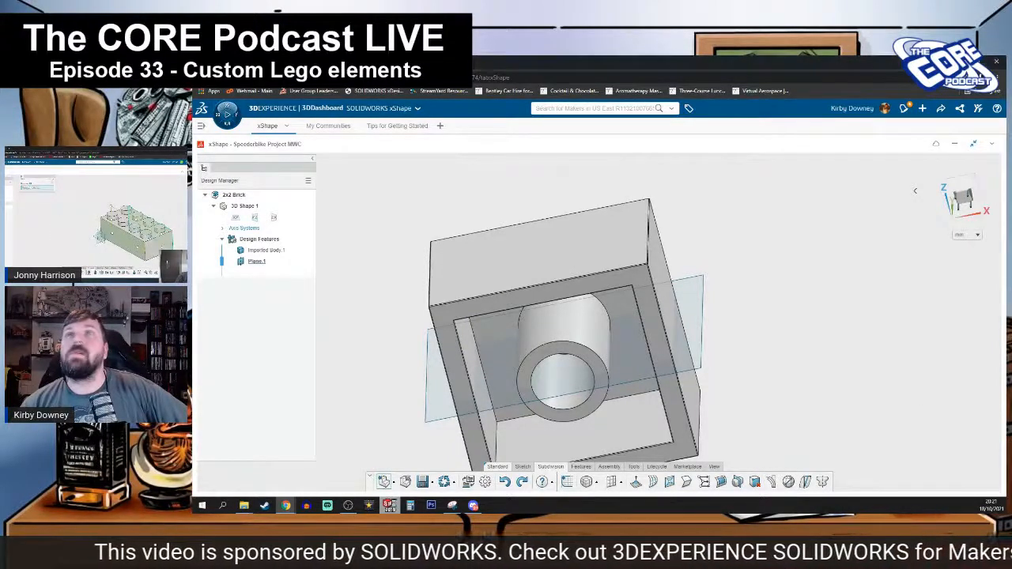
pyautogui.click(389, 506)
pyautogui.scroll(3, 701, 324)
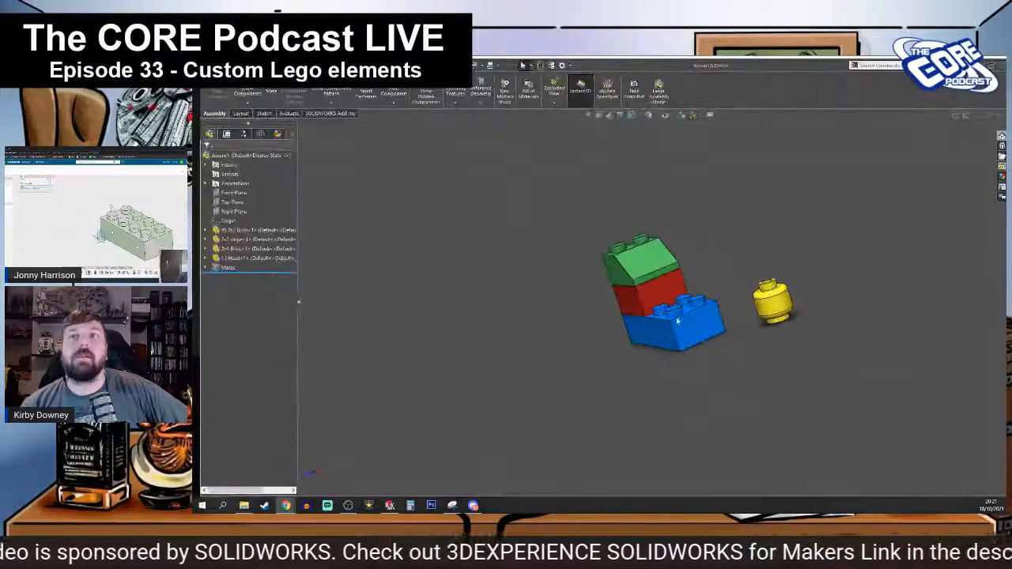
pyautogui.scroll(-4, 672, 334)
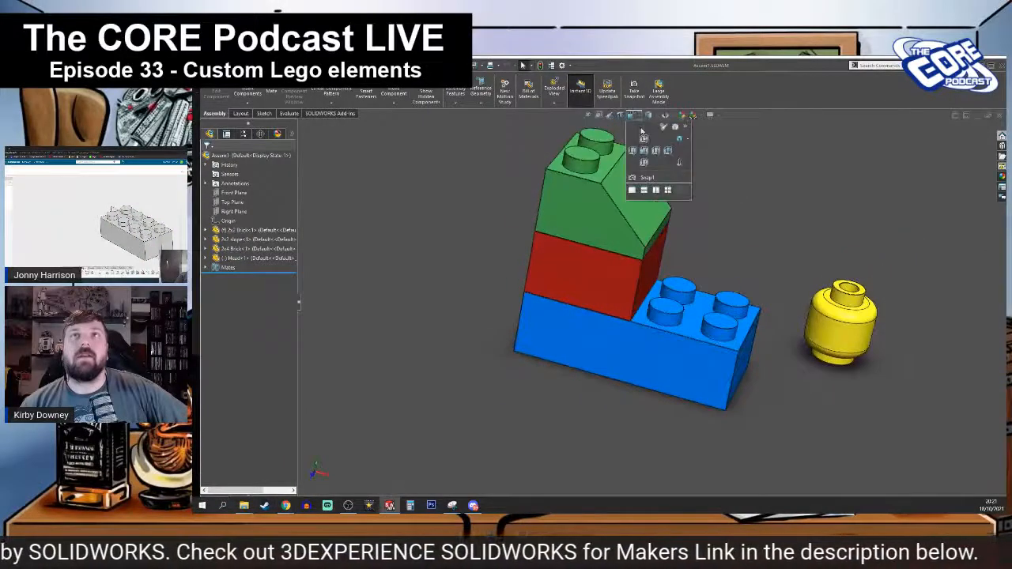
pyautogui.hotkey('ctrl', '5')
pyautogui.click(649, 116)
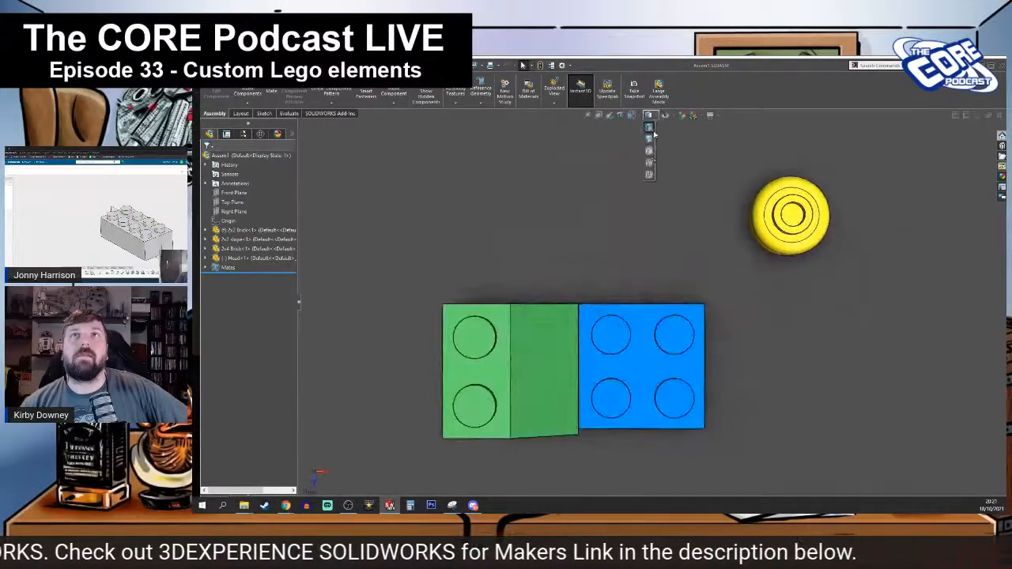
pyautogui.click(649, 176)
# - Examine in wireframe how the studs of the stacked bricks fit against the inner walls and tubes
pyautogui.scroll(-5, 513, 353)
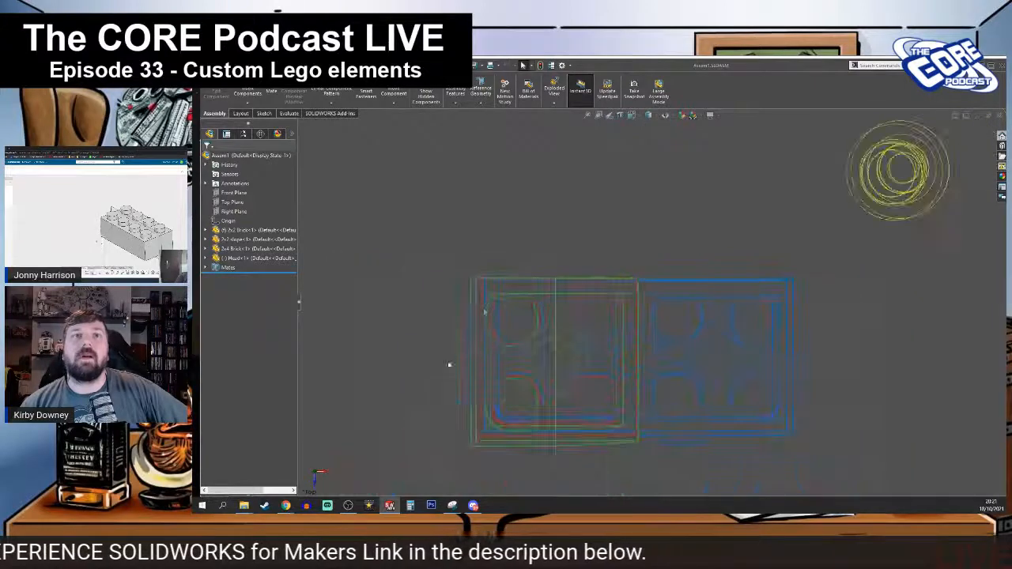
pyautogui.scroll(-3, 641, 458)
pyautogui.scroll(4, 644, 356)
pyautogui.scroll(-4, 657, 229)
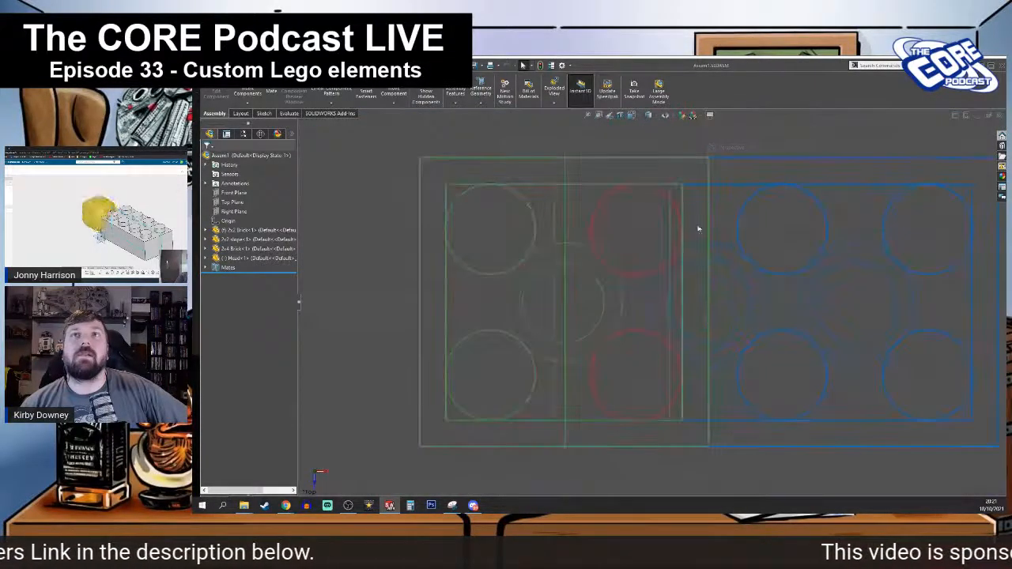
pyautogui.scroll(-4, 614, 205)
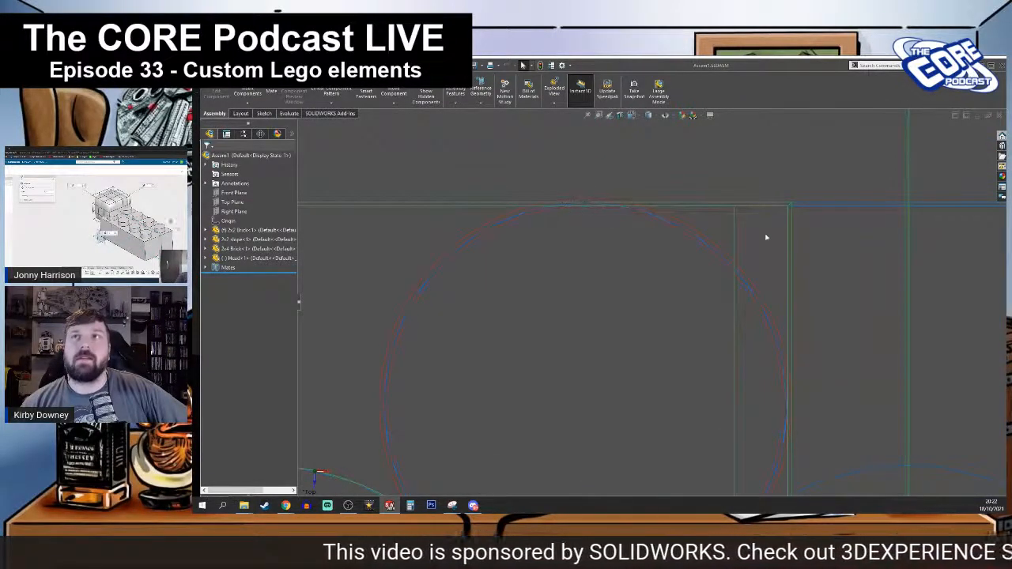
pyautogui.scroll(3, 616, 375)
pyautogui.scroll(3, 619, 401)
pyautogui.moveTo(619, 405); pyautogui.dragTo(657, 198, button='middle')
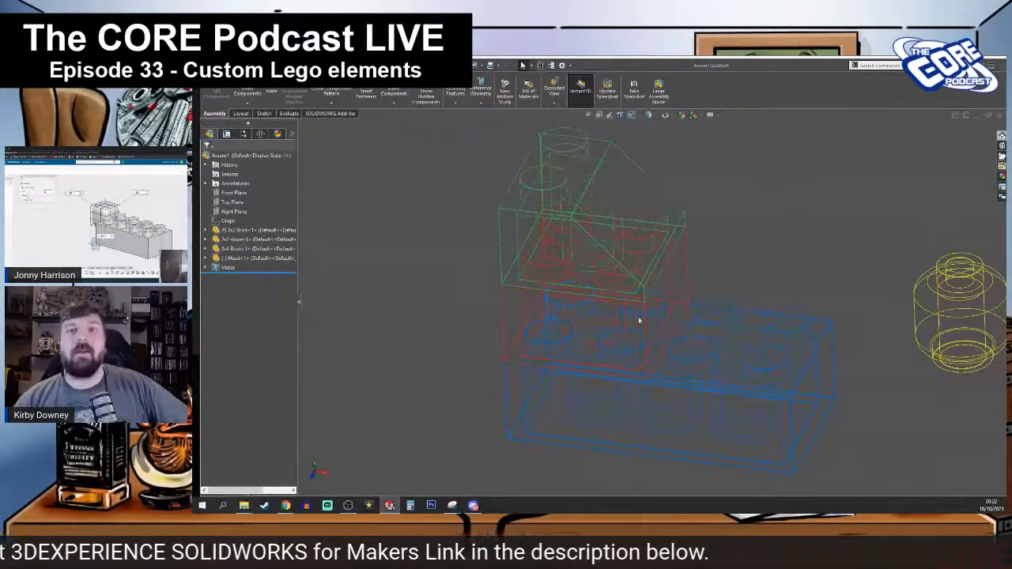
# - Return the SOLIDWORKS brick assembly from wireframe to shaded display with edges
pyautogui.moveTo(657, 309); pyautogui.dragTo(574, 378, button='middle')
pyautogui.scroll(4, 596, 314)
pyautogui.moveTo(596, 314); pyautogui.dragTo(595, 159, button='middle')
pyautogui.click(639, 114)
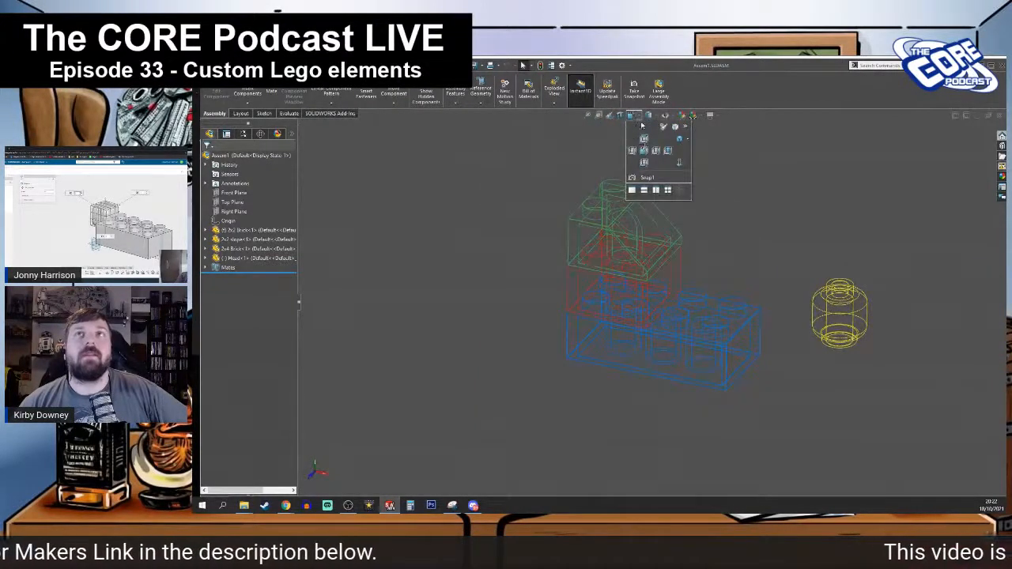
pyautogui.click(650, 117)
pyautogui.click(650, 129)
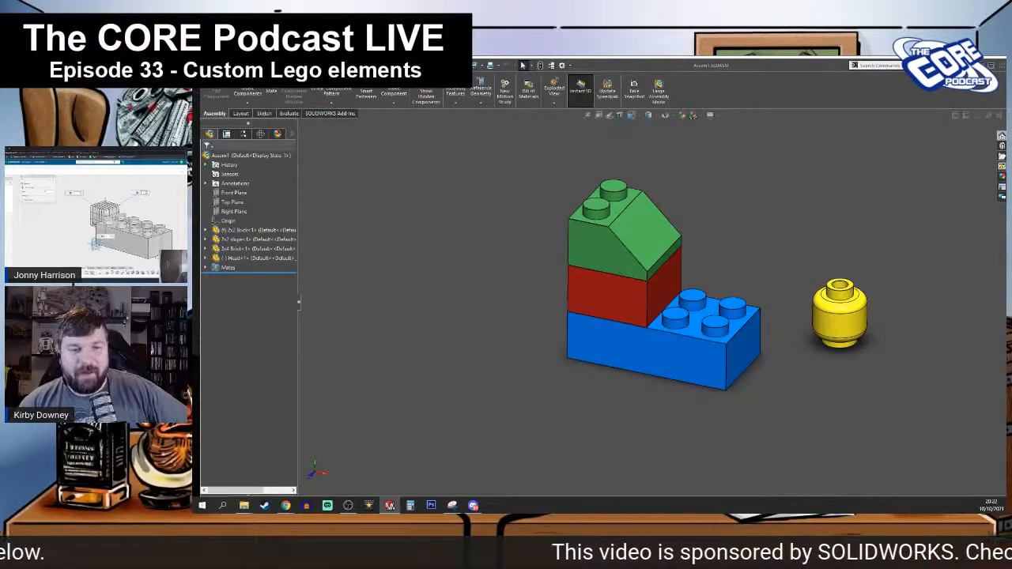
# - Switch back to xShape, resize the midplane subdivision box beside the 2x2 brick by eye, and create it
pyautogui.click(979, 66)
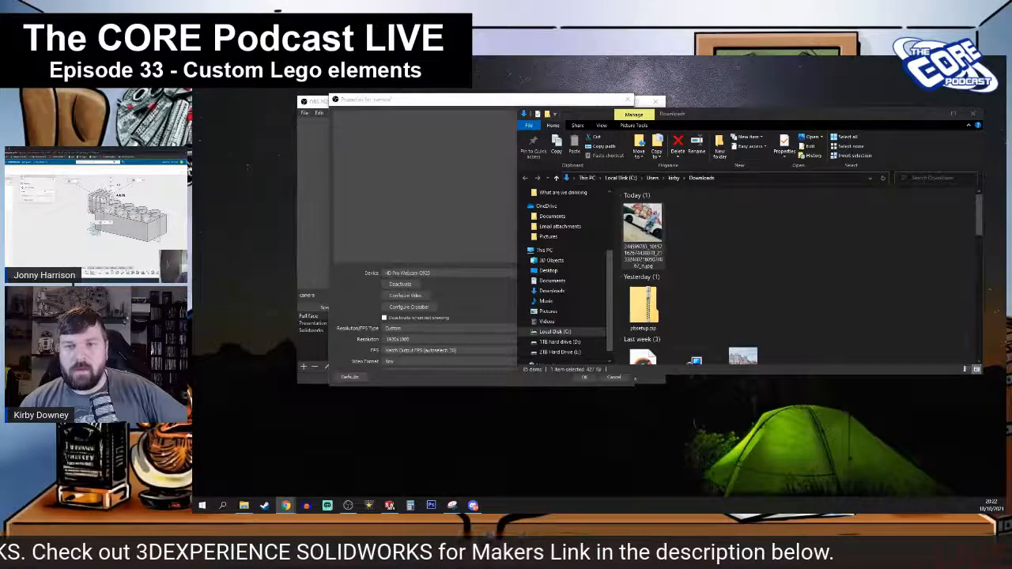
pyautogui.hotkey('alt', 'Tab')
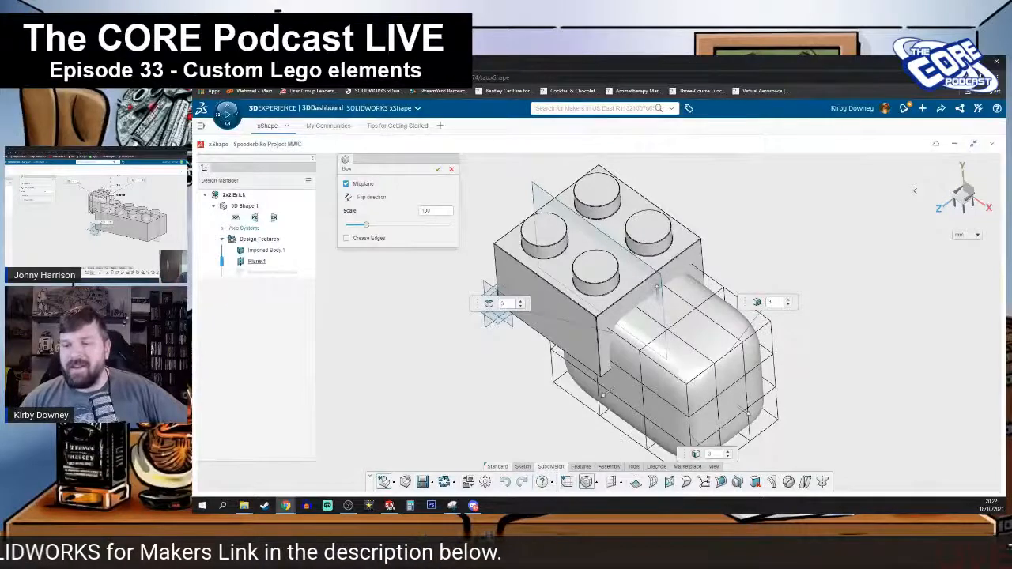
pyautogui.moveTo(513, 372); pyautogui.dragTo(523, 353, button='middle')
pyautogui.moveTo(574, 374); pyautogui.dragTo(539, 389)
pyautogui.moveTo(482, 403); pyautogui.dragTo(549, 432, button='middle')
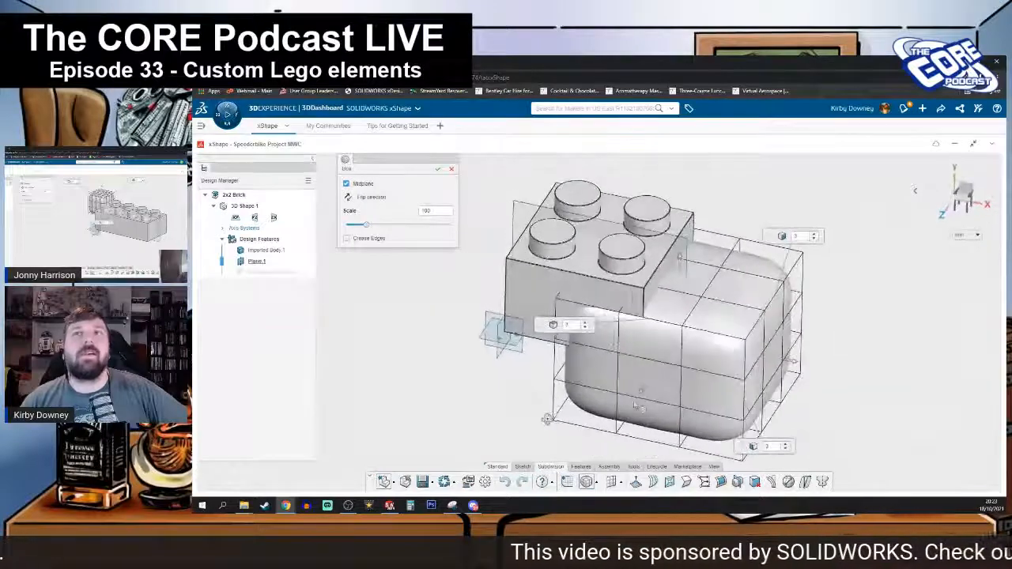
pyautogui.moveTo(799, 365); pyautogui.dragTo(783, 360)
pyautogui.click(438, 169)
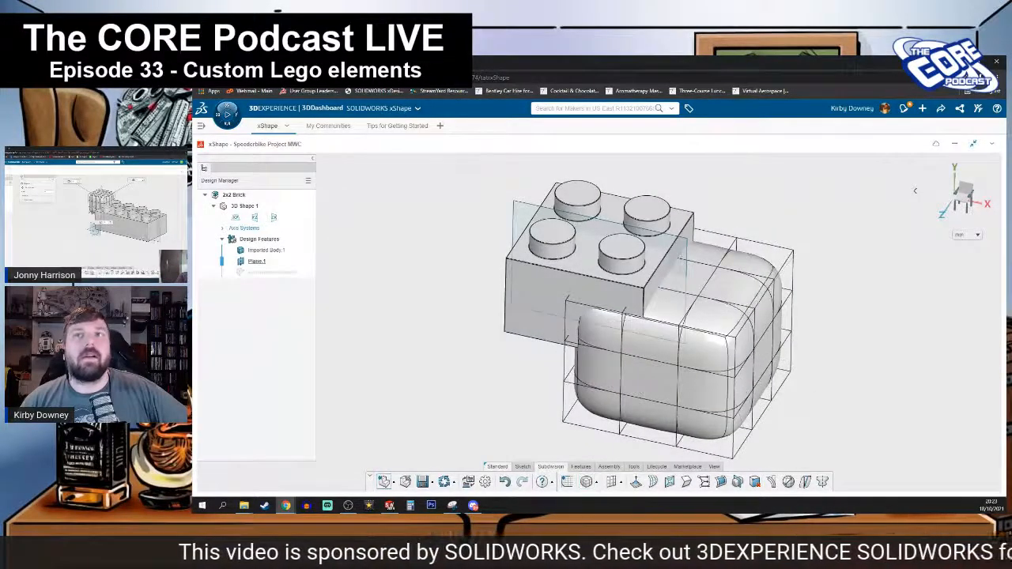
# - Select the entire mesh of the rounded subdivision box
pyautogui.click(712, 316)
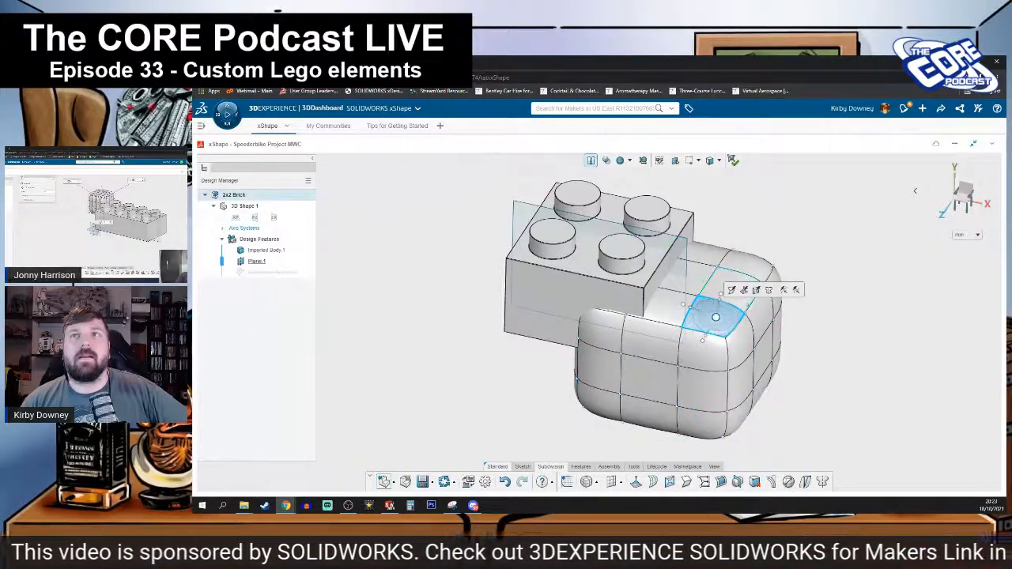
pyautogui.scroll(2, 791, 442)
pyautogui.scroll(-3, 792, 447)
pyautogui.moveTo(791, 452); pyautogui.dragTo(518, 176)
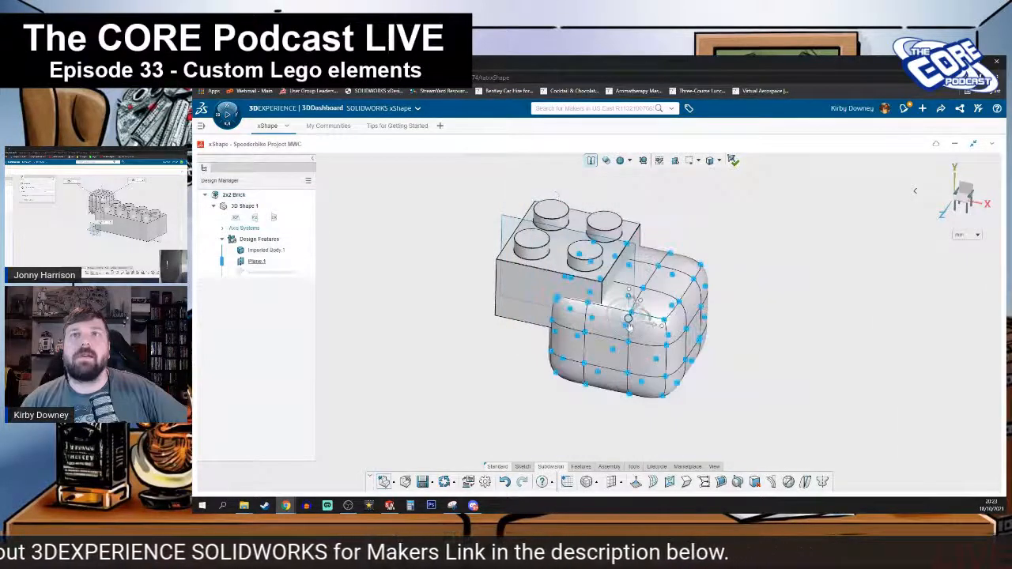
pyautogui.moveTo(601, 431); pyautogui.dragTo(501, 409, button='middle')
pyautogui.press('Delete')
pyautogui.moveTo(617, 347); pyautogui.dragTo(680, 340, button='middle')
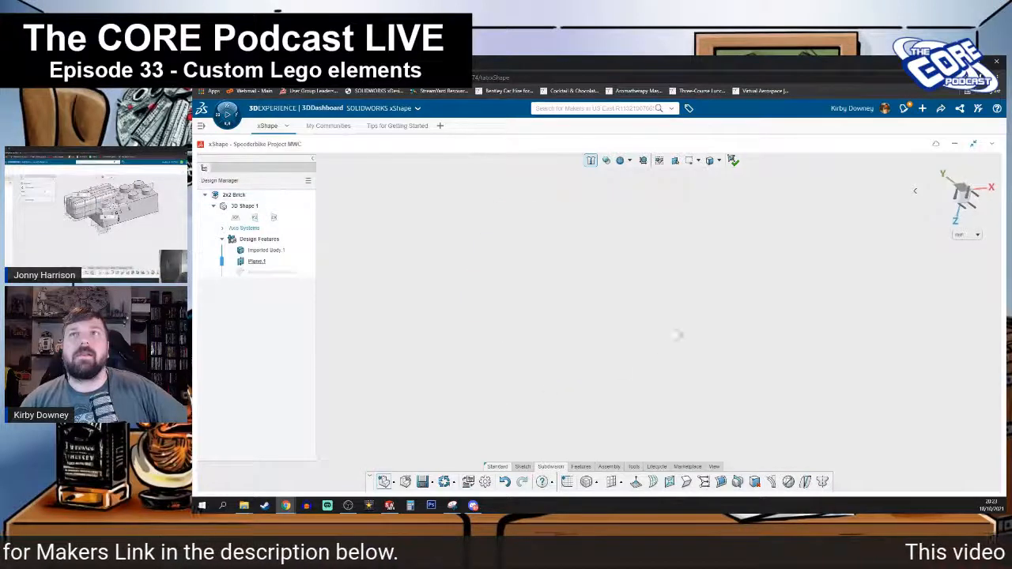
# - Examine the scene from several directions to locate the 2x2 brick and the selected box
pyautogui.click(943, 203)
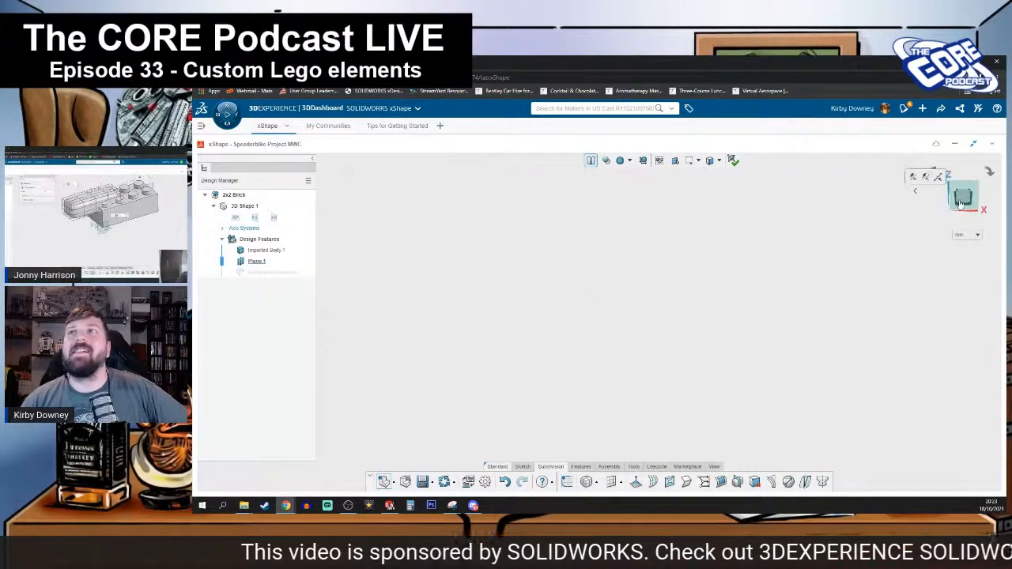
pyautogui.moveTo(709, 307); pyautogui.dragTo(901, 427, button='middle')
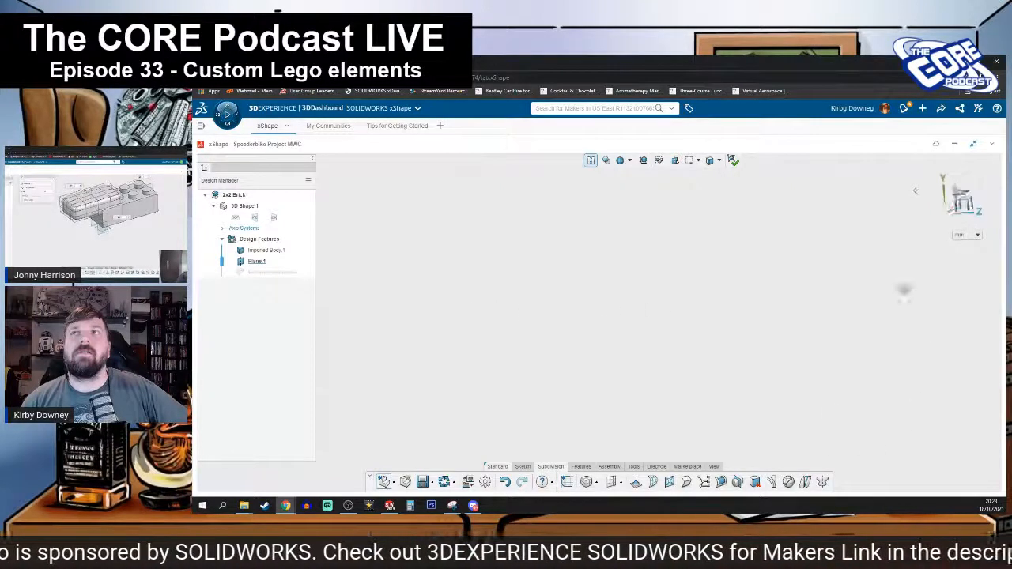
pyautogui.moveTo(757, 278); pyautogui.dragTo(730, 304, button='middle')
pyautogui.scroll(-5, 729, 305)
pyautogui.moveTo(730, 364); pyautogui.dragTo(777, 421, button='middle')
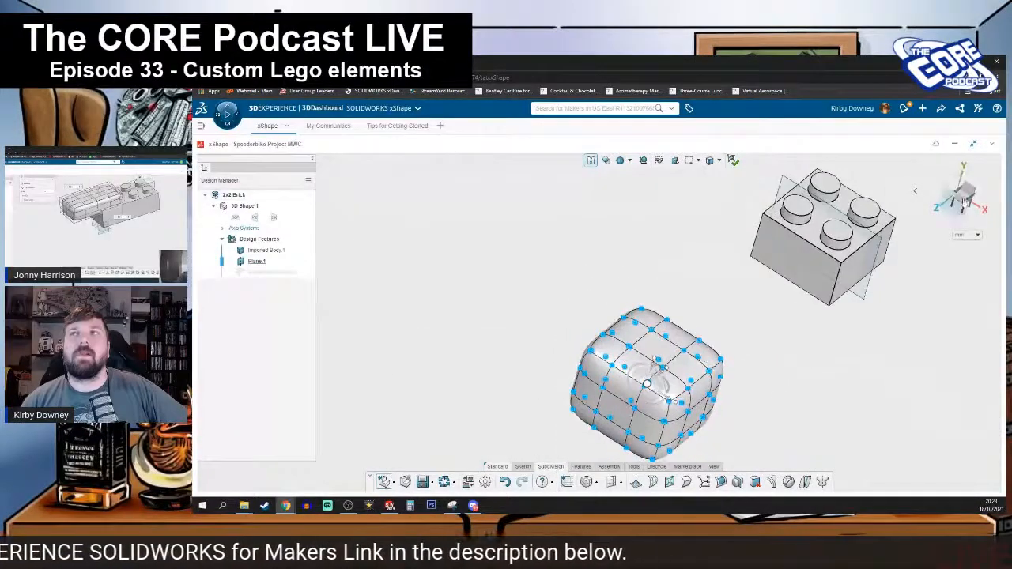
pyautogui.scroll(2, 799, 300)
pyautogui.scroll(-8, 687, 361)
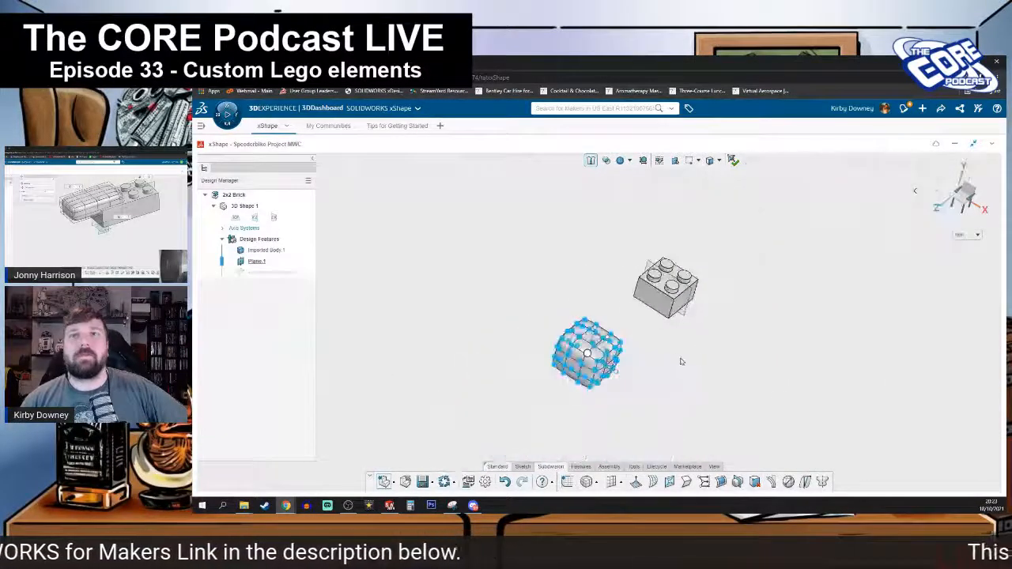
pyautogui.moveTo(615, 338); pyautogui.dragTo(648, 290, button='middle')
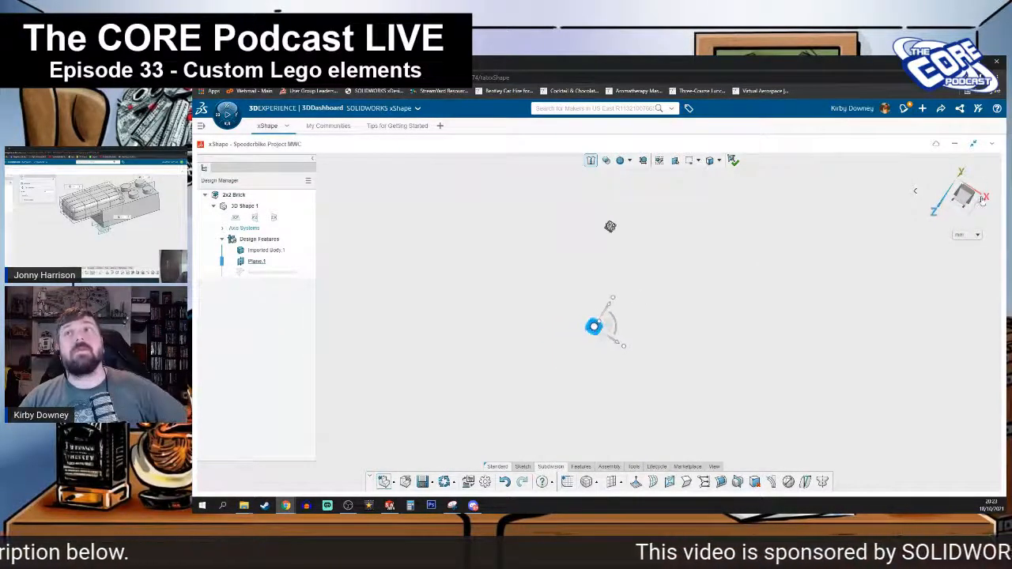
# - Move the box onto the 2x2 brick, aligning it first from the Y direction and then in the front view
pyautogui.moveTo(605, 287); pyautogui.dragTo(605, 180)
pyautogui.moveTo(635, 214); pyautogui.dragTo(599, 212)
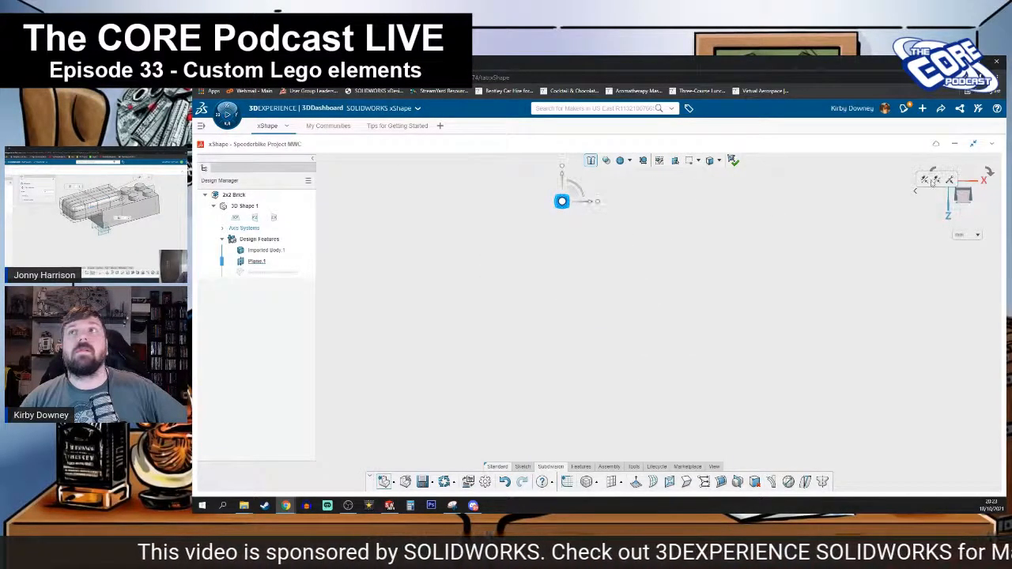
pyautogui.click(937, 253)
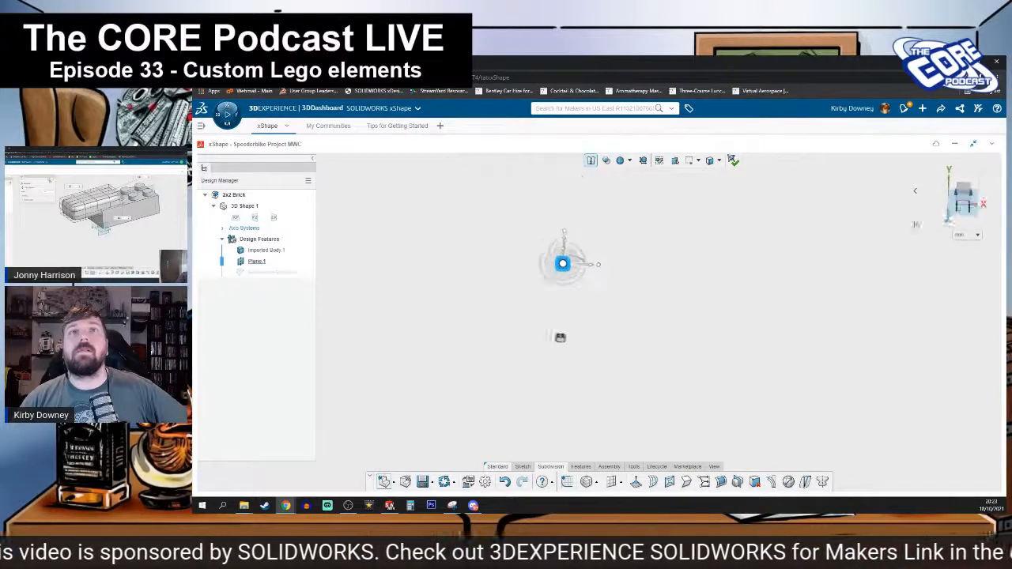
pyautogui.moveTo(575, 333)
pyautogui.mouseDown()
pyautogui.moveTo(586, 412)
pyautogui.moveTo(587, 342)
pyautogui.mouseUp()
pyautogui.scroll(7, 586, 340)
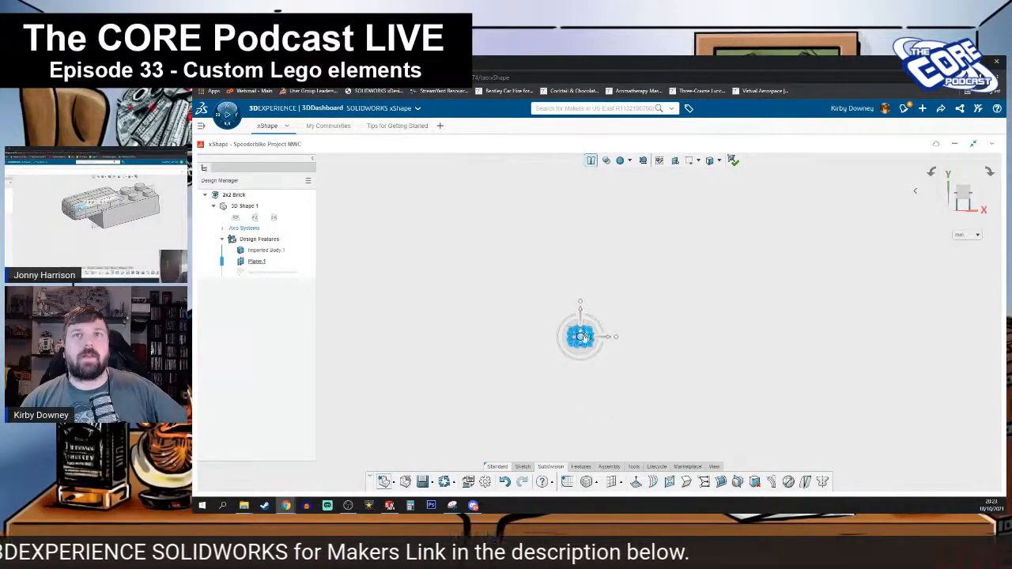
pyautogui.scroll(8, 580, 338)
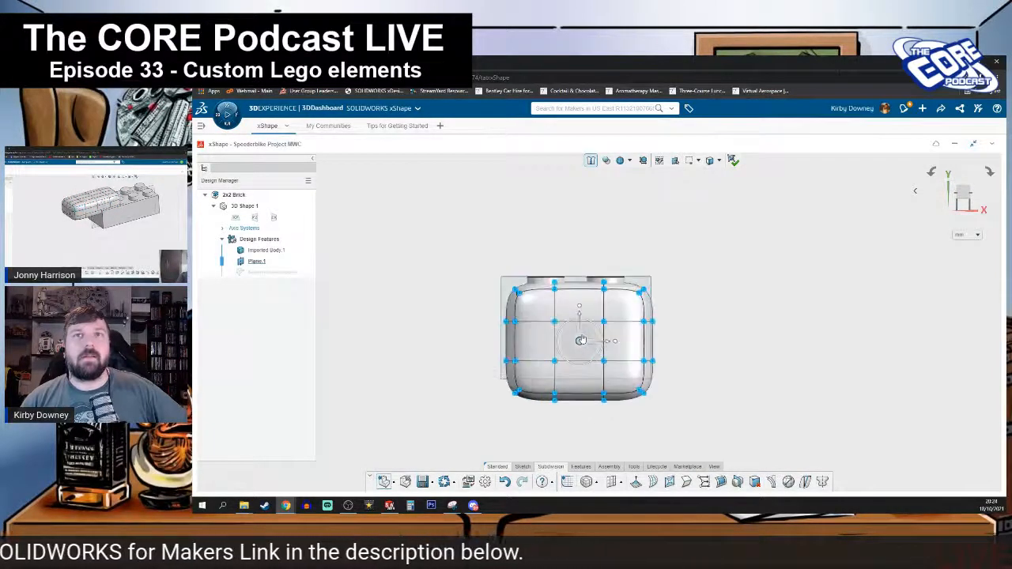
pyautogui.moveTo(603, 346); pyautogui.dragTo(600, 348)
# - Nudge the box along the Z axis in the side view to centre it on the 2x2 brick
pyautogui.moveTo(751, 307); pyautogui.dragTo(901, 261, button='middle')
pyautogui.click(976, 202)
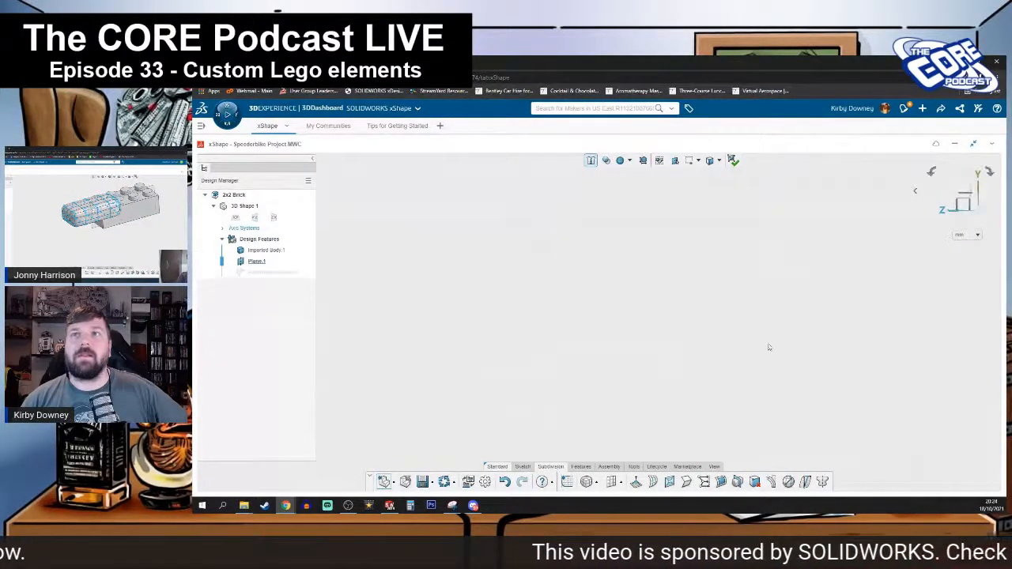
pyautogui.moveTo(712, 332); pyautogui.dragTo(882, 279, button='middle')
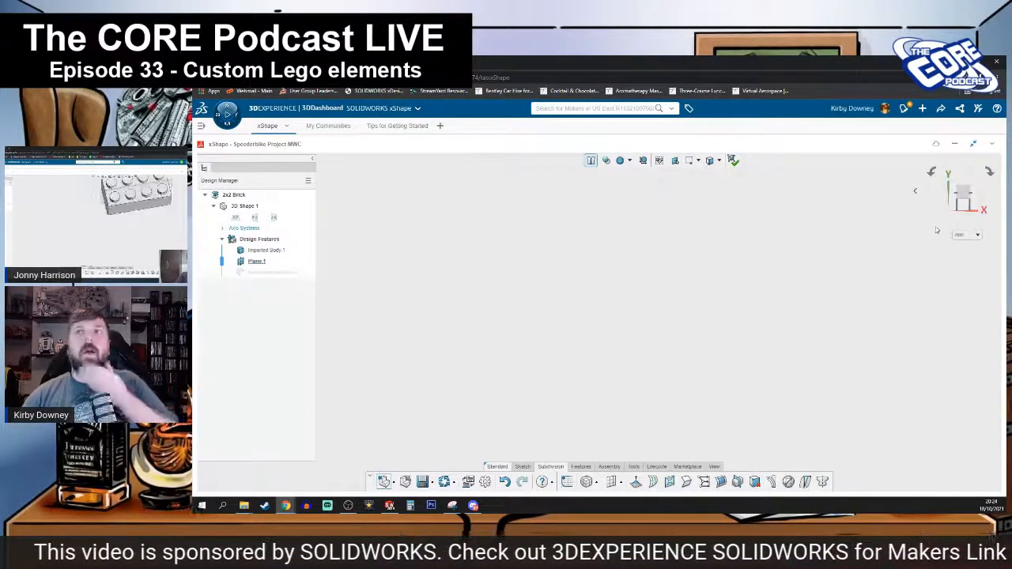
pyautogui.click(915, 191)
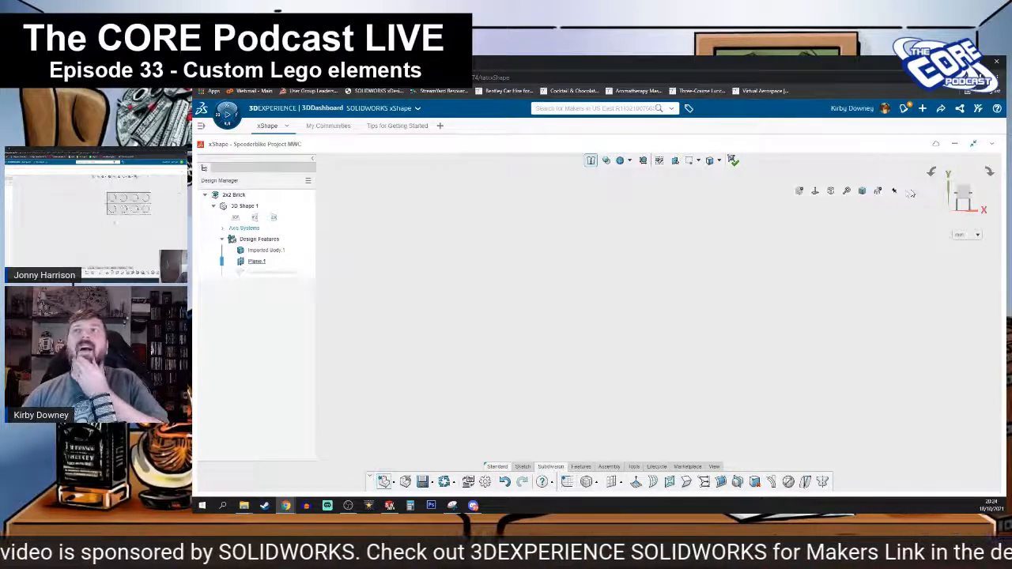
pyautogui.click(816, 191)
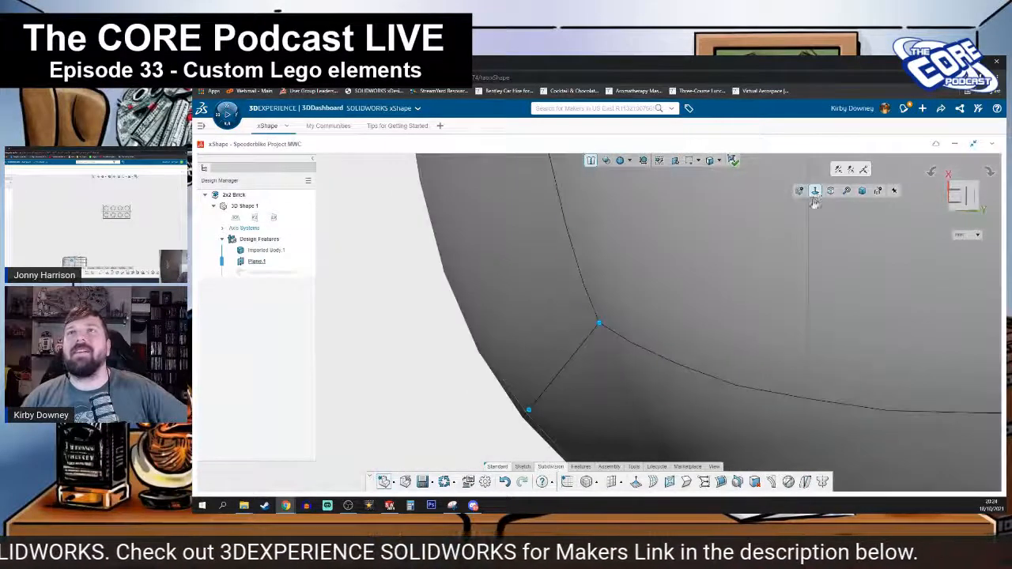
pyautogui.scroll(3, 437, 349)
pyautogui.scroll(-6, 439, 354)
pyautogui.scroll(-10, 455, 365)
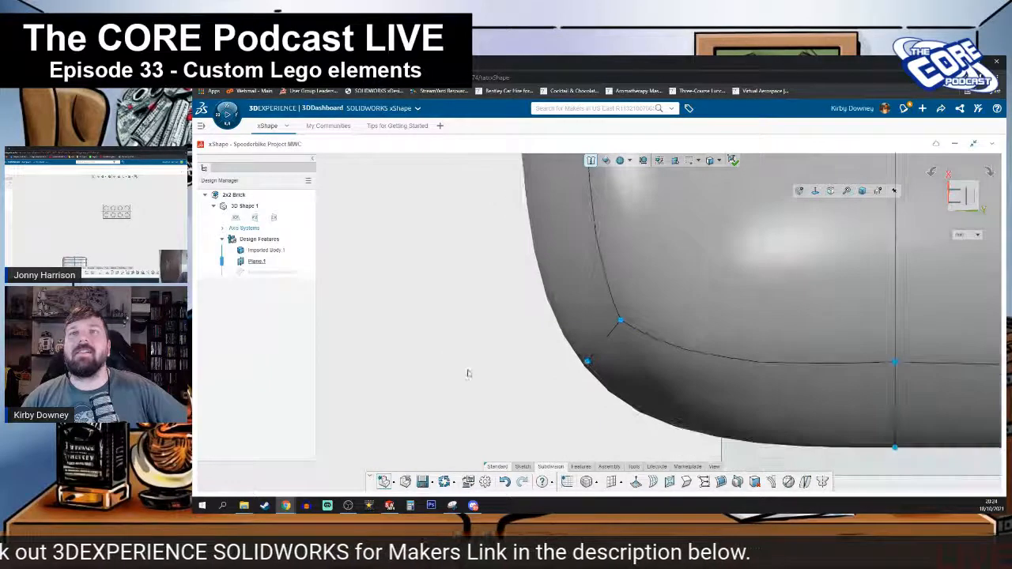
pyautogui.moveTo(515, 373); pyautogui.dragTo(537, 393, button='middle')
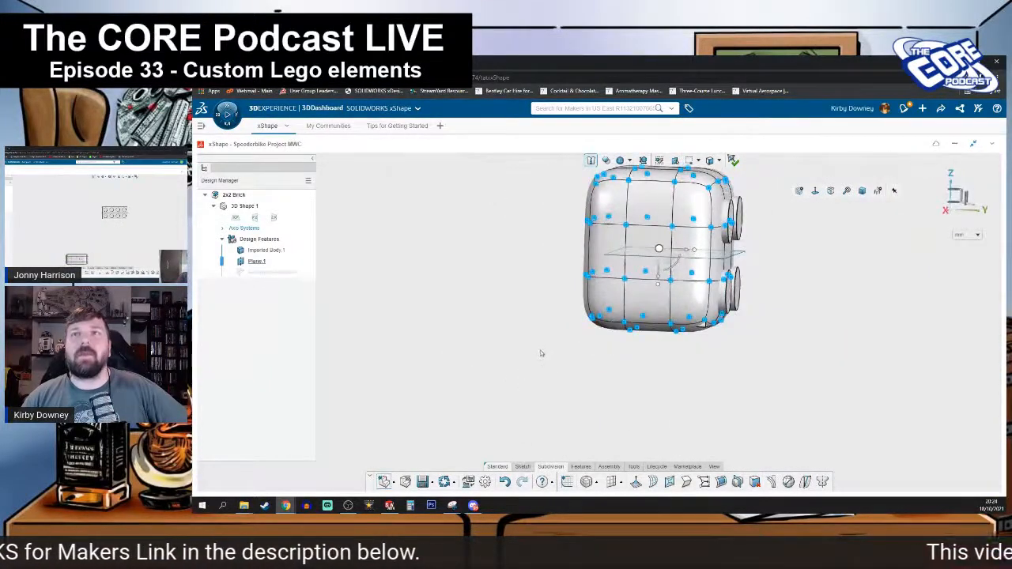
pyautogui.moveTo(549, 351); pyautogui.dragTo(801, 297, button='middle')
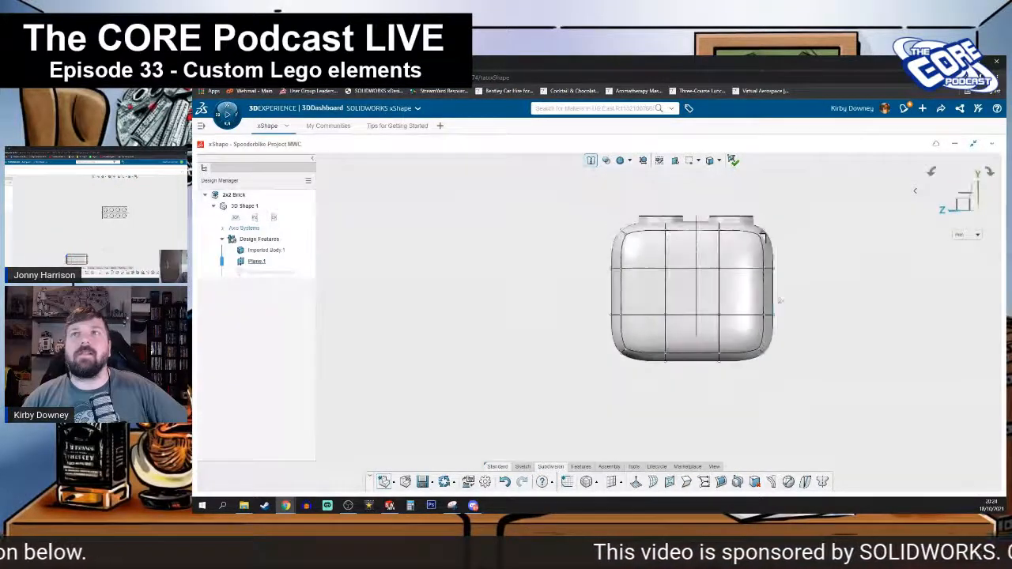
pyautogui.click(862, 411)
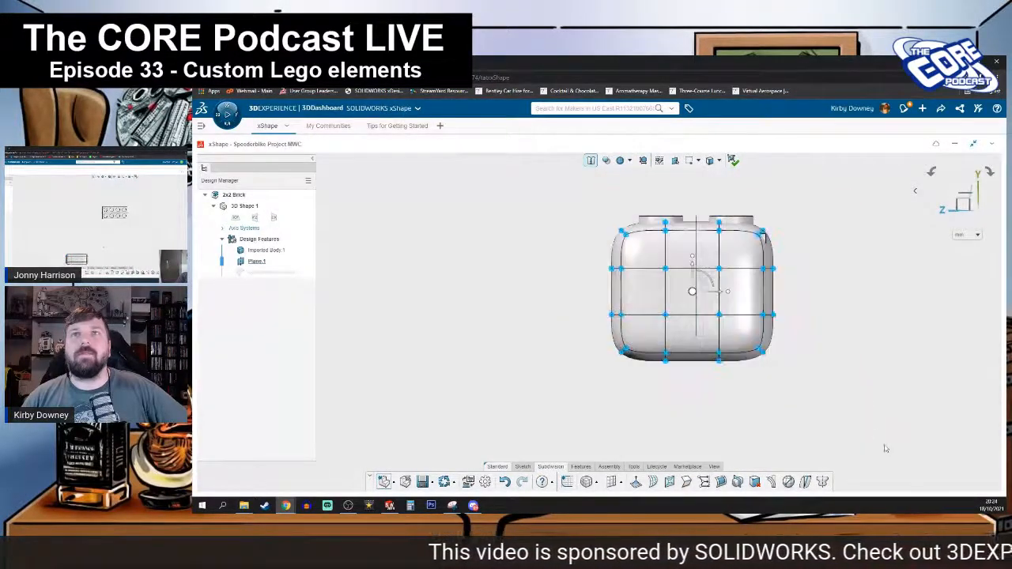
pyautogui.moveTo(727, 292); pyautogui.dragTo(726, 299)
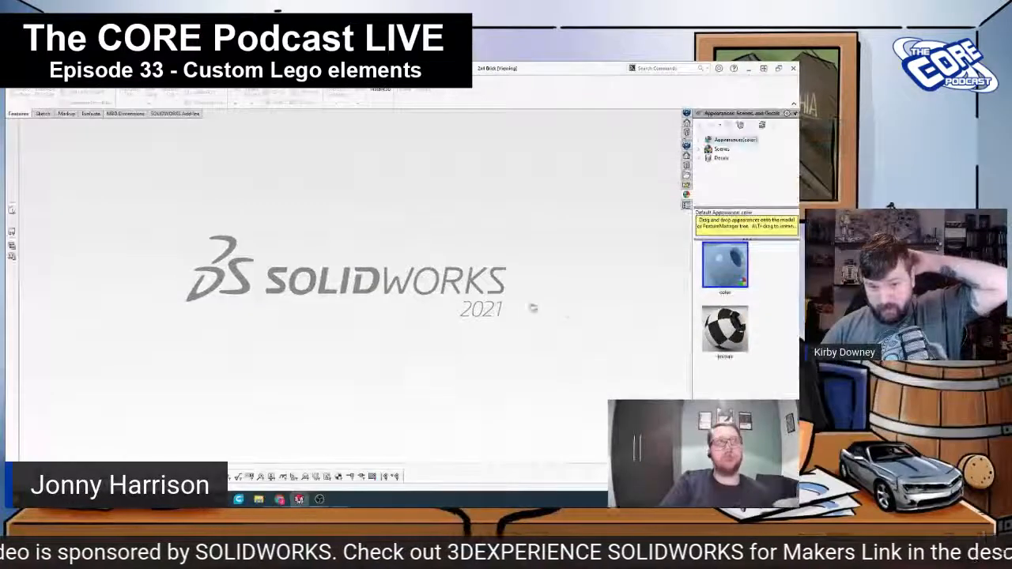
# - Switch to the 2x4 brick in SOLIDWORKS and examine it in plan, side and angled views with the view selector
pyautogui.moveTo(553, 282); pyautogui.dragTo(497, 311, button='middle')
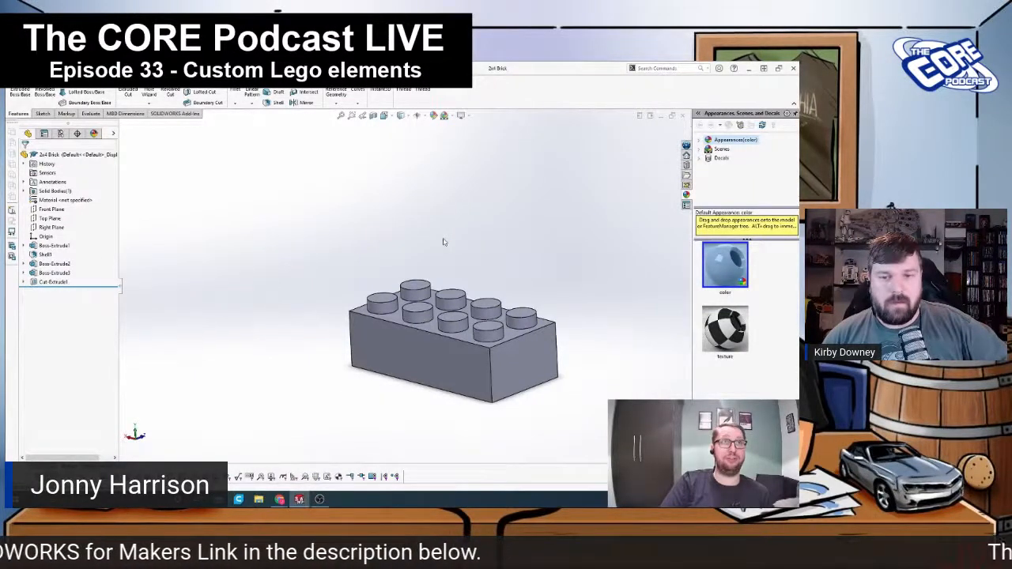
pyautogui.press('space')
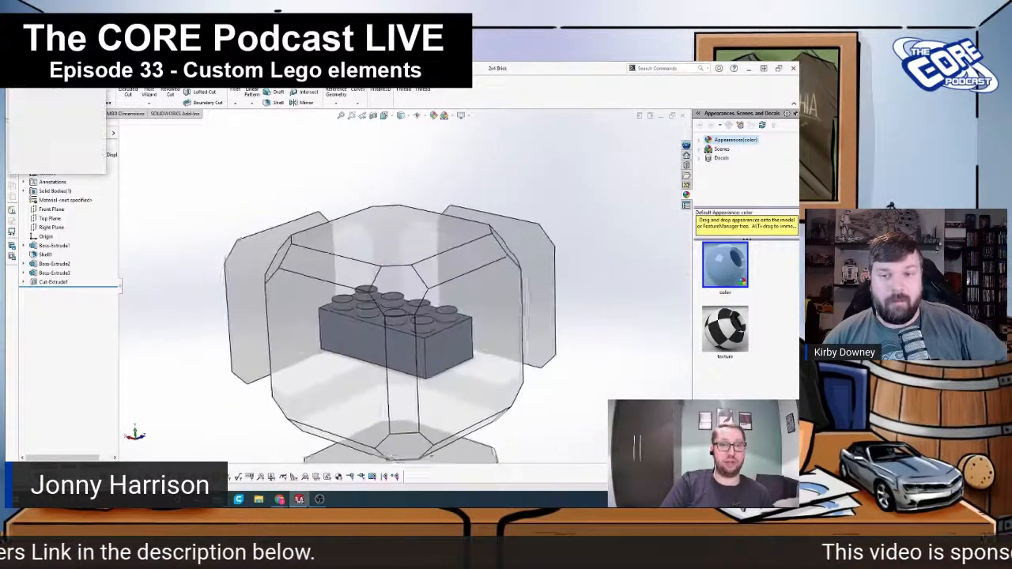
pyautogui.click(455, 239)
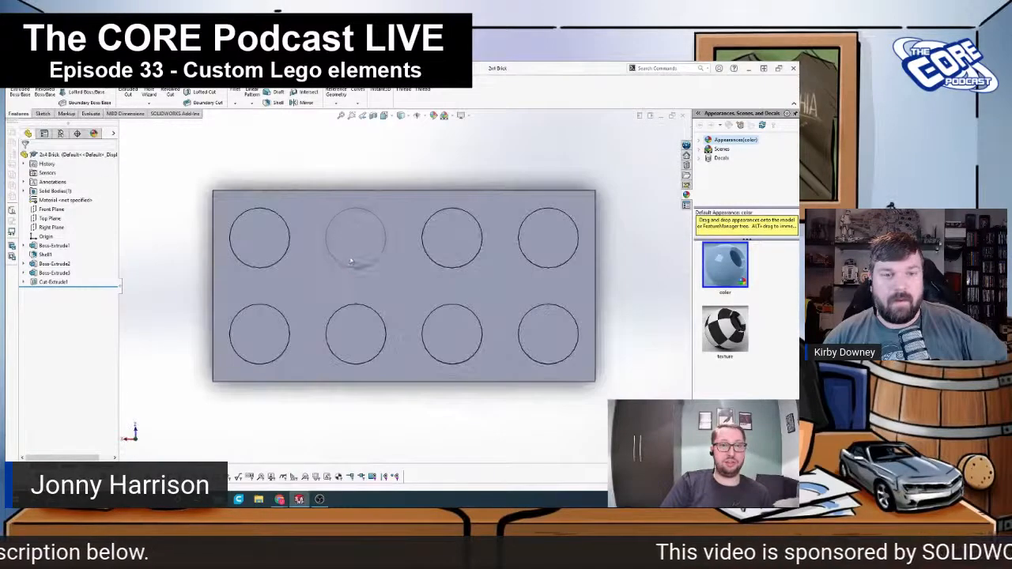
pyautogui.press('space')
pyautogui.click(408, 406)
pyautogui.moveTo(408, 406); pyautogui.dragTo(201, 269, button='middle')
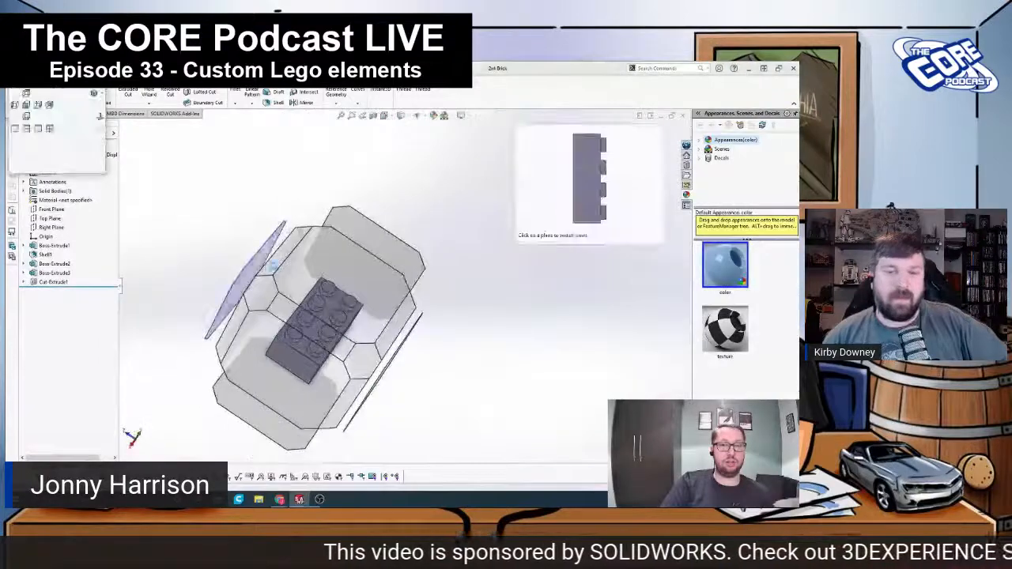
pyautogui.click(262, 268)
pyautogui.press('space')
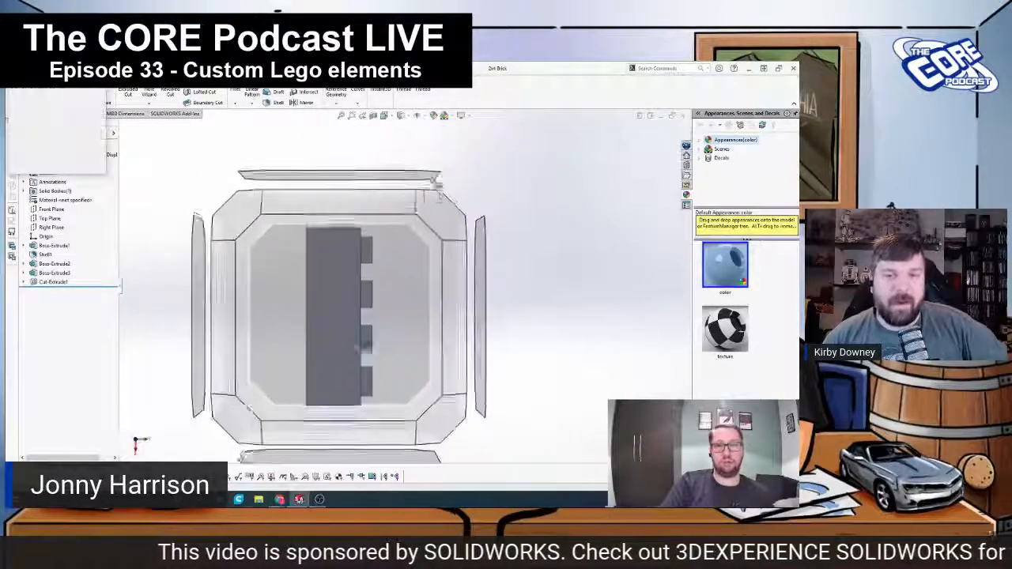
pyautogui.click(391, 249)
pyautogui.press('space')
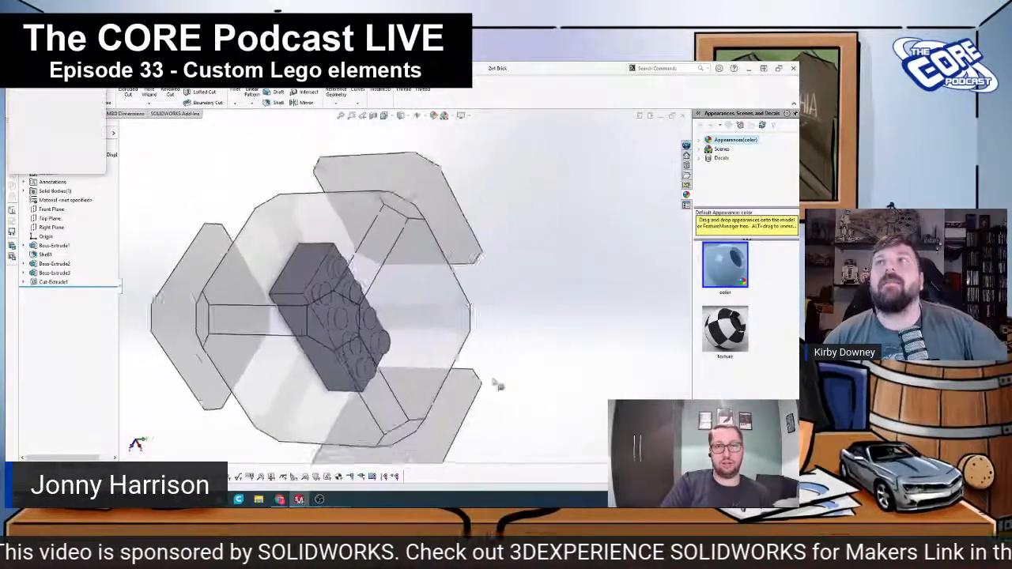
pyautogui.click(371, 331)
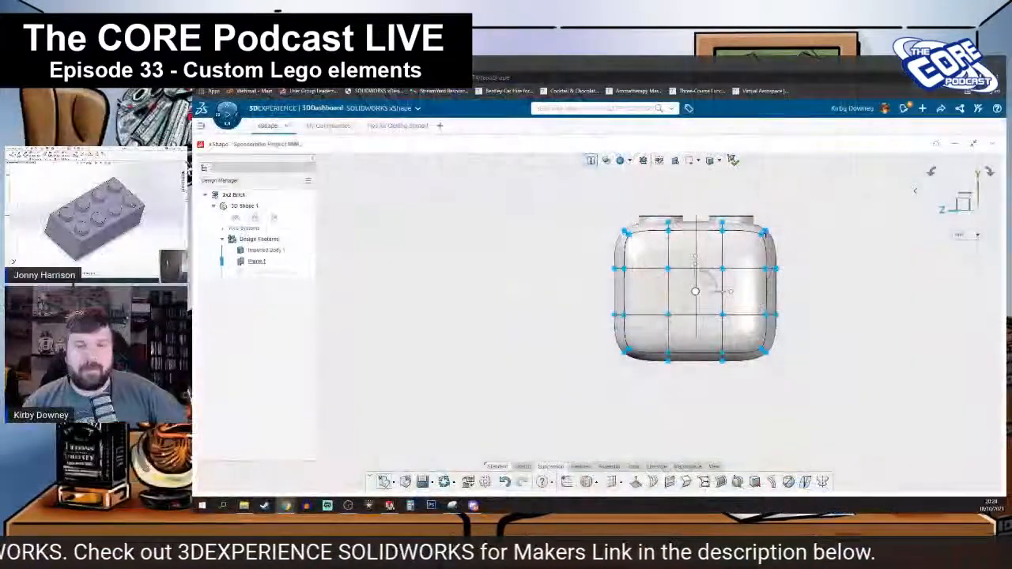
# - Examine the box's fit over the 2x2 brick from the front, from above and at several angles
pyautogui.click(958, 194)
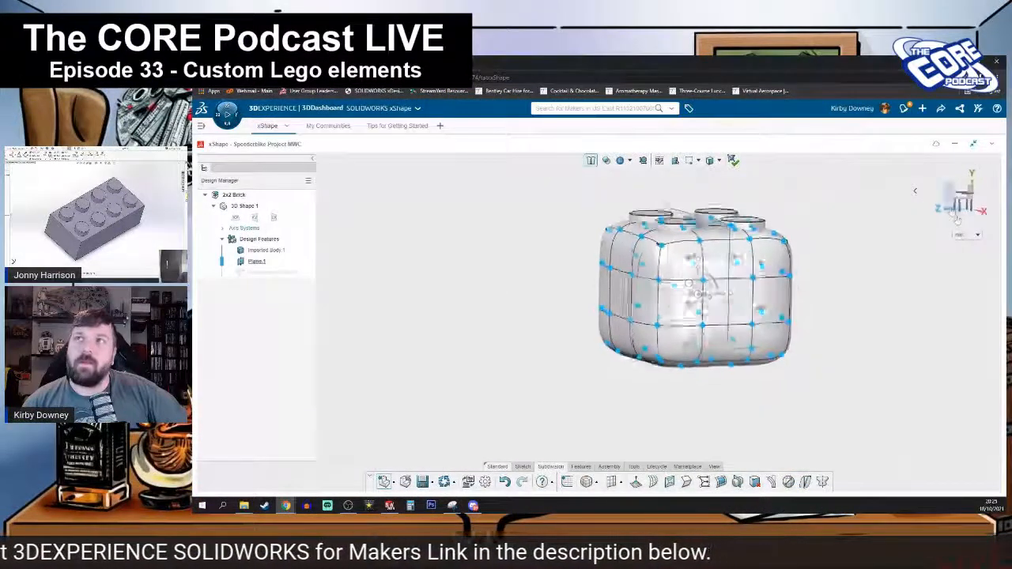
pyautogui.click(951, 197)
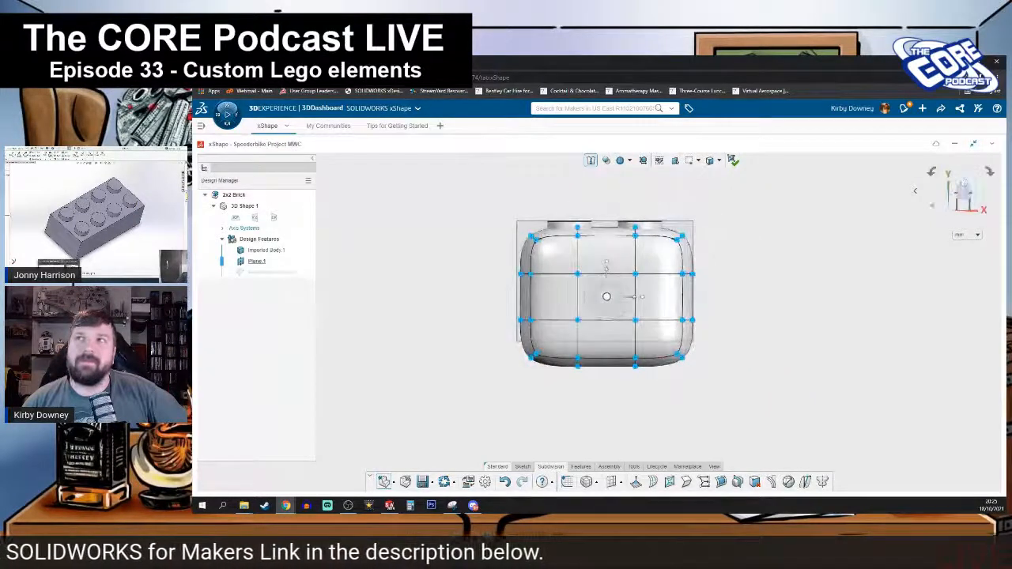
pyautogui.click(953, 196)
pyautogui.click(962, 193)
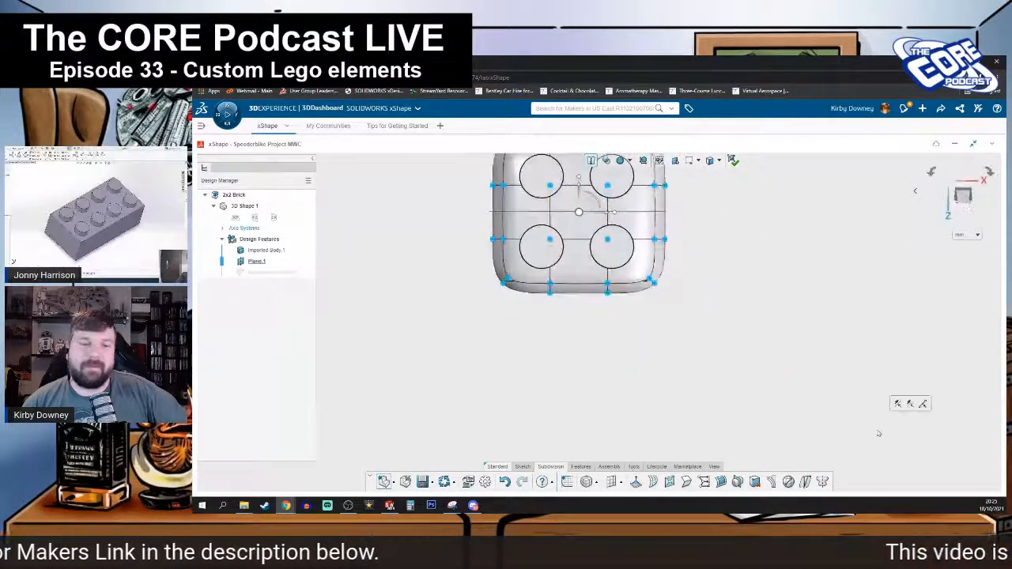
pyautogui.moveTo(891, 431); pyautogui.dragTo(846, 354, button='middle')
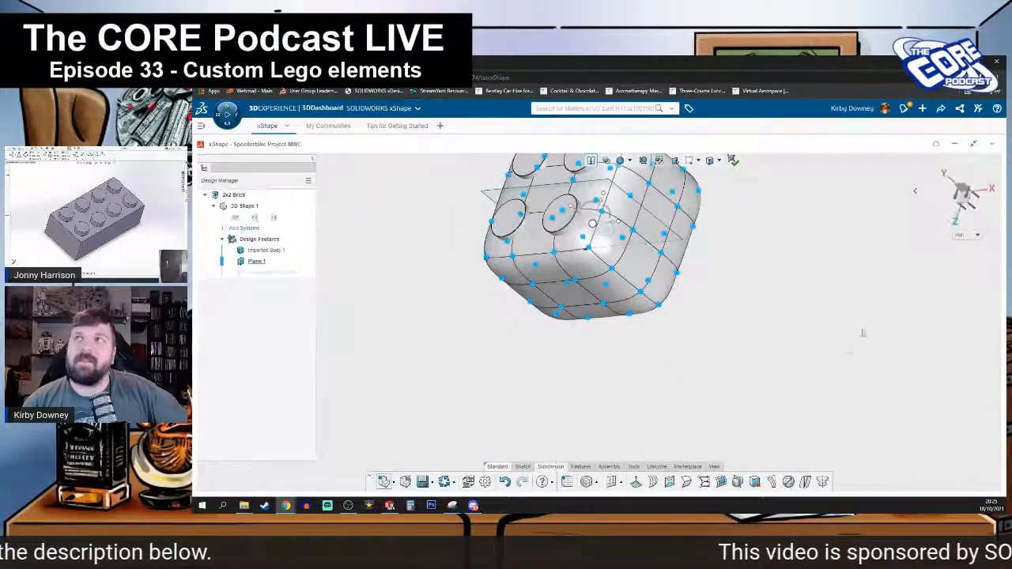
pyautogui.click(975, 207)
pyautogui.moveTo(728, 385); pyautogui.dragTo(807, 348, button='middle')
pyautogui.scroll(5, 807, 348)
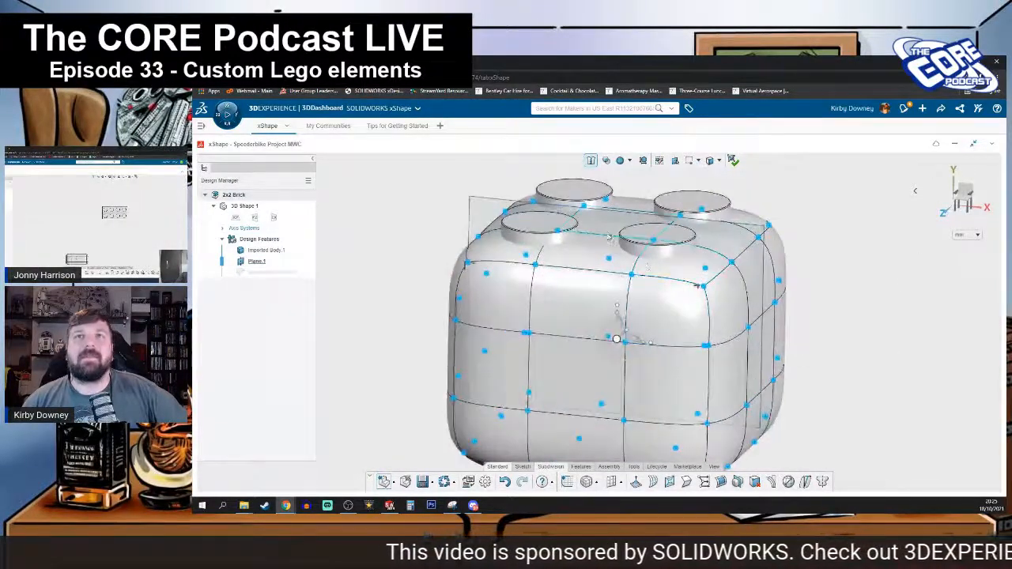
pyautogui.moveTo(617, 336); pyautogui.dragTo(693, 320, button='middle')
# - In the front view, lower the box's top row of cage points and raise its bottom row to match the 2x2 brick's height
pyautogui.click(964, 195)
pyautogui.scroll(2, 812, 333)
pyautogui.scroll(-5, 812, 333)
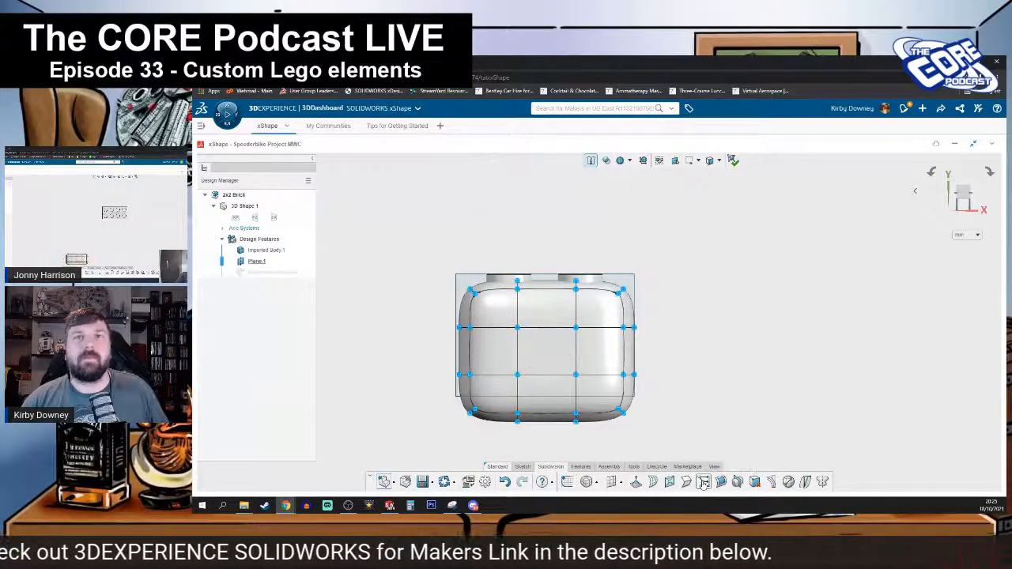
pyautogui.click(704, 482)
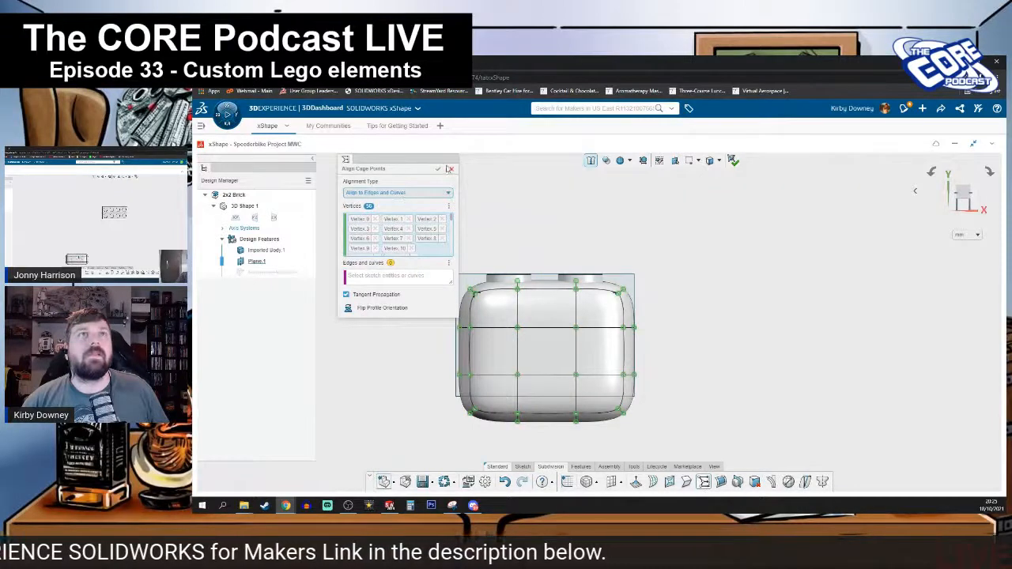
pyautogui.click(452, 171)
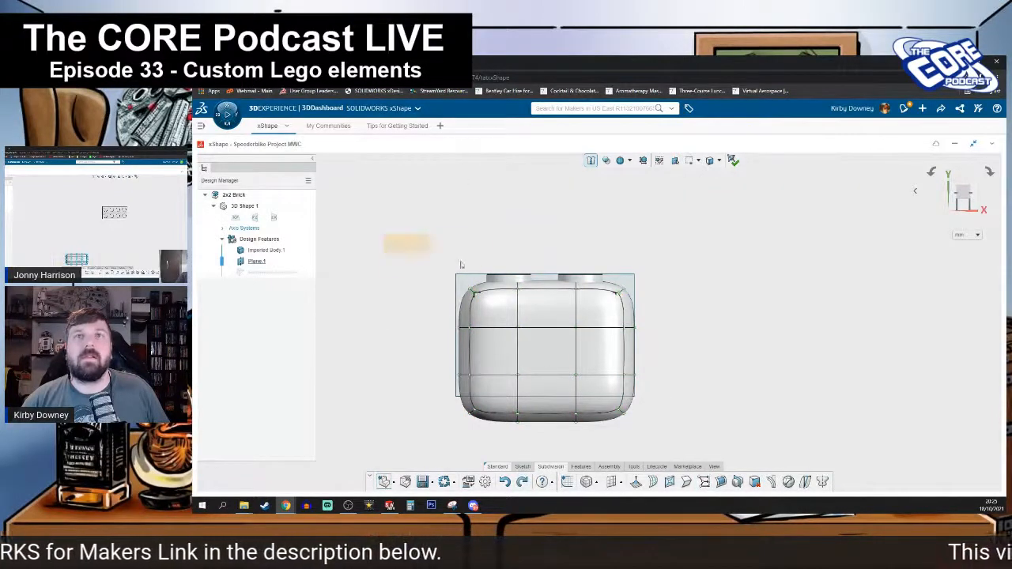
pyautogui.click(702, 301)
pyautogui.moveTo(546, 269); pyautogui.dragTo(551, 278)
pyautogui.moveTo(695, 446); pyautogui.dragTo(436, 408)
pyautogui.moveTo(547, 404); pyautogui.dragTo(547, 397)
pyautogui.moveTo(420, 307); pyautogui.dragTo(423, 342, button='middle')
pyautogui.press('Escape')
pyautogui.click(547, 341)
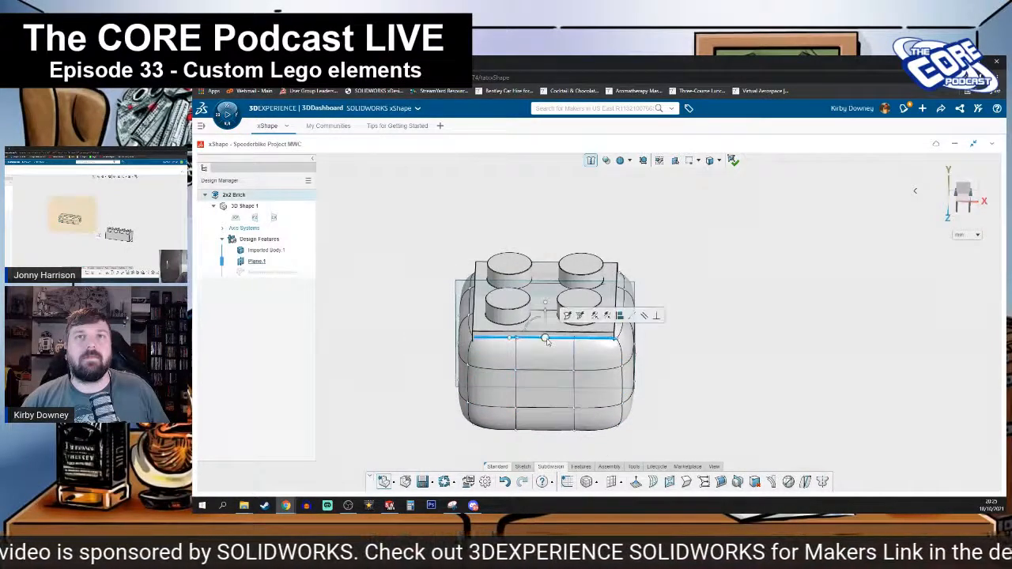
pyautogui.keyDown('shift'); pyautogui.click(627, 311); pyautogui.keyUp('shift')
pyautogui.press('Escape')
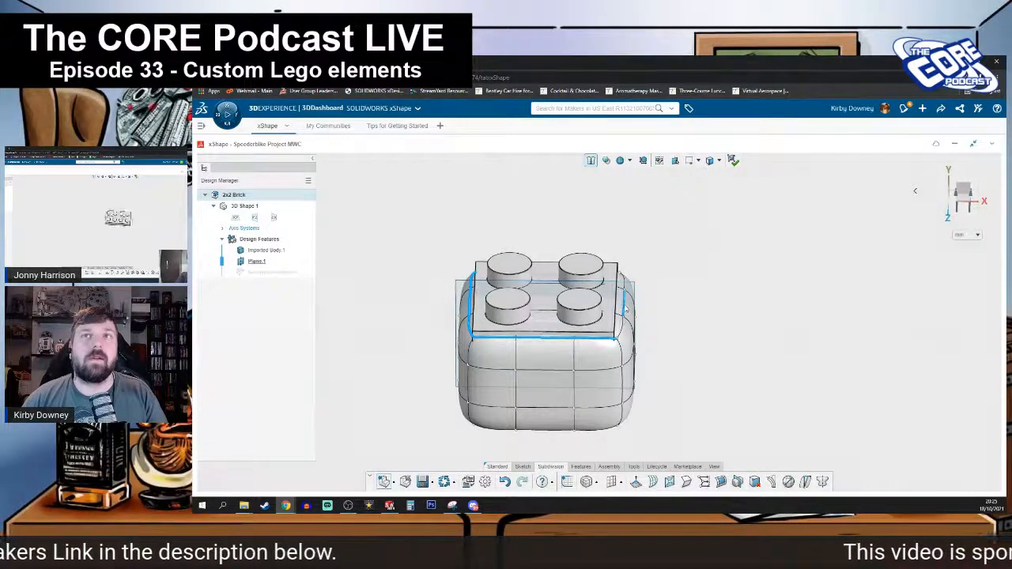
pyautogui.moveTo(683, 332); pyautogui.dragTo(666, 416, button='middle')
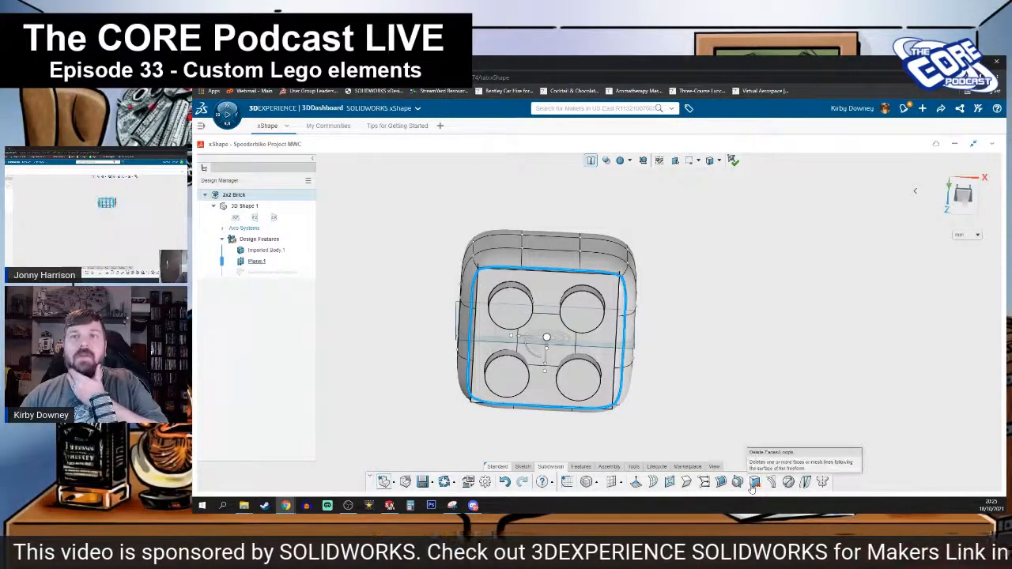
pyautogui.click(686, 483)
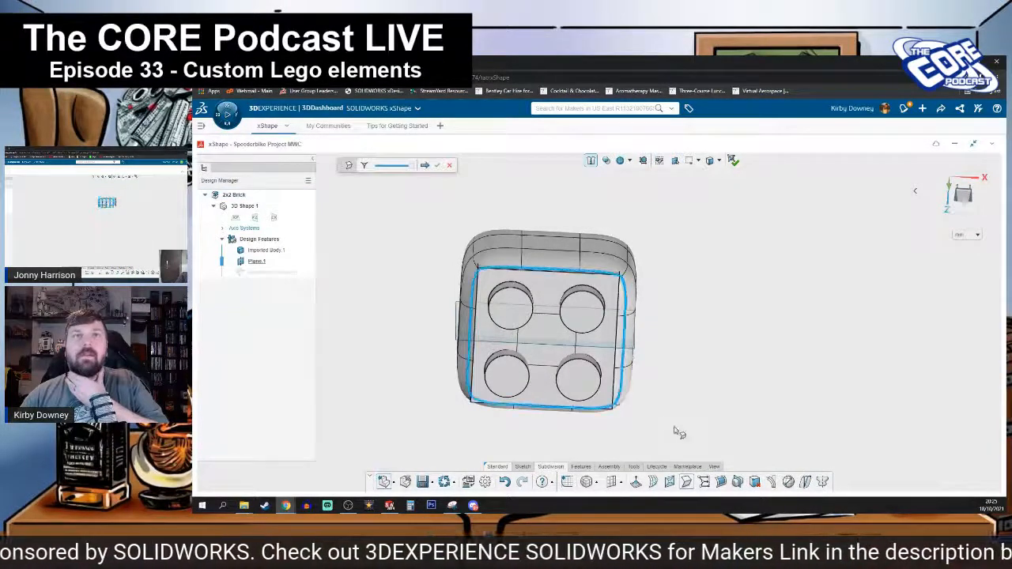
pyautogui.moveTo(678, 430); pyautogui.dragTo(702, 246, button='middle')
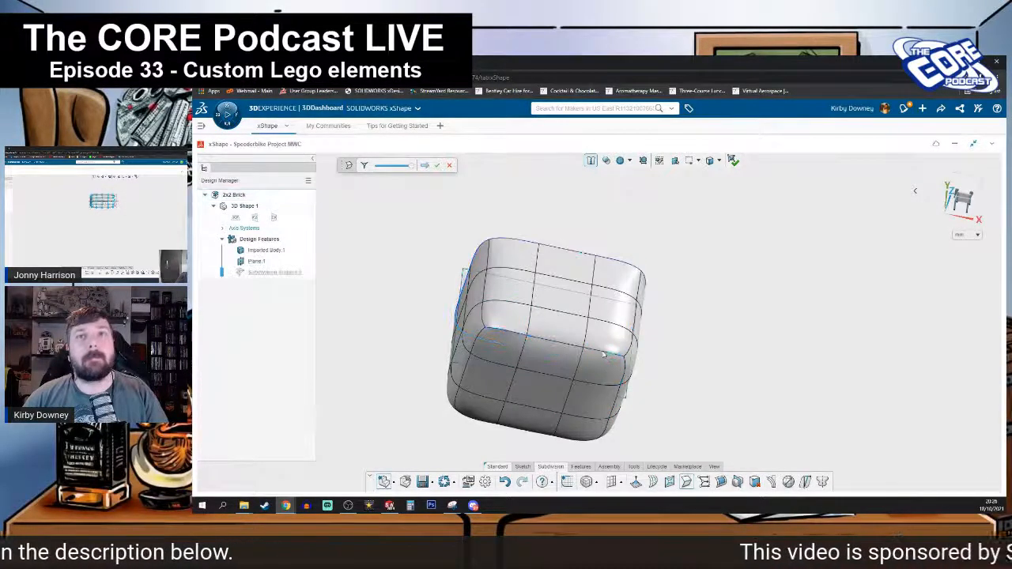
pyautogui.click(449, 165)
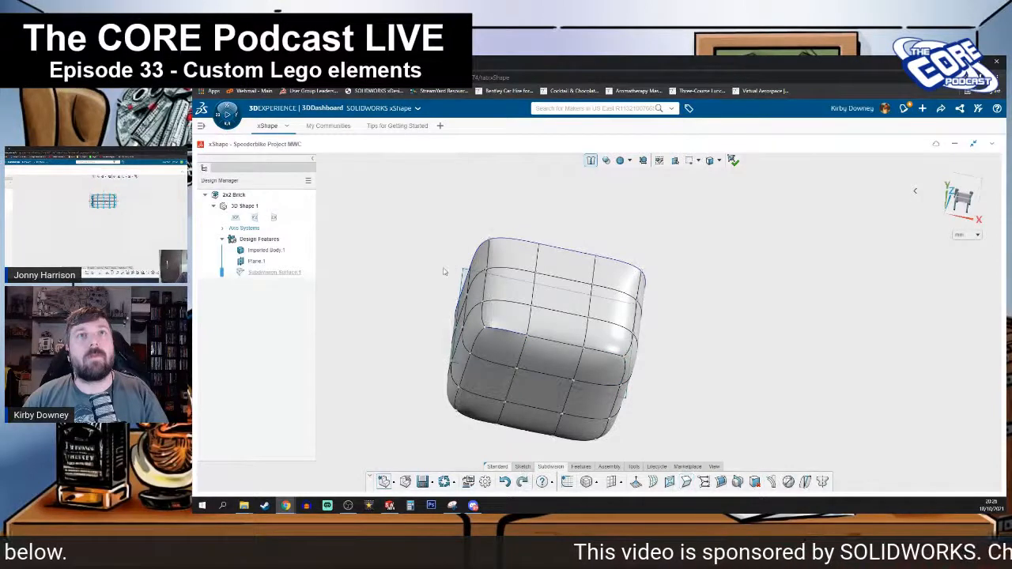
# - Select every edge around the top face of the box and crease the loop into a sharp border
pyautogui.moveTo(461, 278); pyautogui.dragTo(478, 433, button='middle')
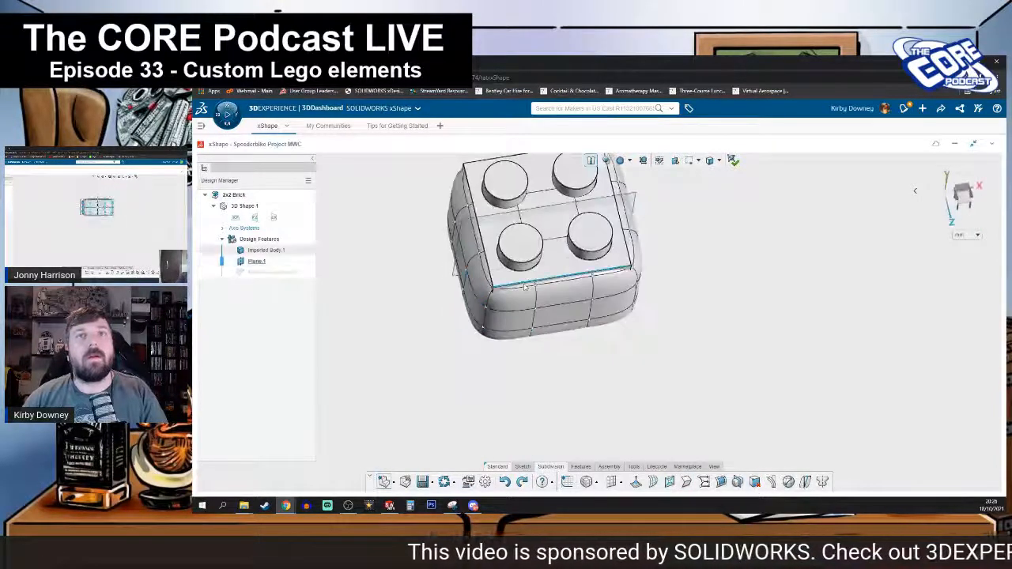
pyautogui.click(525, 290)
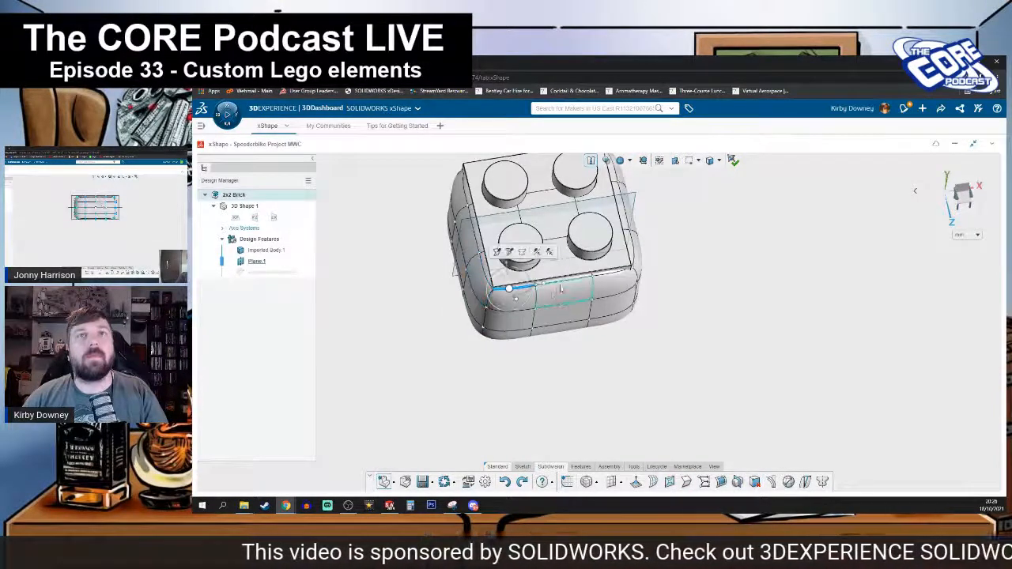
pyautogui.keyDown('ctrl'); pyautogui.click(561, 285); pyautogui.keyUp('ctrl')
pyautogui.keyDown('ctrl'); pyautogui.click(608, 275); pyautogui.keyUp('ctrl')
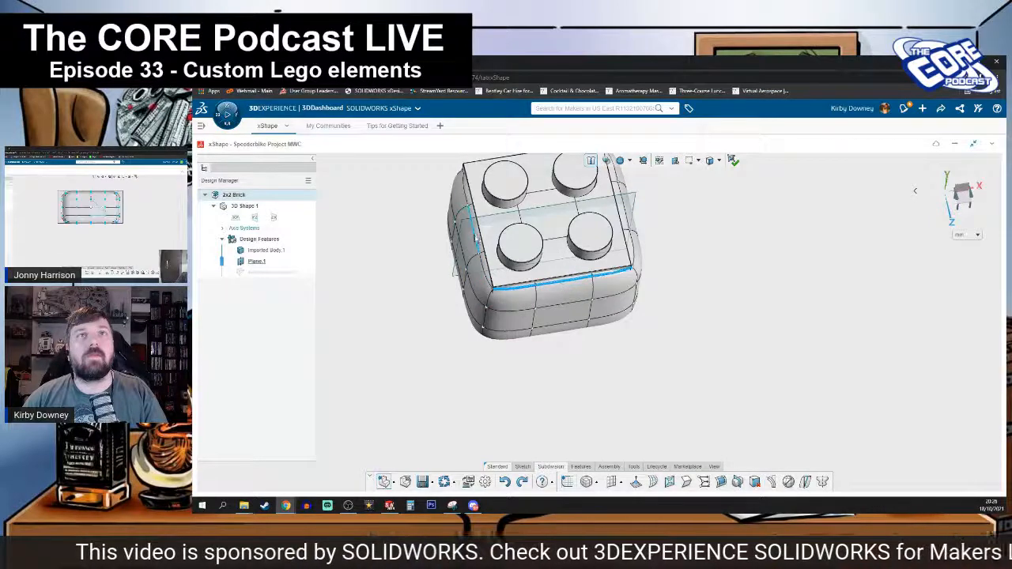
pyautogui.keyDown('ctrl'); pyautogui.click(478, 243); pyautogui.keyUp('ctrl')
pyautogui.moveTo(524, 237); pyautogui.dragTo(539, 309, button='middle')
pyautogui.keyDown('ctrl'); pyautogui.click(540, 203); pyautogui.keyUp('ctrl')
pyautogui.moveTo(639, 266); pyautogui.dragTo(540, 273, button='middle')
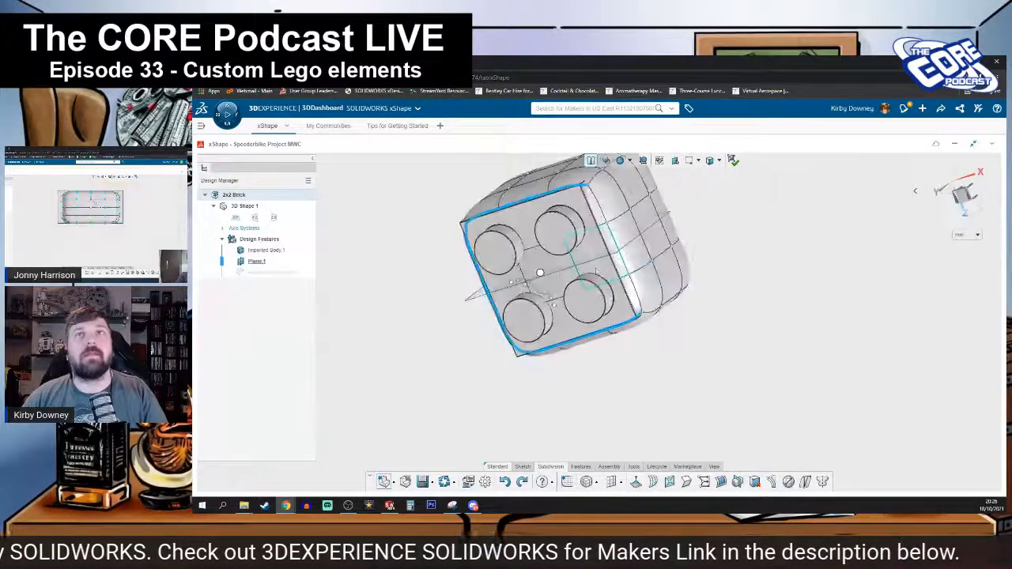
pyautogui.keyDown('ctrl'); pyautogui.click(618, 247); pyautogui.keyUp('ctrl')
pyautogui.moveTo(618, 247); pyautogui.dragTo(559, 286, button='middle')
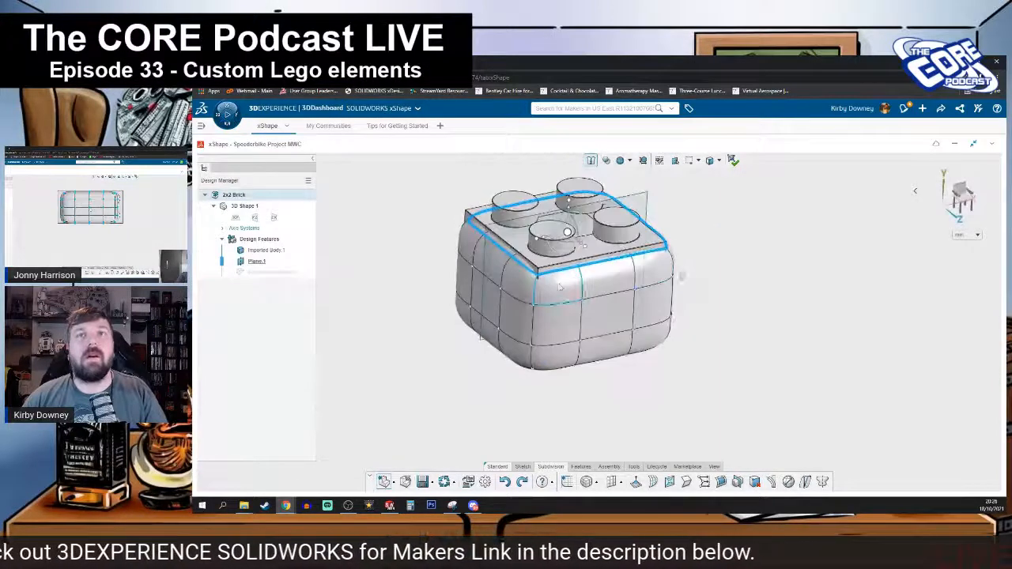
pyautogui.click(686, 482)
pyautogui.moveTo(567, 406); pyautogui.dragTo(558, 353, button='middle')
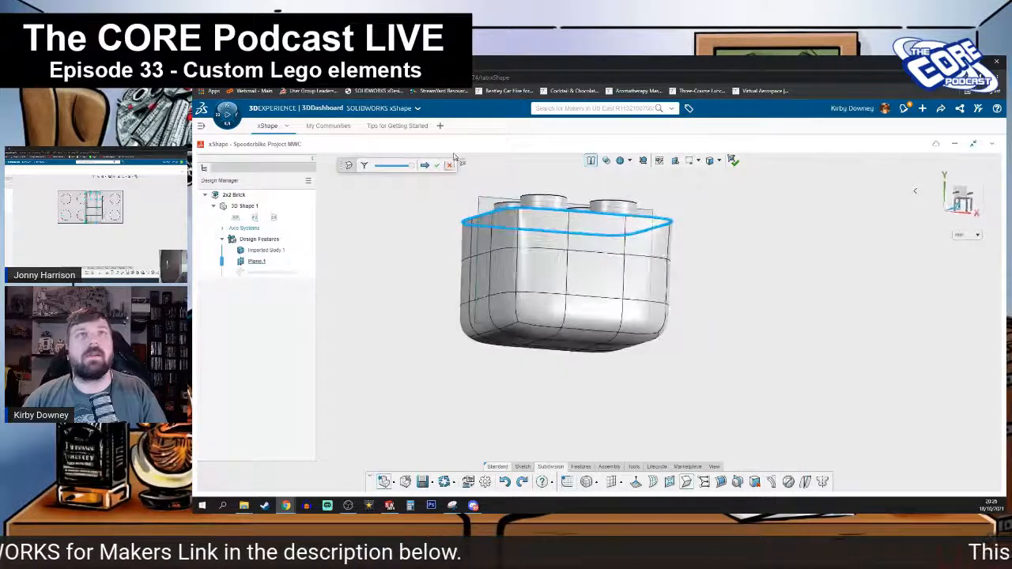
pyautogui.click(437, 166)
# - Select the edge loop around the bottom face of the box and crease it into a sharp border
pyautogui.moveTo(585, 409); pyautogui.dragTo(570, 355, button='middle')
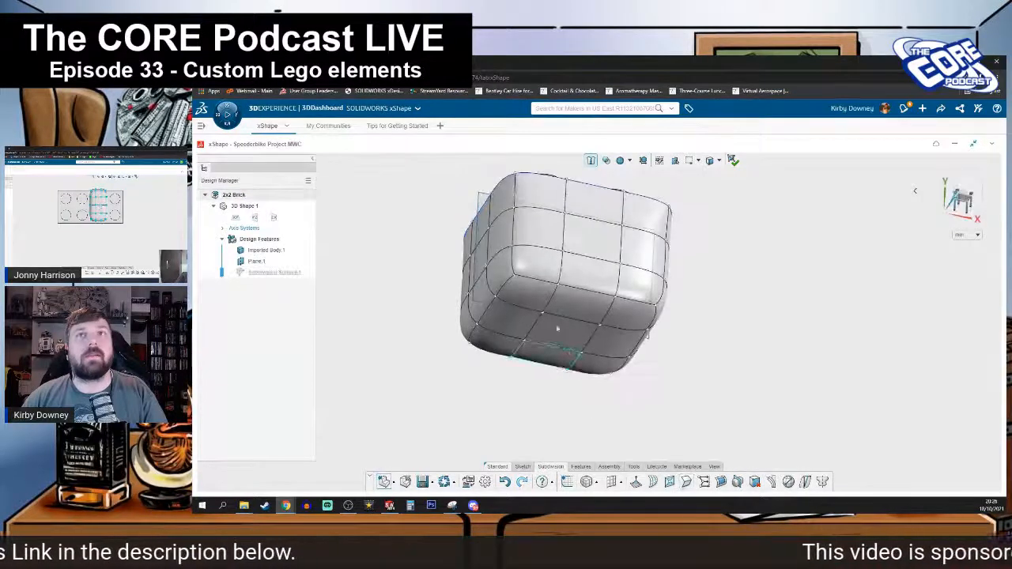
pyautogui.click(583, 291)
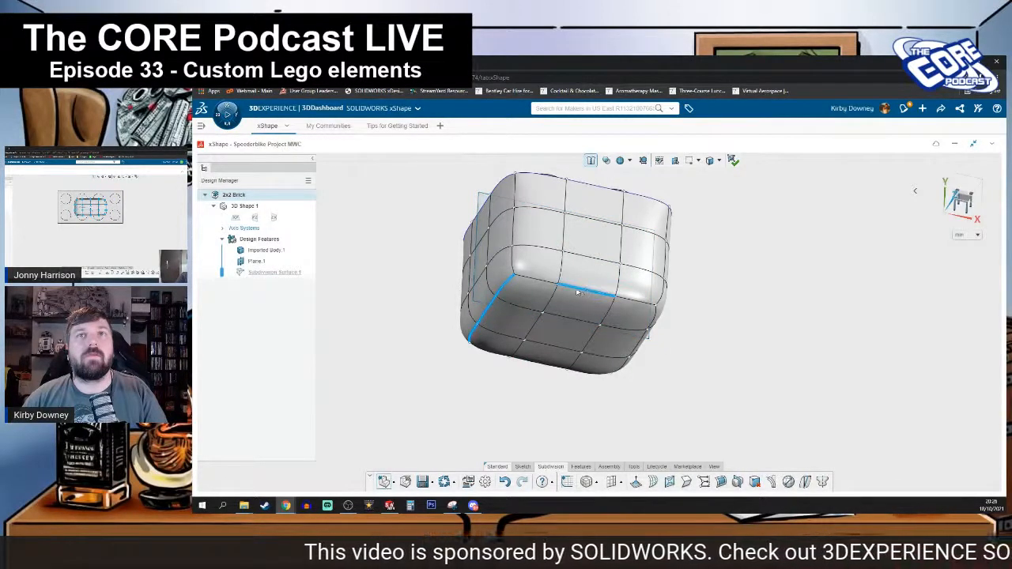
pyautogui.moveTo(625, 332)
pyautogui.mouseDown(button='middle')
pyautogui.moveTo(641, 378)
pyautogui.moveTo(609, 329)
pyautogui.mouseUp(button='middle')
pyautogui.click(627, 348)
pyautogui.click(554, 391)
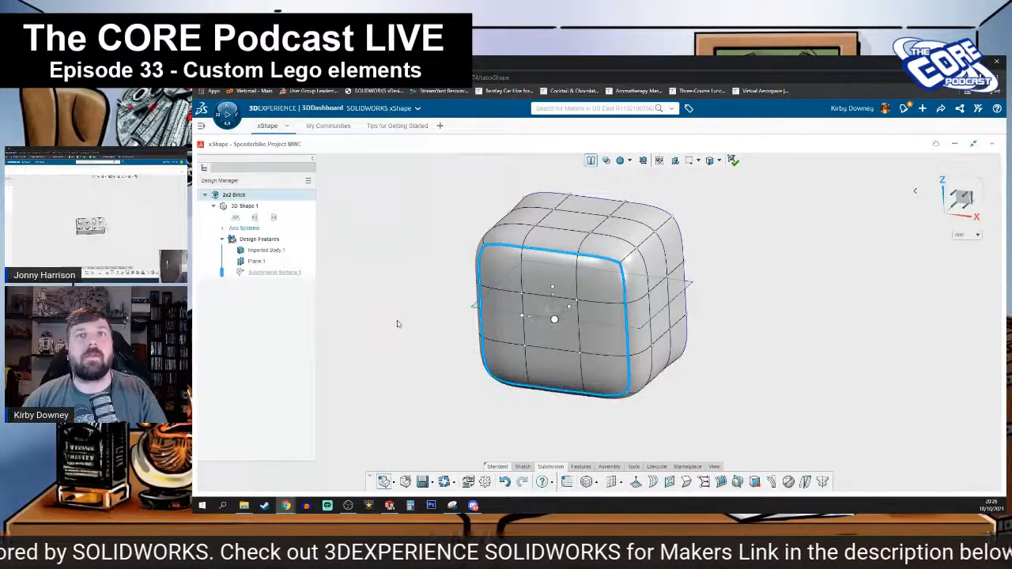
pyautogui.moveTo(397, 323); pyautogui.dragTo(537, 439, button='middle')
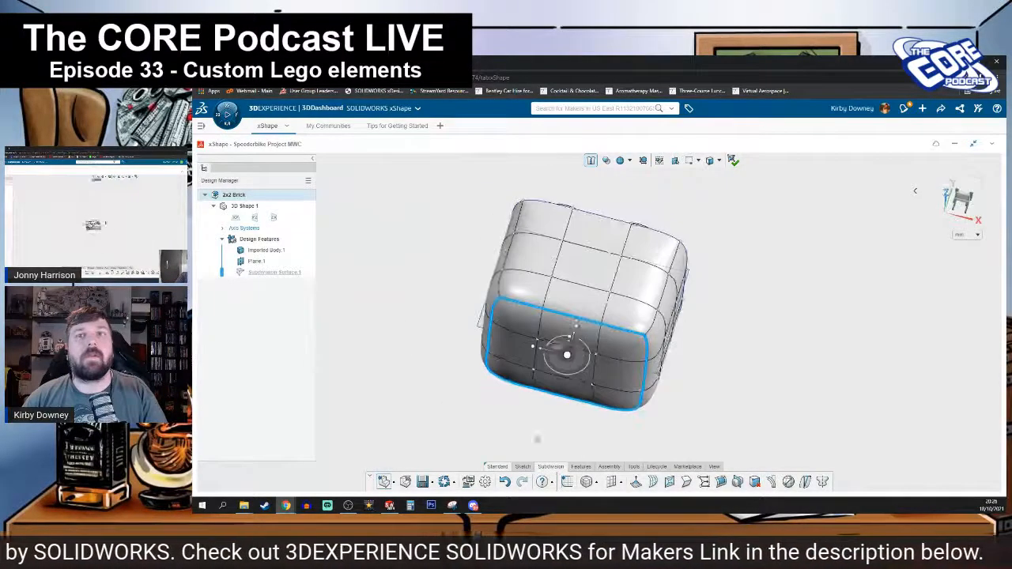
pyautogui.click(688, 483)
pyautogui.moveTo(445, 303); pyautogui.dragTo(396, 353, button='middle')
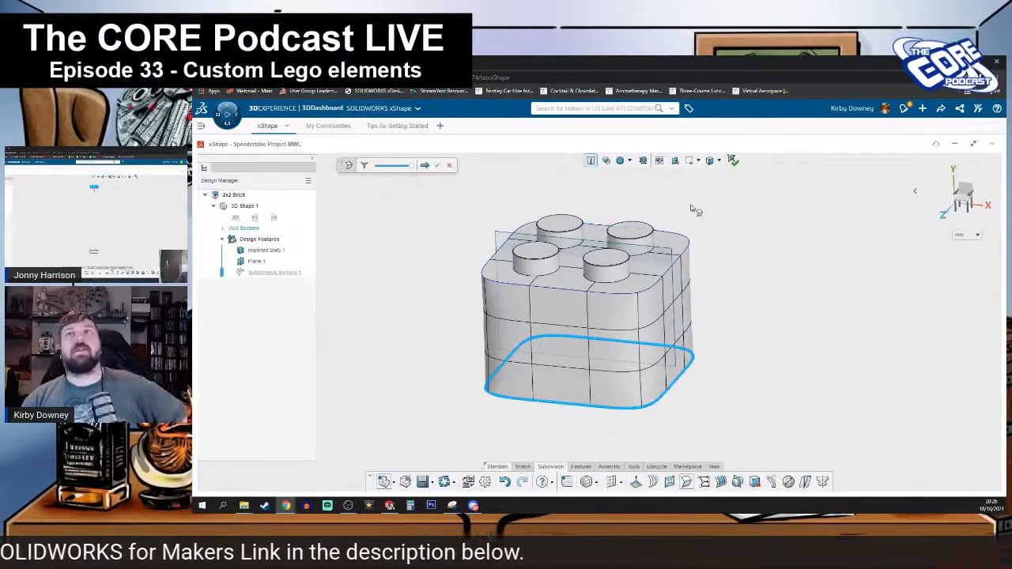
pyautogui.click(438, 167)
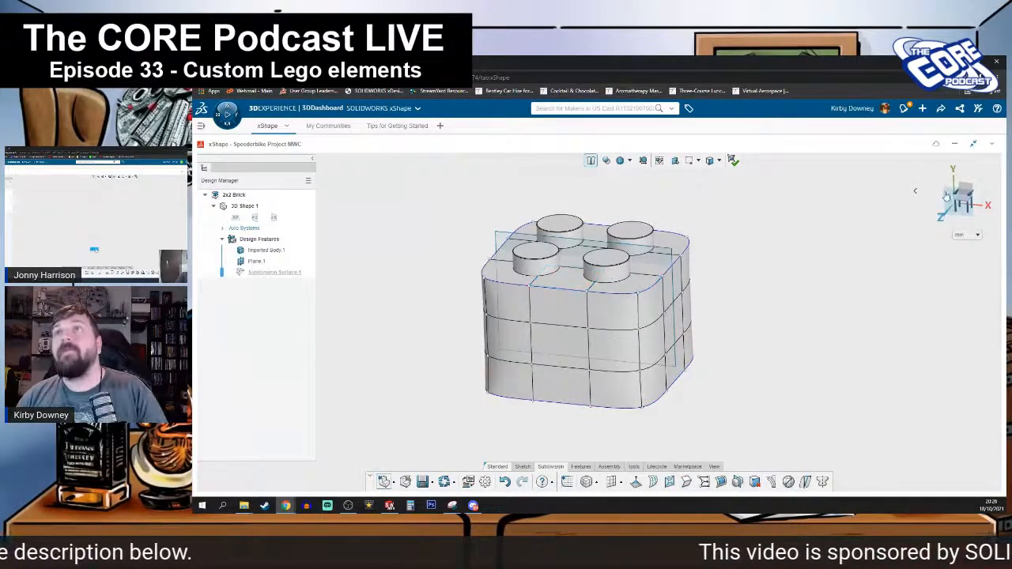
# - Nudge the box's top row of cage points vertically in the front view to line up with the 2x2 brick's top face
pyautogui.click(948, 196)
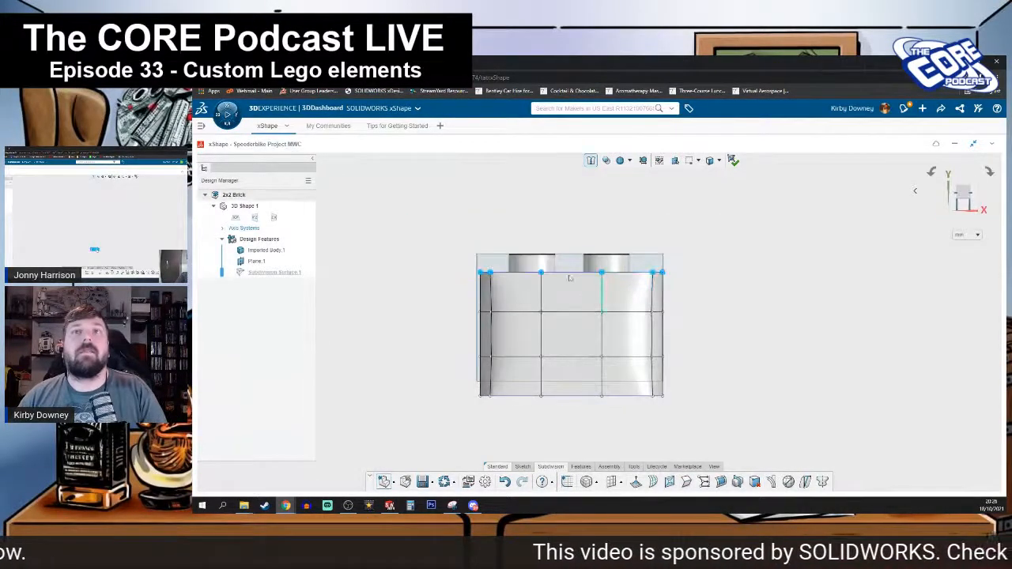
pyautogui.click(568, 274)
pyautogui.moveTo(572, 303); pyautogui.dragTo(572, 304)
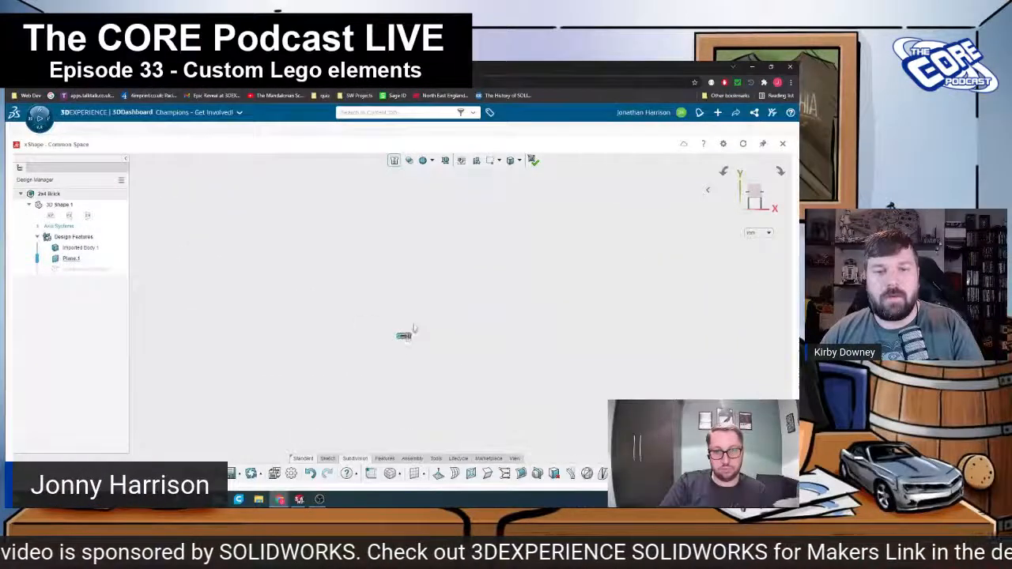
# - In the 2x4 brick design, select the whole subdivision box and move it over the brick in an angled view
pyautogui.scroll(5, 413, 330)
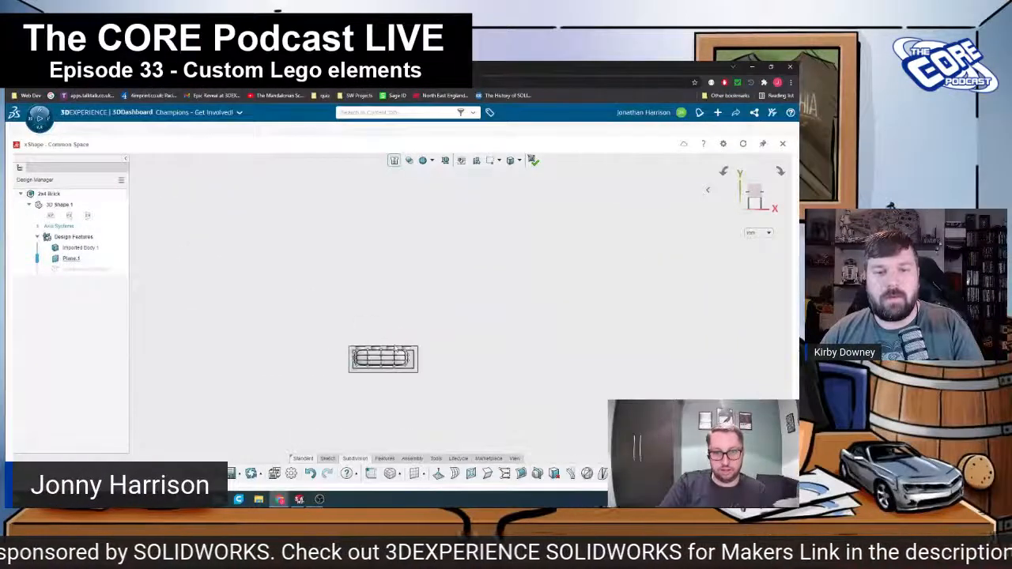
pyautogui.moveTo(495, 378); pyautogui.dragTo(373, 395, button='middle')
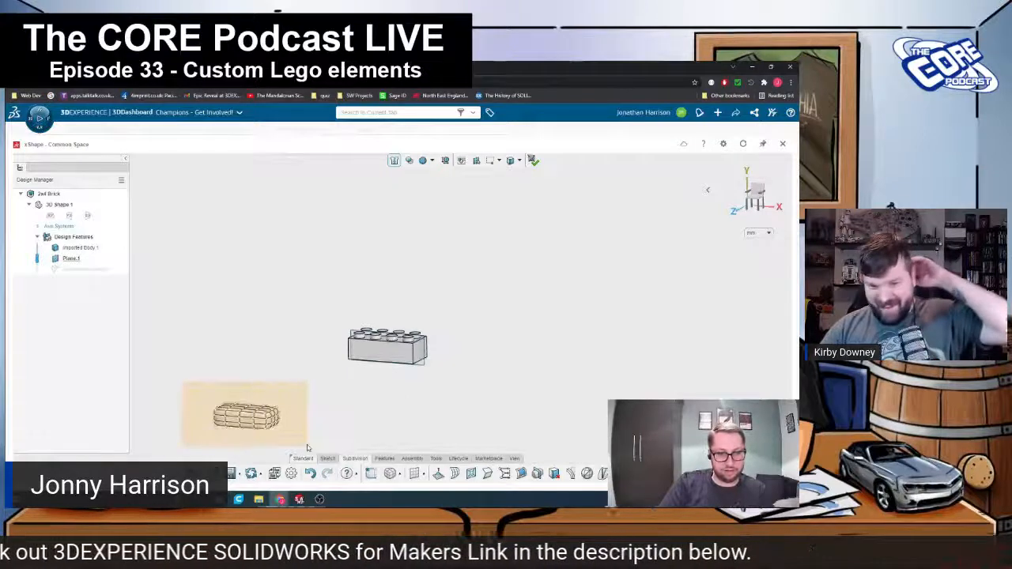
pyautogui.click(246, 415)
pyautogui.moveTo(246, 416); pyautogui.dragTo(393, 350)
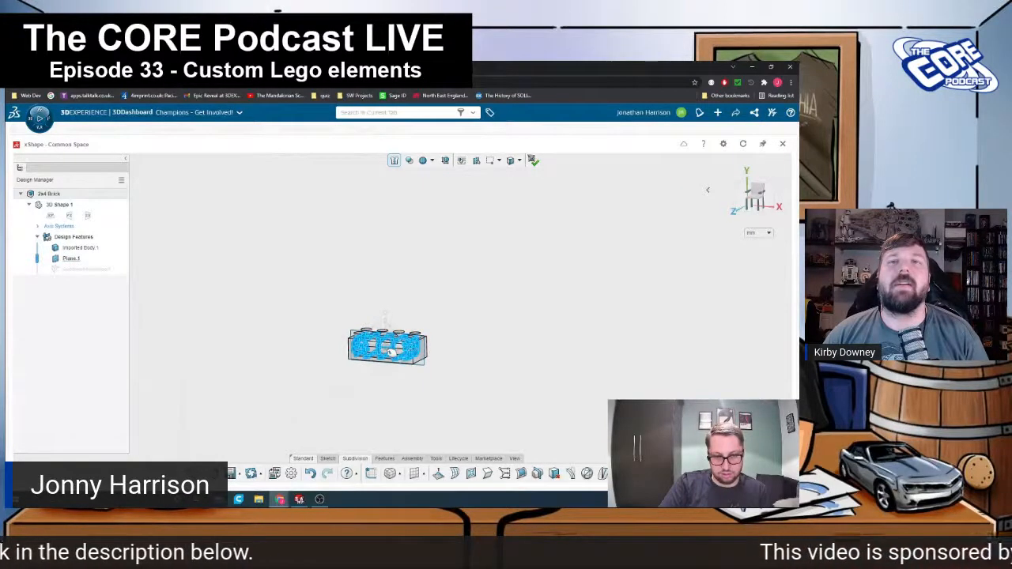
# - Reposition the box over the 2x4 brick from a slightly turned view and check its alignment from another angle
pyautogui.click(432, 368)
pyautogui.moveTo(407, 373)
pyautogui.mouseDown(button='middle')
pyautogui.moveTo(380, 371)
pyautogui.moveTo(403, 384)
pyautogui.mouseUp(button='middle')
pyautogui.click(433, 393)
pyautogui.moveTo(393, 341); pyautogui.dragTo(557, 330)
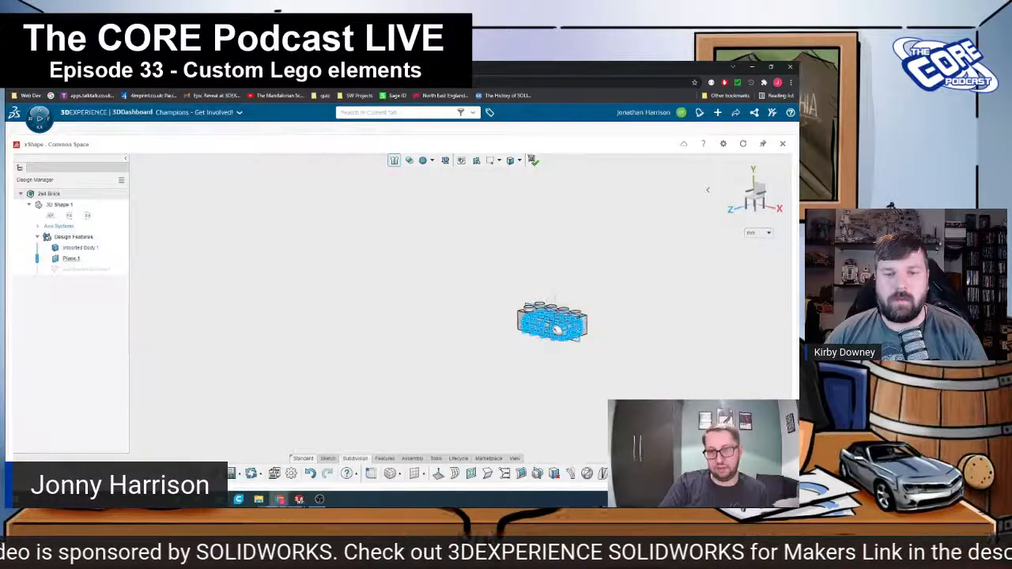
pyautogui.click(538, 362)
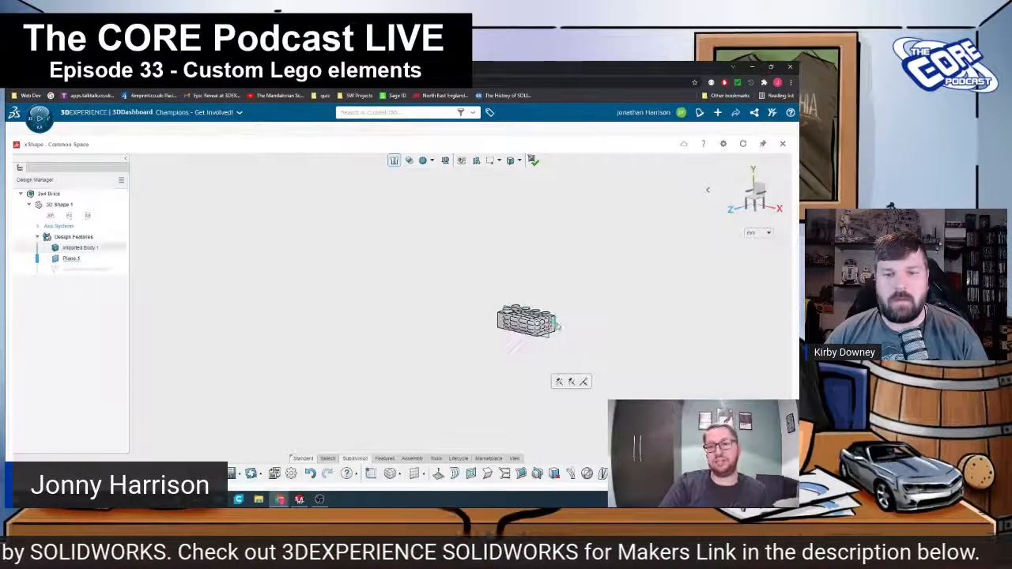
pyautogui.scroll(5, 493, 314)
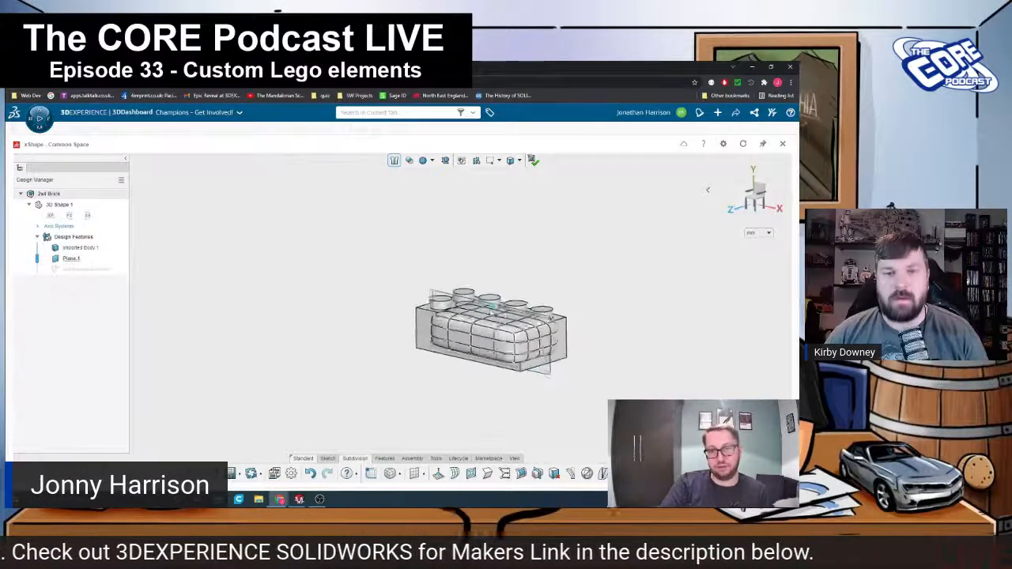
pyautogui.moveTo(552, 361)
pyautogui.mouseDown(button='middle')
pyautogui.moveTo(531, 351)
pyautogui.moveTo(532, 368)
pyautogui.moveTo(541, 356)
pyautogui.mouseUp(button='middle')
pyautogui.scroll(-1, 599, 380)
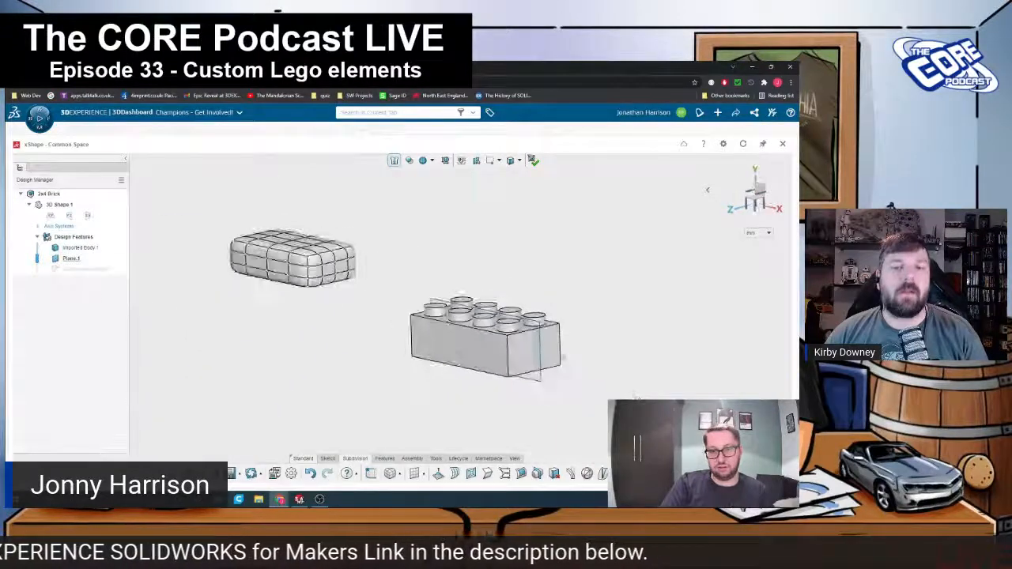
# - Select all of the subdivision box's cage points in the 2x4 brick design and move the box onto the brick
pyautogui.moveTo(176, 188); pyautogui.dragTo(406, 334)
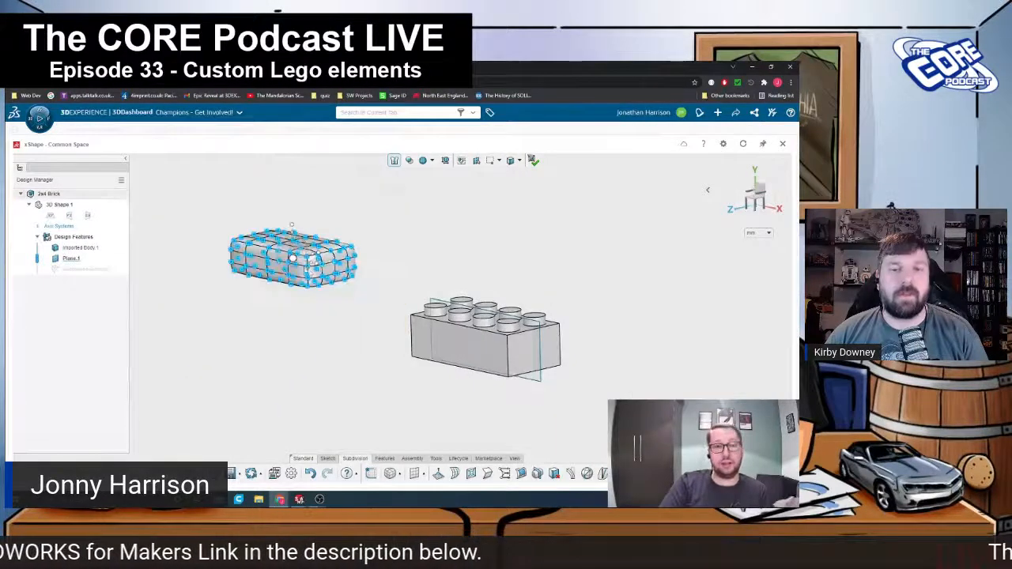
pyautogui.moveTo(293, 258); pyautogui.dragTo(478, 343)
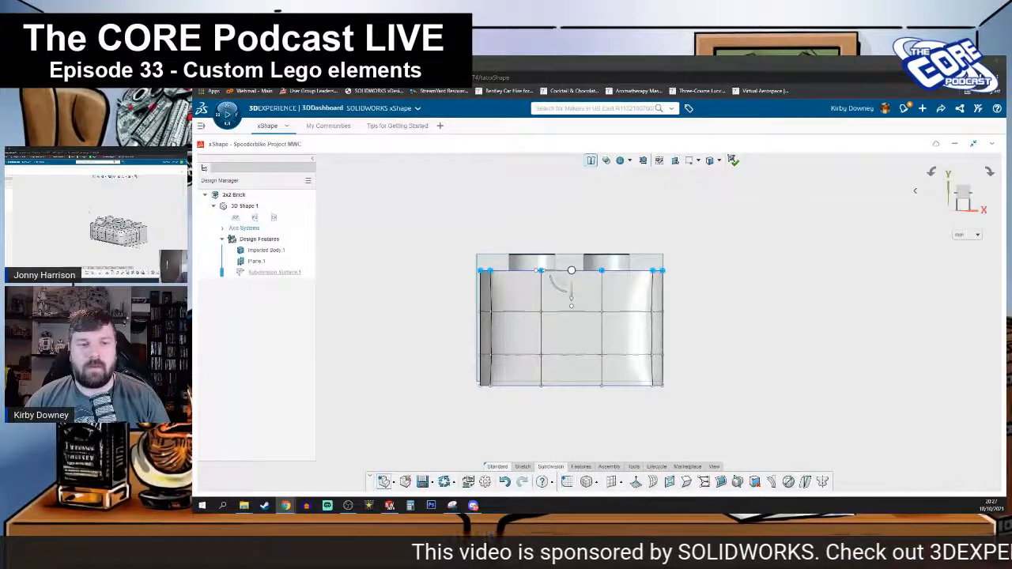
# - Select the full-height middle column of faces on the front of the 2x2 box and inset it
pyautogui.moveTo(522, 332); pyautogui.dragTo(418, 253, button='middle')
pyautogui.moveTo(546, 457); pyautogui.dragTo(576, 435, button='middle')
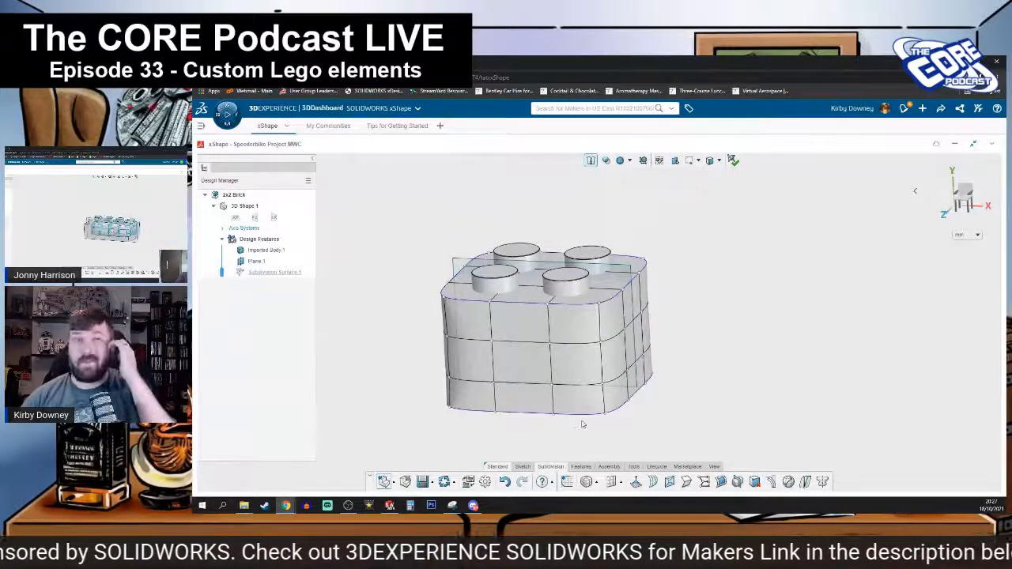
pyautogui.click(520, 366)
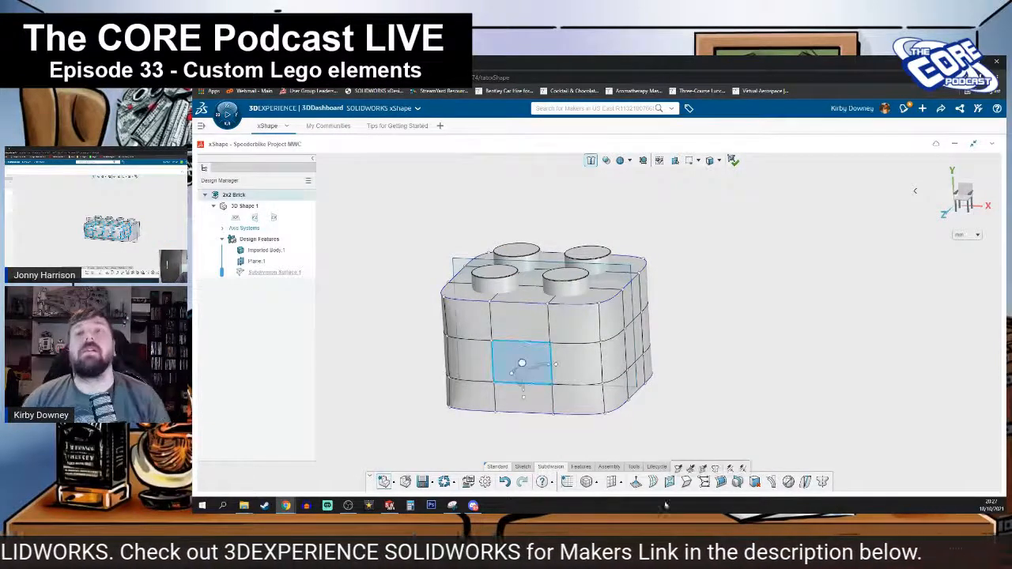
pyautogui.doubleClick(537, 360)
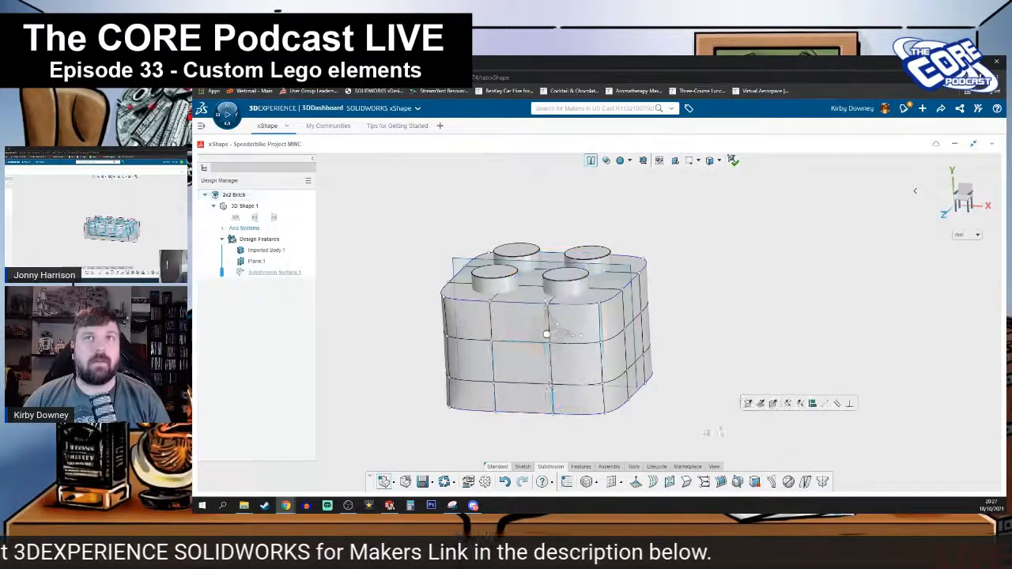
pyautogui.doubleClick(520, 360)
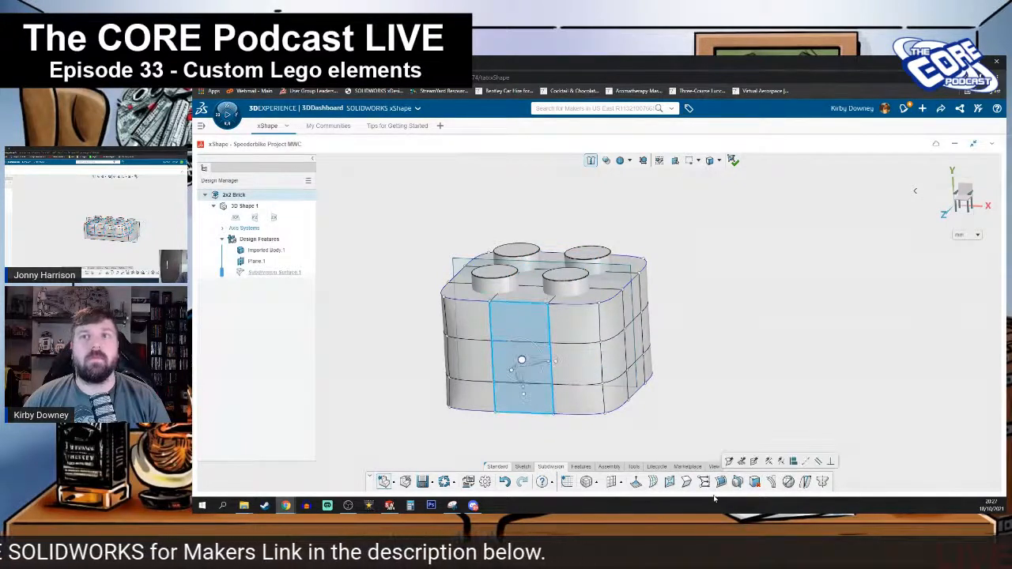
pyautogui.click(669, 483)
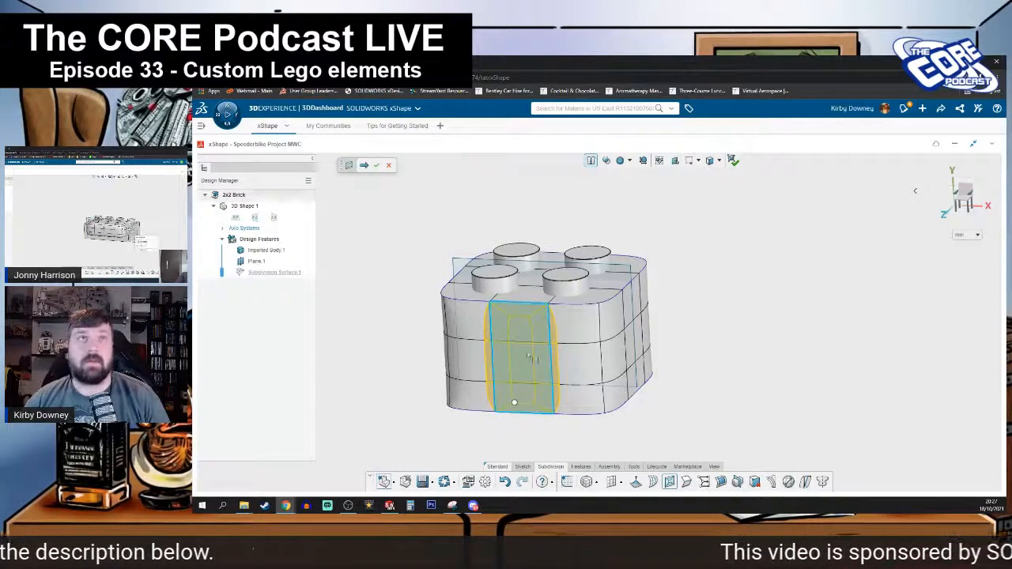
pyautogui.moveTo(683, 412); pyautogui.dragTo(625, 427, button='right')
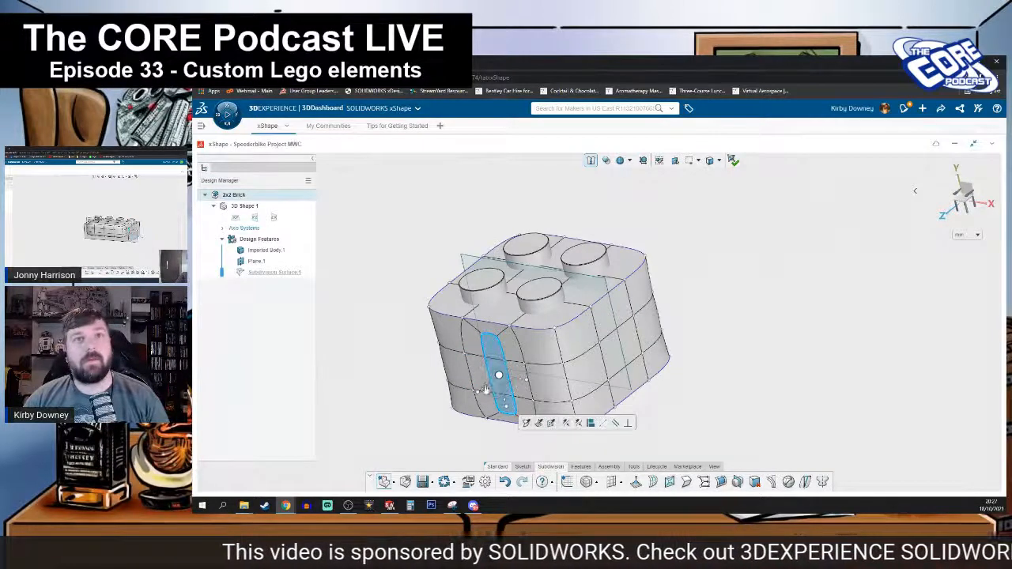
# - Pull the inset front faces outward about 4.8 mm and adjust a side face of the resulting bulge
pyautogui.moveTo(504, 405); pyautogui.dragTo(488, 393)
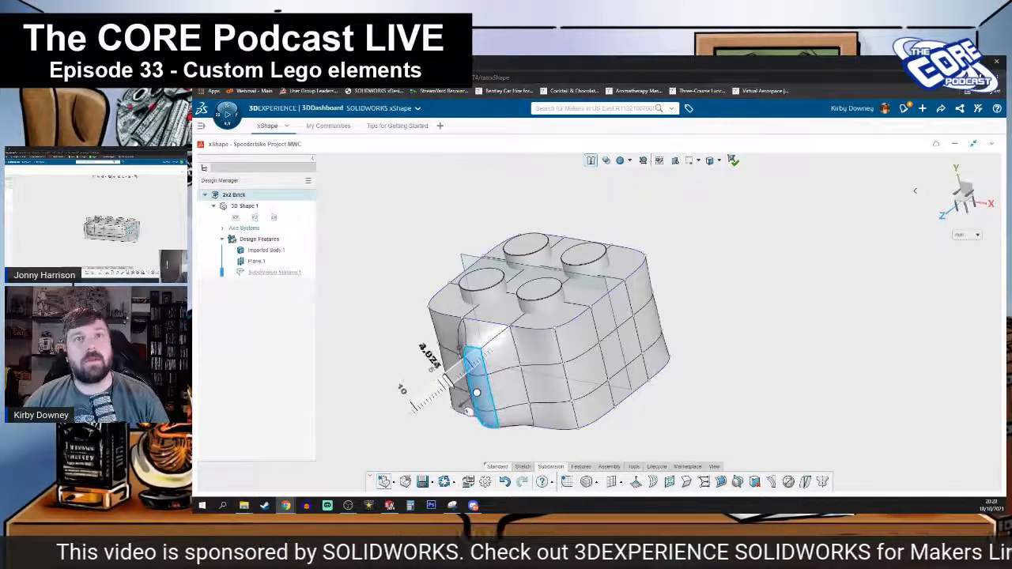
pyautogui.moveTo(477, 393); pyautogui.dragTo(500, 385, button='right')
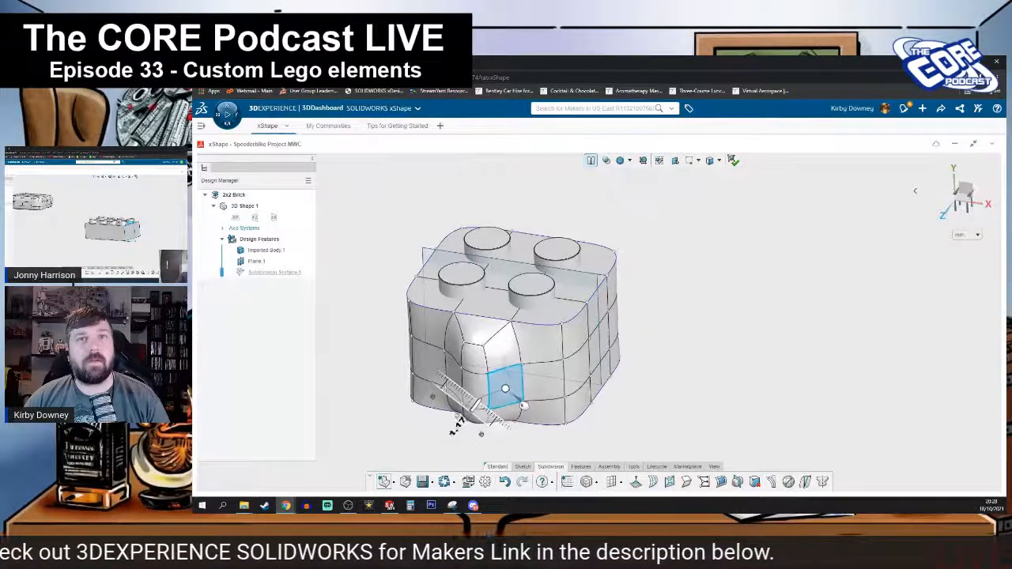
pyautogui.moveTo(434, 419); pyautogui.dragTo(474, 378, button='right')
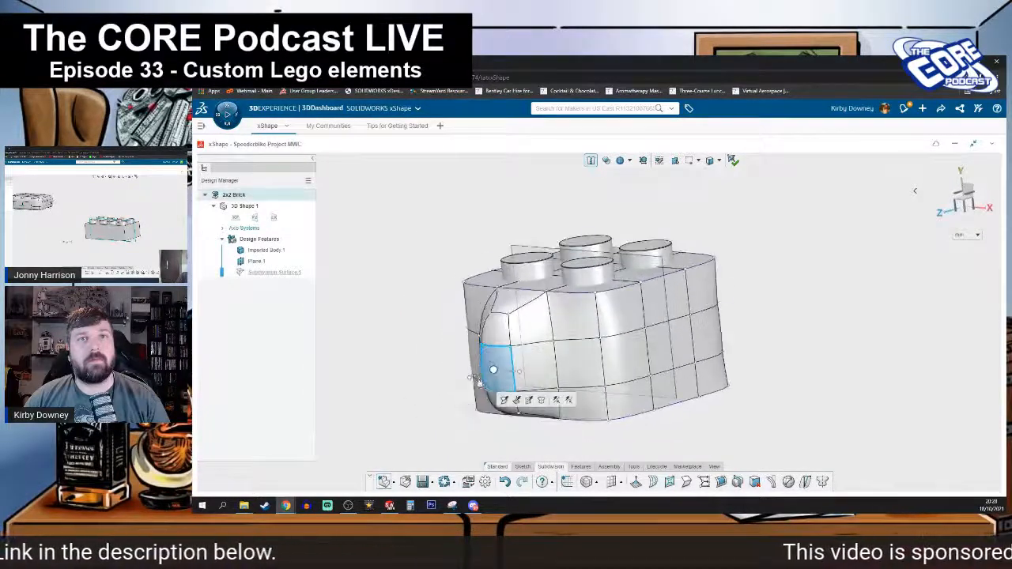
pyautogui.moveTo(469, 417); pyautogui.dragTo(459, 348, button='right')
# - Raise the transition face above the front bulge and nudge an edge on the bulge's side
pyautogui.click(465, 325)
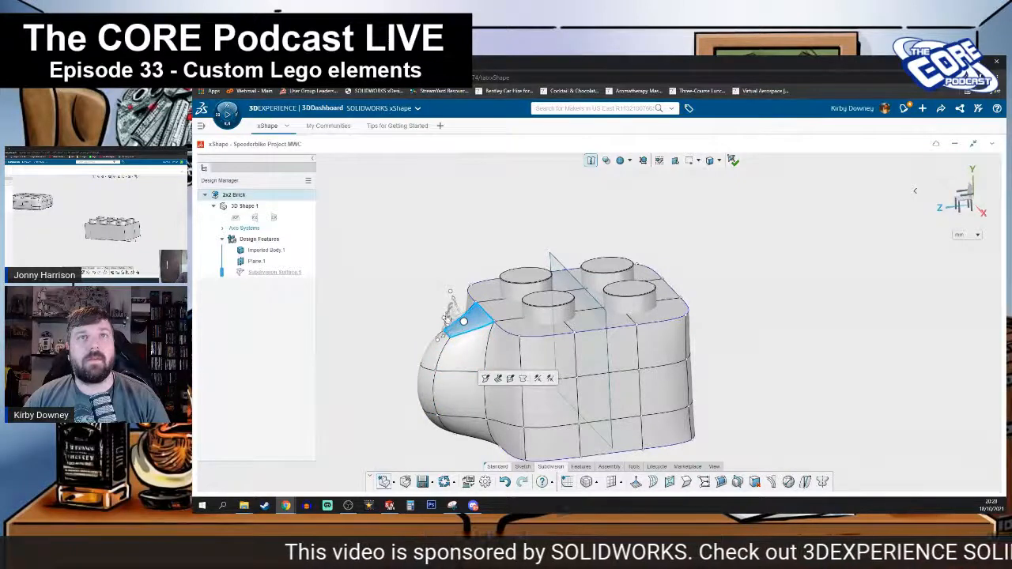
pyautogui.moveTo(448, 321); pyautogui.dragTo(456, 299)
pyautogui.moveTo(456, 304); pyautogui.dragTo(397, 442, button='middle')
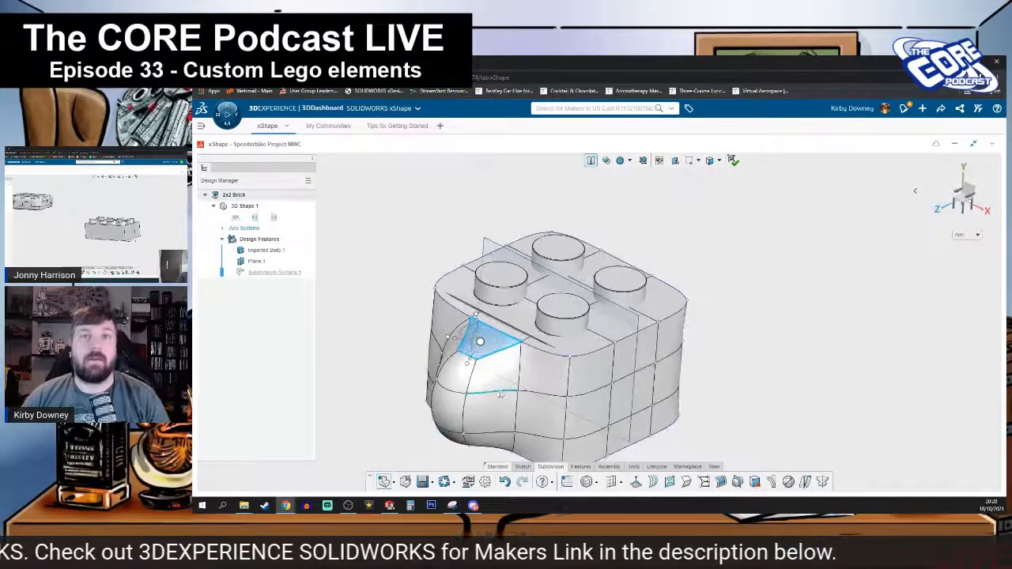
pyautogui.moveTo(493, 391); pyautogui.dragTo(508, 392)
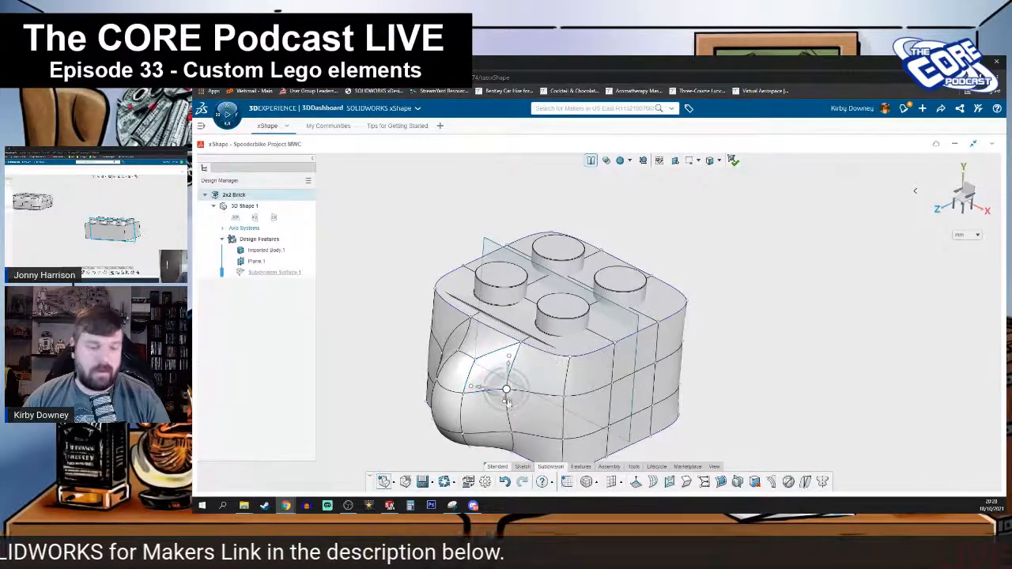
pyautogui.moveTo(503, 406); pyautogui.dragTo(584, 383, button='middle')
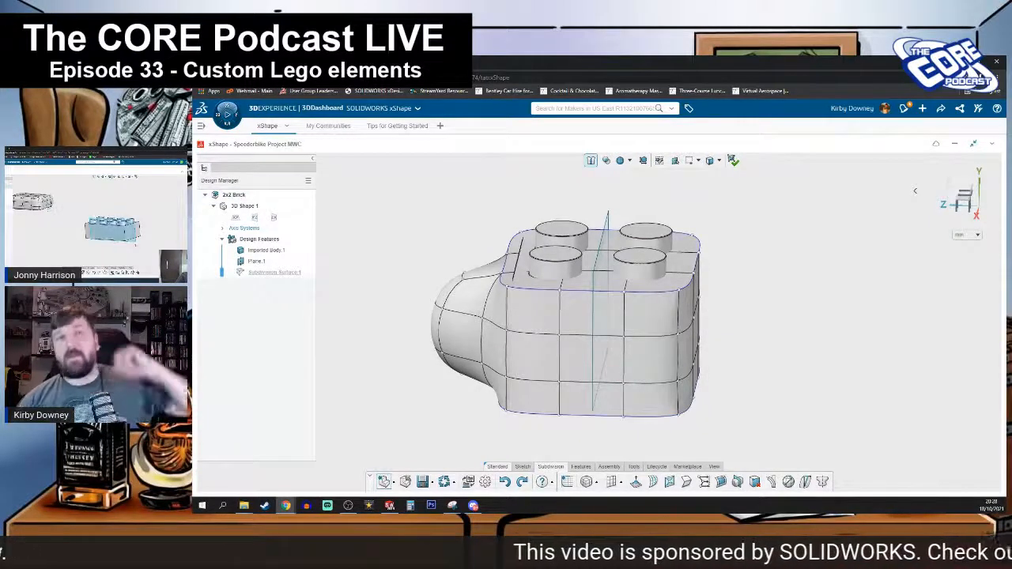
# - Insert one vertical edge loop through the middle column of the box, starting from a horizontal edge on its right side
pyautogui.click(623, 348)
pyautogui.moveTo(623, 341); pyautogui.dragTo(704, 332, button='middle')
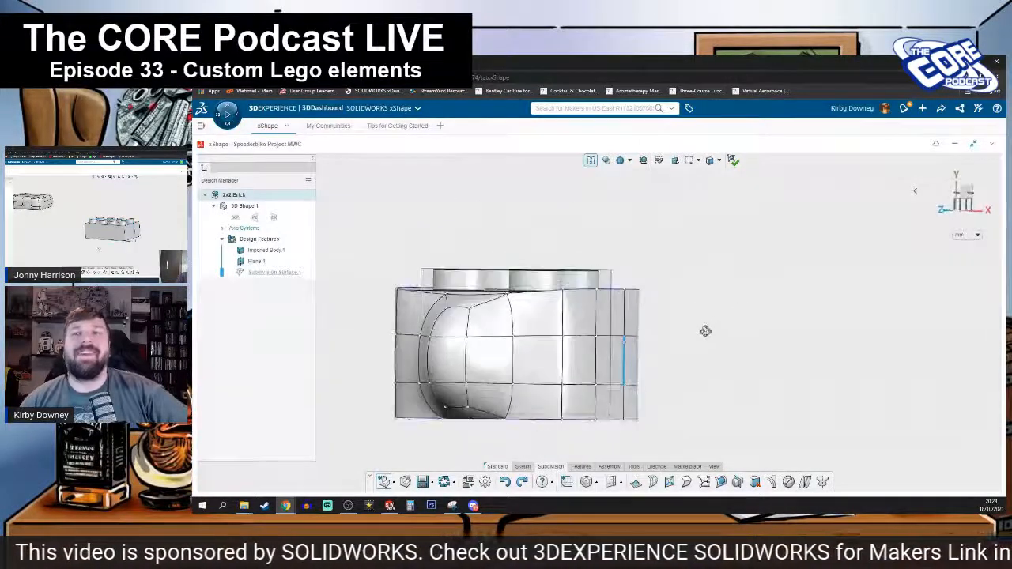
pyautogui.click(496, 370)
pyautogui.moveTo(496, 369); pyautogui.dragTo(557, 412, button='middle')
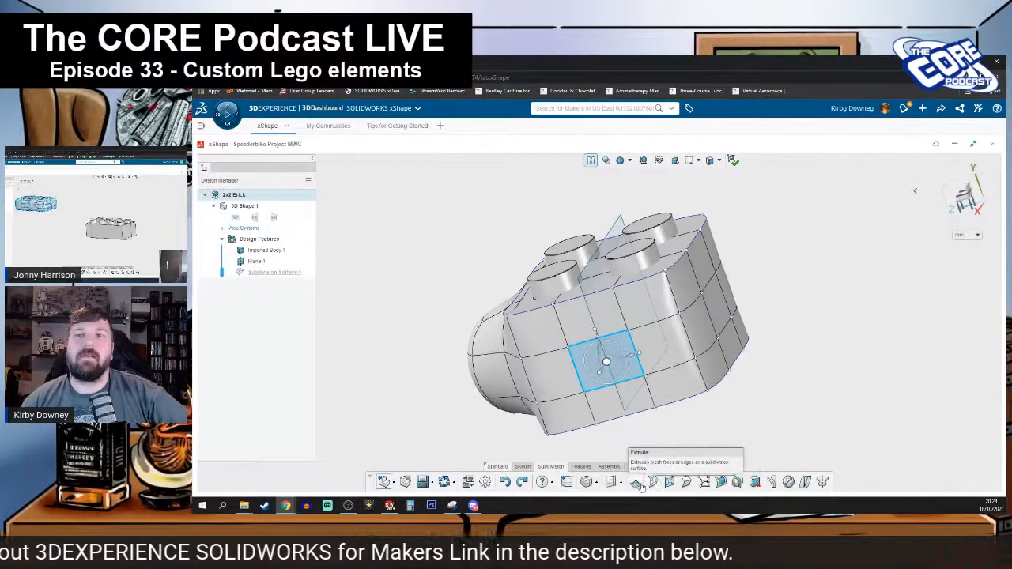
pyautogui.click(728, 336)
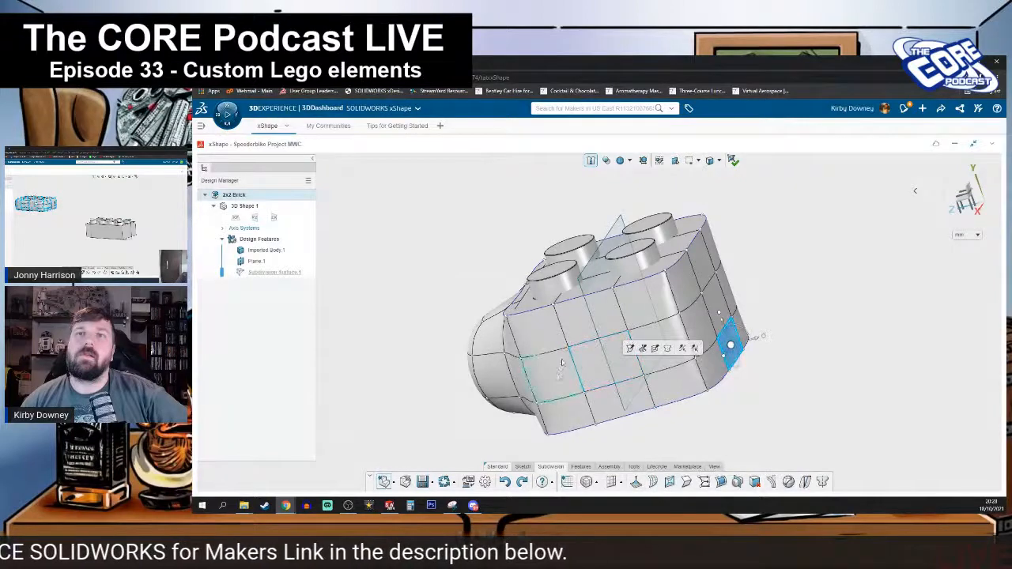
pyautogui.click(578, 348)
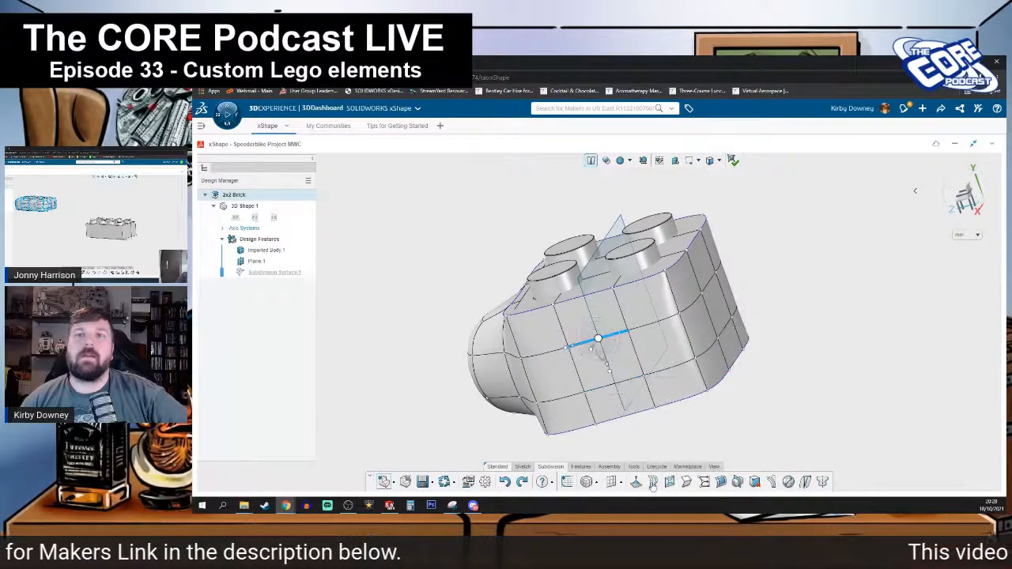
pyautogui.click(653, 481)
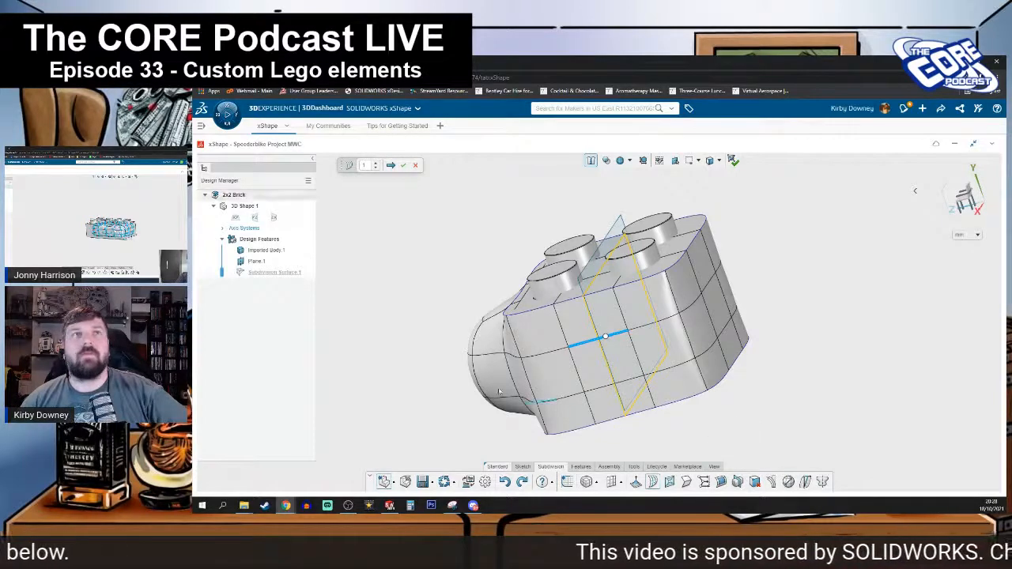
pyautogui.press('Escape')
# - Select the whole box, try moving it off the 2x2 brick in the side view, and undo the move
pyautogui.moveTo(716, 446); pyautogui.dragTo(618, 461, button='middle')
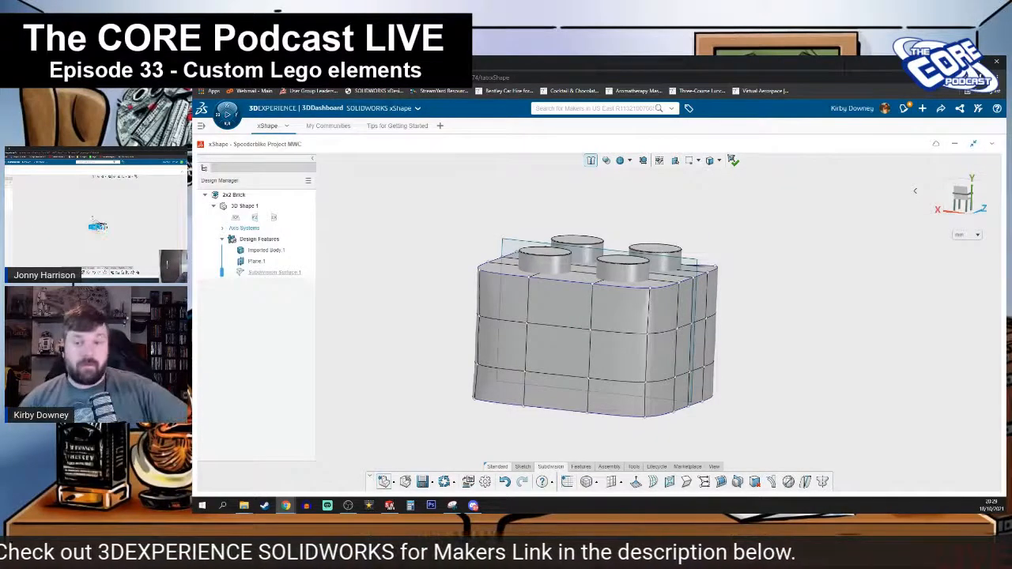
pyautogui.scroll(-1, 805, 395)
pyautogui.scroll(4, 791, 407)
pyautogui.moveTo(390, 197); pyautogui.dragTo(703, 435)
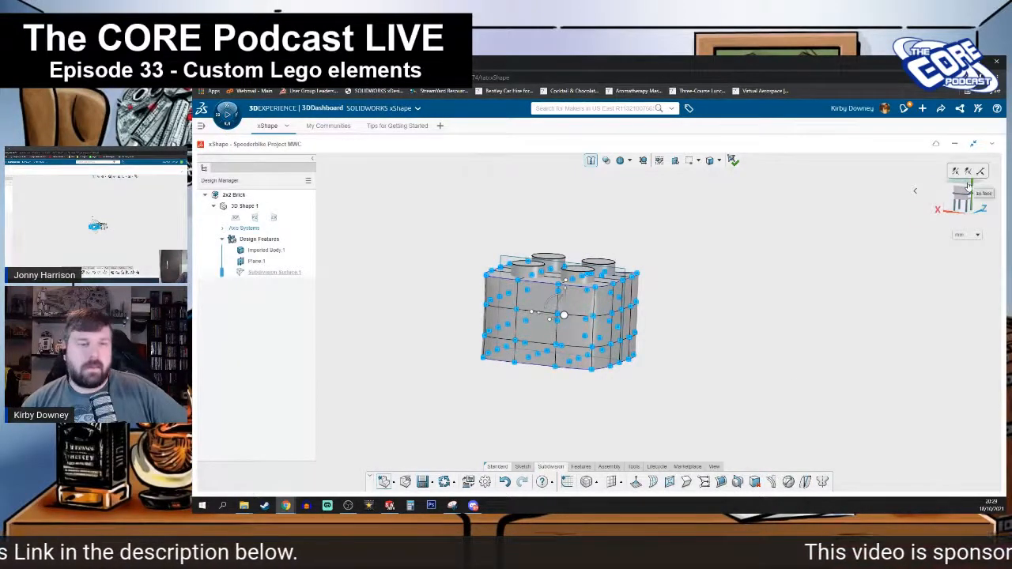
pyautogui.click(968, 187)
pyautogui.scroll(-4, 768, 367)
pyautogui.scroll(3, 778, 396)
pyautogui.scroll(5, 767, 399)
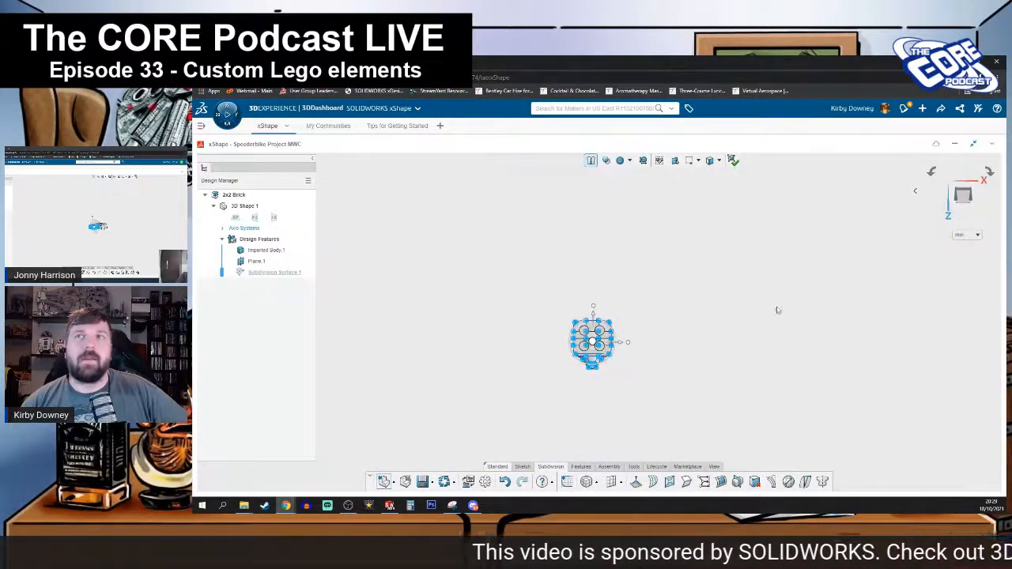
pyautogui.click(963, 204)
pyautogui.click(962, 211)
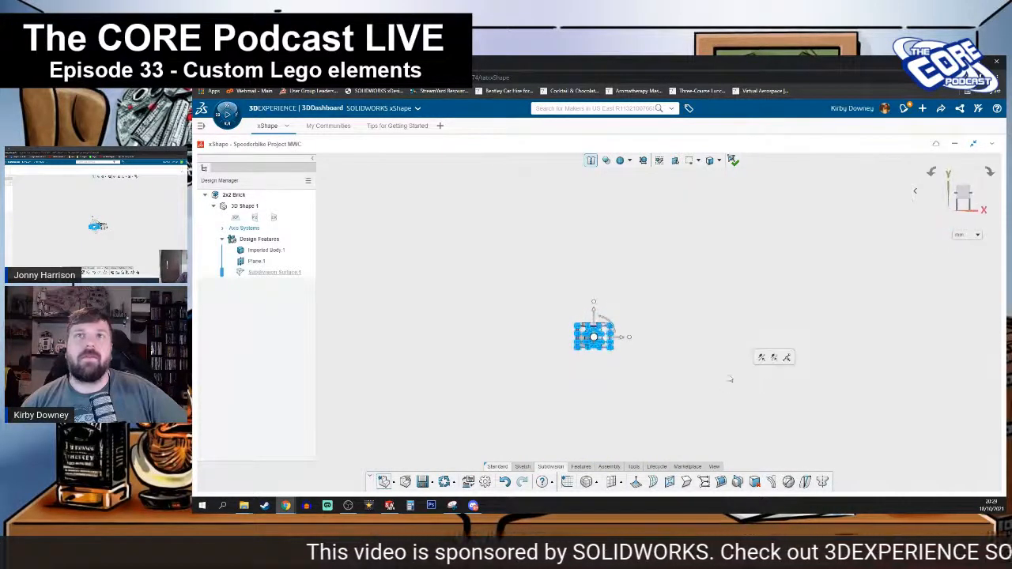
pyautogui.moveTo(896, 238); pyautogui.dragTo(873, 248, button='middle')
pyautogui.click(969, 202)
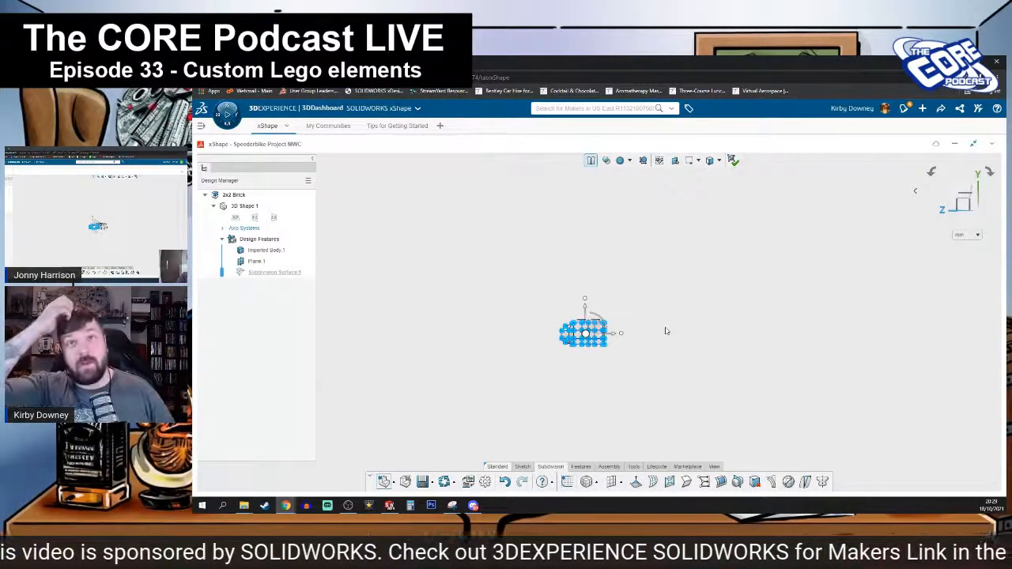
pyautogui.moveTo(616, 337); pyautogui.dragTo(756, 335)
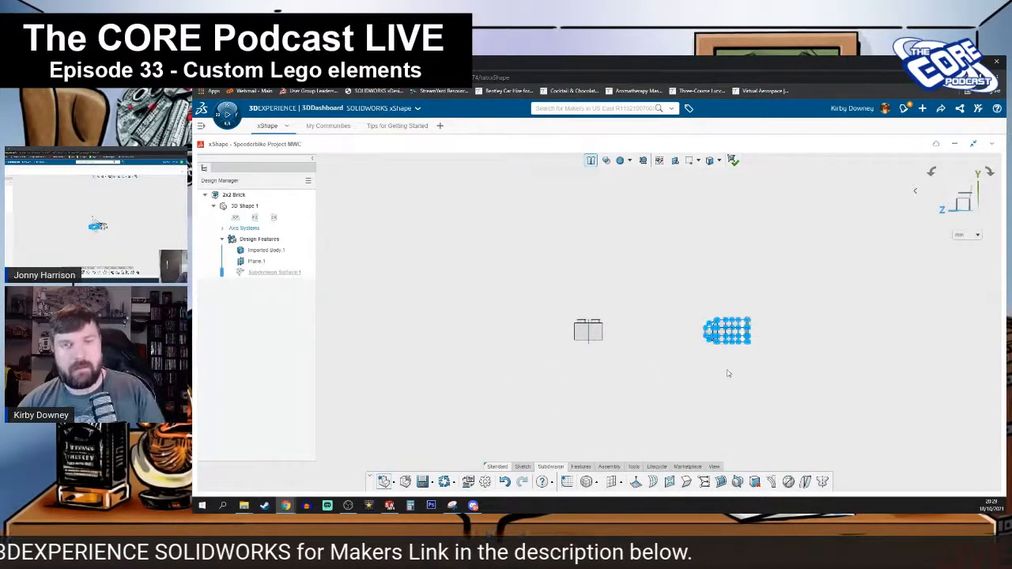
pyautogui.hotkey('ctrl', 'z')
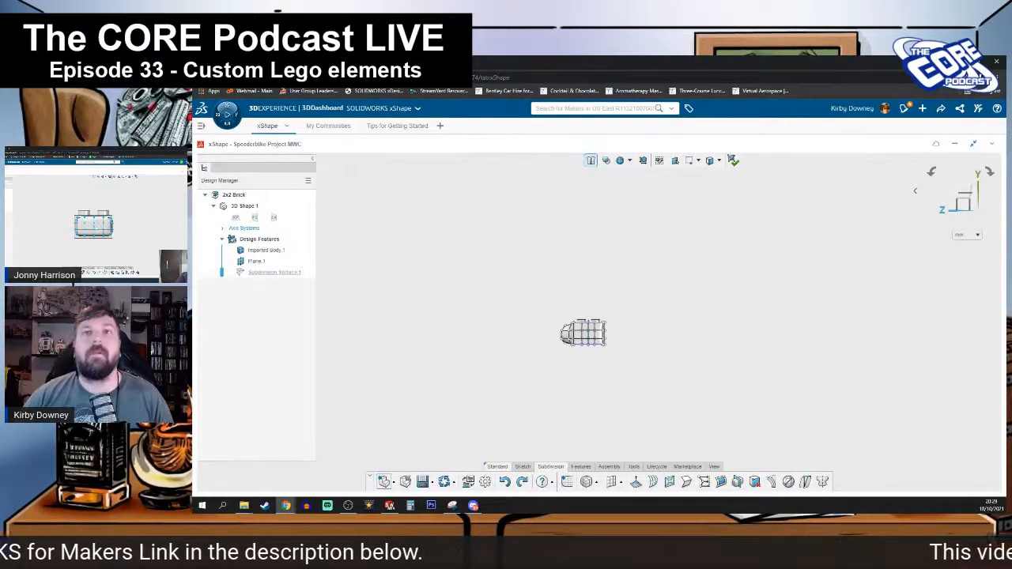
# - Insert one horizontal edge loop around the box through its middle row of faces
pyautogui.scroll(5, 595, 338)
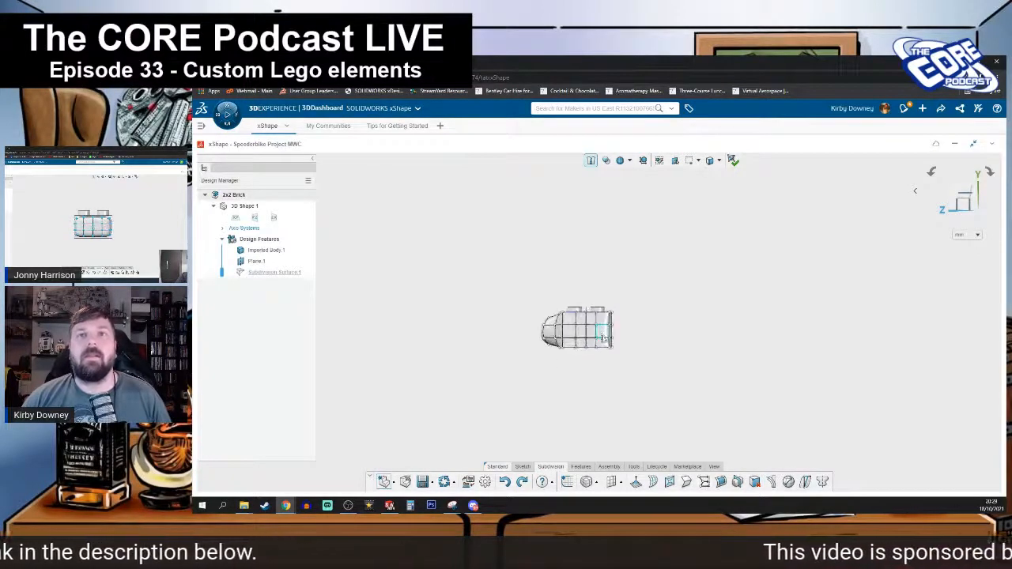
pyautogui.scroll(1, 594, 338)
pyautogui.moveTo(610, 328); pyautogui.dragTo(568, 326, button='middle')
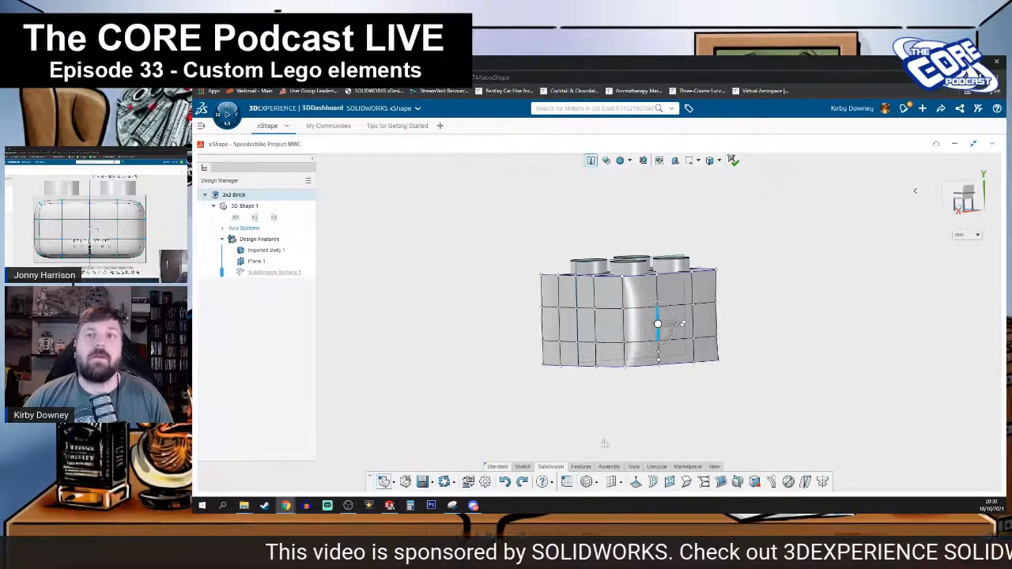
pyautogui.click(657, 488)
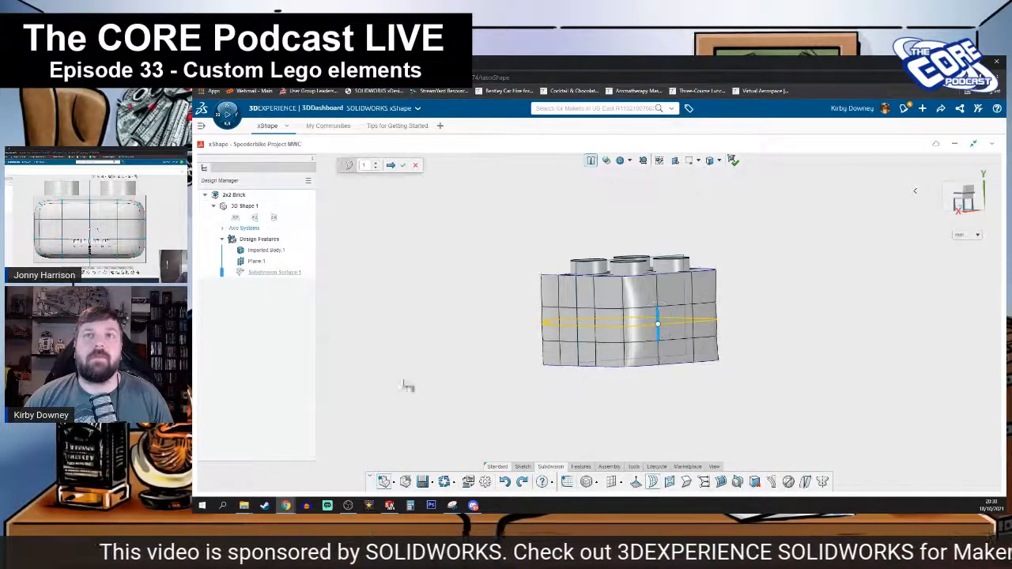
pyautogui.click(402, 166)
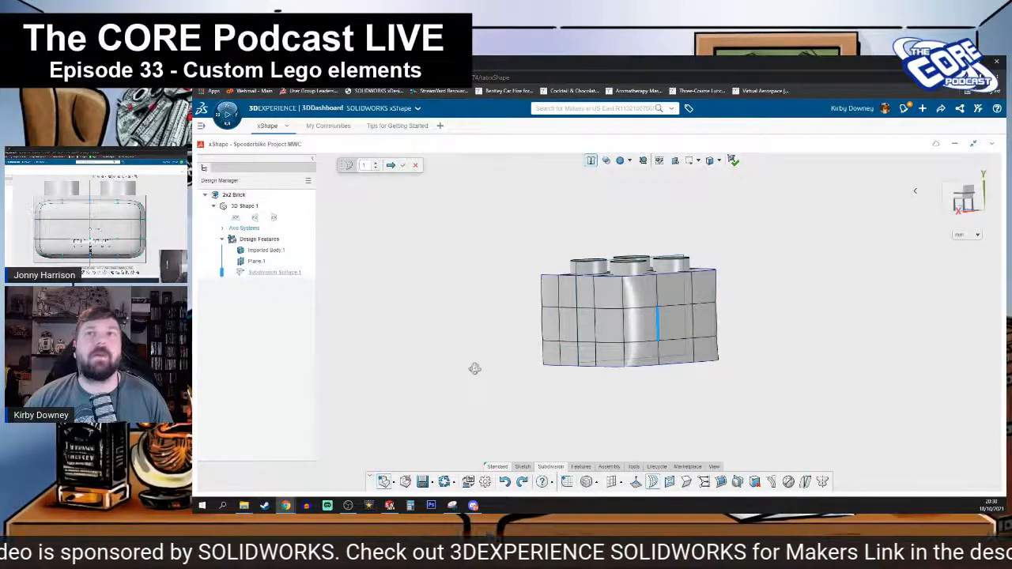
pyautogui.moveTo(500, 372); pyautogui.dragTo(632, 399, button='middle')
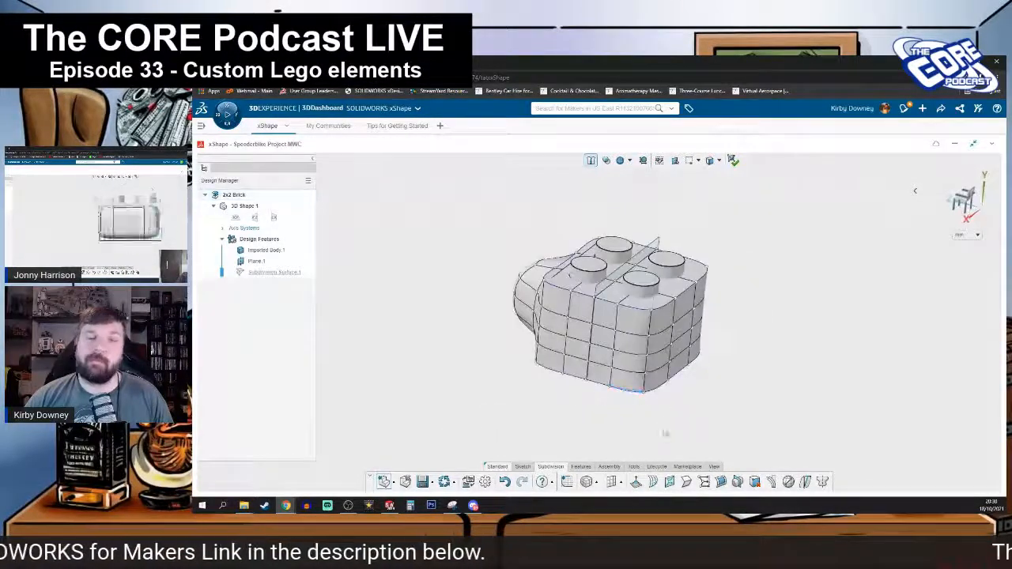
# - Inset the two adjacent middle faces in the lowest row on the side of the box
pyautogui.scroll(5, 620, 385)
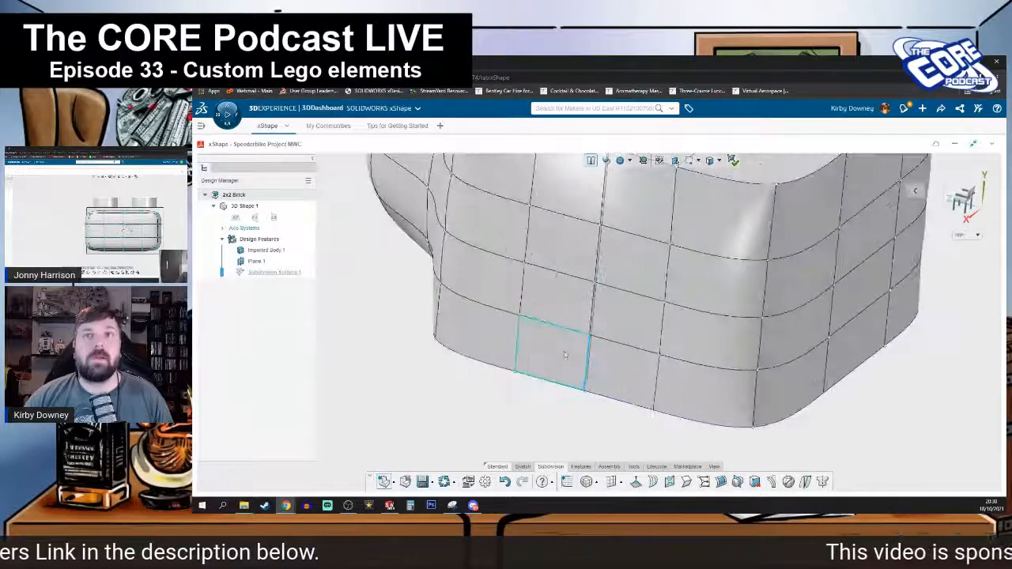
pyautogui.click(554, 352)
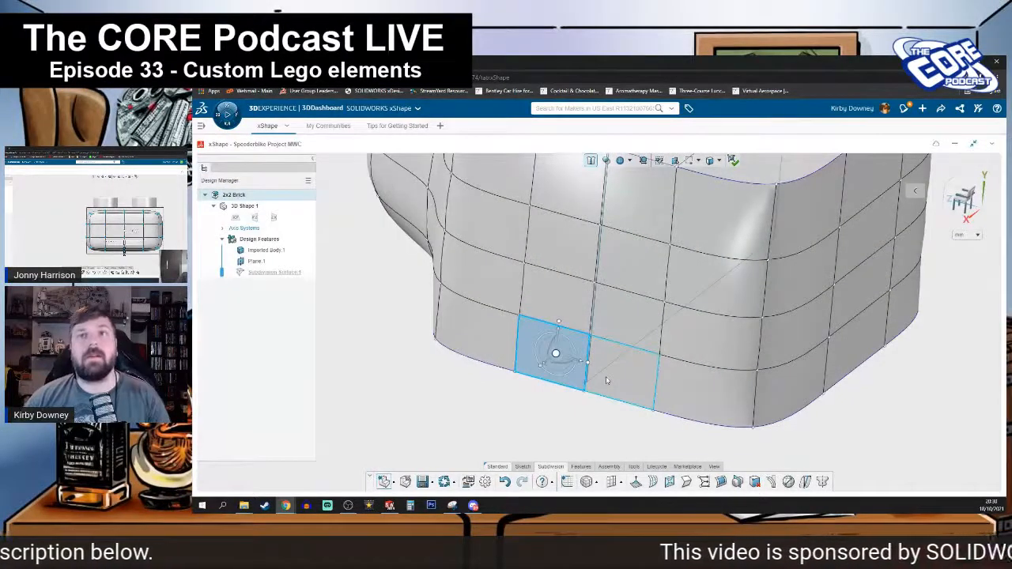
pyautogui.keyDown('ctrl'); pyautogui.click(607, 381); pyautogui.keyUp('ctrl')
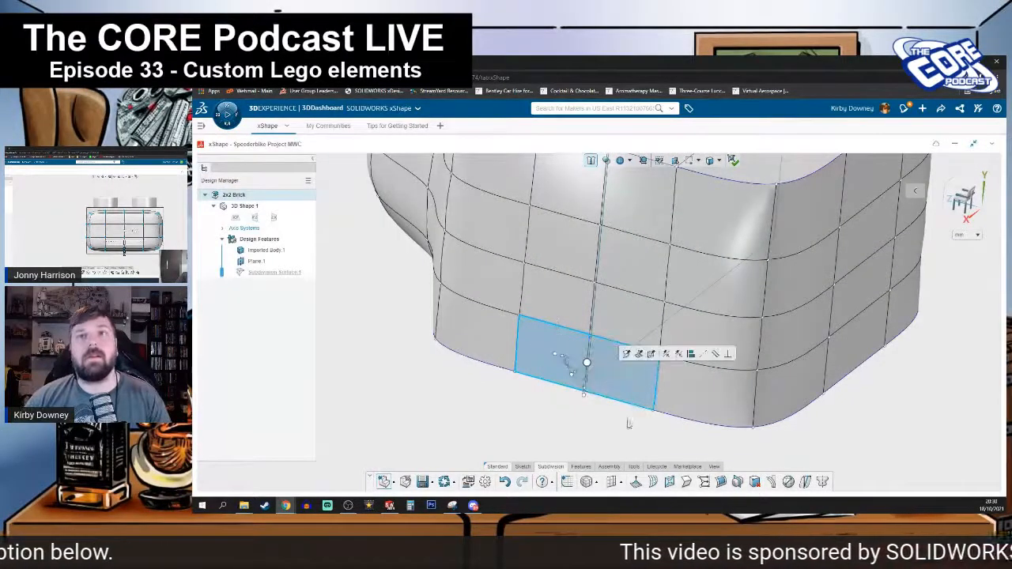
pyautogui.click(671, 482)
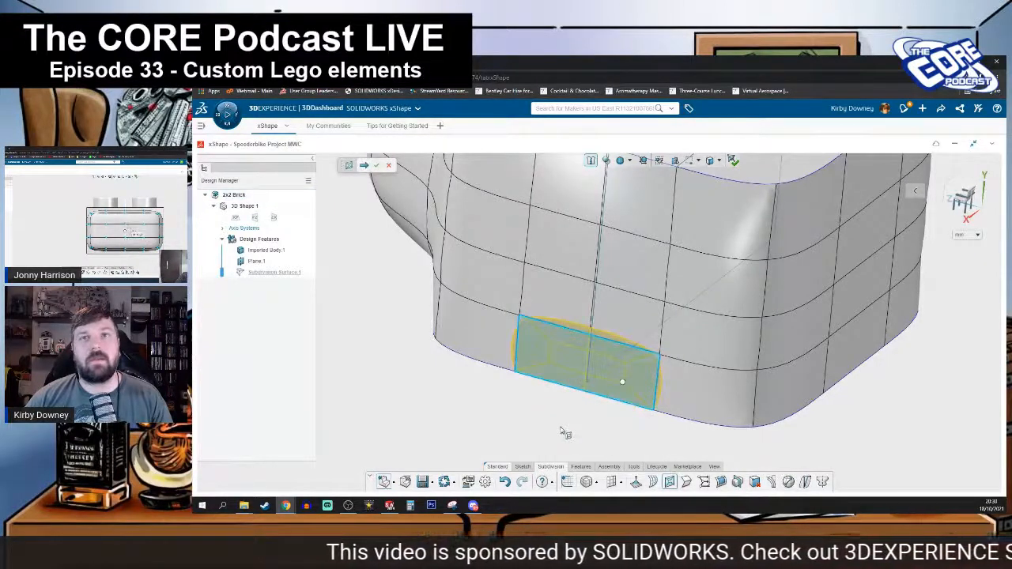
pyautogui.press('Escape')
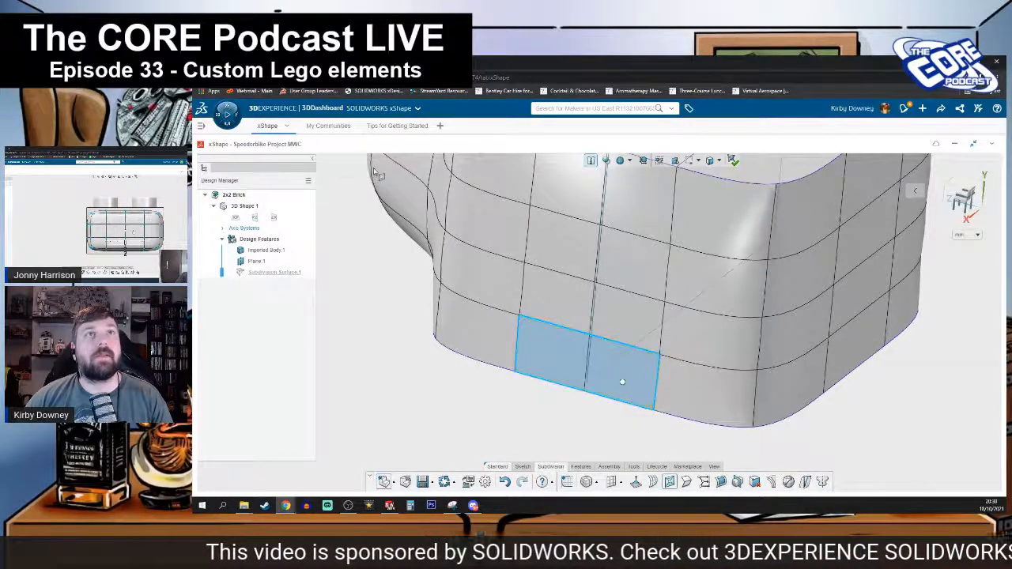
pyautogui.click(518, 440)
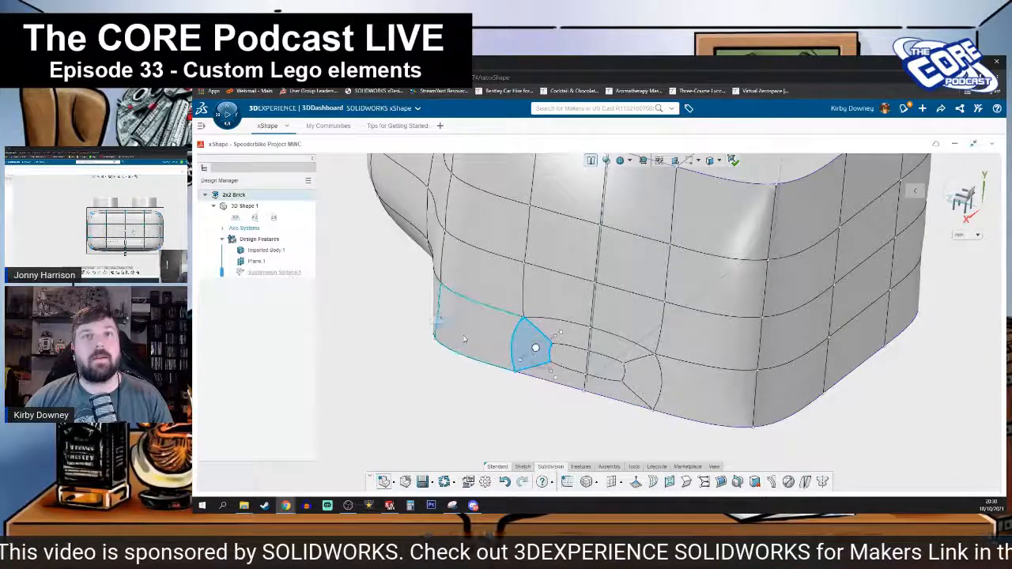
# - Select the faces surrounding the inset in the lower row and pull them outward to form a recess at the box's base
pyautogui.click(527, 348)
pyautogui.keyDown('ctrl'); pyautogui.click(567, 338); pyautogui.keyUp('ctrl')
pyautogui.keyDown('ctrl'); pyautogui.click(619, 348); pyautogui.keyUp('ctrl')
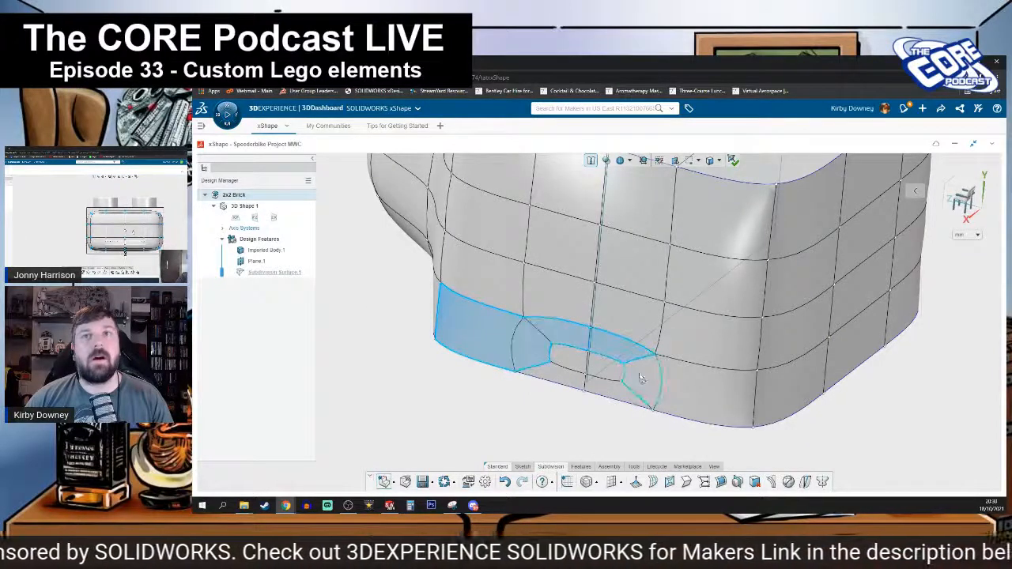
pyautogui.keyDown('ctrl'); pyautogui.click(642, 377); pyautogui.keyUp('ctrl')
pyautogui.keyDown('ctrl'); pyautogui.click(685, 395); pyautogui.keyUp('ctrl')
pyautogui.moveTo(582, 372); pyautogui.dragTo(549, 388)
pyautogui.moveTo(548, 388); pyautogui.dragTo(511, 408, button='middle')
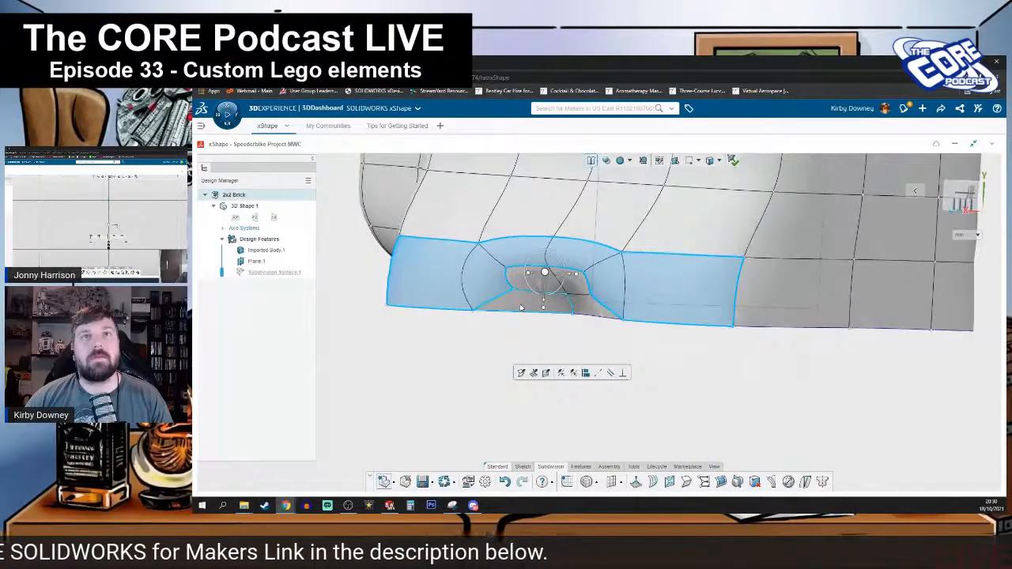
# - Crease the edges along the upper rim of the recess
pyautogui.moveTo(533, 362); pyautogui.dragTo(530, 375, button='middle')
pyautogui.click(513, 352)
pyautogui.click(542, 316)
pyautogui.click(685, 483)
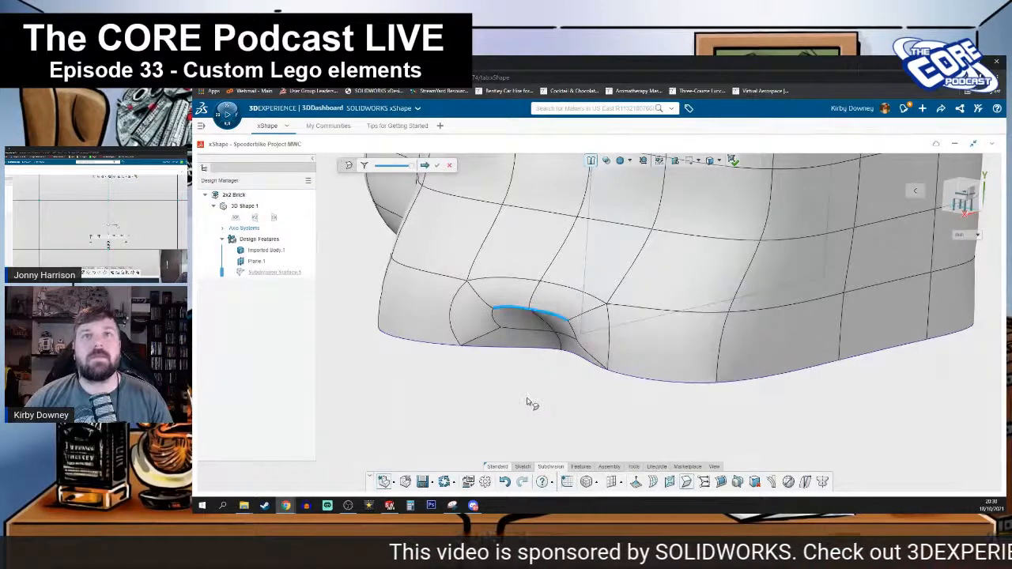
pyautogui.moveTo(509, 413); pyautogui.dragTo(530, 362, button='middle')
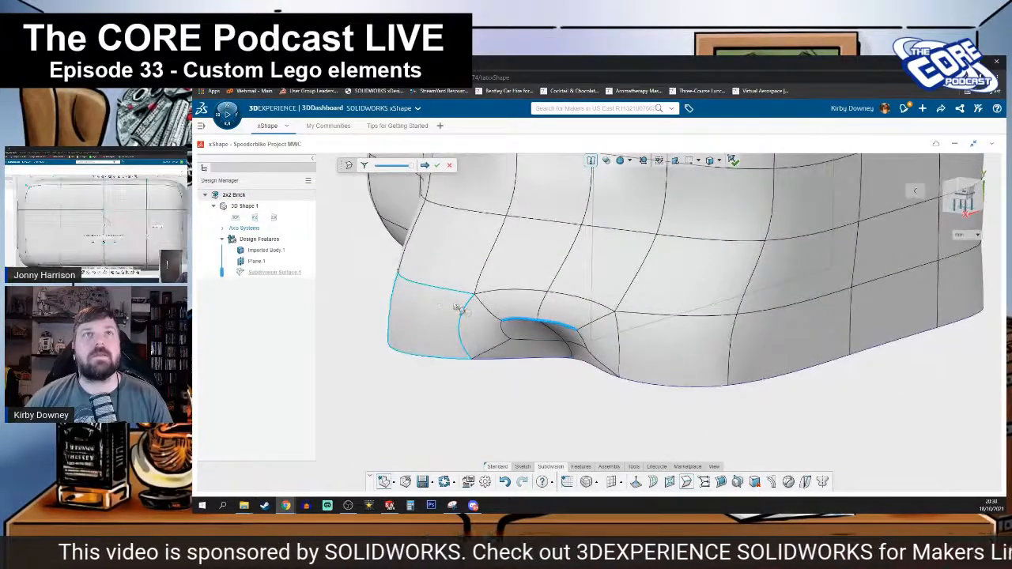
pyautogui.click(438, 166)
# - Select the short edge between the two faces above the recess and nudge it to refine the surface
pyautogui.moveTo(549, 334); pyautogui.dragTo(564, 282, button='middle')
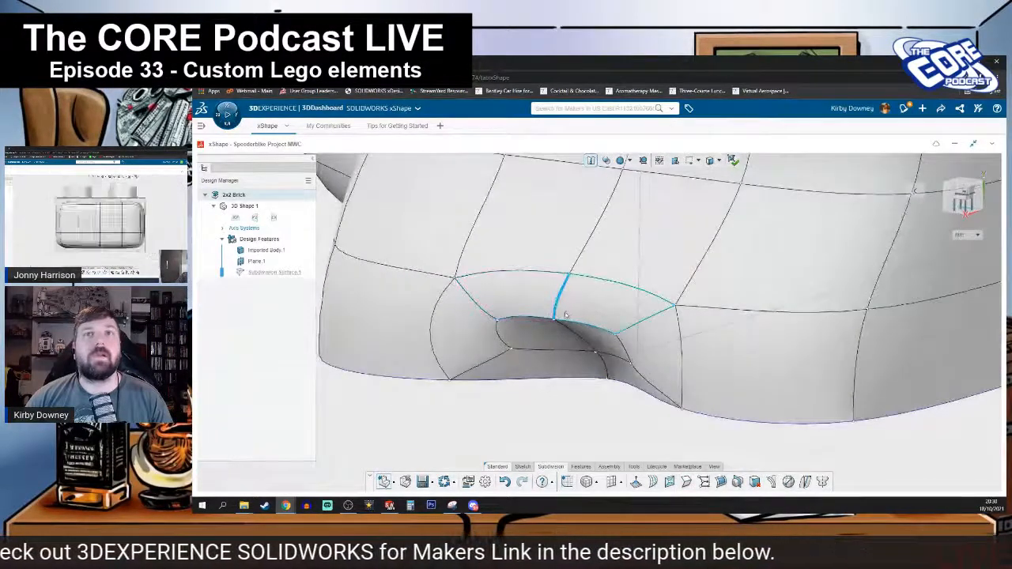
pyautogui.click(556, 304)
pyautogui.moveTo(547, 299)
pyautogui.mouseDown()
pyautogui.moveTo(525, 248)
pyautogui.moveTo(550, 289)
pyautogui.moveTo(540, 299)
pyautogui.mouseUp()
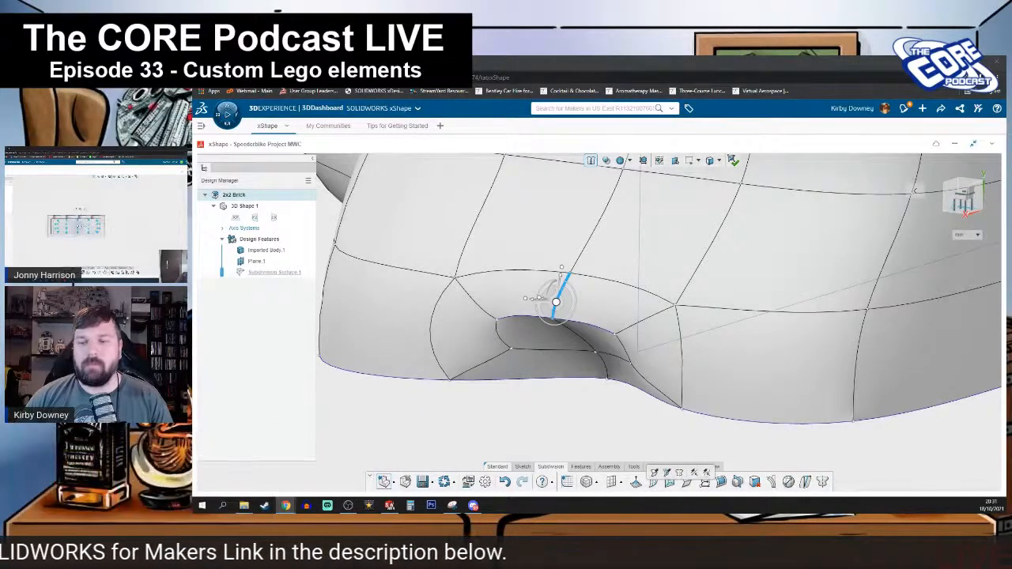
pyautogui.moveTo(562, 418); pyautogui.dragTo(543, 429, button='middle')
pyautogui.moveTo(410, 325)
pyautogui.mouseDown()
pyautogui.moveTo(420, 326)
pyautogui.moveTo(414, 320)
pyautogui.moveTo(406, 340)
pyautogui.mouseUp()
pyautogui.moveTo(406, 340); pyautogui.dragTo(498, 352, button='middle')
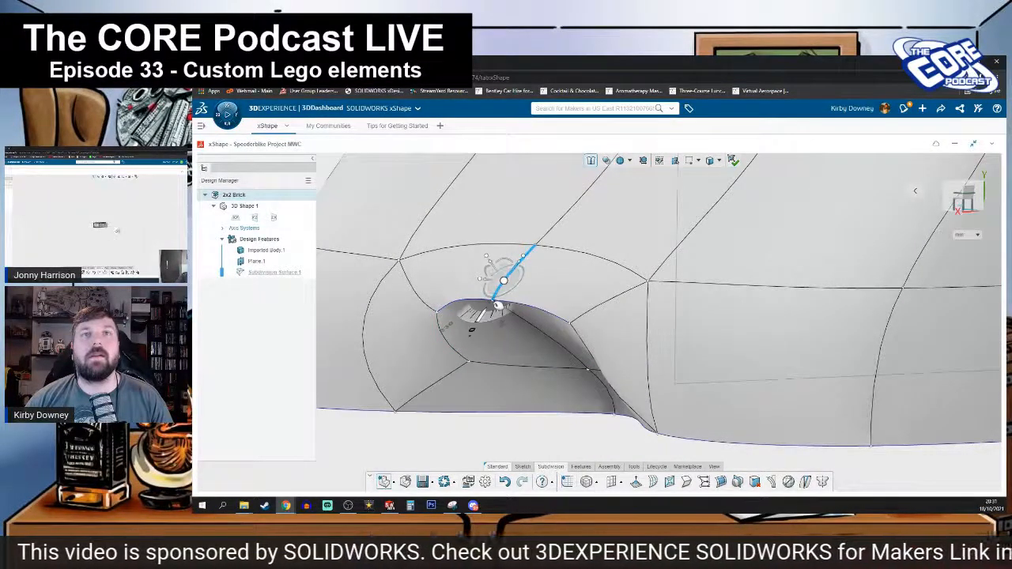
pyautogui.click(497, 307)
# - Select the two neighbouring faces on the slope above the recess and pull them to reshape the slope
pyautogui.moveTo(479, 387); pyautogui.dragTo(594, 261, button='middle')
pyautogui.click(545, 251)
pyautogui.keyDown('ctrl'); pyautogui.click(598, 263); pyautogui.keyUp('ctrl')
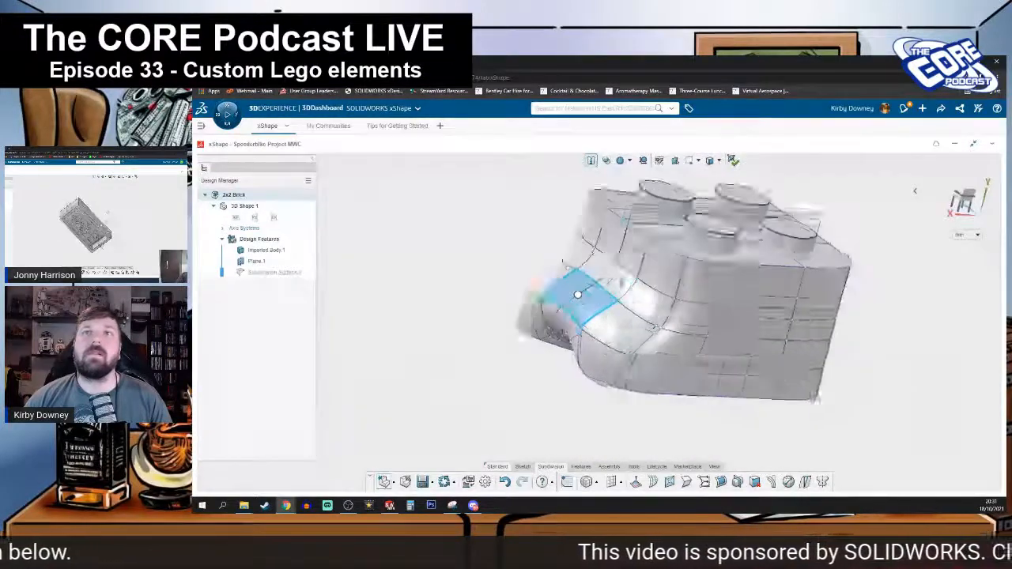
pyautogui.scroll(3, 594, 261)
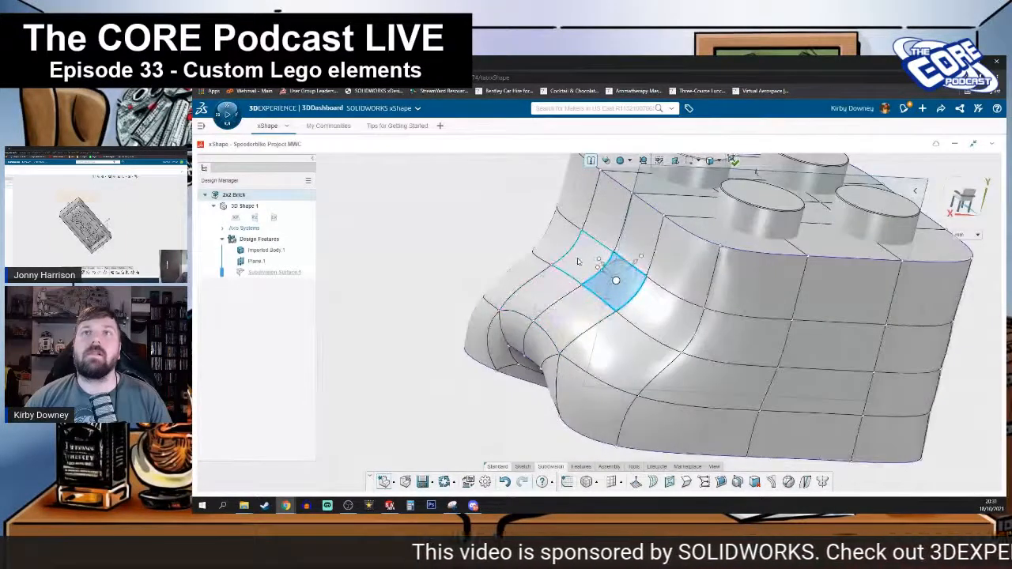
pyautogui.doubleClick(585, 272)
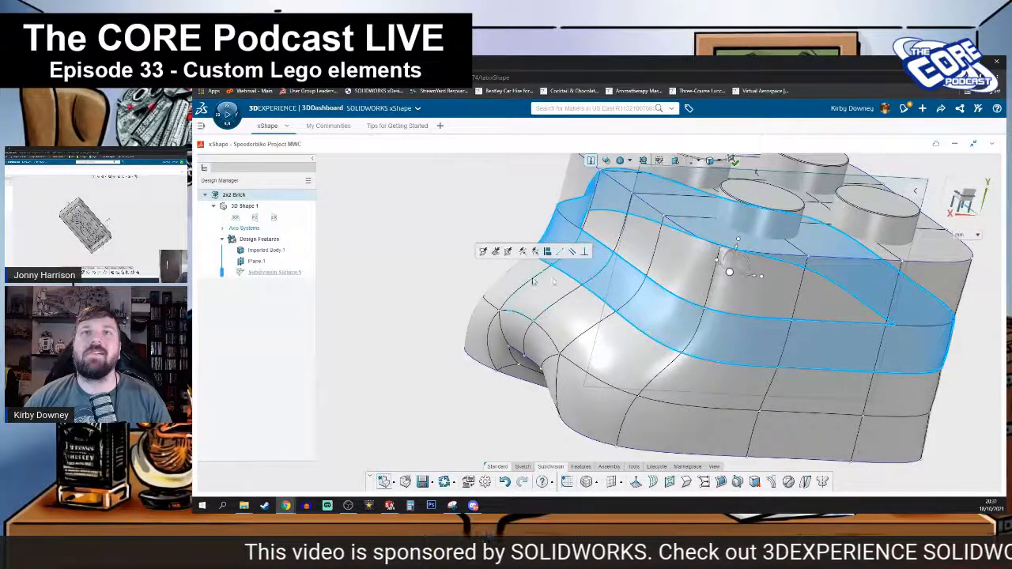
pyautogui.click(583, 270)
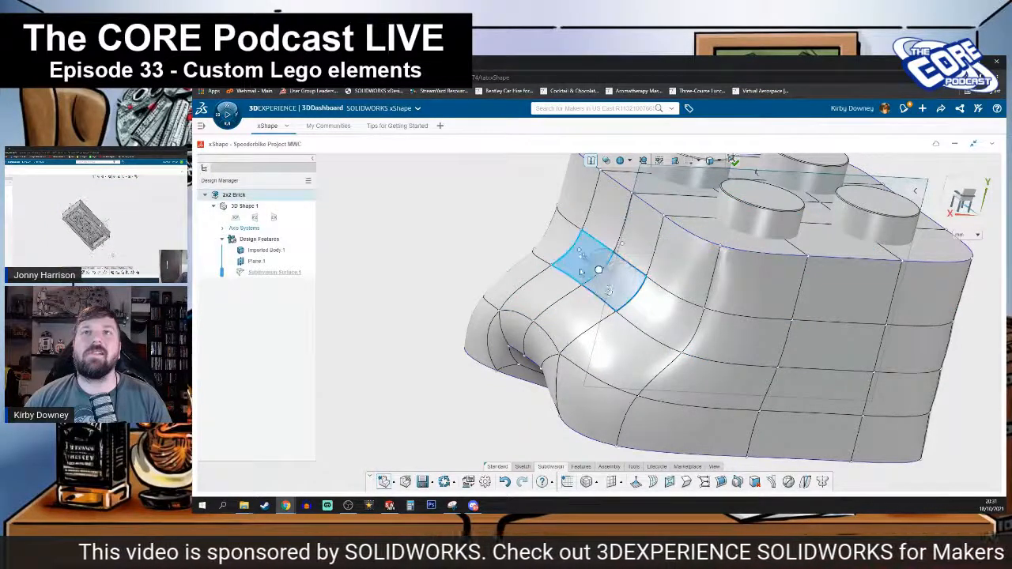
pyautogui.moveTo(600, 277); pyautogui.dragTo(558, 254)
# - Crease the vertical edges at the box corner away from the bulges to sharpen that corner
pyautogui.moveTo(558, 253); pyautogui.dragTo(414, 343, button='middle')
pyautogui.click(528, 389)
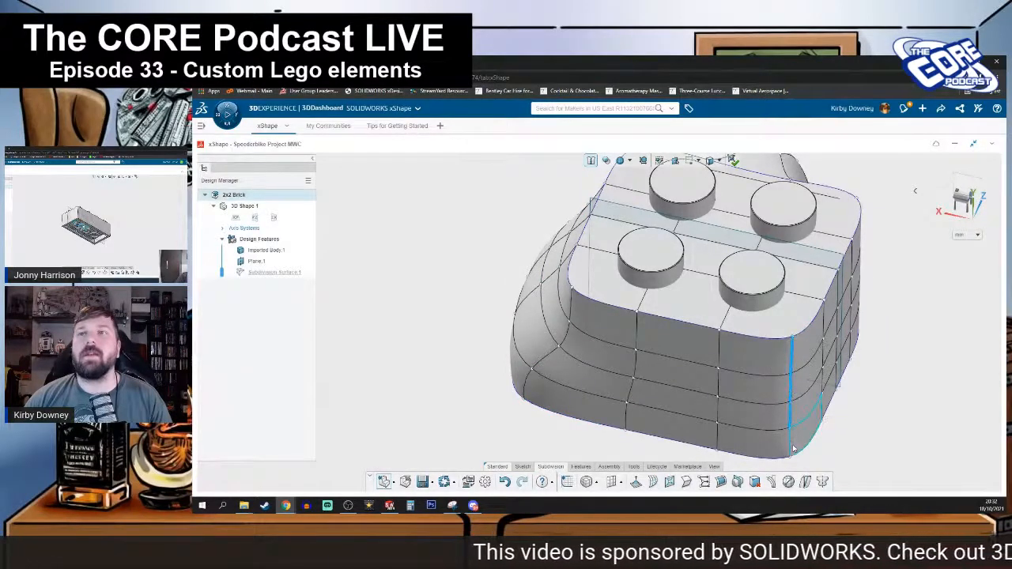
pyautogui.click(685, 483)
pyautogui.moveTo(764, 463); pyautogui.dragTo(700, 454, button='middle')
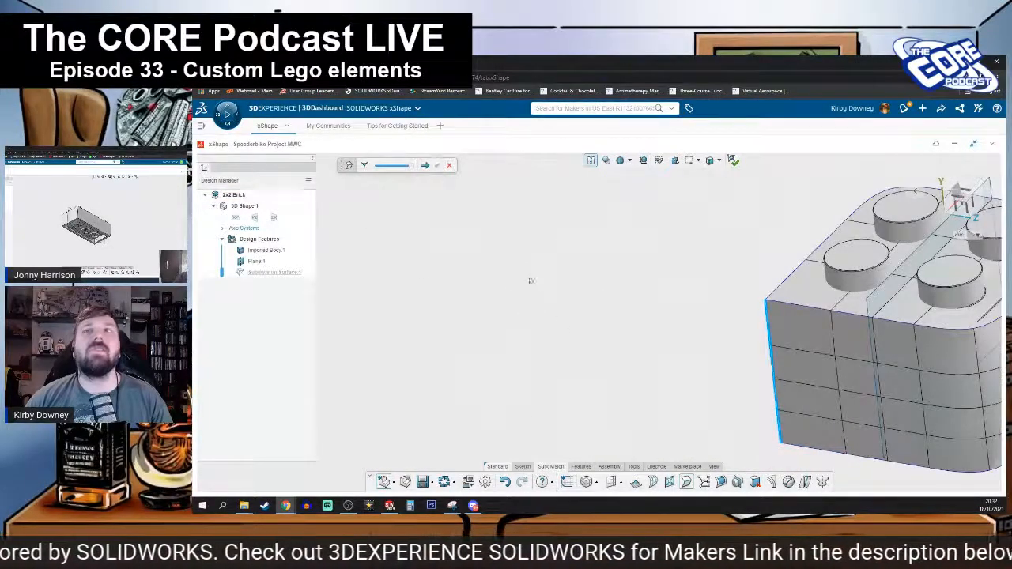
pyautogui.press('Escape')
# - Select the creased vertical corner edges and move them to adjust the box's corner against the brick
pyautogui.moveTo(522, 279); pyautogui.dragTo(604, 317, button='middle')
pyautogui.scroll(-3, 817, 410)
pyautogui.scroll(4, 775, 398)
pyautogui.moveTo(775, 398); pyautogui.dragTo(714, 360, button='middle')
pyautogui.scroll(-3, 712, 363)
pyautogui.scroll(3, 640, 414)
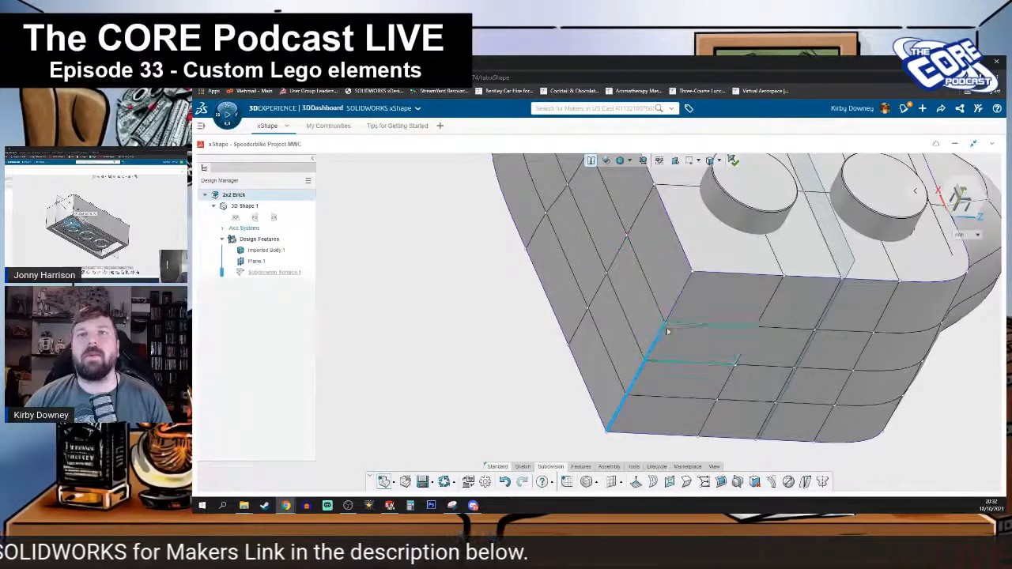
pyautogui.click(647, 351)
pyautogui.moveTo(613, 379); pyautogui.dragTo(602, 367, button='middle')
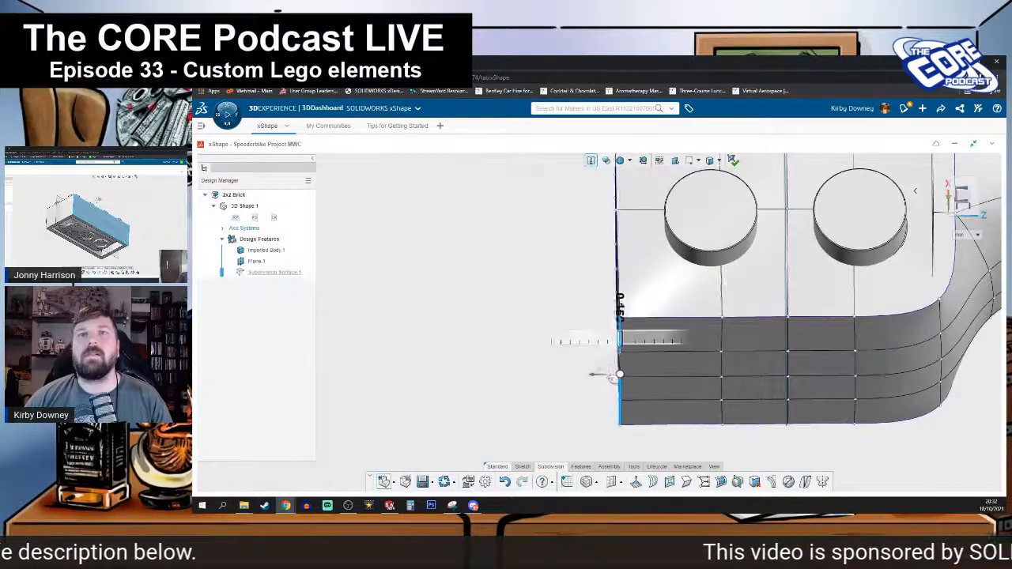
pyautogui.moveTo(572, 388); pyautogui.dragTo(696, 386, button='middle')
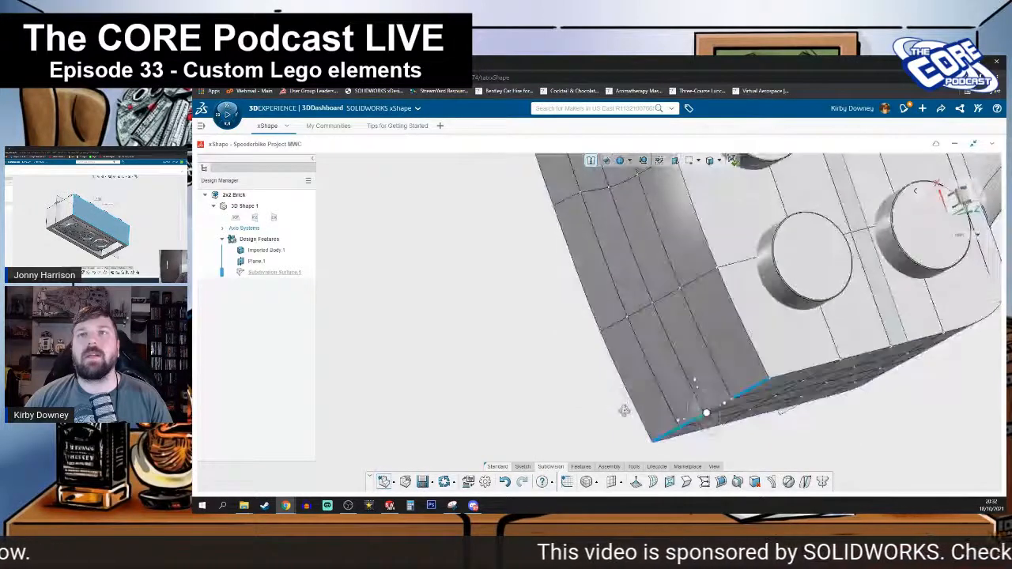
pyautogui.moveTo(698, 393)
pyautogui.mouseDown()
pyautogui.moveTo(688, 366)
pyautogui.moveTo(686, 392)
pyautogui.mouseUp()
pyautogui.moveTo(701, 378); pyautogui.dragTo(647, 398, button='middle')
pyautogui.scroll(5, 654, 385)
pyautogui.scroll(-5, 647, 397)
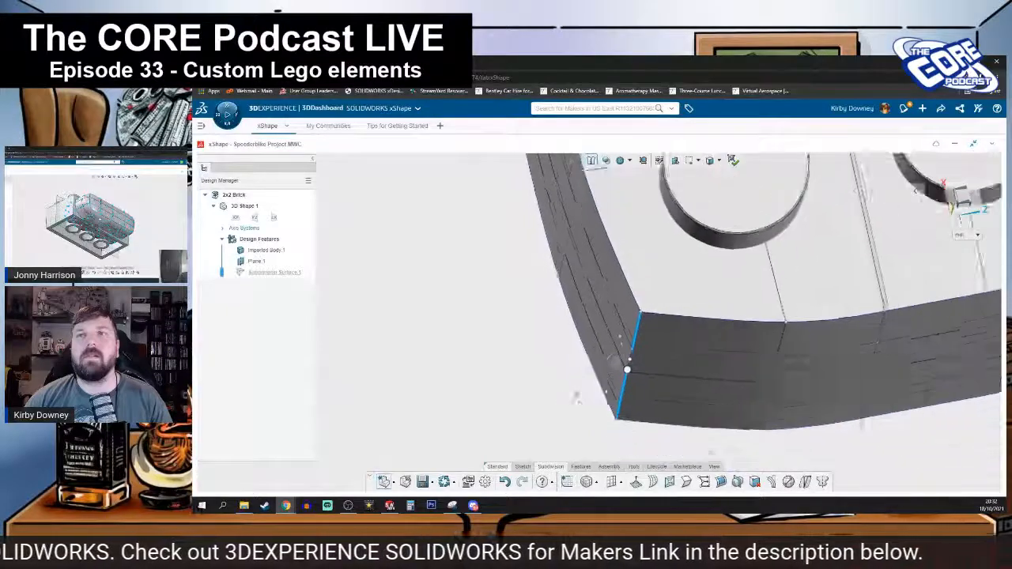
pyautogui.moveTo(578, 394); pyautogui.dragTo(599, 368, button='middle')
pyautogui.scroll(-3, 598, 368)
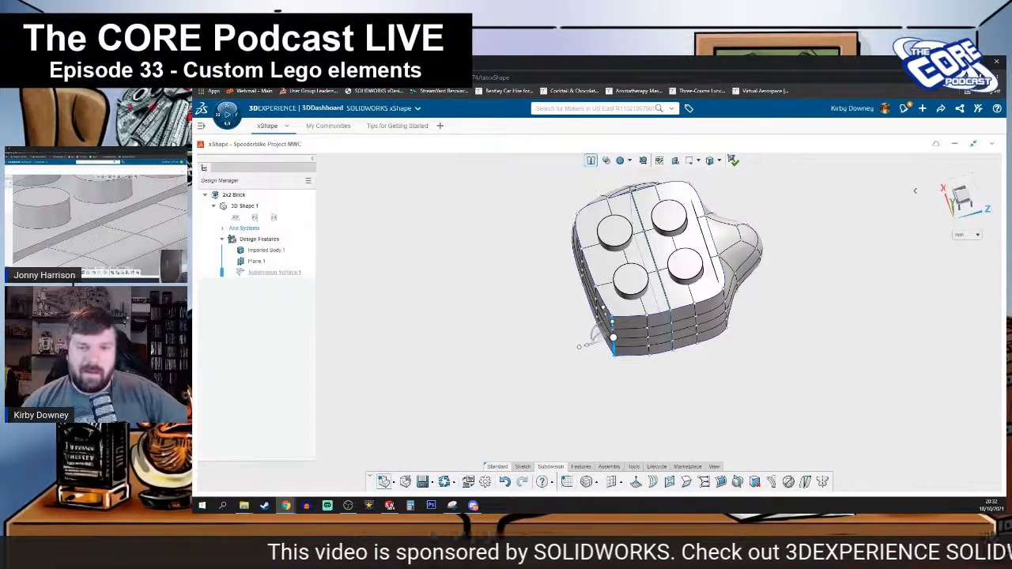
# - Try to delete a face on the side of the box and the rest of the subdivision surface
pyautogui.moveTo(599, 421); pyautogui.dragTo(806, 353, button='middle')
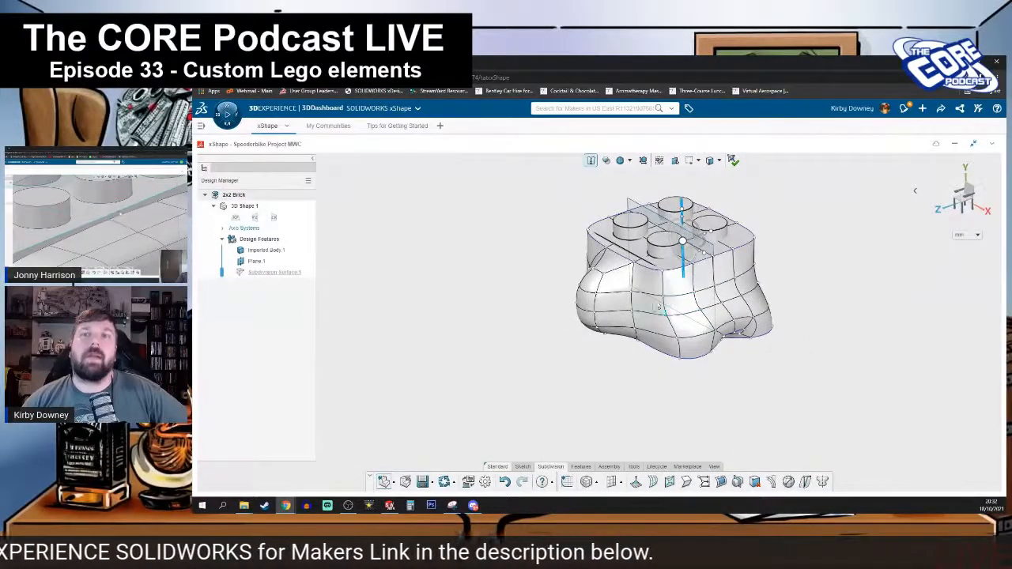
pyautogui.click(686, 308)
pyautogui.click(756, 481)
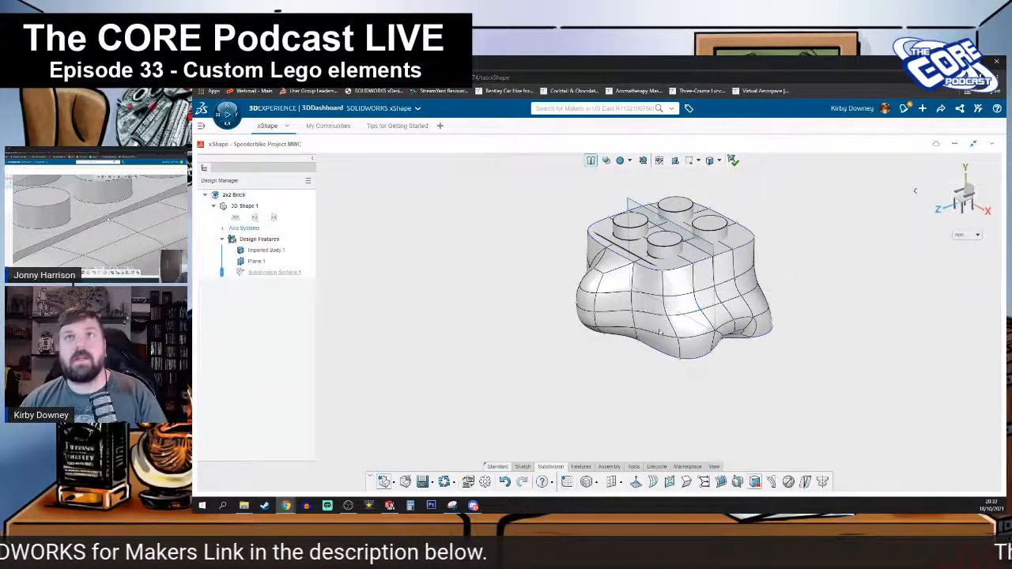
pyautogui.moveTo(535, 171); pyautogui.dragTo(897, 409)
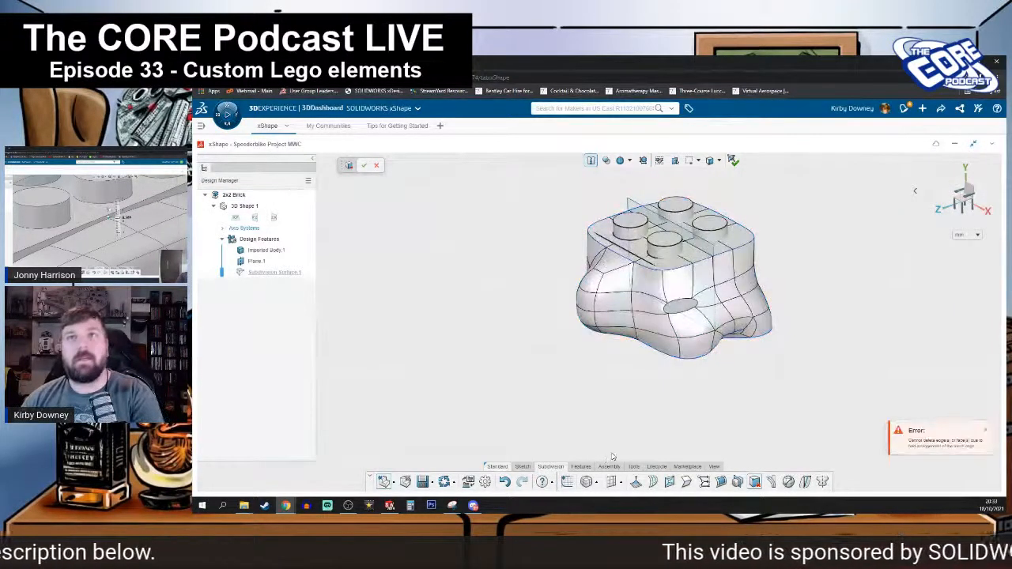
pyautogui.moveTo(851, 415); pyautogui.dragTo(503, 196)
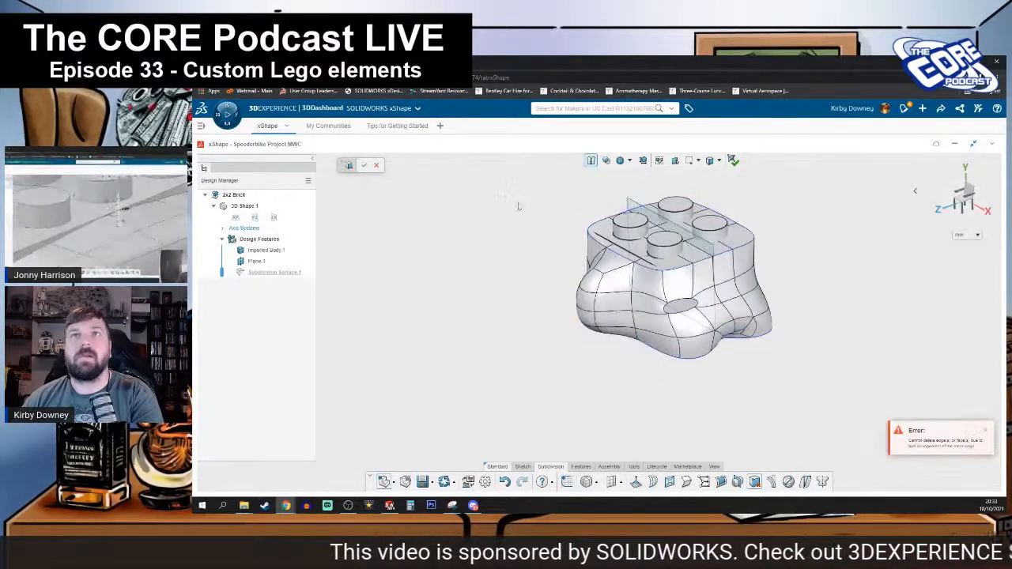
pyautogui.click(986, 434)
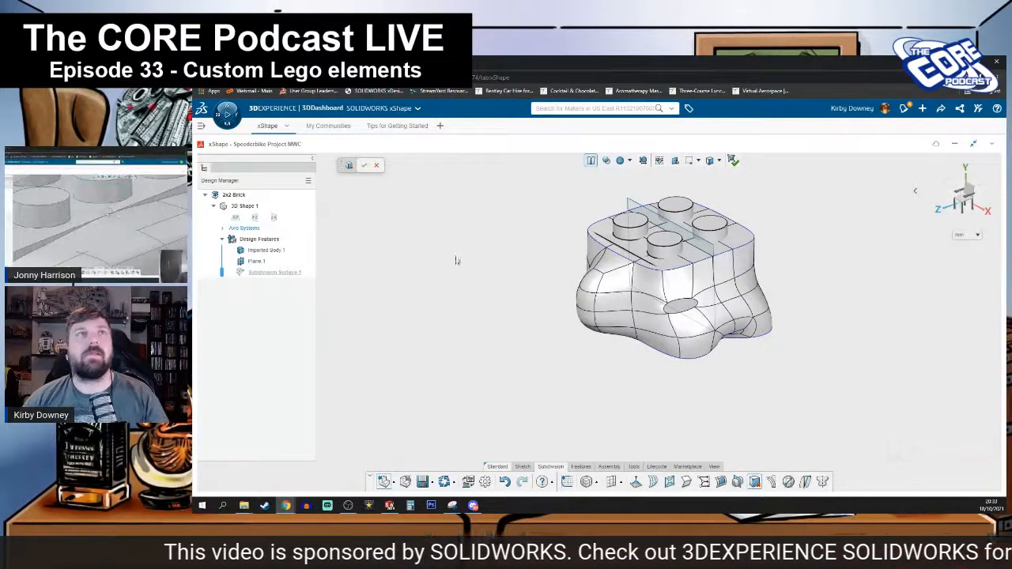
pyautogui.moveTo(518, 168); pyautogui.dragTo(874, 414)
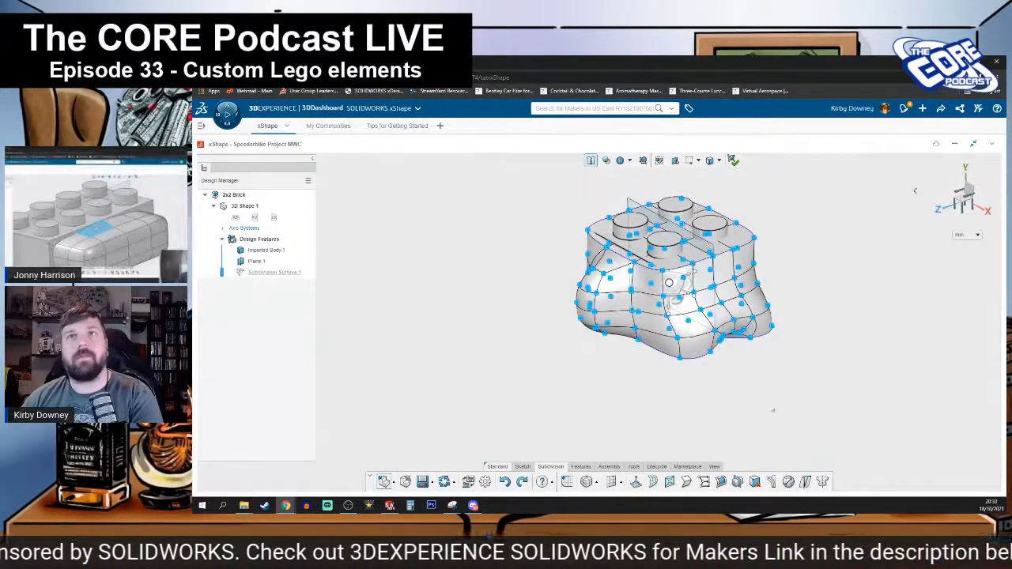
pyautogui.click(737, 389)
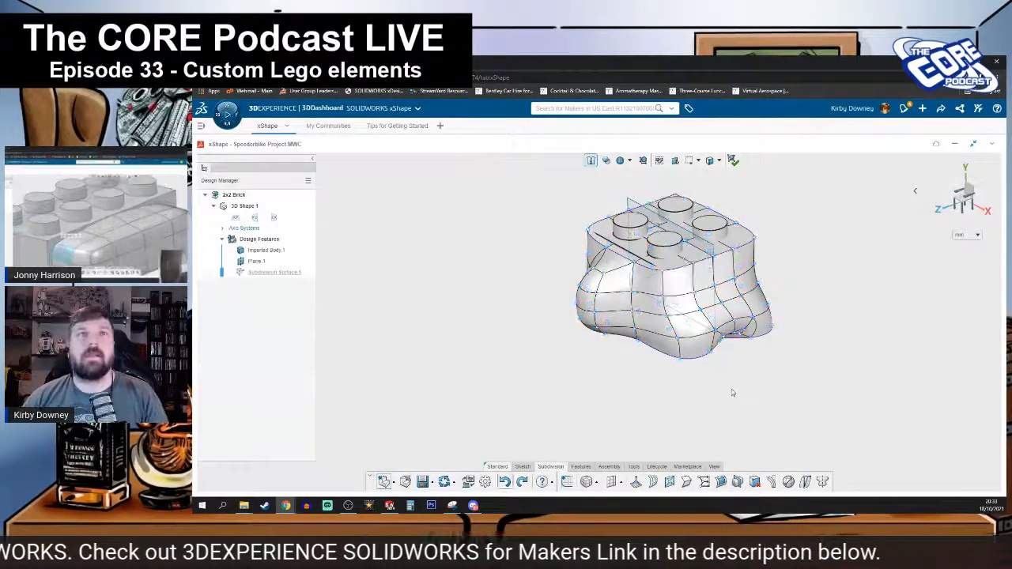
# - Undo the recent edits until the side recess and the front bulge are both removed from the box
pyautogui.hotkey('ctrl', 'z')
pyautogui.hotkey('ctrl', 'z')
pyautogui.hotkey('ctrl', 'z')
pyautogui.hotkey('ctrl', 'z')
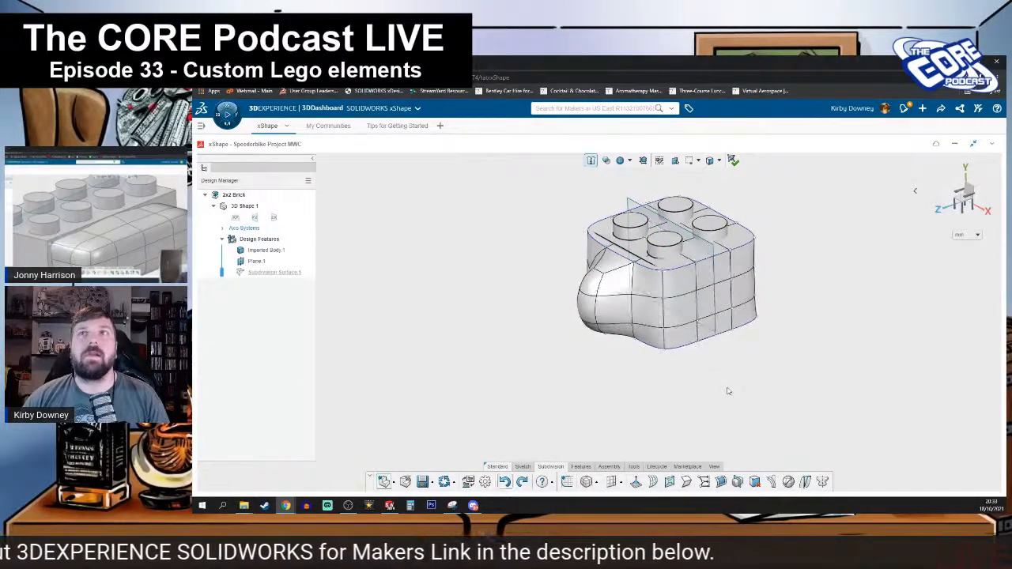
pyautogui.hotkey('ctrl', 'z')
pyautogui.hotkey('ctrl', 'z')
pyautogui.hotkey('ctrl', 'z')
pyautogui.hotkey('ctrl', 'z')
pyautogui.hotkey('ctrl', 'z')
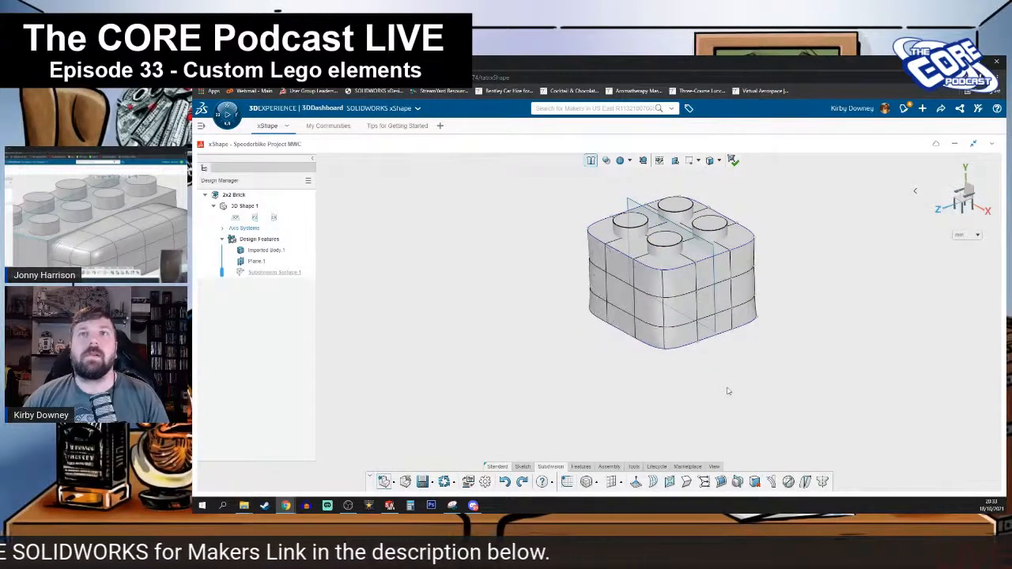
# - Select the middle face on one side of the subdivision box around the 2x2 brick
pyautogui.moveTo(644, 401); pyautogui.dragTo(712, 396, button='middle')
pyautogui.scroll(-2, 628, 304)
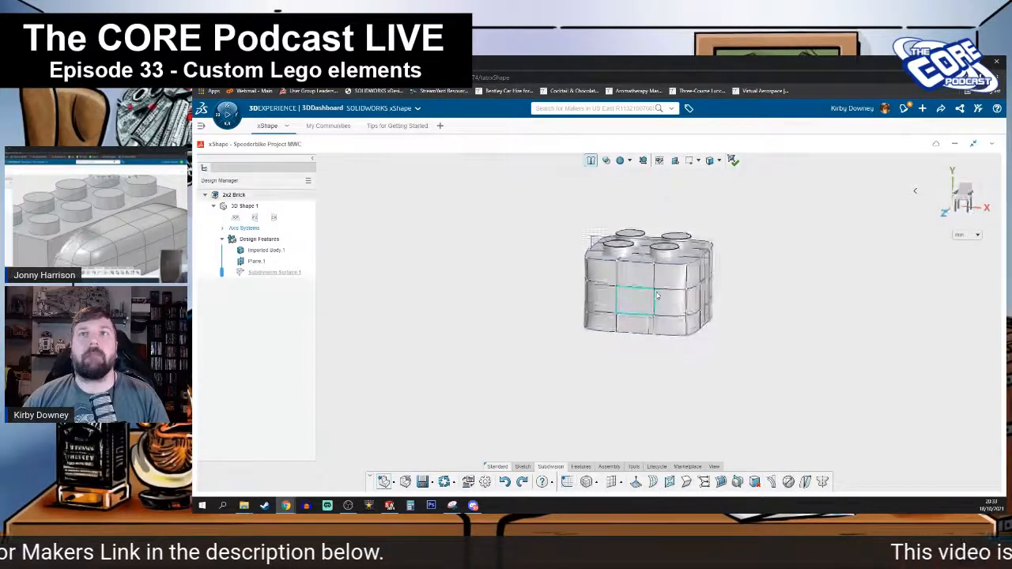
pyautogui.scroll(5, 629, 307)
pyautogui.click(653, 300)
pyautogui.scroll(-3, 622, 303)
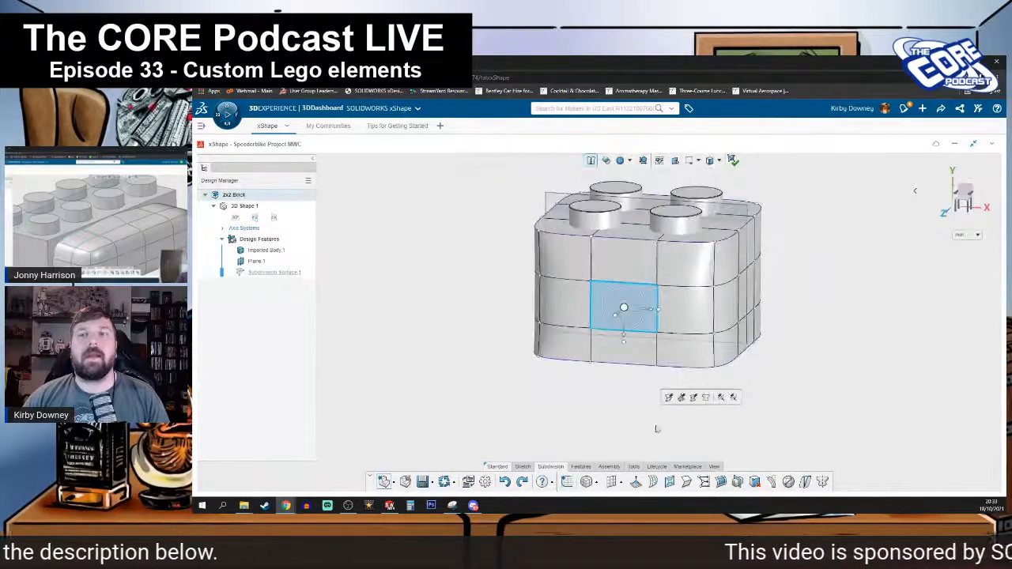
pyautogui.moveTo(669, 383); pyautogui.dragTo(628, 395, button='middle')
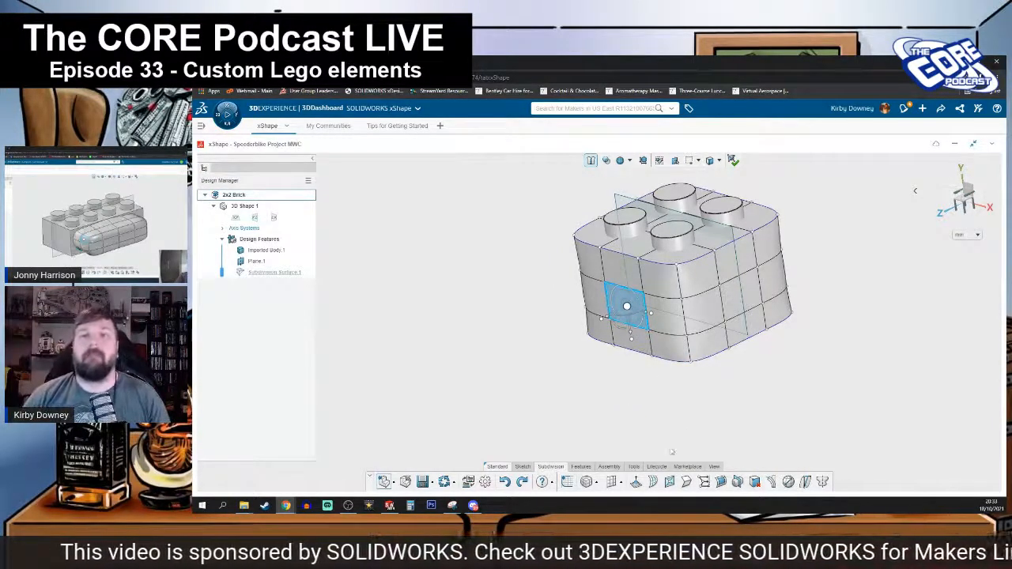
pyautogui.scroll(3, 637, 340)
pyautogui.scroll(-4, 639, 337)
pyautogui.moveTo(639, 338); pyautogui.dragTo(659, 319, button='middle')
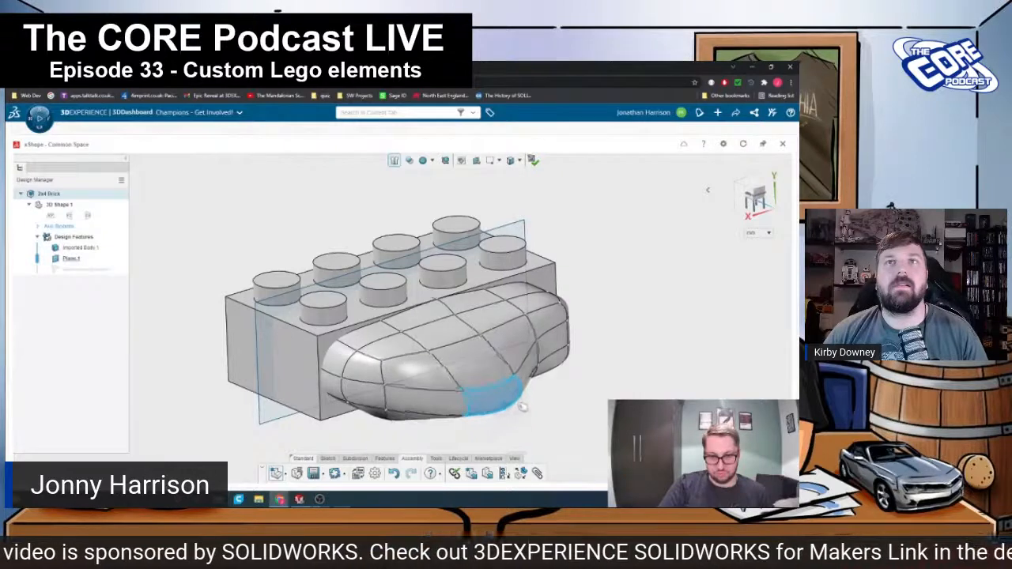
# - Examine the lower and end faces of the subdivision shape where they meet the side of the 2x4 brick
pyautogui.click(525, 402)
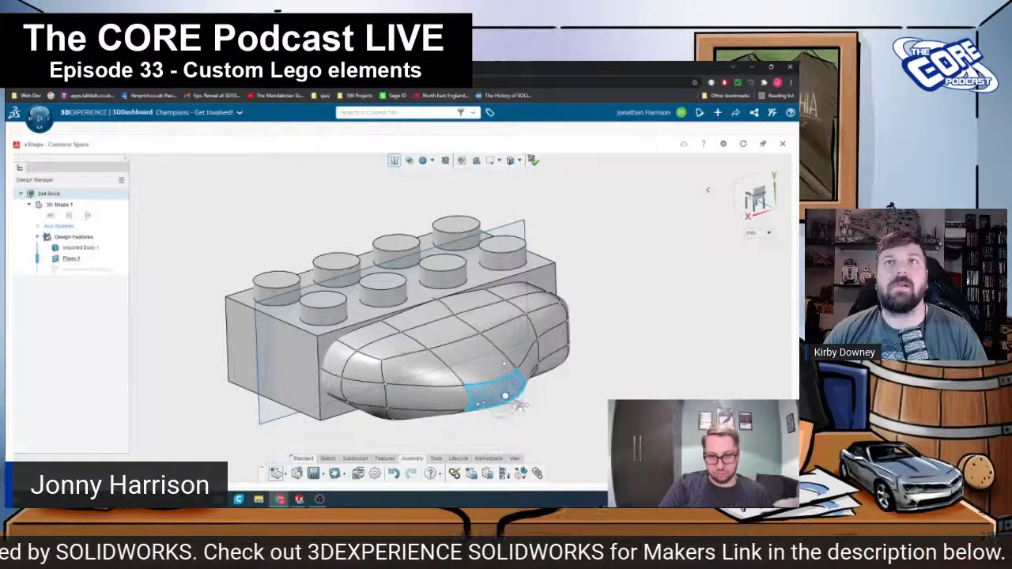
pyautogui.moveTo(525, 403); pyautogui.dragTo(558, 334, button='middle')
pyautogui.scroll(6, 363, 291)
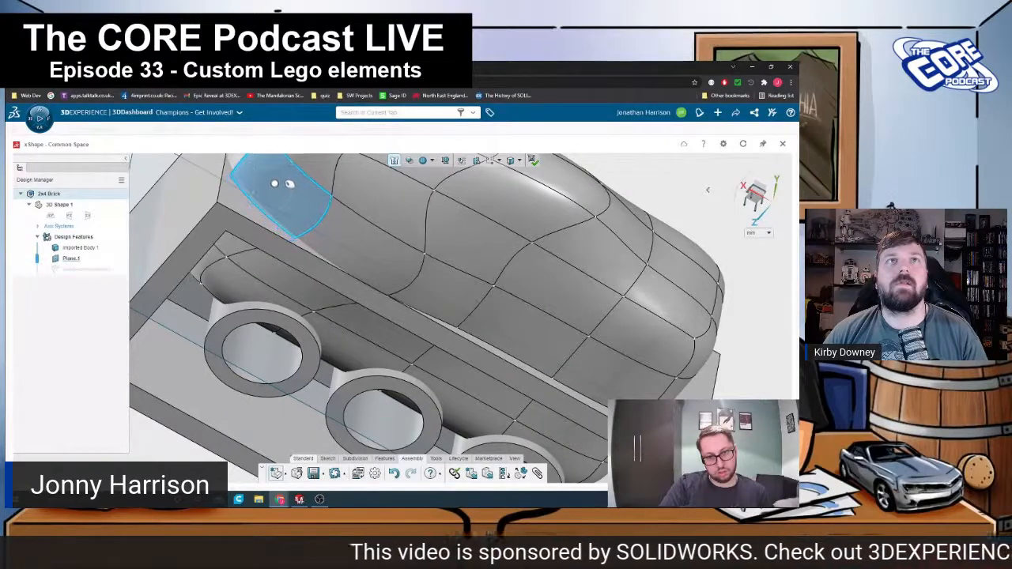
pyautogui.moveTo(371, 236); pyautogui.dragTo(373, 284, button='middle')
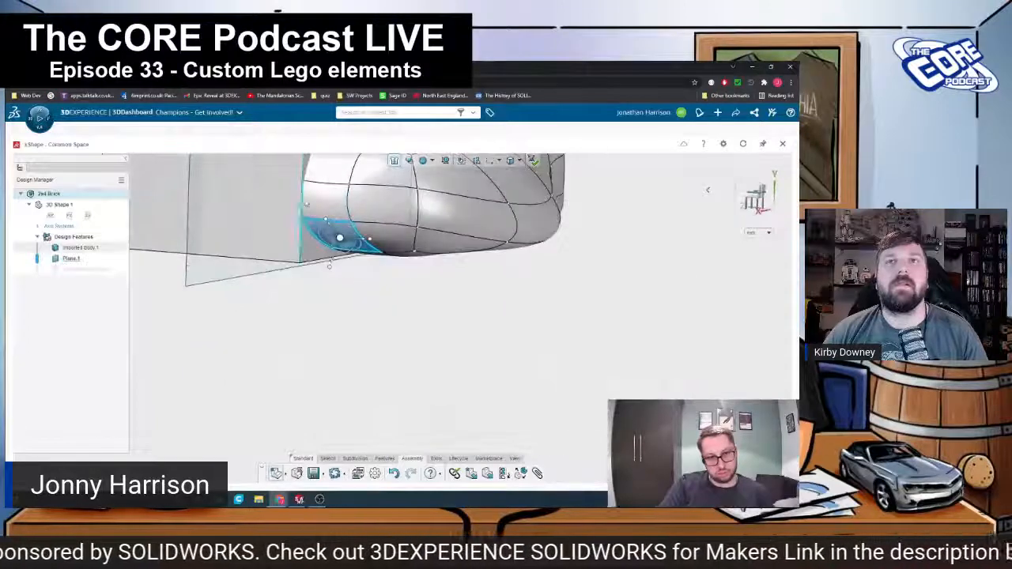
pyautogui.click(322, 203)
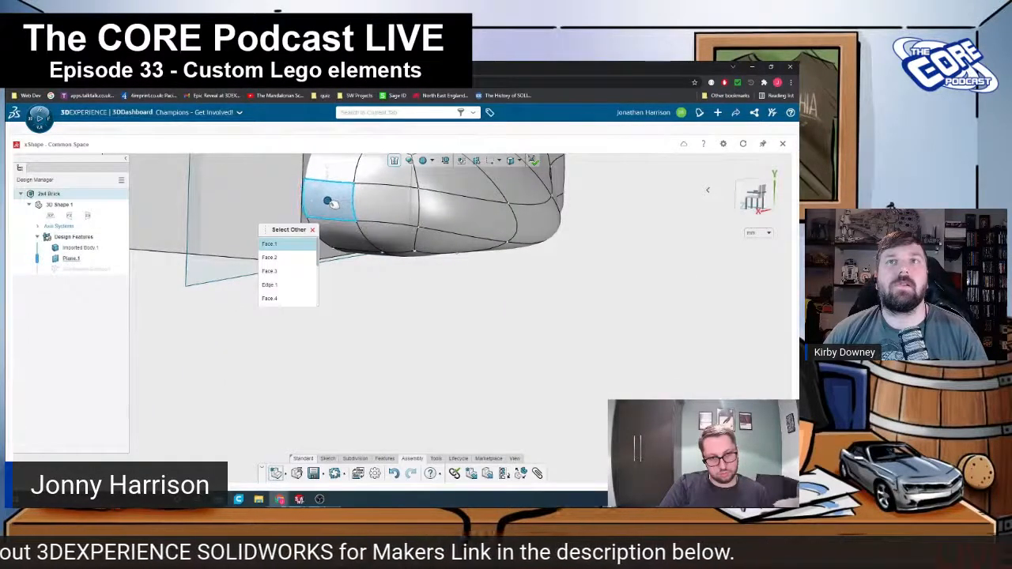
pyautogui.moveTo(404, 290); pyautogui.dragTo(653, 237, button='middle')
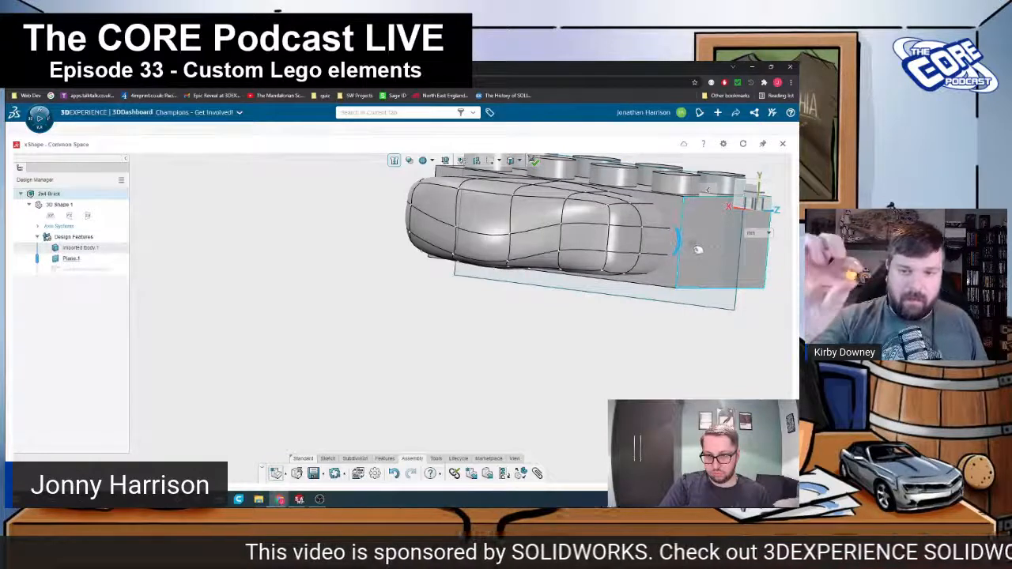
# - Move the vertices at the upper corner of the subdivision shape's end inward and down to form a step beside the 2x4 brick
pyautogui.click(647, 221)
pyautogui.scroll(2, 657, 214)
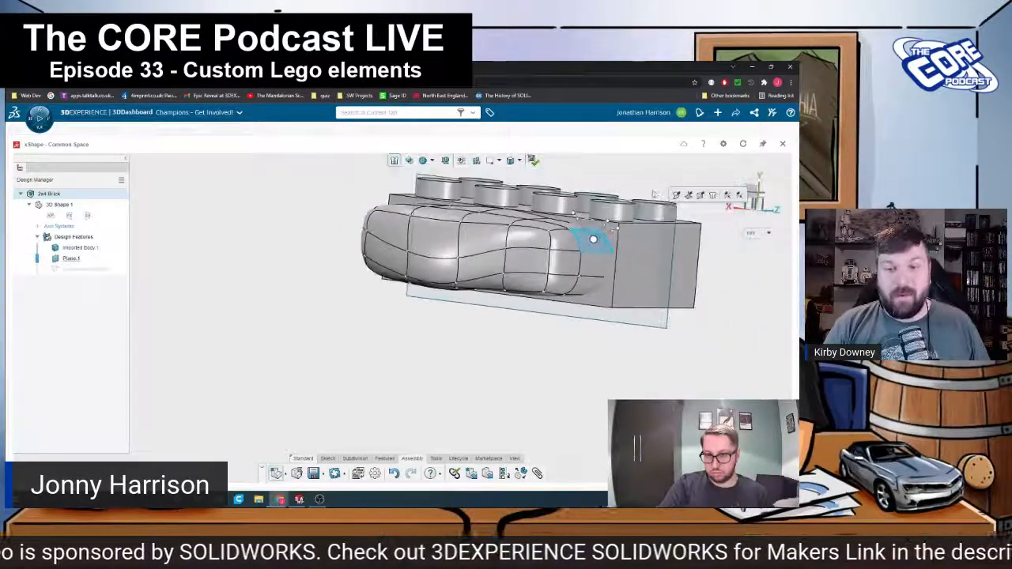
pyautogui.scroll(2, 656, 214)
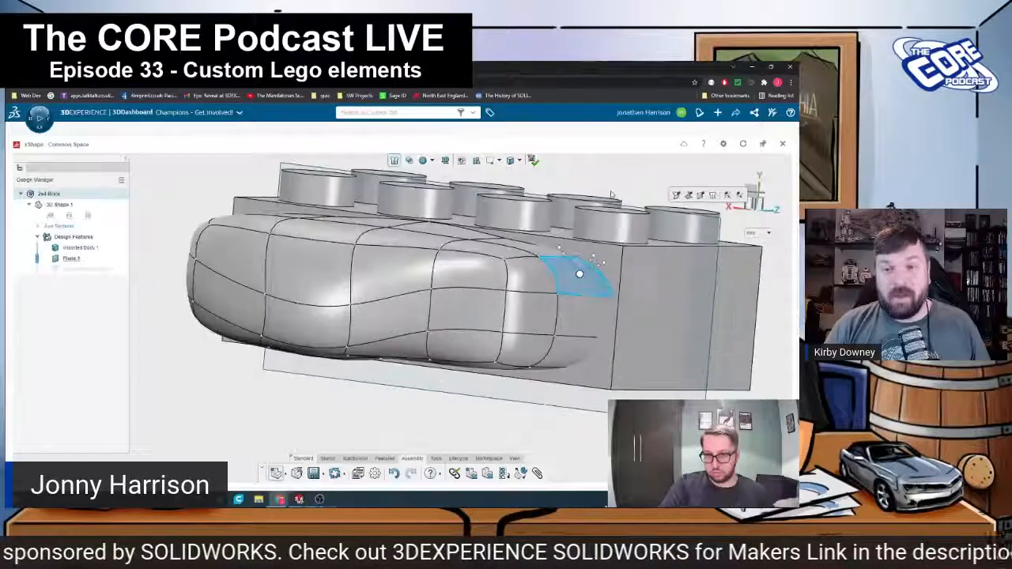
pyautogui.click(538, 261)
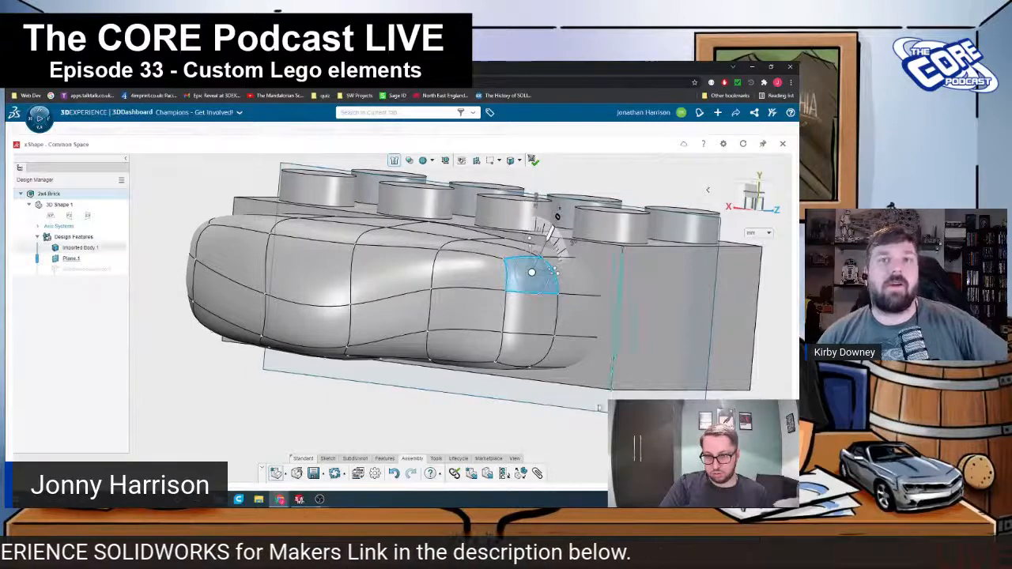
pyautogui.press('Escape')
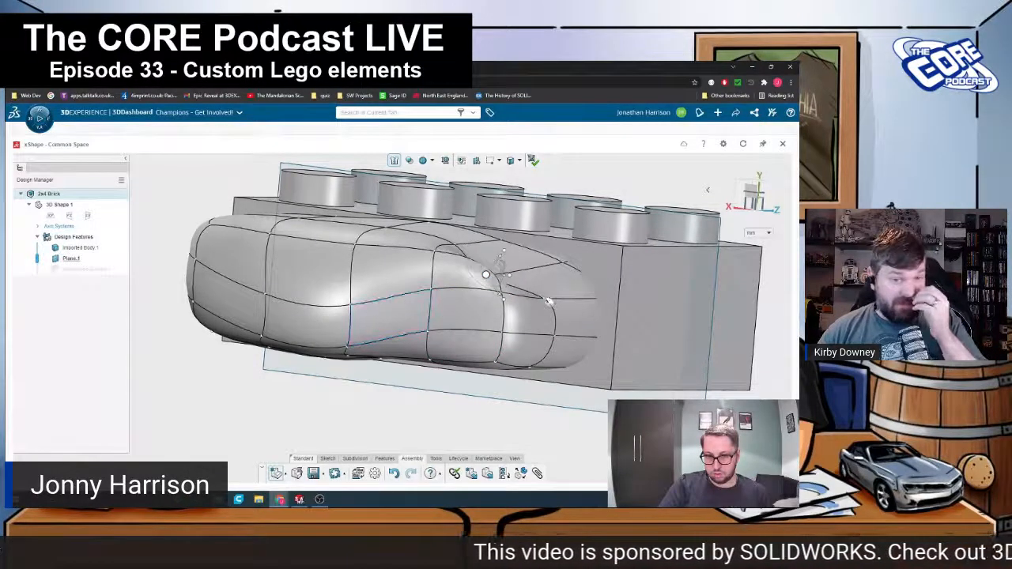
pyautogui.click(486, 274)
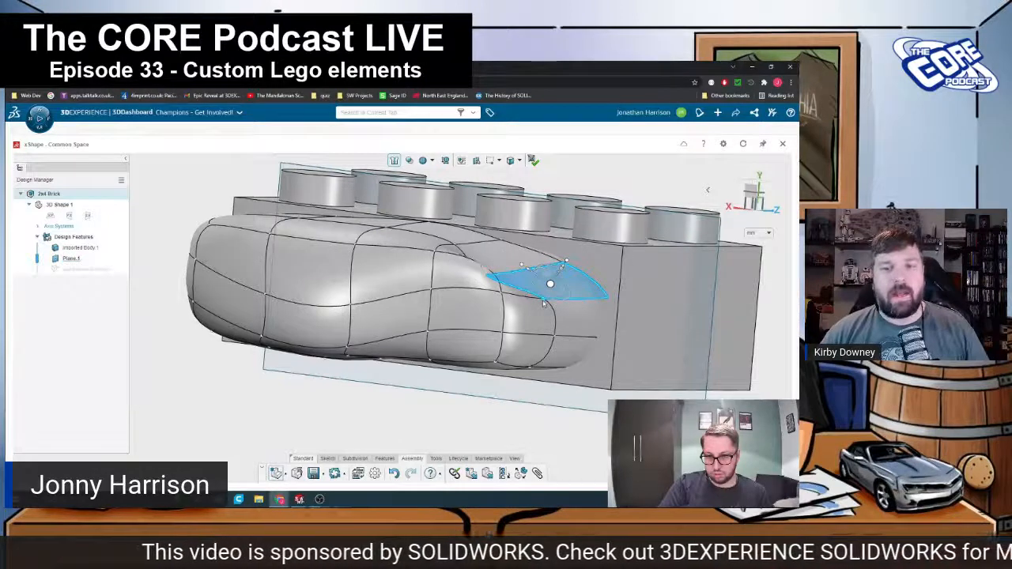
pyautogui.moveTo(543, 301); pyautogui.dragTo(495, 324)
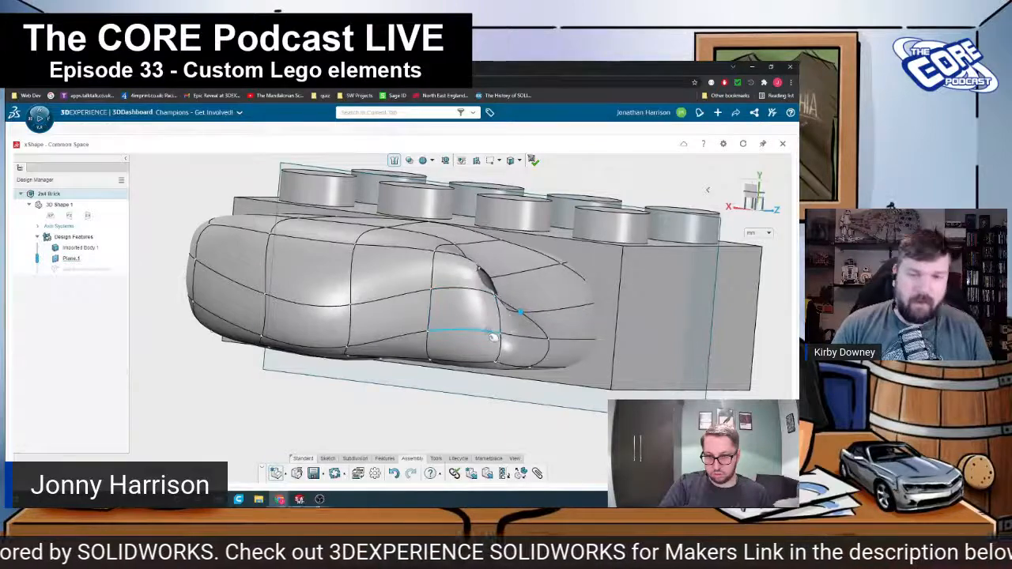
# - Pull vertices on the stepped end of the subdivision shape away from the 2x4 brick to form a pointed bulge
pyautogui.moveTo(559, 460); pyautogui.dragTo(506, 418, button='middle')
pyautogui.click(505, 418)
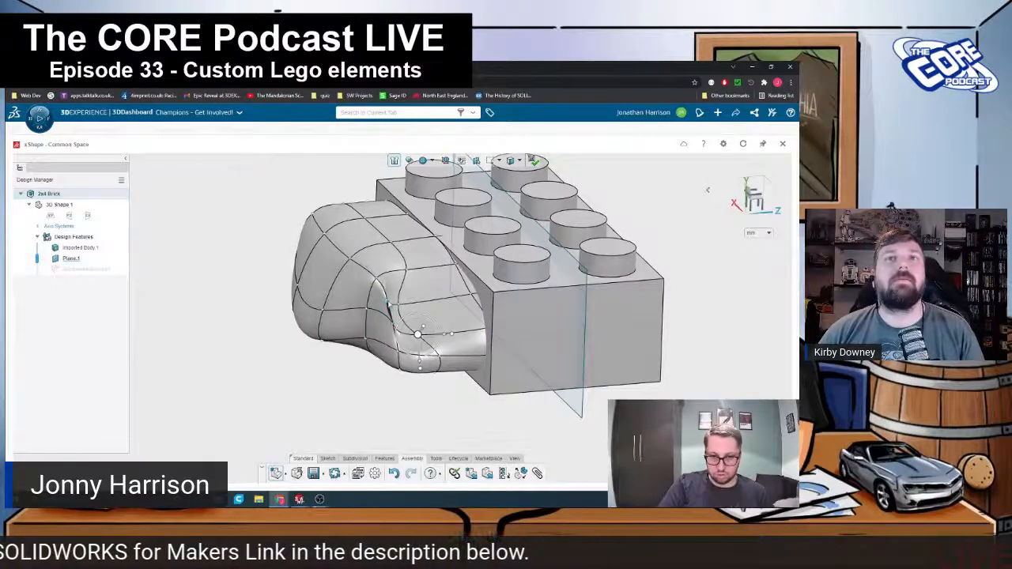
pyautogui.moveTo(392, 317); pyautogui.dragTo(342, 301)
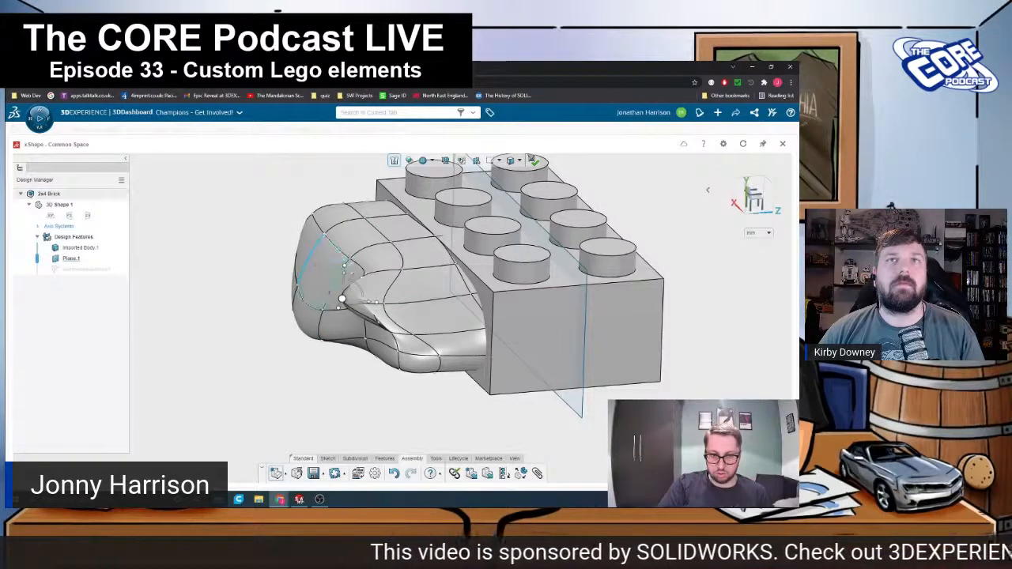
pyautogui.moveTo(342, 299); pyautogui.dragTo(189, 267)
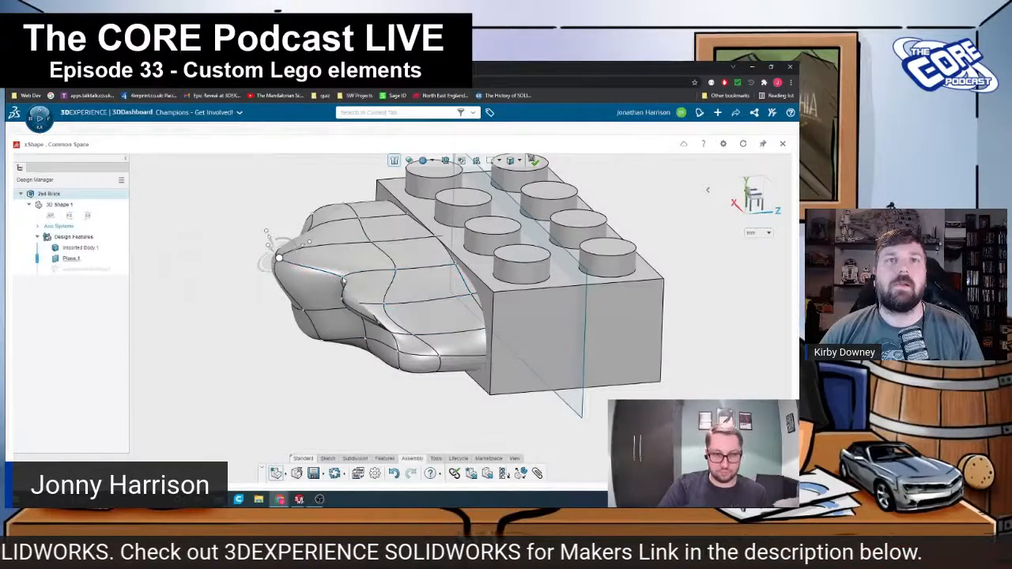
pyautogui.click(328, 284)
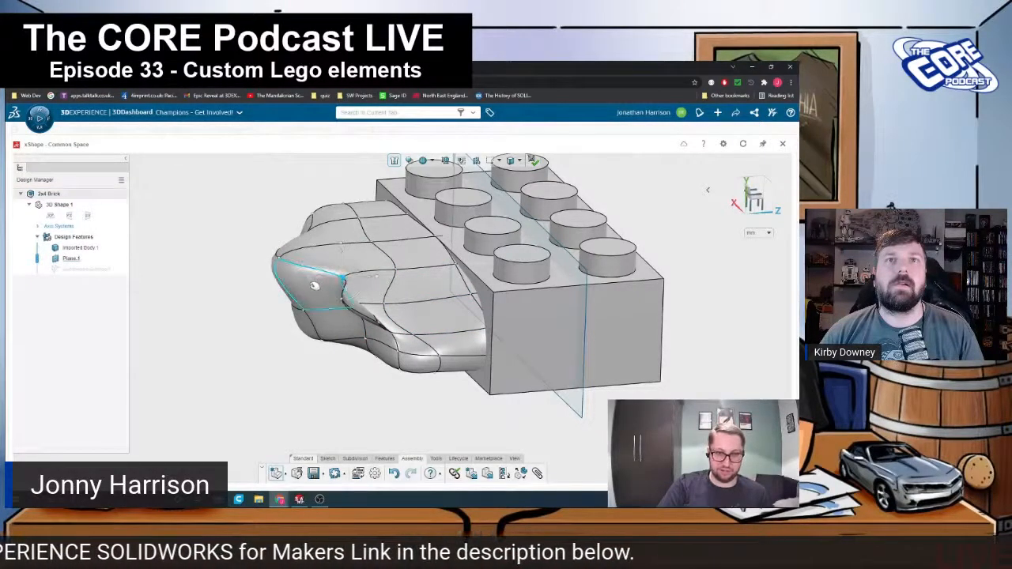
pyautogui.click(344, 281)
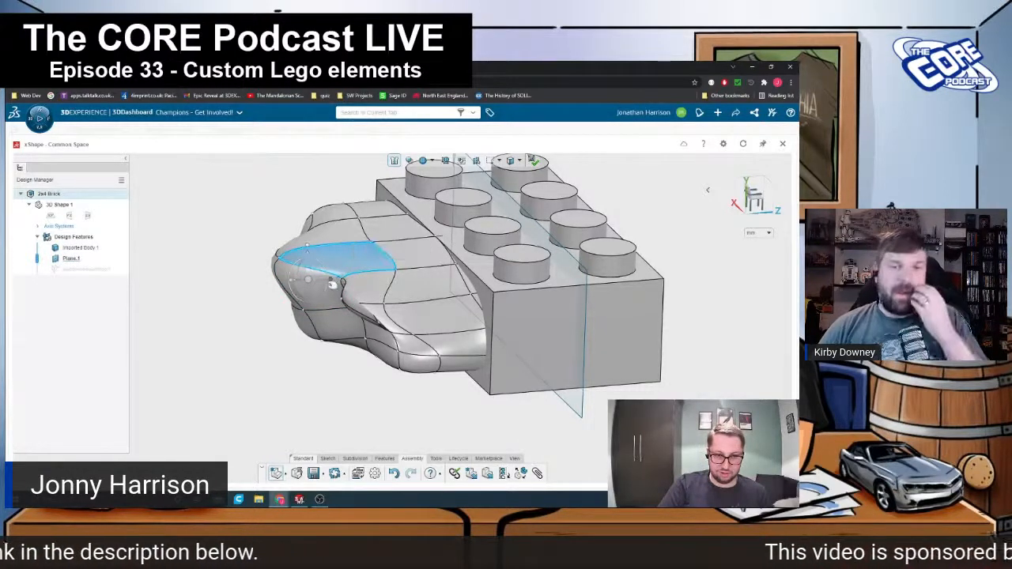
pyautogui.moveTo(376, 372); pyautogui.dragTo(423, 302, button='middle')
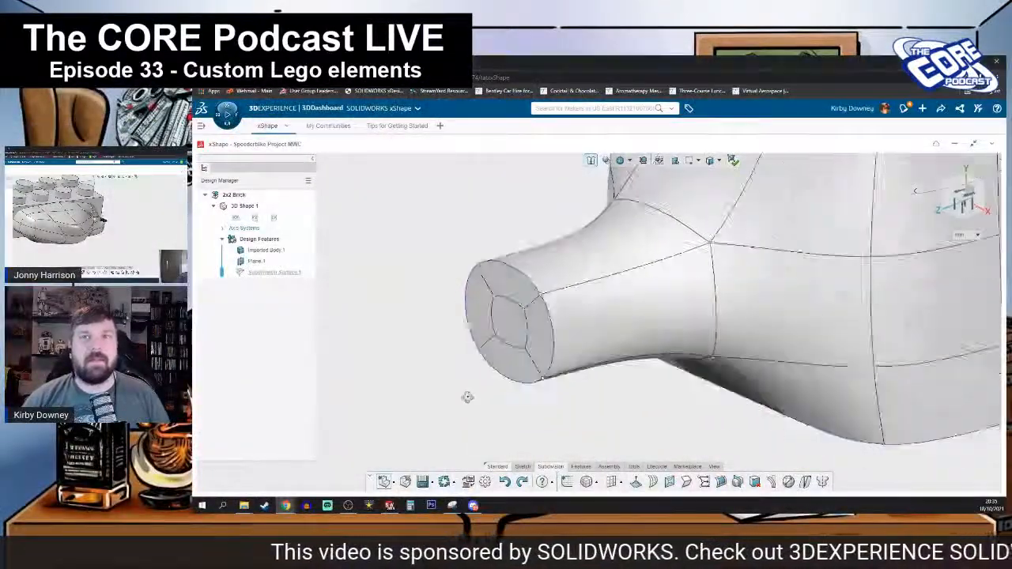
# - Move a side face of the round stub on the 2x2 brick's box outward to thicken the stub
pyautogui.moveTo(468, 397); pyautogui.dragTo(518, 379, button='middle')
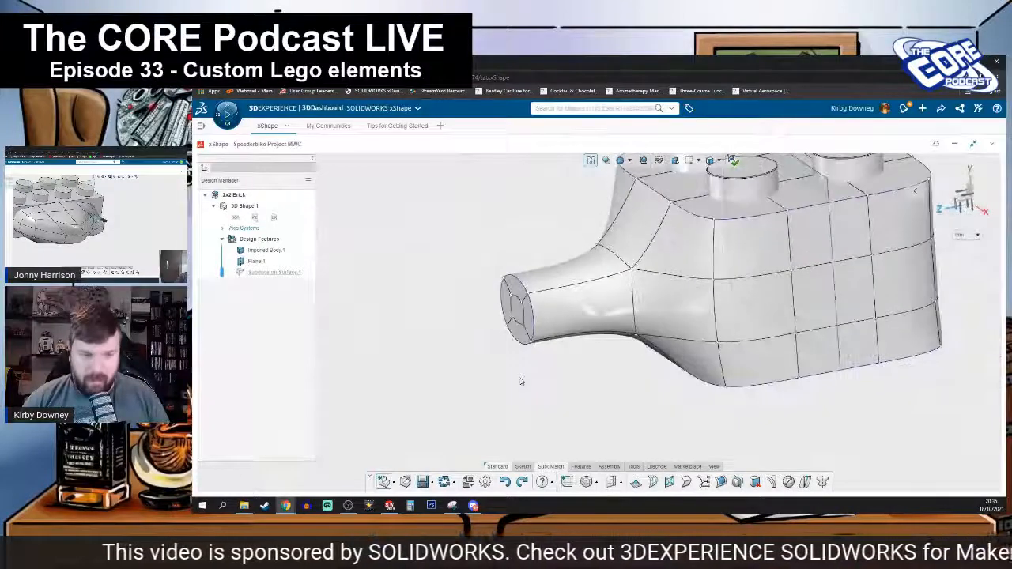
pyautogui.scroll(5, 482, 311)
pyautogui.scroll(-6, 483, 311)
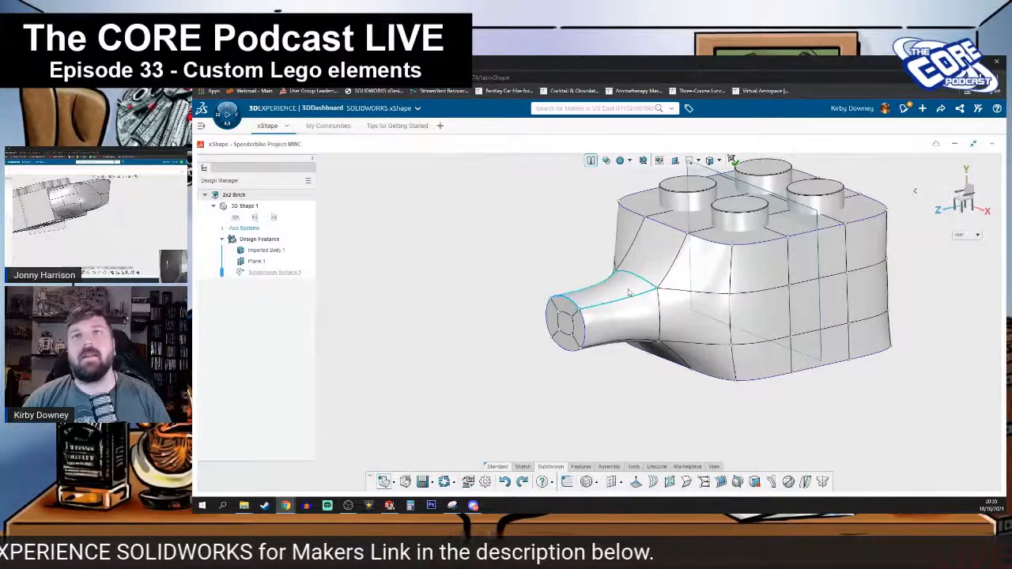
pyautogui.click(609, 328)
pyautogui.moveTo(610, 328); pyautogui.dragTo(595, 238, button='right')
pyautogui.scroll(4, 597, 211)
pyautogui.moveTo(593, 234); pyautogui.dragTo(593, 222)
# - Move the round stub's remaining side faces outward to even out its thickness
pyautogui.click(561, 285)
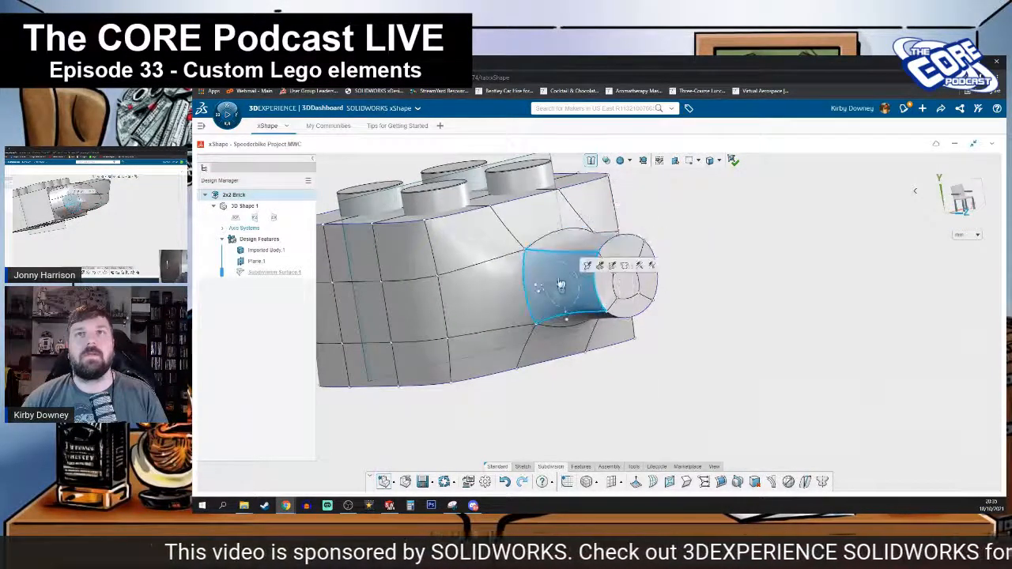
pyautogui.moveTo(547, 295); pyautogui.dragTo(475, 310, button='right')
pyautogui.click(522, 286)
pyautogui.moveTo(476, 309); pyautogui.dragTo(474, 321)
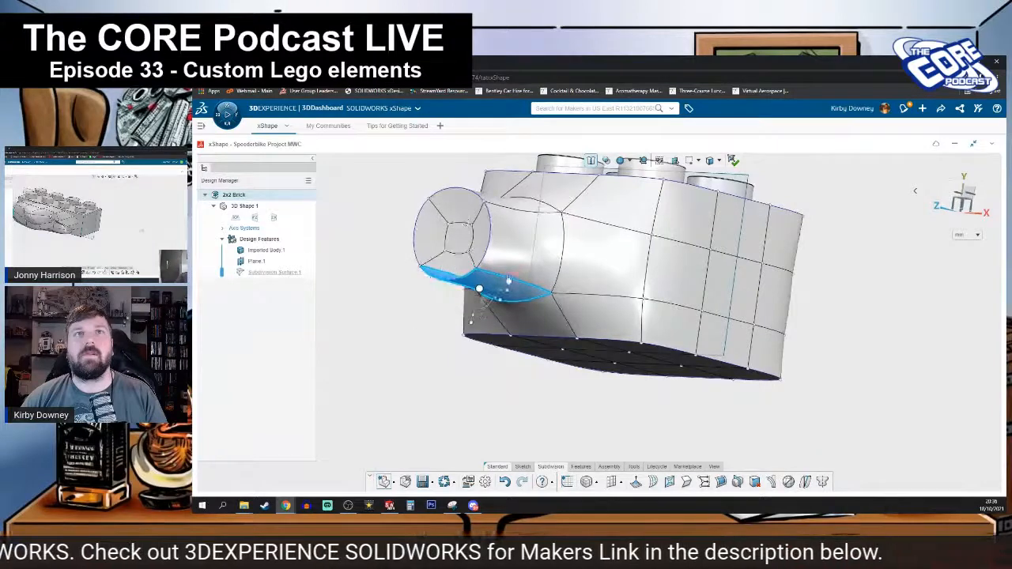
pyautogui.click(520, 257)
pyautogui.moveTo(547, 250); pyautogui.dragTo(563, 254)
pyautogui.moveTo(541, 247); pyautogui.dragTo(513, 306, button='middle')
# - Move the small centre face on the round stub's end slightly outward
pyautogui.click(433, 299)
pyautogui.moveTo(433, 316); pyautogui.dragTo(393, 337, button='middle')
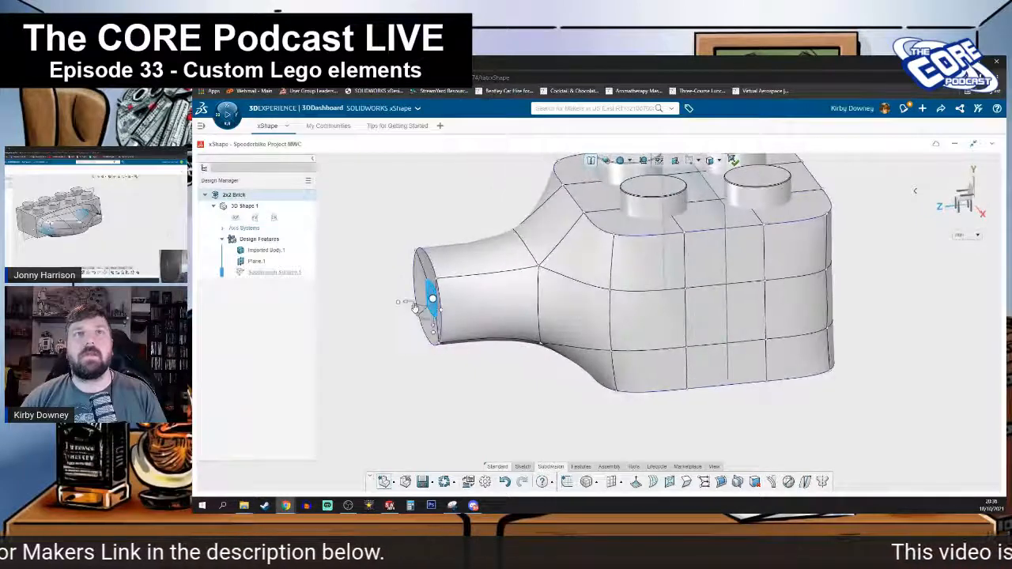
pyautogui.moveTo(408, 305); pyautogui.dragTo(396, 304)
pyautogui.click(479, 366)
# - Crease the edge loop where the round stub joins the box to sharpen the transition
pyautogui.click(526, 247)
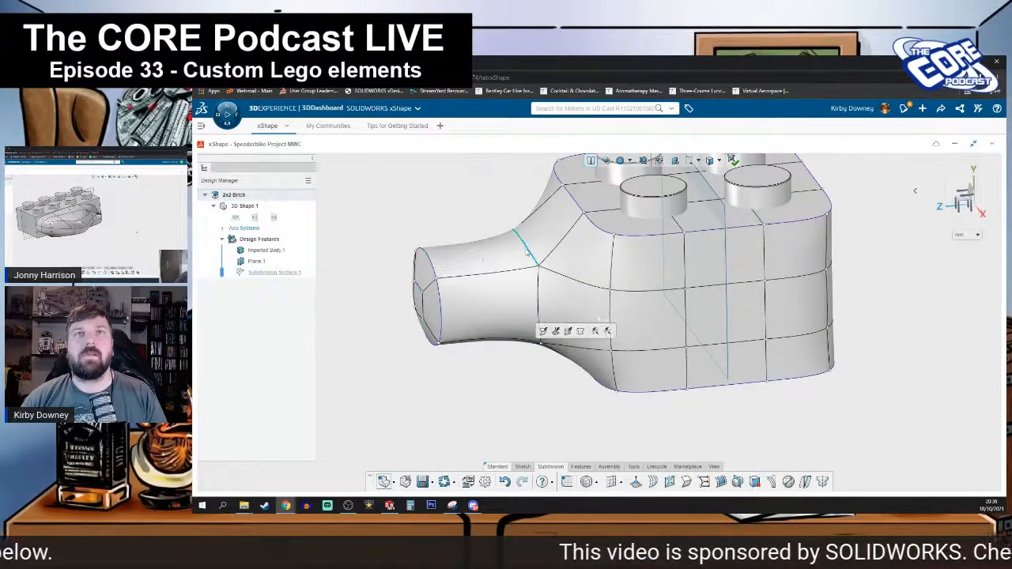
pyautogui.moveTo(540, 290); pyautogui.dragTo(473, 378, button='middle')
pyautogui.moveTo(619, 409); pyautogui.dragTo(584, 471, button='middle')
pyautogui.moveTo(574, 334); pyautogui.dragTo(513, 344, button='middle')
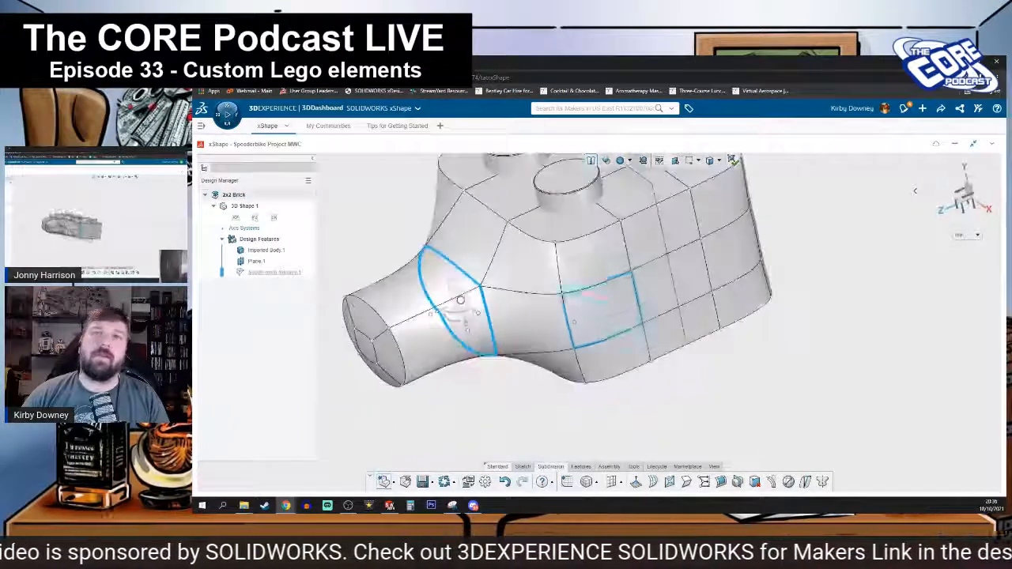
pyautogui.click(685, 482)
pyautogui.doubleClick(490, 316)
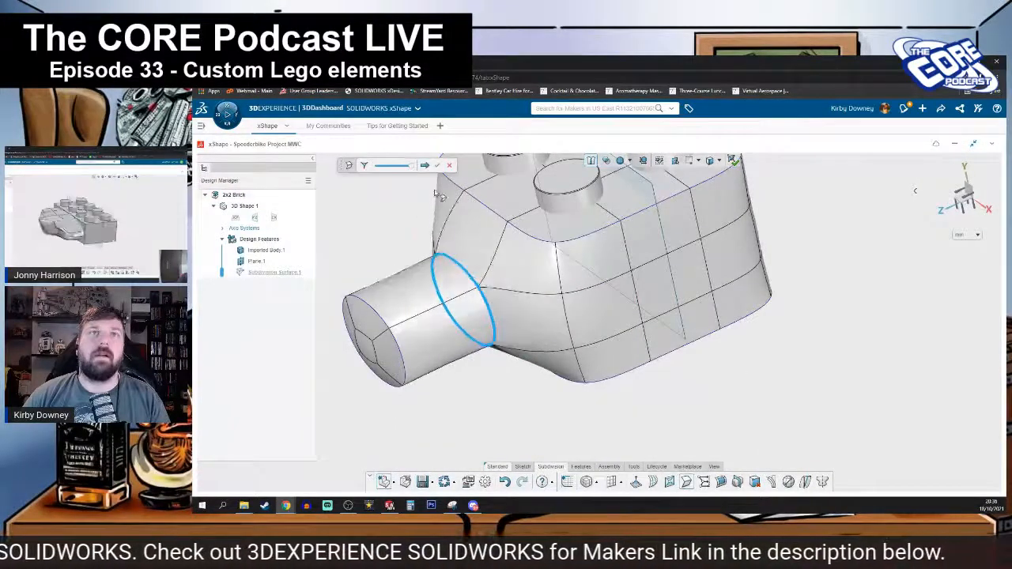
pyautogui.click(438, 165)
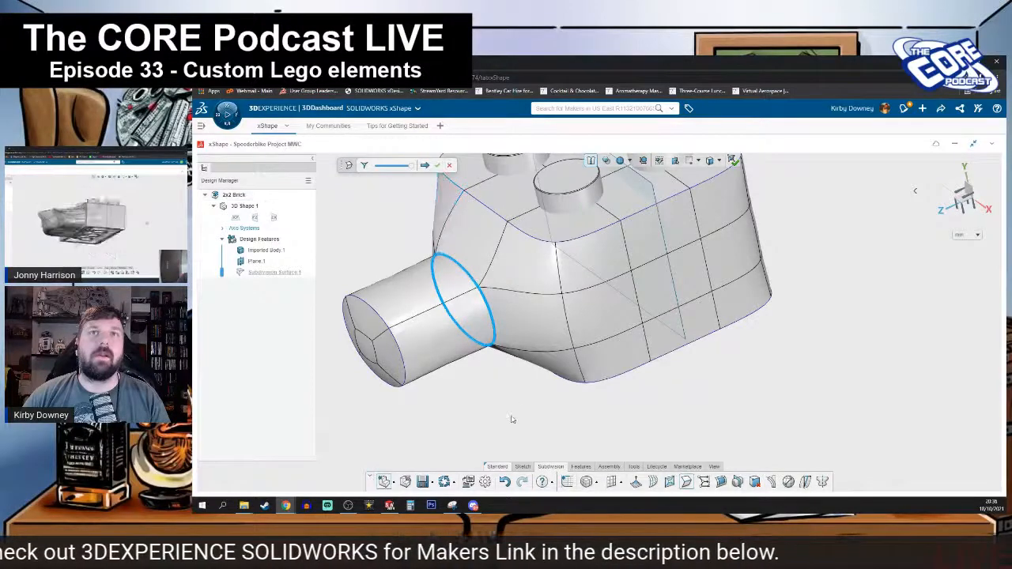
# - Select all nine faces on the box side next to the stub and move them outward from the brick
pyautogui.moveTo(506, 422); pyautogui.dragTo(515, 398, button='middle')
pyautogui.scroll(4, 603, 329)
pyautogui.scroll(-3, 645, 269)
pyautogui.scroll(-3, 643, 269)
pyautogui.click(604, 257)
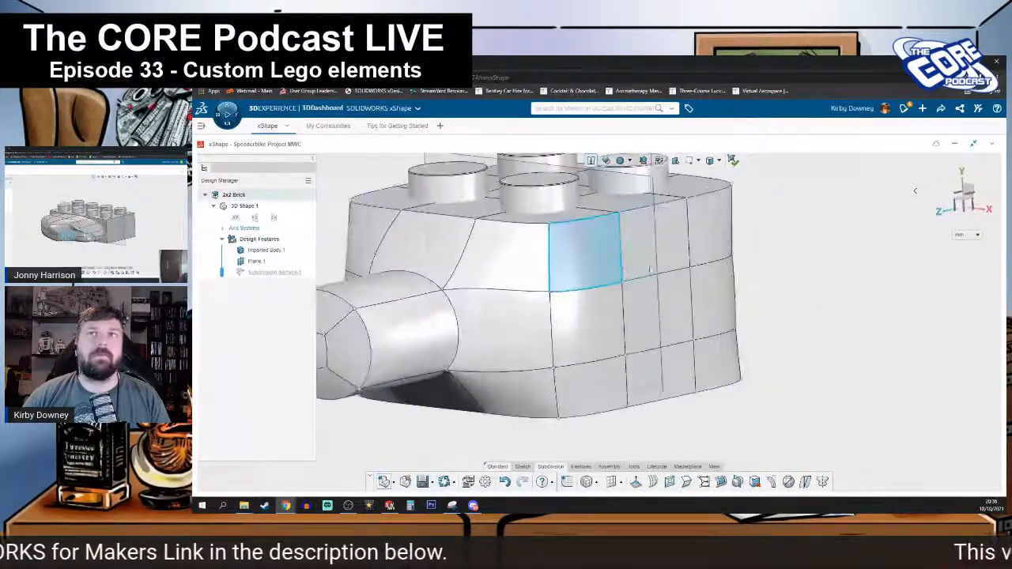
pyautogui.keyDown('ctrl'); pyautogui.click(700, 251); pyautogui.keyUp('ctrl')
pyautogui.keyDown('ctrl'); pyautogui.click(658, 257); pyautogui.keyUp('ctrl')
pyautogui.keyDown('ctrl'); pyautogui.click(648, 324); pyautogui.keyUp('ctrl')
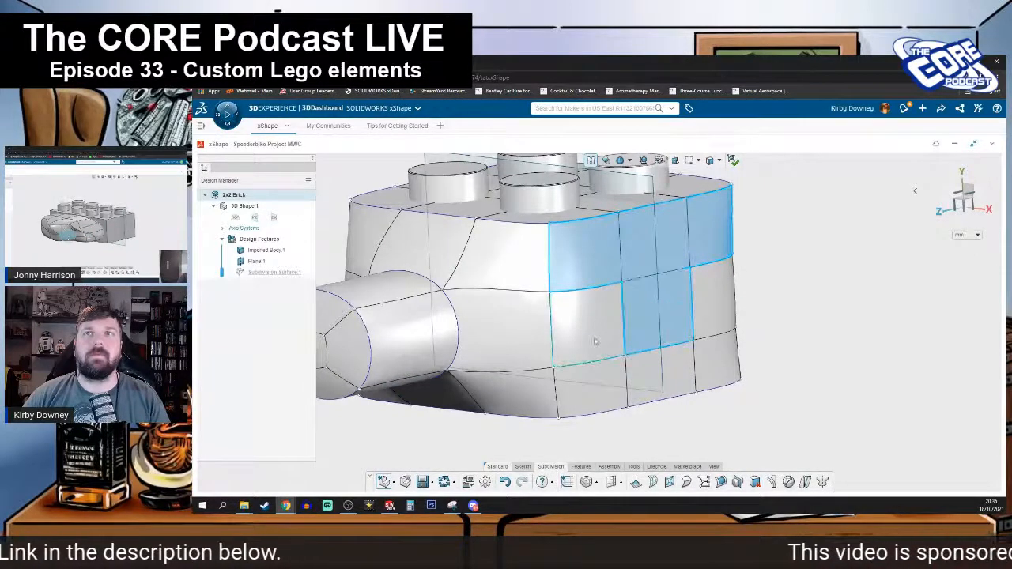
pyautogui.keyDown('ctrl'); pyautogui.click(594, 339); pyautogui.keyUp('ctrl')
pyautogui.keyDown('ctrl'); pyautogui.click(601, 388); pyautogui.keyUp('ctrl')
pyautogui.keyDown('ctrl'); pyautogui.click(647, 391); pyautogui.keyUp('ctrl')
pyautogui.keyDown('ctrl'); pyautogui.click(712, 368); pyautogui.keyUp('ctrl')
pyautogui.keyDown('ctrl'); pyautogui.click(709, 313); pyautogui.keyUp('ctrl')
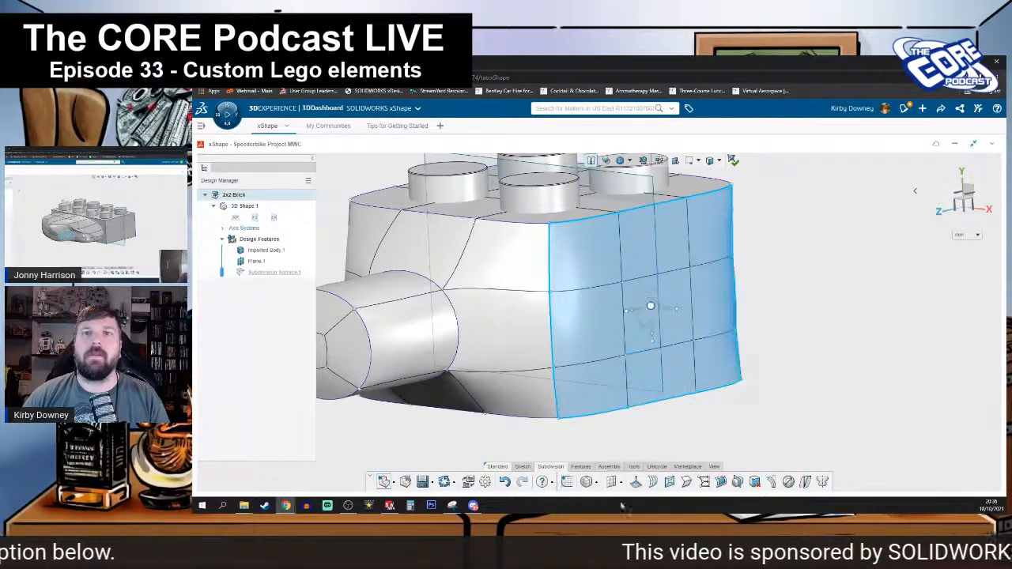
pyautogui.moveTo(619, 417); pyautogui.dragTo(662, 459, button='middle')
pyautogui.moveTo(672, 323); pyautogui.dragTo(715, 332)
# - Select the faces on the opposite side of the box and move them outward together
pyautogui.moveTo(537, 340); pyautogui.dragTo(508, 329, button='middle')
pyautogui.scroll(4, 416, 373)
pyautogui.moveTo(395, 355)
pyautogui.mouseDown()
pyautogui.moveTo(534, 361)
pyautogui.moveTo(545, 419)
pyautogui.mouseUp()
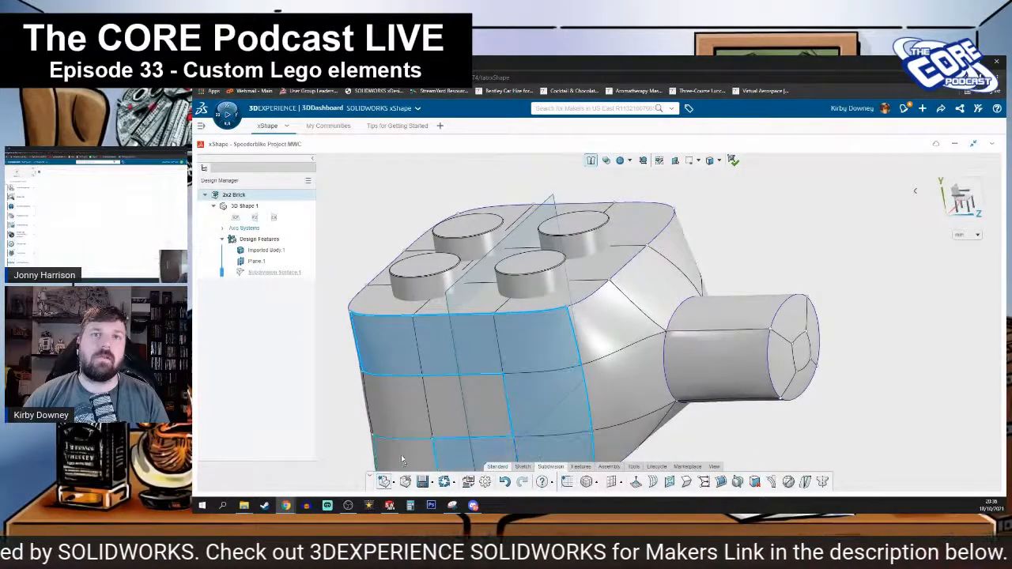
pyautogui.moveTo(431, 407); pyautogui.dragTo(508, 371, button='middle')
pyautogui.moveTo(482, 393); pyautogui.dragTo(449, 408)
# - Move the selected side faces slightly outward, and select all the box's underside faces and move them slightly
pyautogui.moveTo(549, 389); pyautogui.dragTo(455, 319, button='middle')
pyautogui.moveTo(476, 266)
pyautogui.mouseDown()
pyautogui.moveTo(471, 230)
pyautogui.moveTo(433, 251)
pyautogui.moveTo(463, 268)
pyautogui.mouseUp()
pyautogui.moveTo(463, 267); pyautogui.dragTo(455, 385, button='middle')
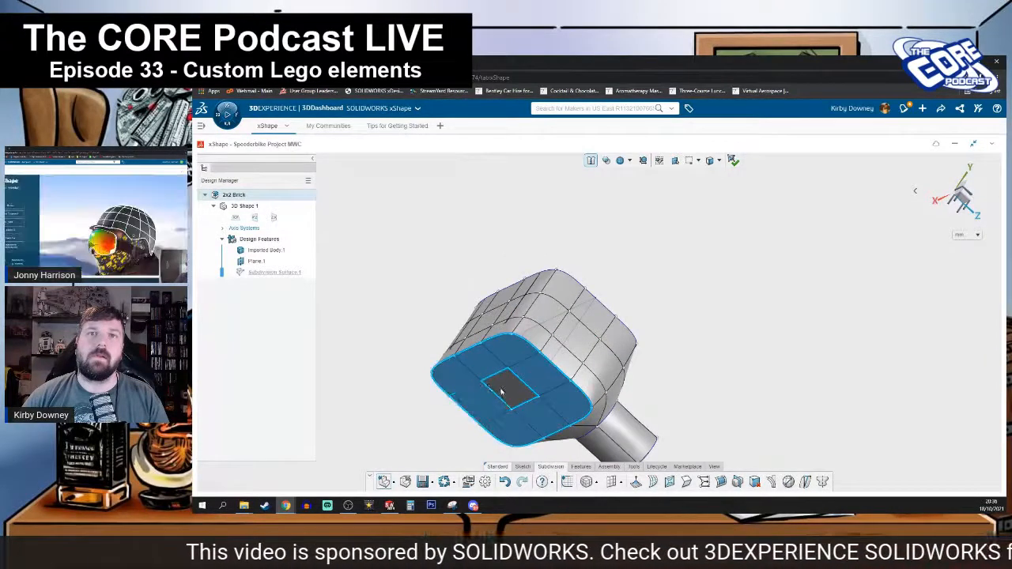
pyautogui.click(514, 421)
pyautogui.moveTo(501, 411); pyautogui.dragTo(514, 399)
# - Select all the faces on the box's upper side and move them slightly downward together
pyautogui.moveTo(514, 398); pyautogui.dragTo(556, 257, button='middle')
pyautogui.keyDown('ctrl'); pyautogui.click(556, 257); pyautogui.keyUp('ctrl')
pyautogui.keyDown('ctrl'); pyautogui.click(610, 228); pyautogui.keyUp('ctrl')
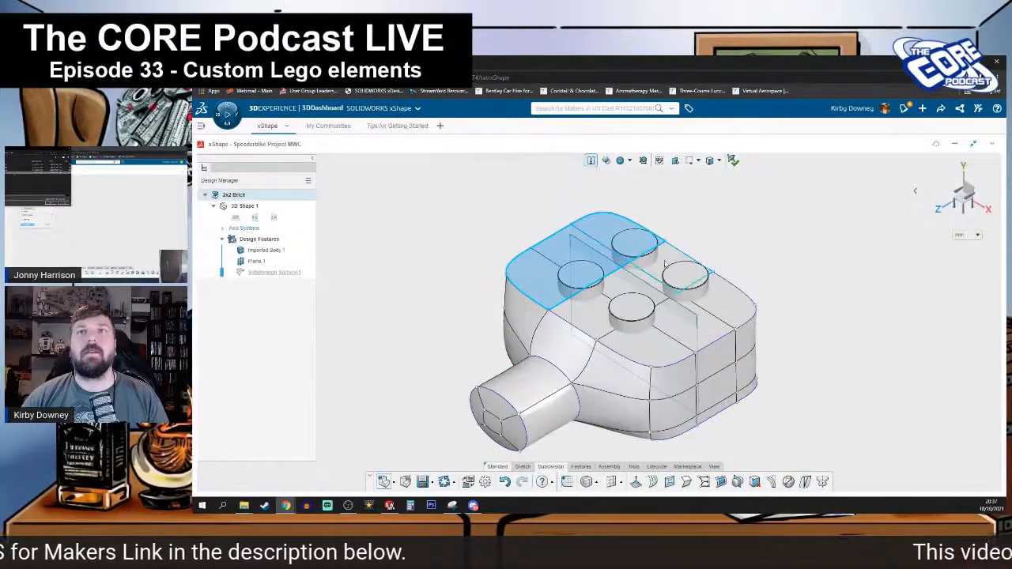
pyautogui.keyDown('ctrl'); pyautogui.click(664, 262); pyautogui.keyUp('ctrl')
pyautogui.keyDown('ctrl'); pyautogui.click(709, 324); pyautogui.keyUp('ctrl')
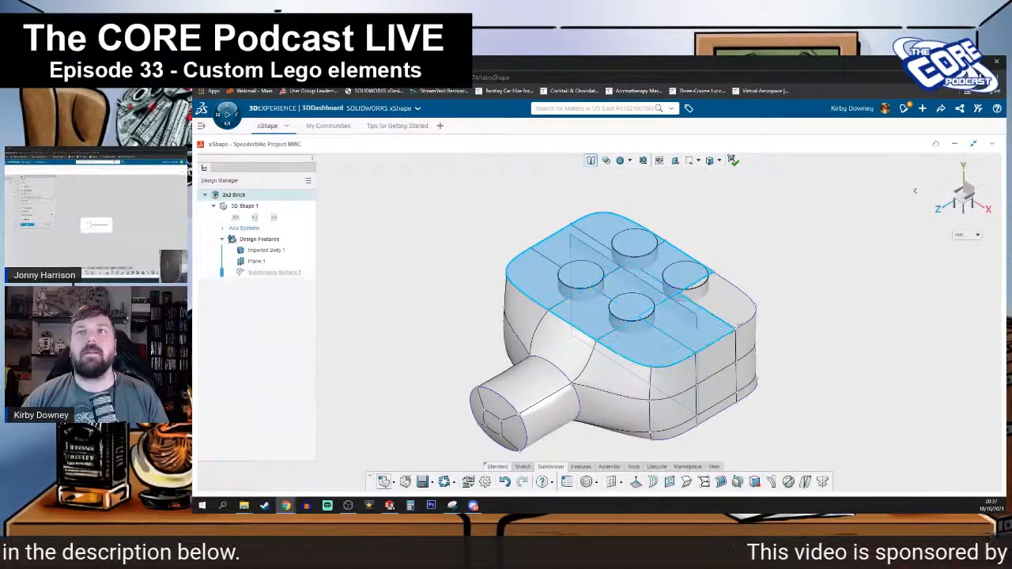
pyautogui.keyDown('ctrl'); pyautogui.click(728, 301); pyautogui.keyUp('ctrl')
pyautogui.moveTo(646, 316); pyautogui.dragTo(645, 345, button='middle')
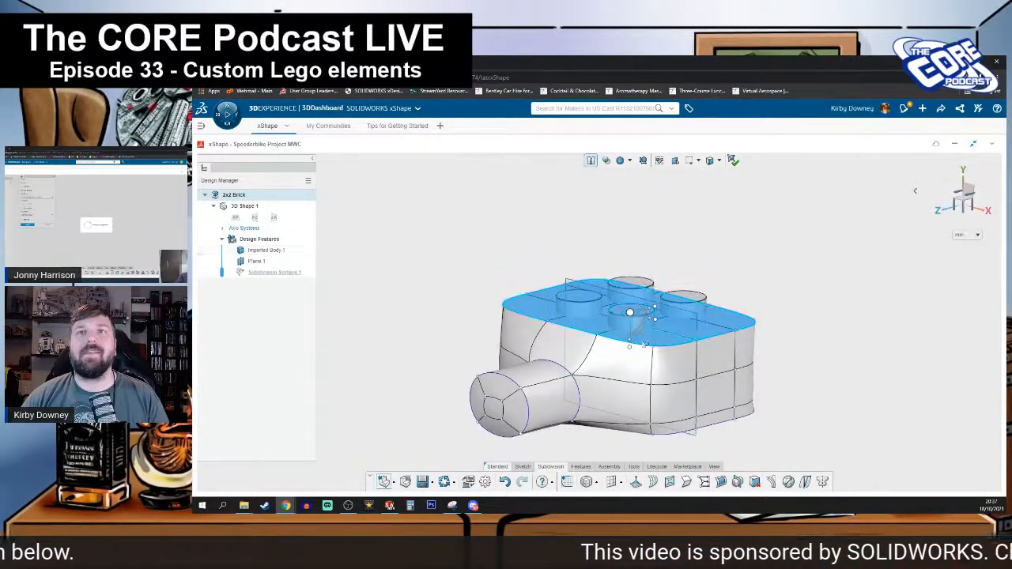
pyautogui.moveTo(629, 345); pyautogui.dragTo(626, 348)
pyautogui.moveTo(625, 348); pyautogui.dragTo(632, 356, button='middle')
pyautogui.scroll(-3, 632, 327)
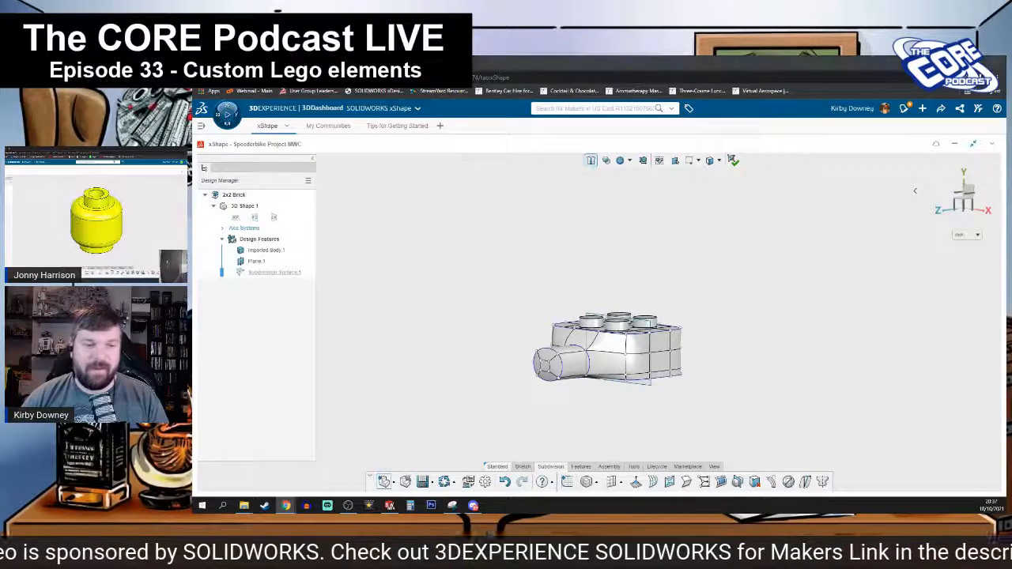
pyautogui.press('super+d')
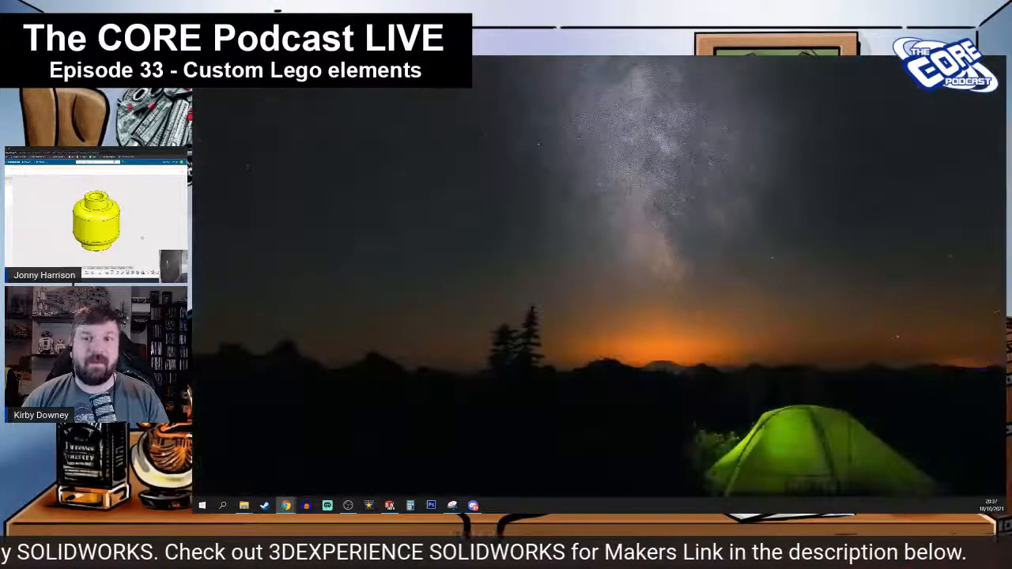
pyautogui.press('super+d')
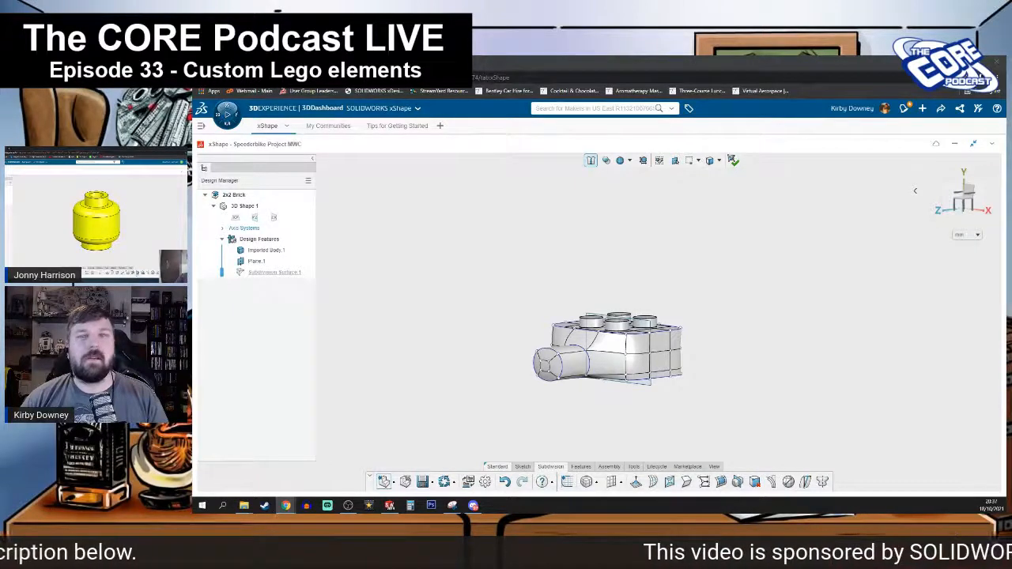
pyautogui.hotkey('alt', 'Tab')
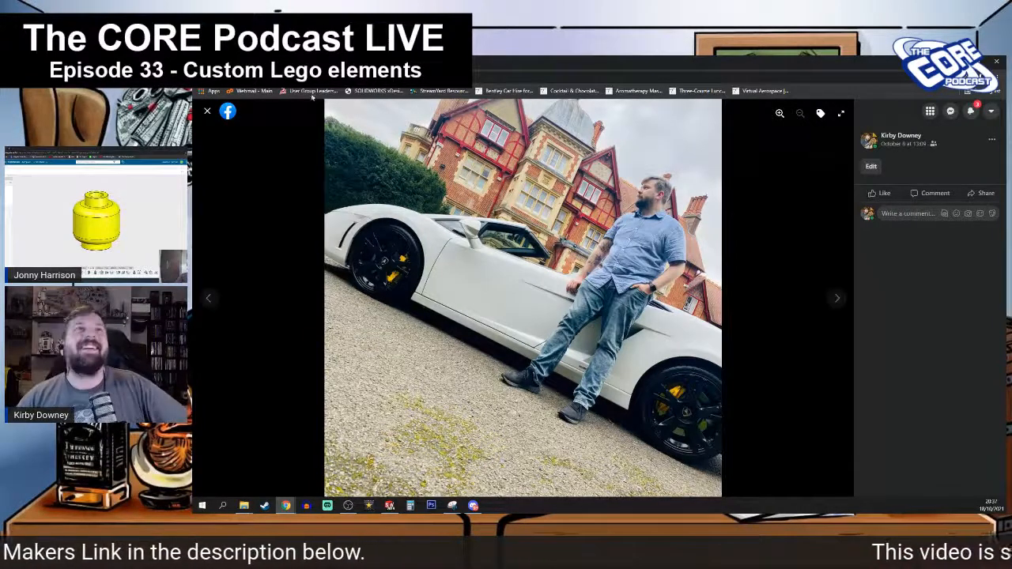
pyautogui.scroll(10, 718, 370)
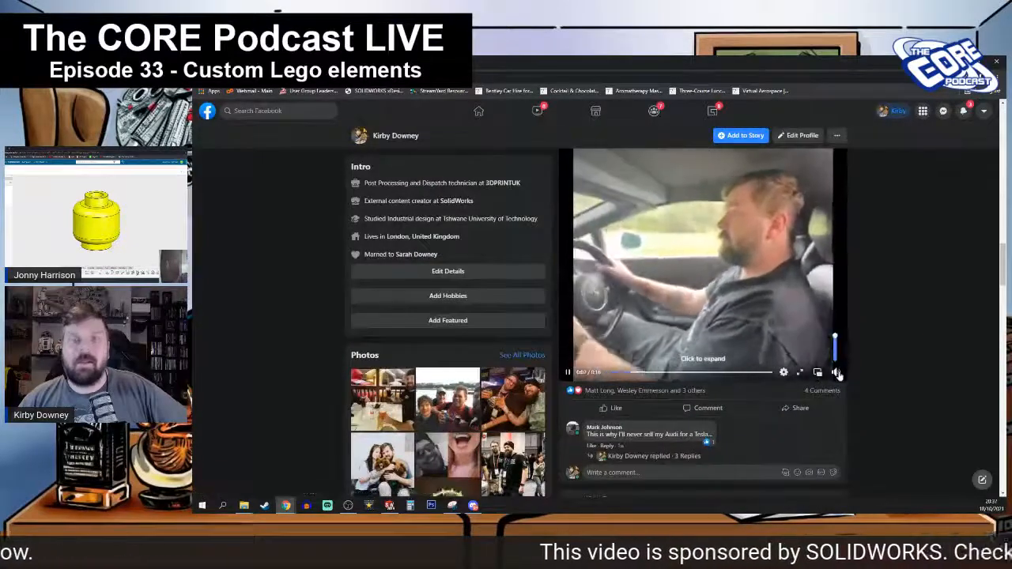
pyautogui.scroll(1, 878, 449)
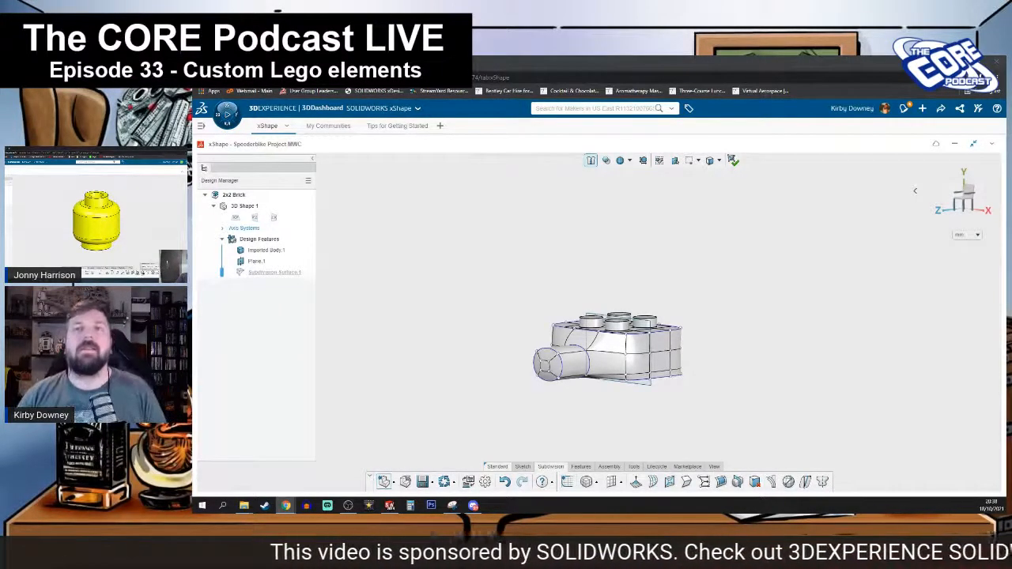
# - Select the circular edge loop where the round stub joins the box and move it slightly toward the stub's free end
pyautogui.moveTo(629, 367); pyautogui.dragTo(498, 378, button='middle')
pyautogui.moveTo(610, 340); pyautogui.dragTo(559, 299, button='middle')
pyautogui.scroll(5, 561, 304)
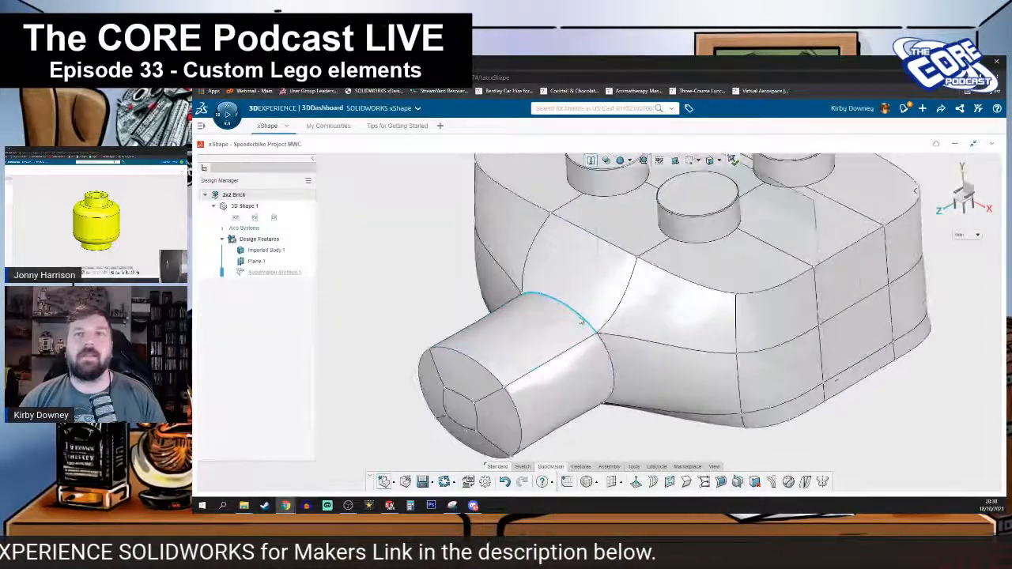
pyautogui.click(578, 319)
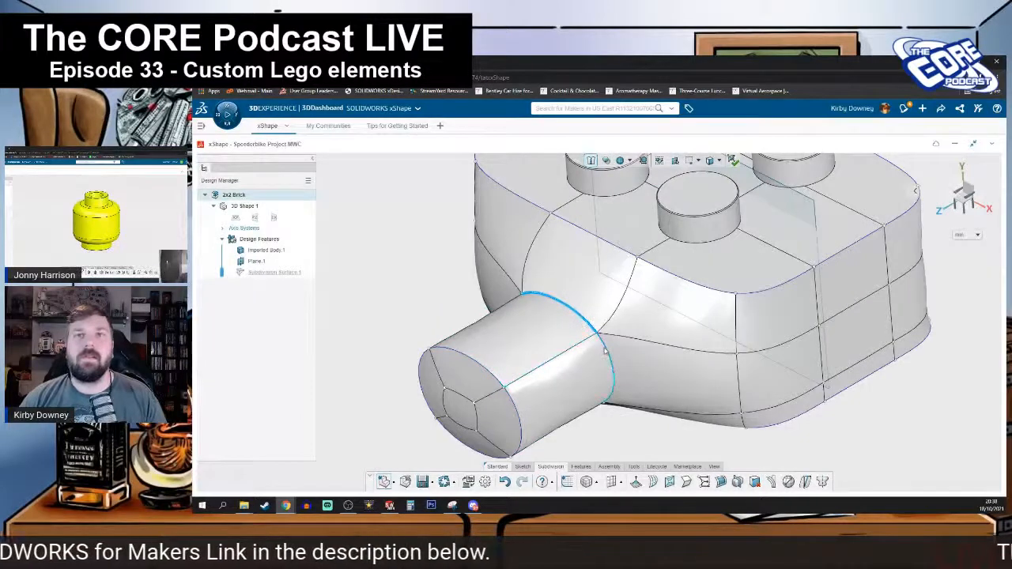
pyautogui.moveTo(604, 351); pyautogui.dragTo(468, 446, button='middle')
pyautogui.moveTo(508, 391); pyautogui.dragTo(500, 430)
pyautogui.moveTo(500, 430); pyautogui.dragTo(682, 259, button='middle')
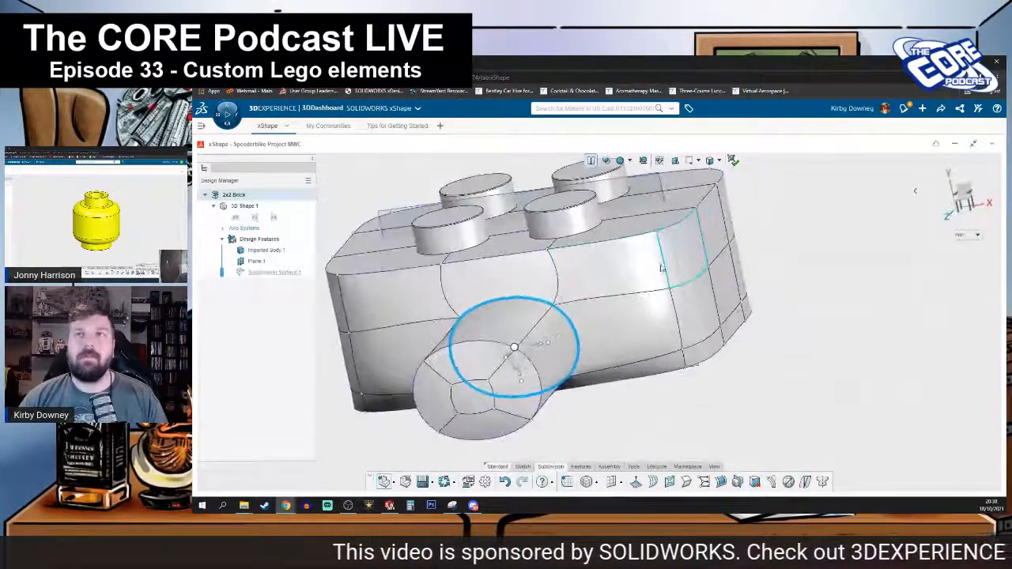
# - Try to inset the three stacked faces on the box's rounded vertical corner beside the stub
pyautogui.click(680, 265)
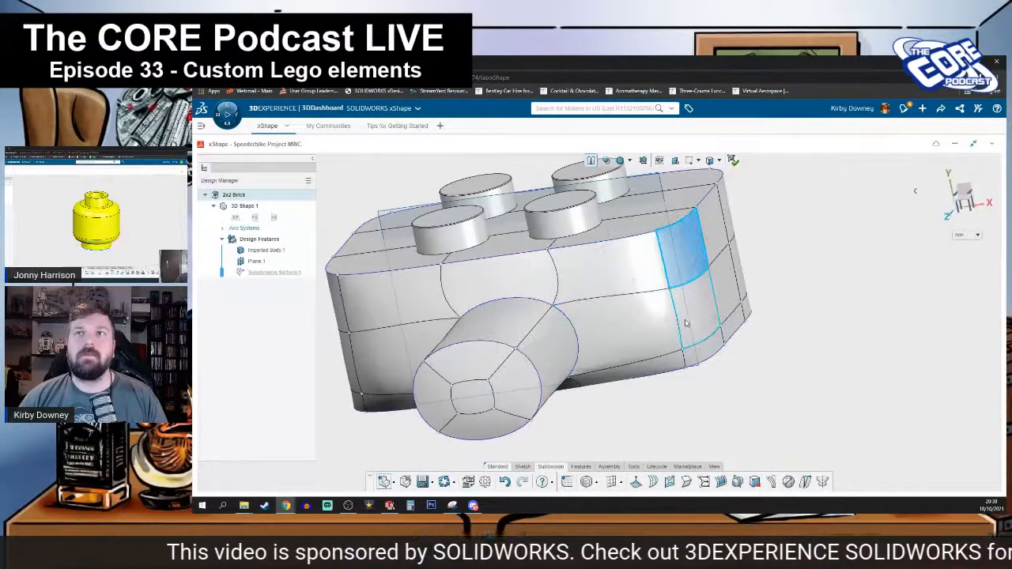
pyautogui.keyDown('ctrl'); pyautogui.click(687, 322); pyautogui.keyUp('ctrl')
pyautogui.keyDown('ctrl'); pyautogui.click(692, 361); pyautogui.keyUp('ctrl')
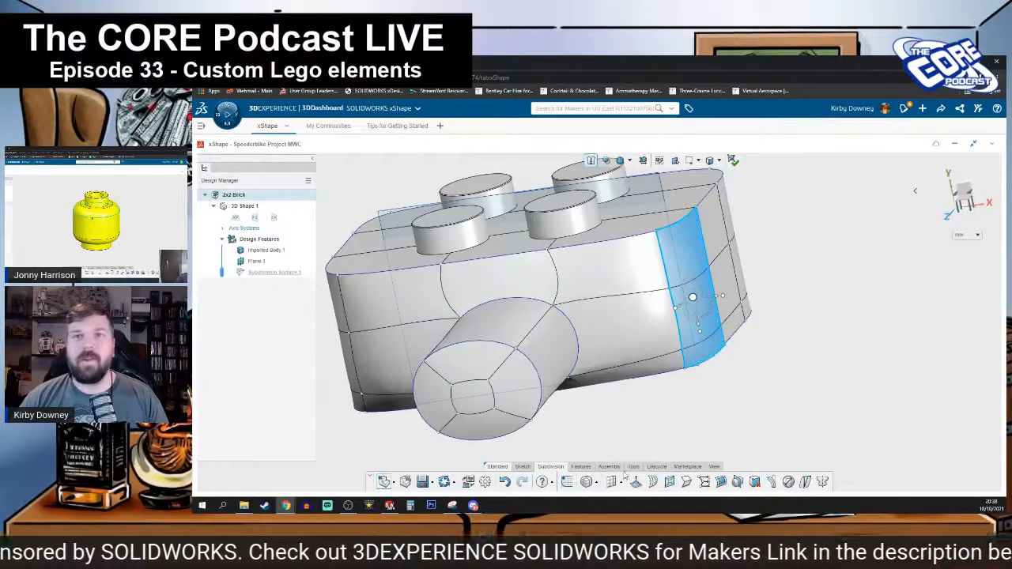
pyautogui.click(669, 483)
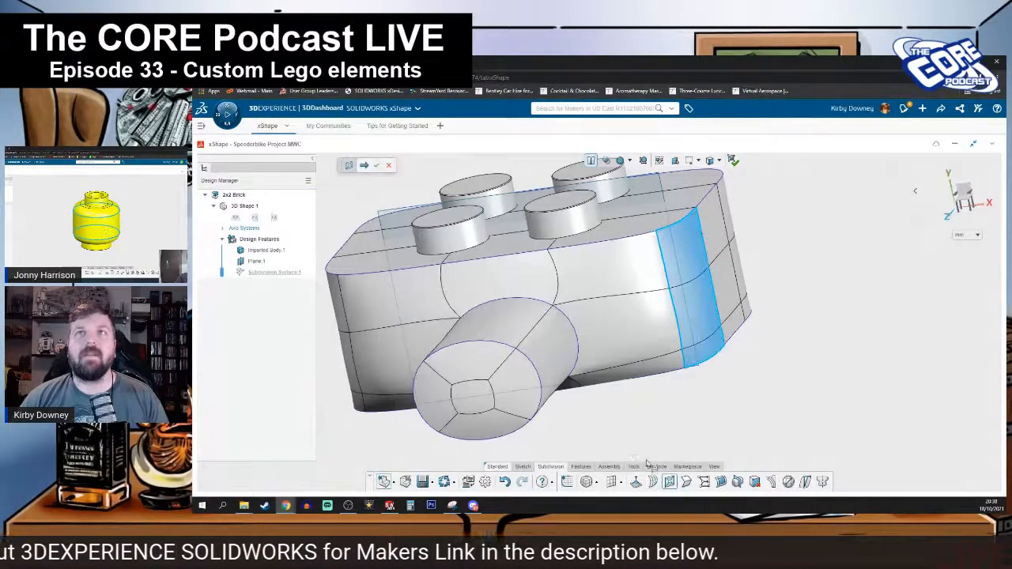
pyautogui.click(376, 166)
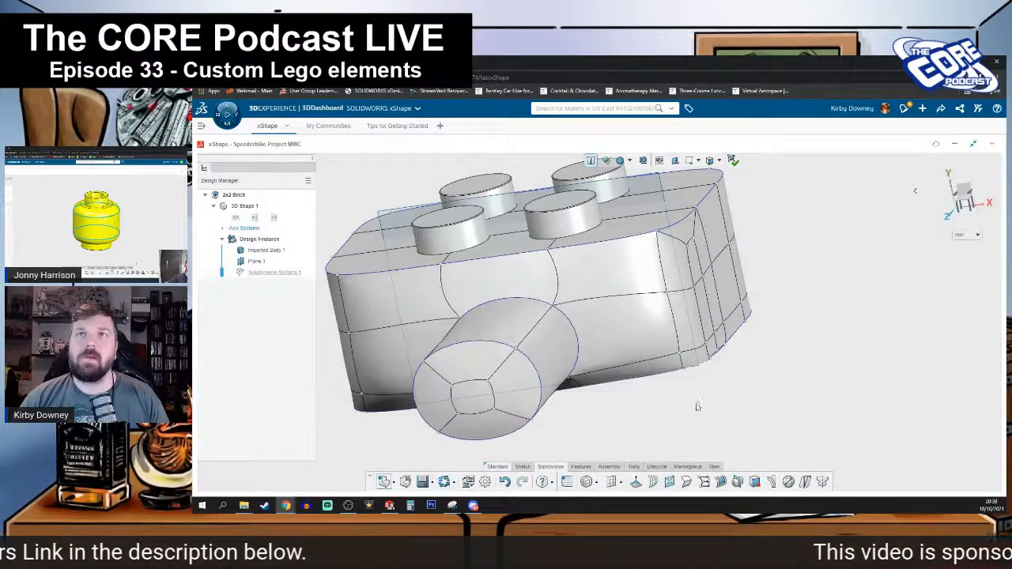
pyautogui.moveTo(698, 409)
pyautogui.mouseDown(button='middle')
pyautogui.moveTo(696, 386)
pyautogui.moveTo(684, 414)
pyautogui.mouseUp(button='middle')
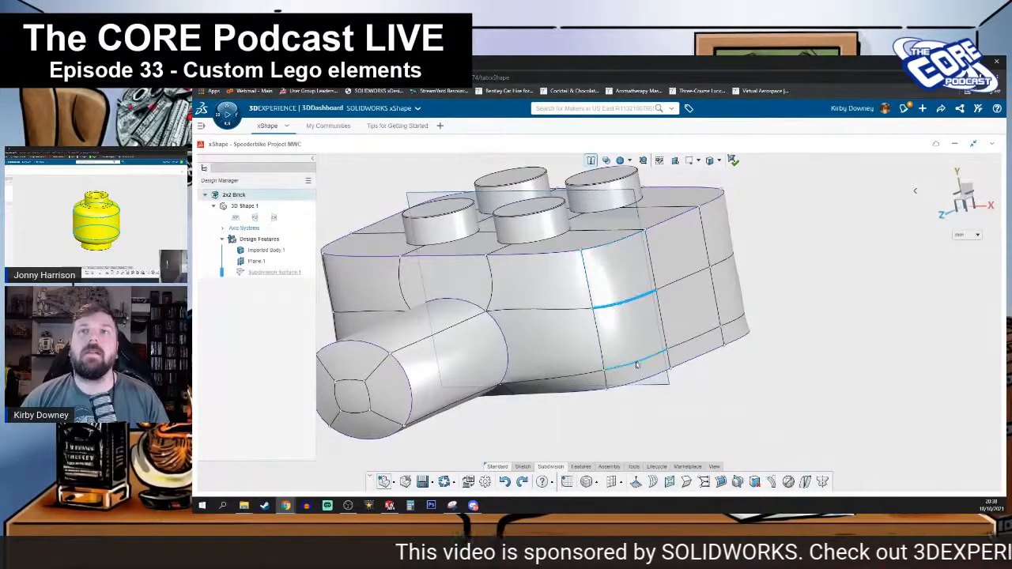
# - Insert one edge loop around the box through the middle horizontal edge of the rounded corner beside the stub
pyautogui.click(630, 302)
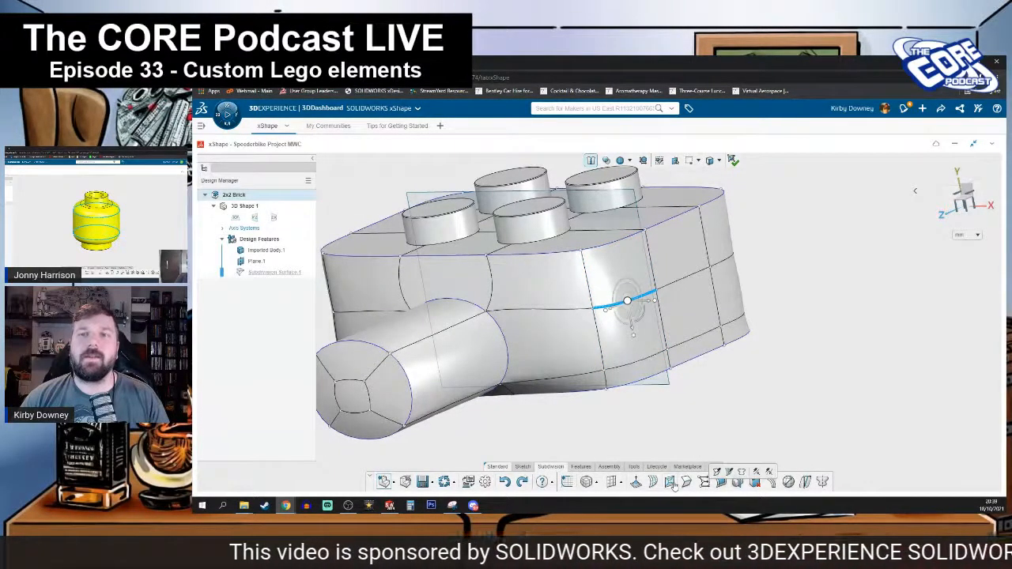
pyautogui.click(654, 482)
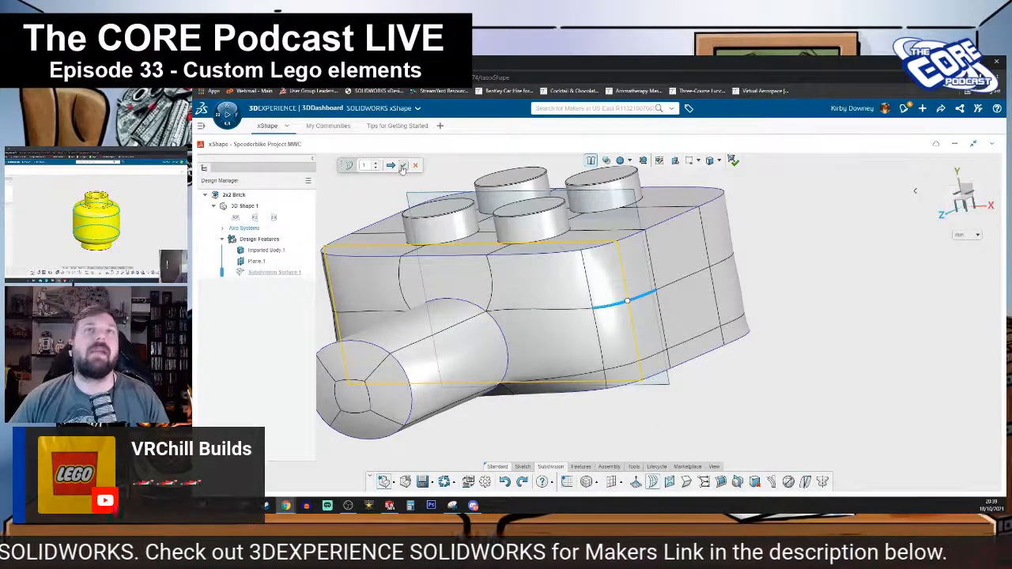
pyautogui.click(702, 450)
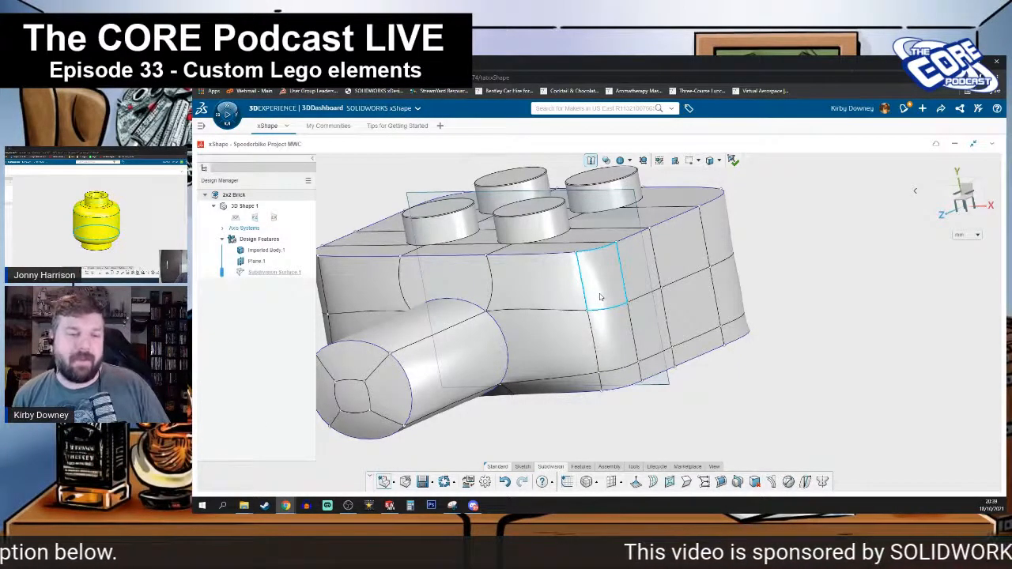
# - Select the corner geometry just behind the new edge loop and move it outward along X
pyautogui.click(645, 263)
pyautogui.keyDown('shift'); pyautogui.click(654, 331); pyautogui.keyUp('shift')
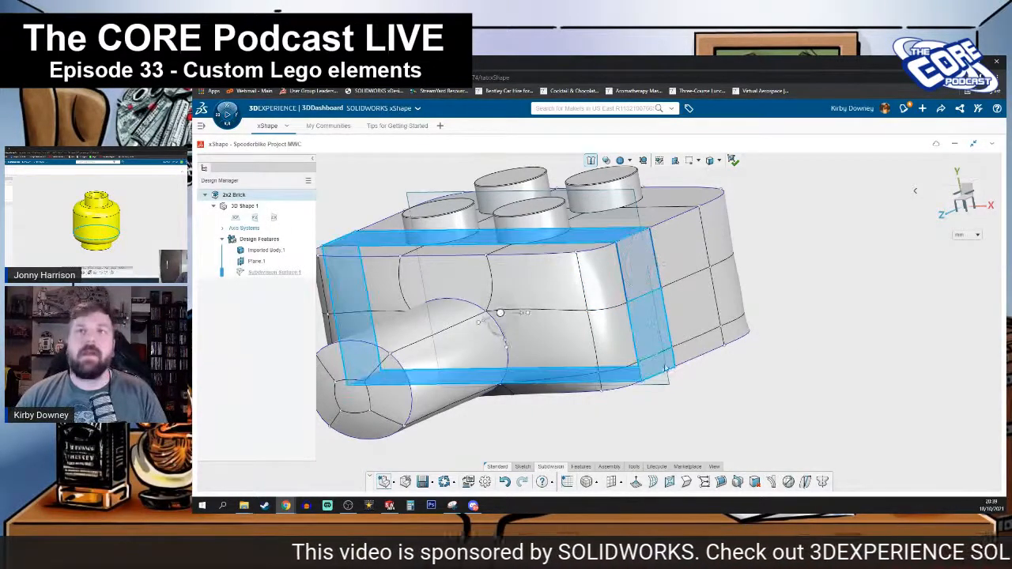
pyautogui.click(651, 334)
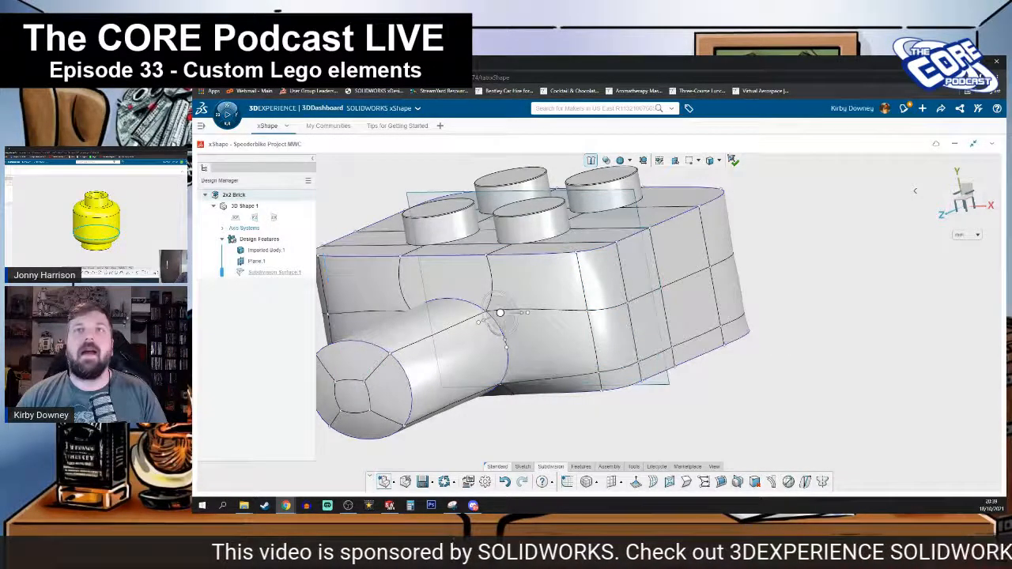
pyautogui.keyDown('shift'); pyautogui.click(640, 293); pyautogui.keyUp('shift')
pyautogui.moveTo(666, 319); pyautogui.dragTo(703, 325)
# - Select the stacked faces on the stub side of that corner and move them outward in the stub's direction
pyautogui.click(639, 290)
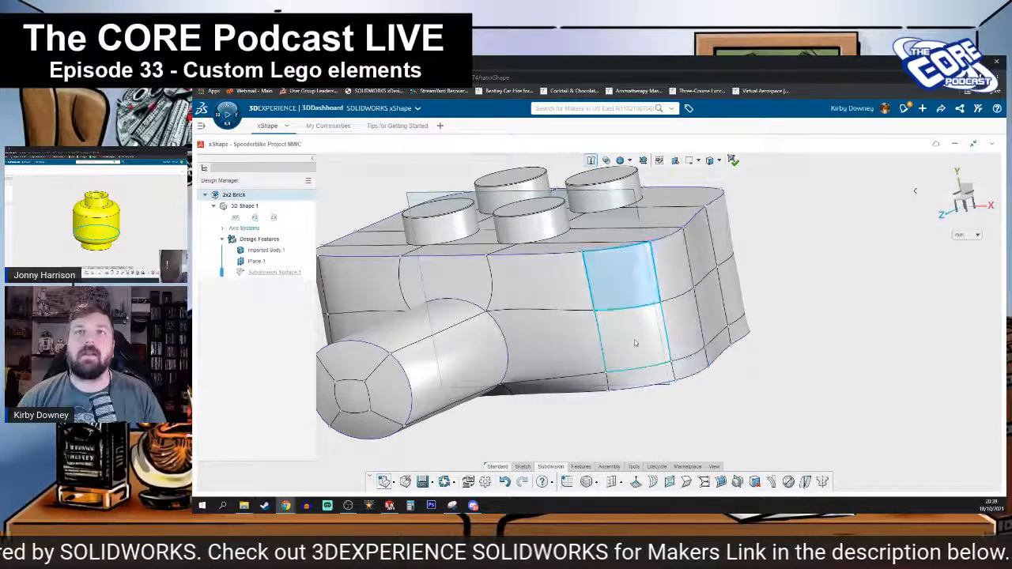
pyautogui.keyDown('shift'); pyautogui.click(638, 348); pyautogui.keyUp('shift')
pyautogui.moveTo(637, 350); pyautogui.dragTo(632, 383, button='middle')
pyautogui.moveTo(653, 309); pyautogui.dragTo(634, 333)
pyautogui.moveTo(589, 384); pyautogui.dragTo(645, 304, button='middle')
pyautogui.moveTo(778, 307); pyautogui.dragTo(765, 380, button='middle')
pyautogui.moveTo(775, 310); pyautogui.dragTo(761, 324)
# - Insert one vertical edge loop through the horizontal edge between the stub and the protruding corner
pyautogui.moveTo(698, 357); pyautogui.dragTo(694, 214, button='middle')
pyautogui.click(682, 218)
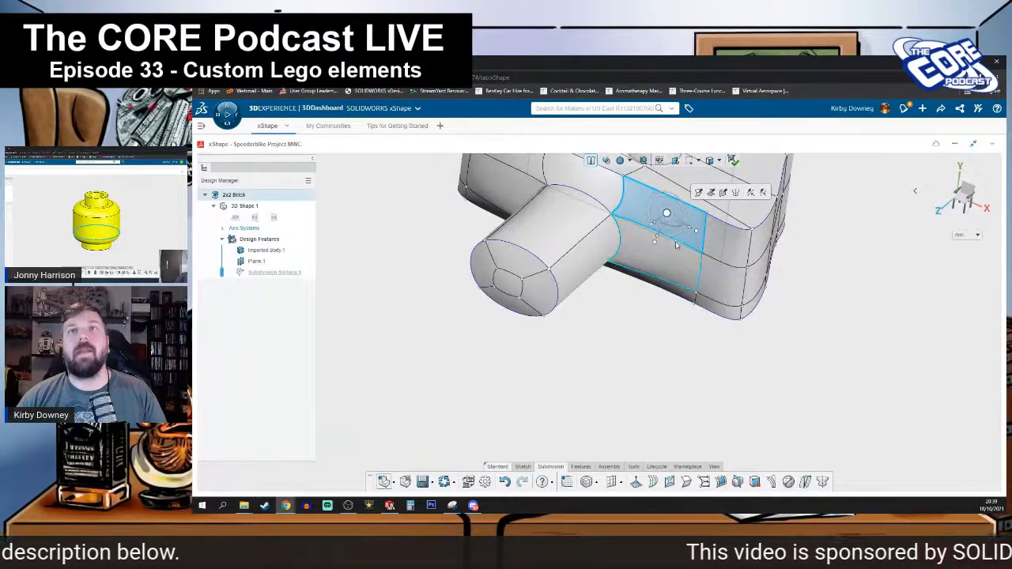
pyautogui.click(668, 236)
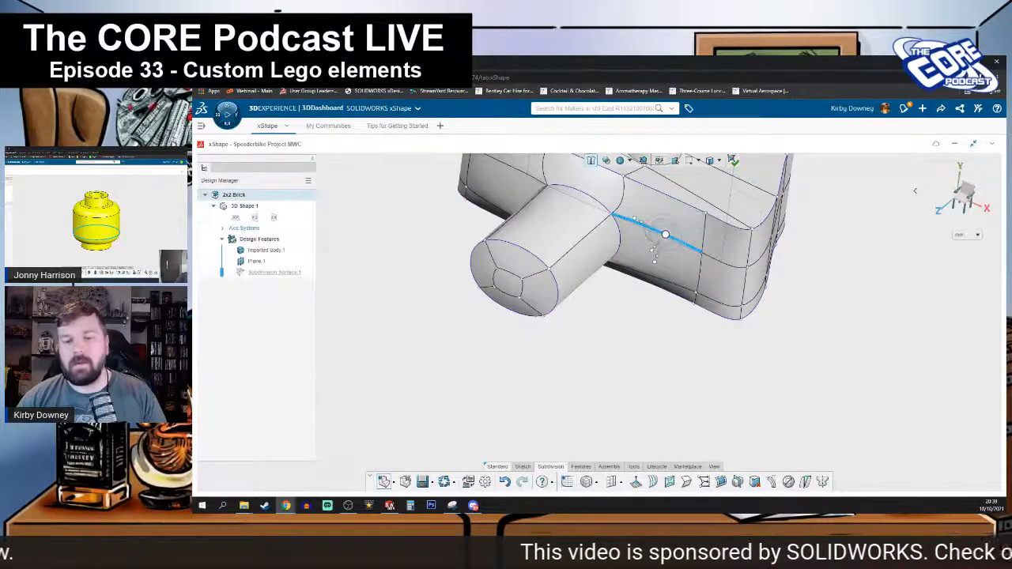
pyautogui.click(652, 481)
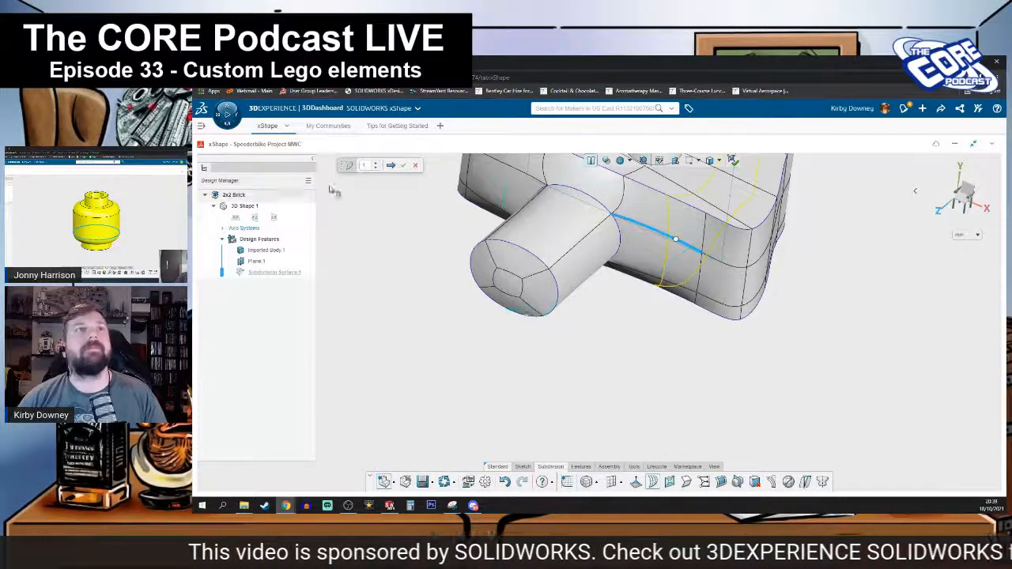
pyautogui.scroll(-3, 695, 329)
pyautogui.click(722, 361)
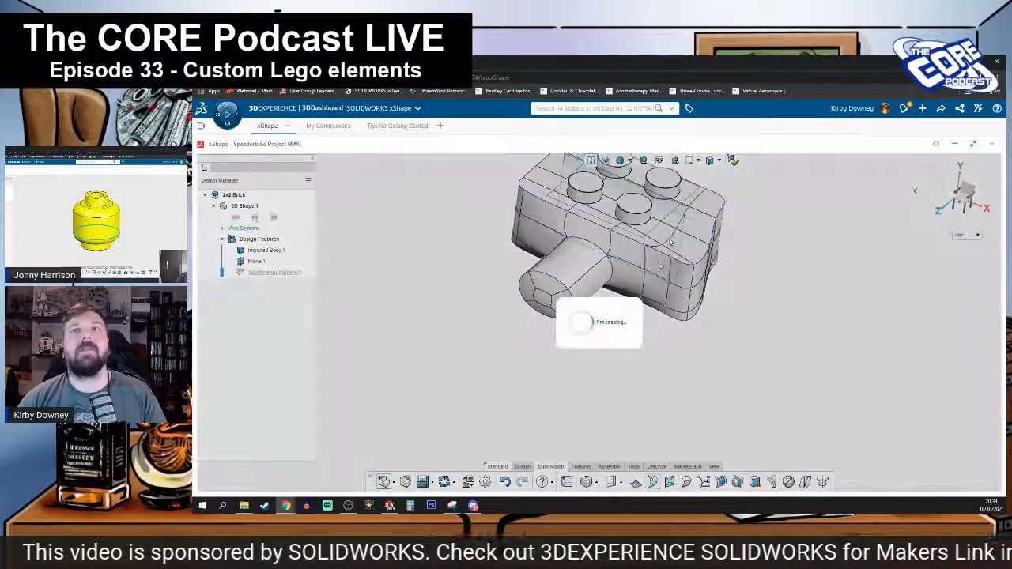
pyautogui.scroll(5, 671, 267)
pyautogui.click(640, 249)
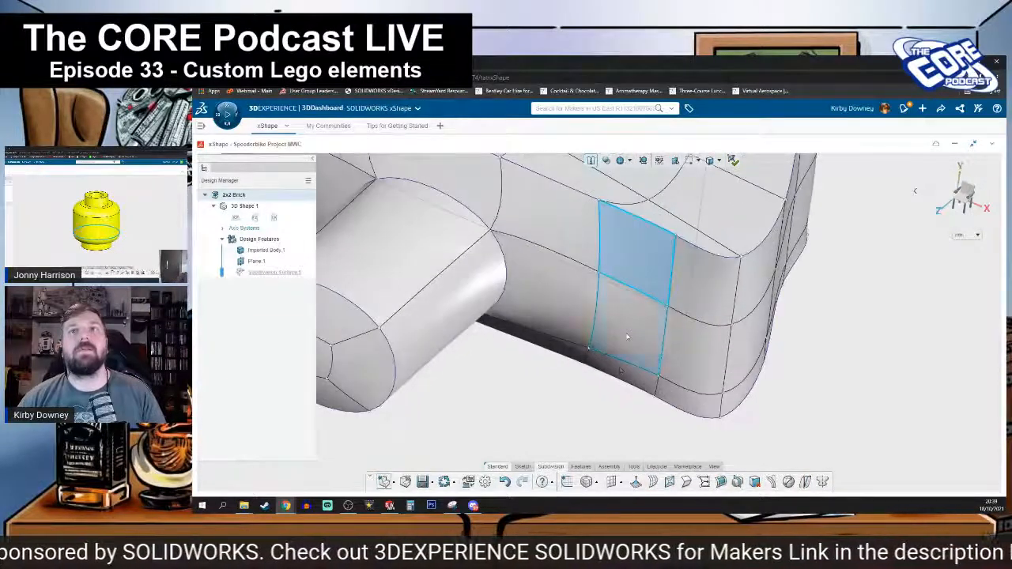
pyautogui.keyDown('ctrl'); pyautogui.click(626, 335); pyautogui.keyUp('ctrl')
pyautogui.keyDown('ctrl'); pyautogui.click(621, 375); pyautogui.keyUp('ctrl')
pyautogui.keyDown('ctrl'); pyautogui.click(690, 398); pyautogui.keyUp('ctrl')
pyautogui.click(687, 466)
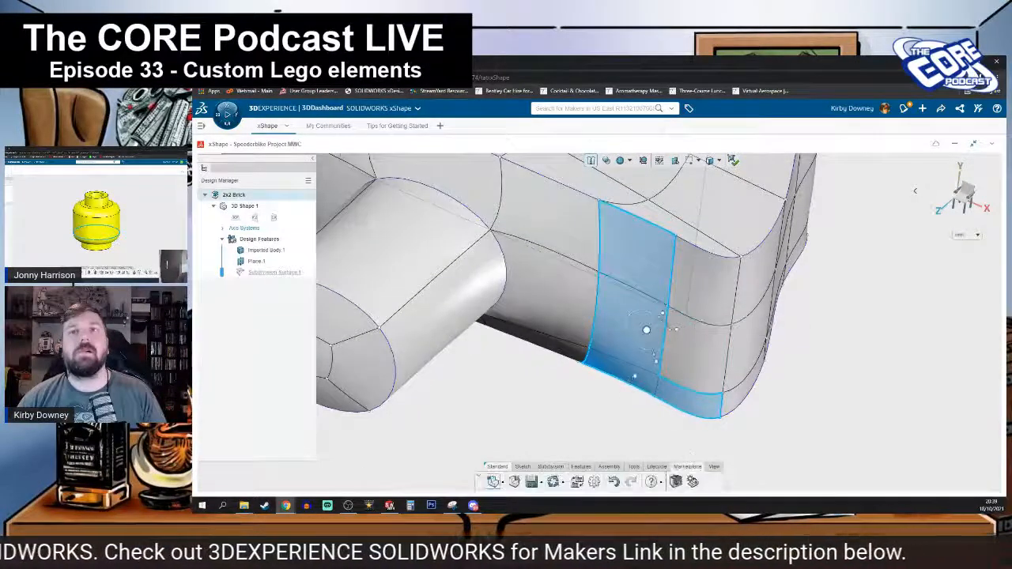
pyautogui.click(615, 421)
pyautogui.click(624, 374)
pyautogui.keyDown('ctrl'); pyautogui.click(635, 321); pyautogui.keyUp('ctrl')
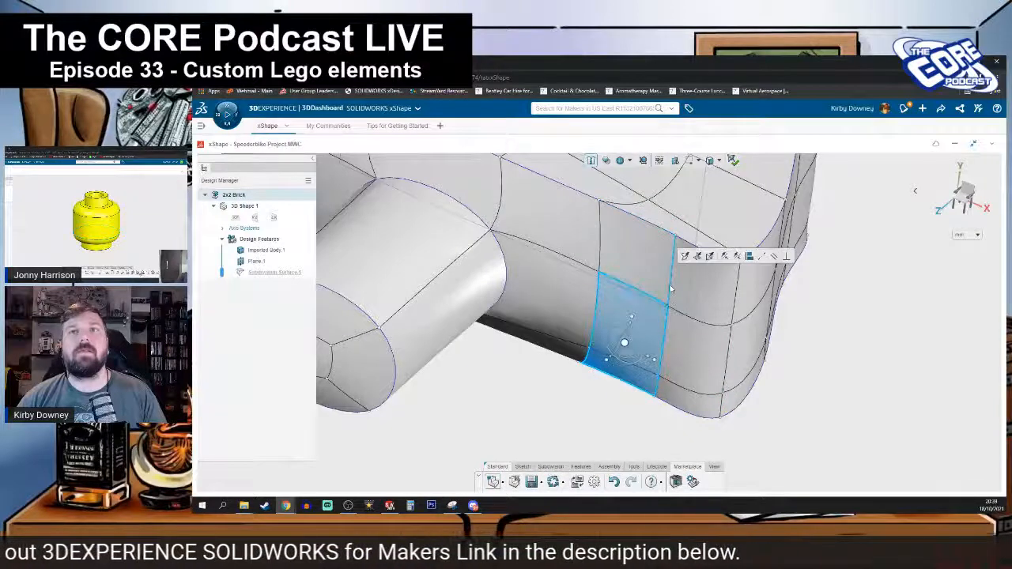
# - Select the vertical edges between the new loop and the corner and pull them outward in the stub's direction to shape a protruding lobe
pyautogui.click(671, 288)
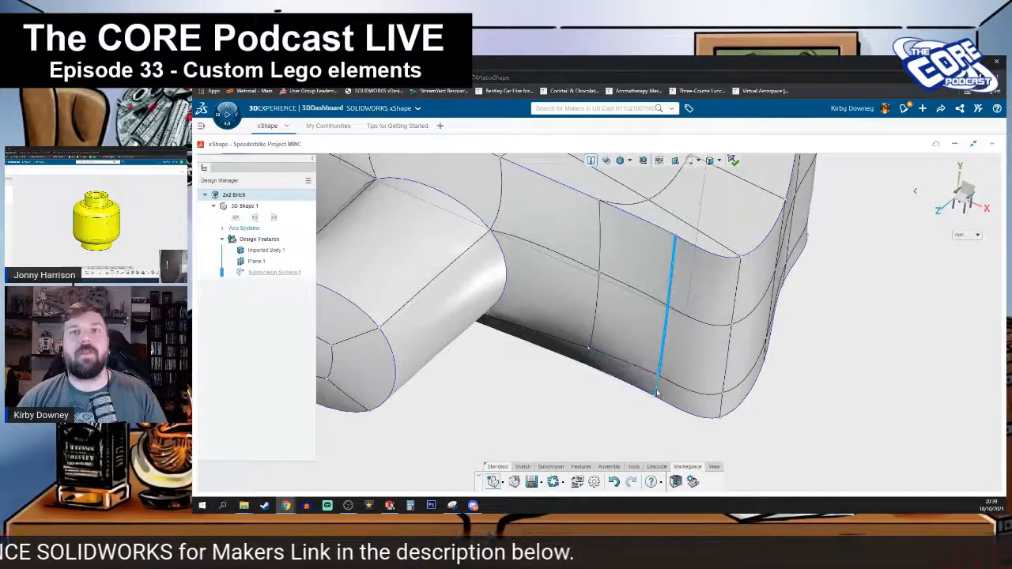
pyautogui.moveTo(679, 319); pyautogui.dragTo(645, 348)
pyautogui.moveTo(571, 369); pyautogui.dragTo(617, 253, button='middle')
pyautogui.scroll(-5, 602, 320)
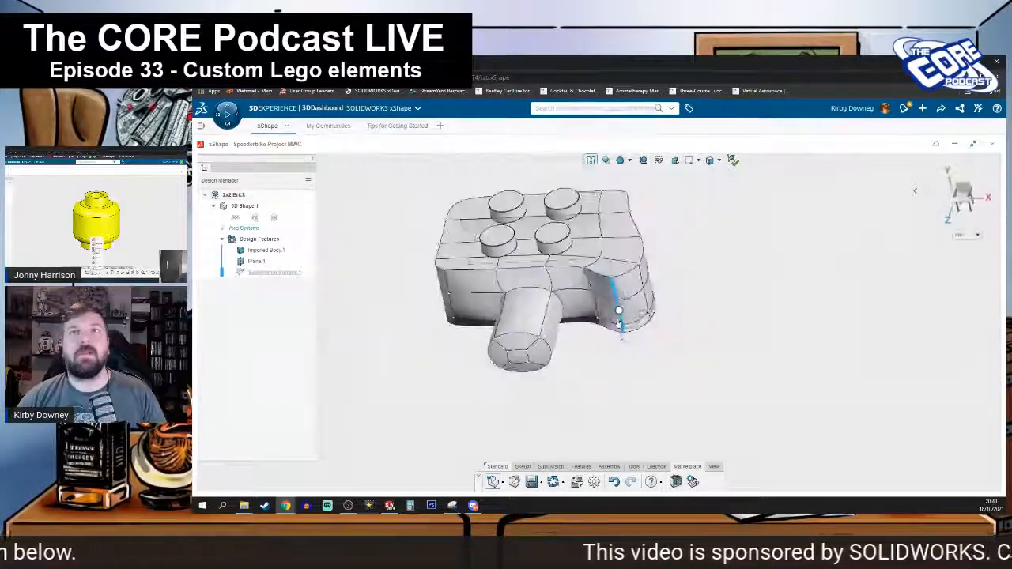
pyautogui.scroll(3, 619, 248)
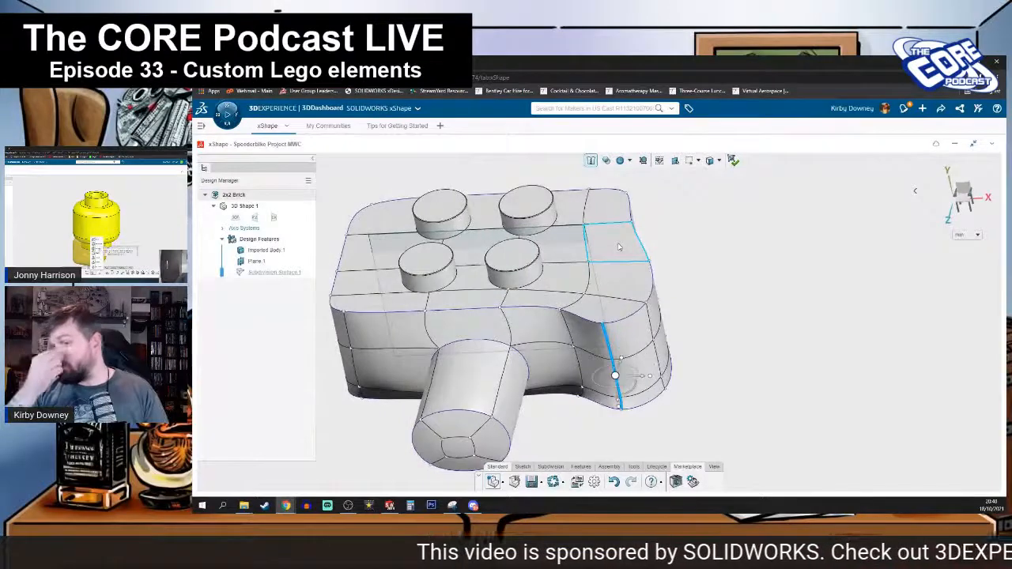
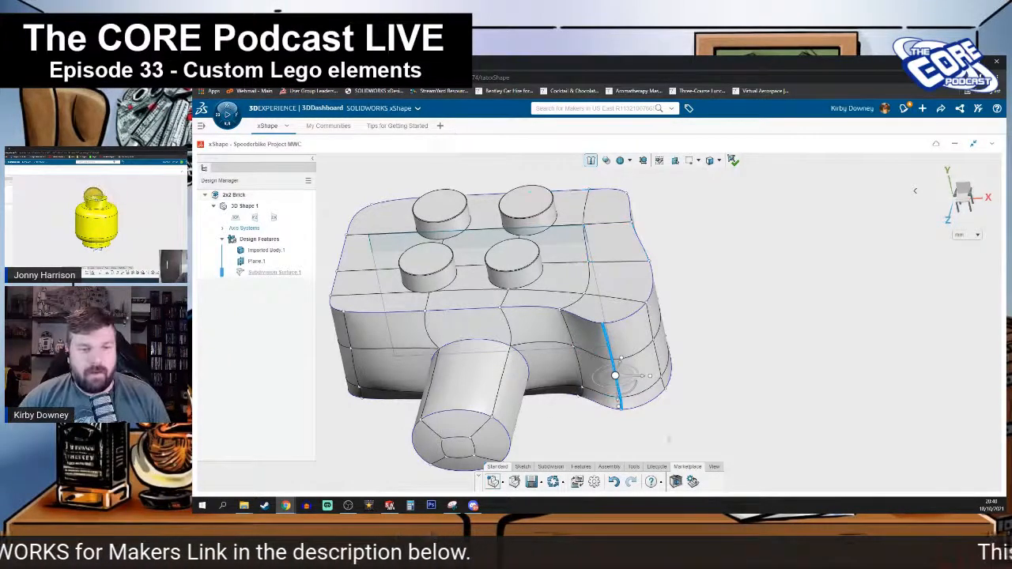
# - Examine the protruding lobe and its edge flow from the front, from underneath and from directly above
pyautogui.moveTo(709, 295); pyautogui.dragTo(605, 343, button='middle')
pyautogui.scroll(3, 605, 343)
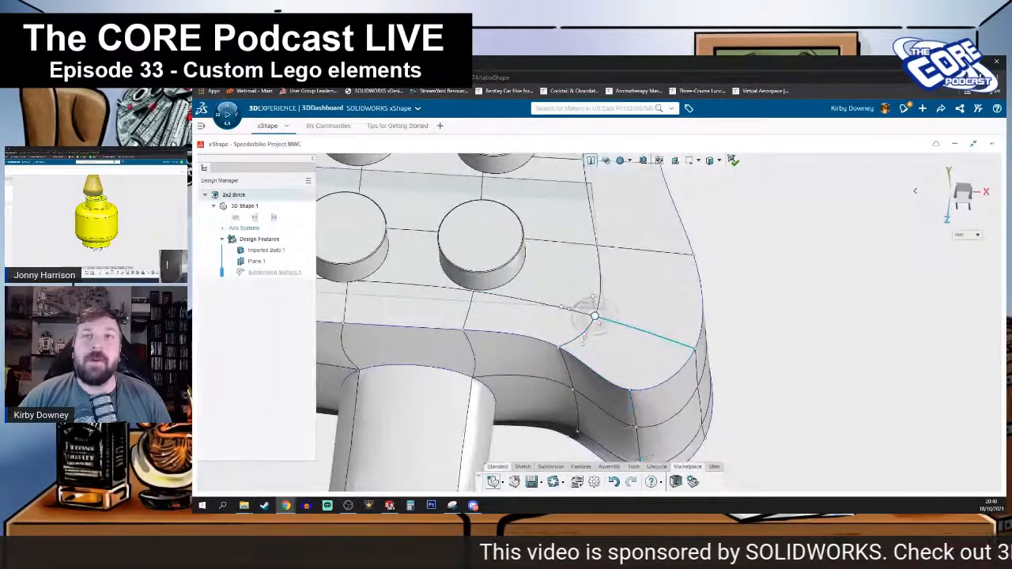
pyautogui.moveTo(595, 317); pyautogui.dragTo(588, 387, button='middle')
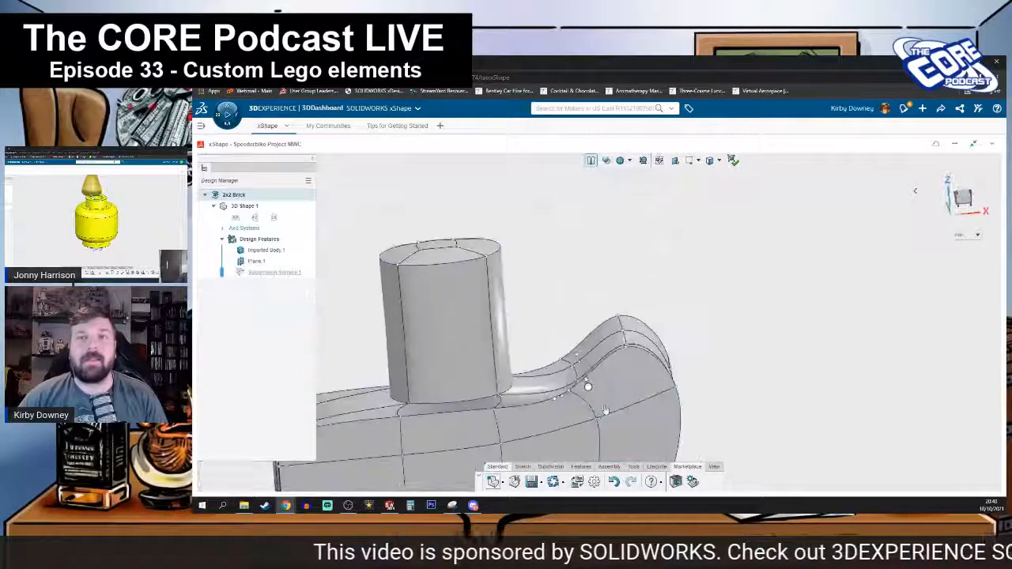
pyautogui.doubleClick(597, 422)
pyautogui.moveTo(588, 298); pyautogui.dragTo(603, 350, button='middle')
pyautogui.scroll(-3, 636, 362)
pyautogui.moveTo(645, 379); pyautogui.dragTo(595, 419, button='middle')
pyautogui.scroll(5, 603, 399)
pyautogui.click(963, 192)
pyautogui.scroll(6, 592, 405)
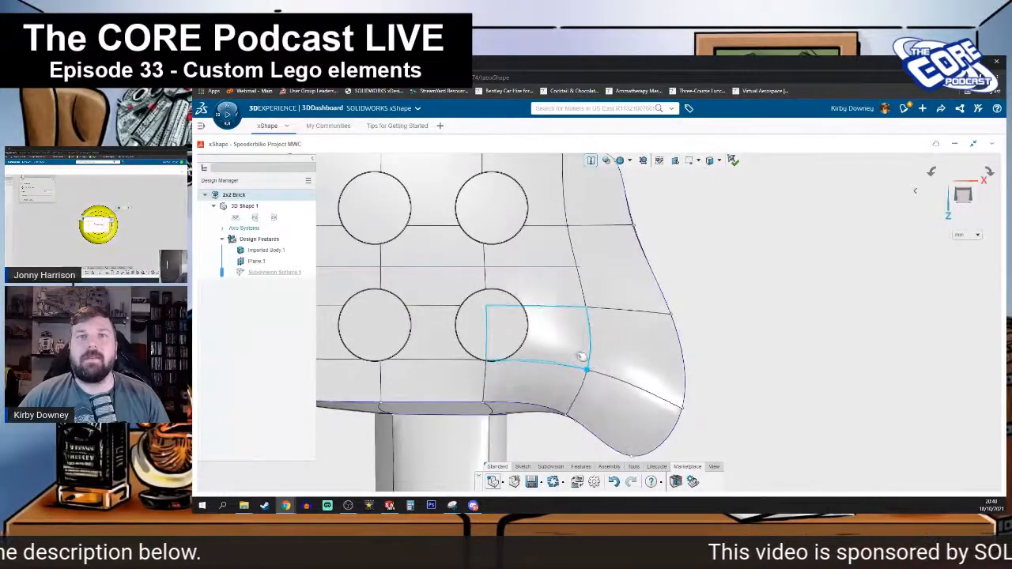
# - Select the top and bottom vertices on the lobe's inner edge line and move them back toward the studs and inward along X
pyautogui.moveTo(577, 348); pyautogui.dragTo(665, 347, button='middle')
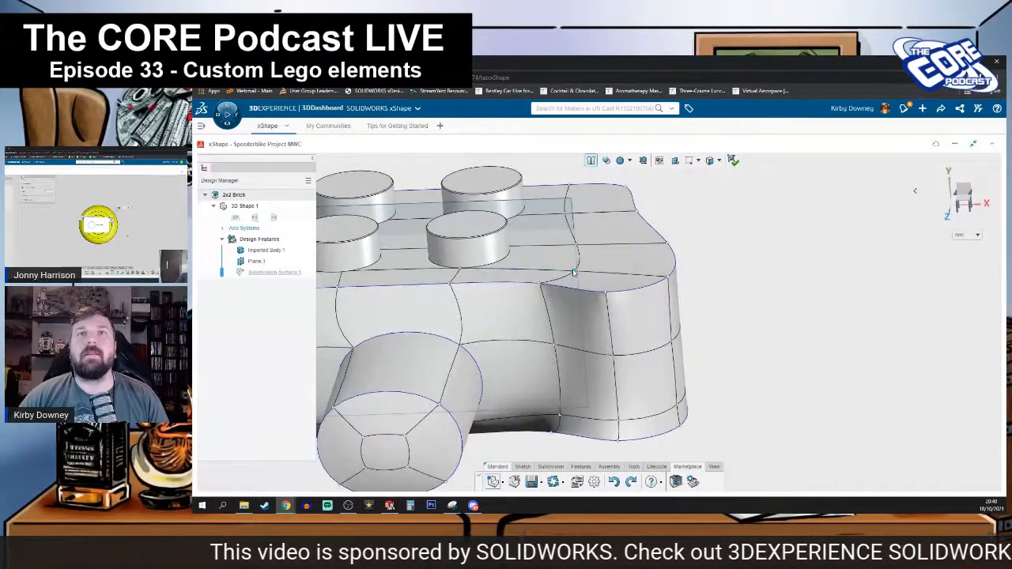
pyautogui.moveTo(577, 434); pyautogui.dragTo(601, 422, button='middle')
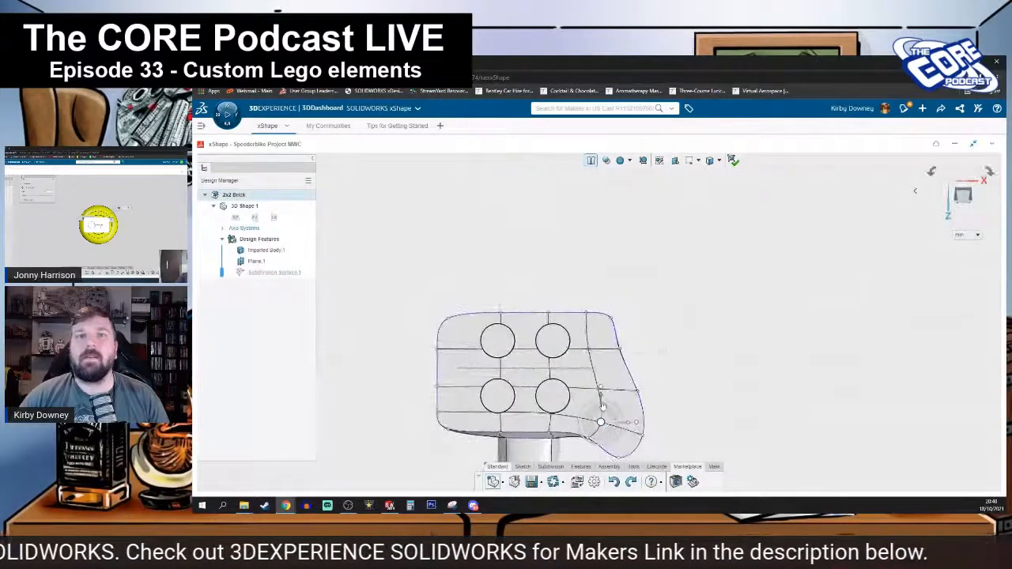
pyautogui.moveTo(603, 394); pyautogui.dragTo(601, 385)
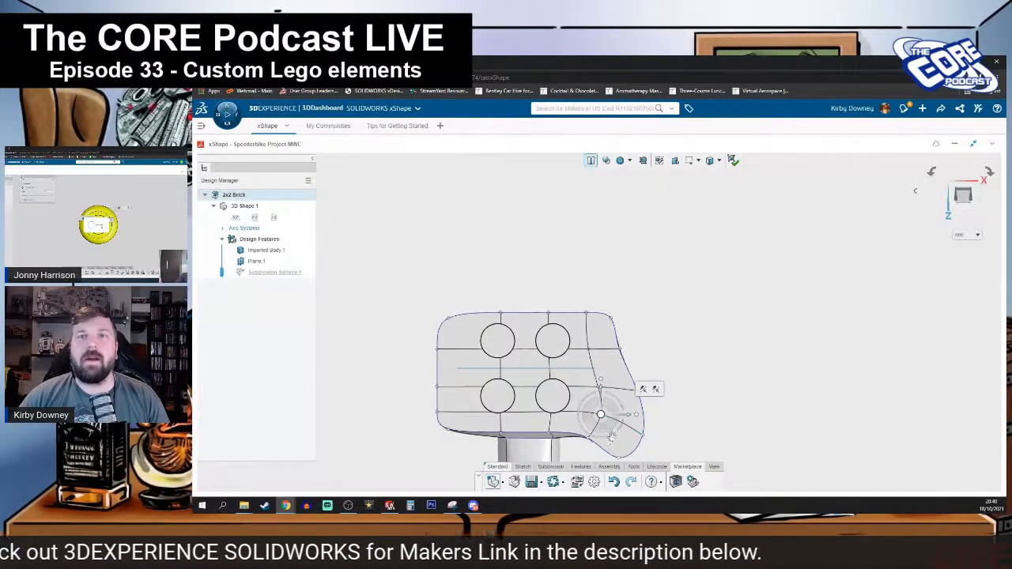
pyautogui.moveTo(626, 434); pyautogui.dragTo(630, 414)
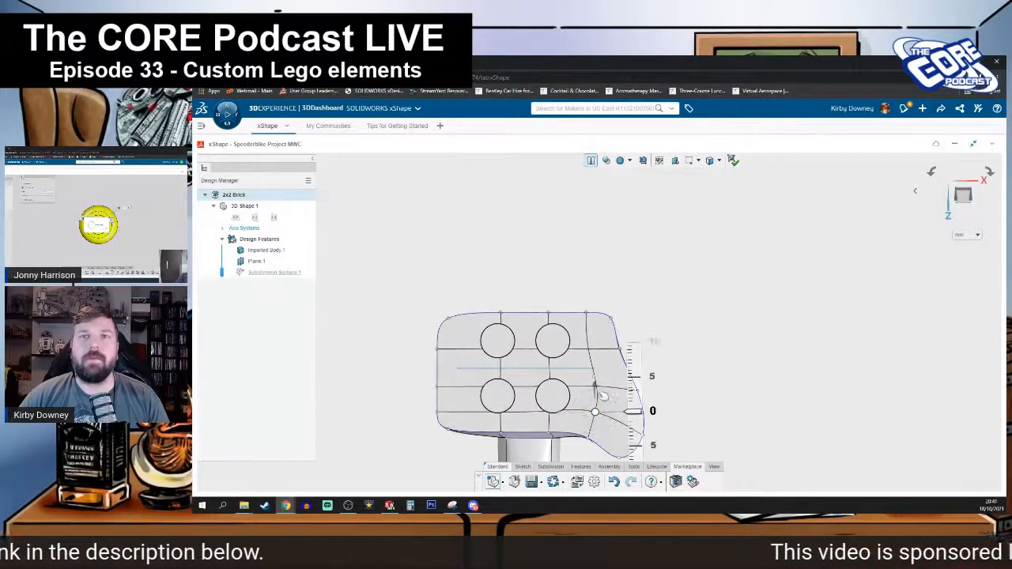
# - Select the two stacked faces on the lobe's outer side and move them slightly in the stub's direction
pyautogui.moveTo(696, 408); pyautogui.dragTo(693, 364, button='middle')
pyautogui.scroll(3, 694, 364)
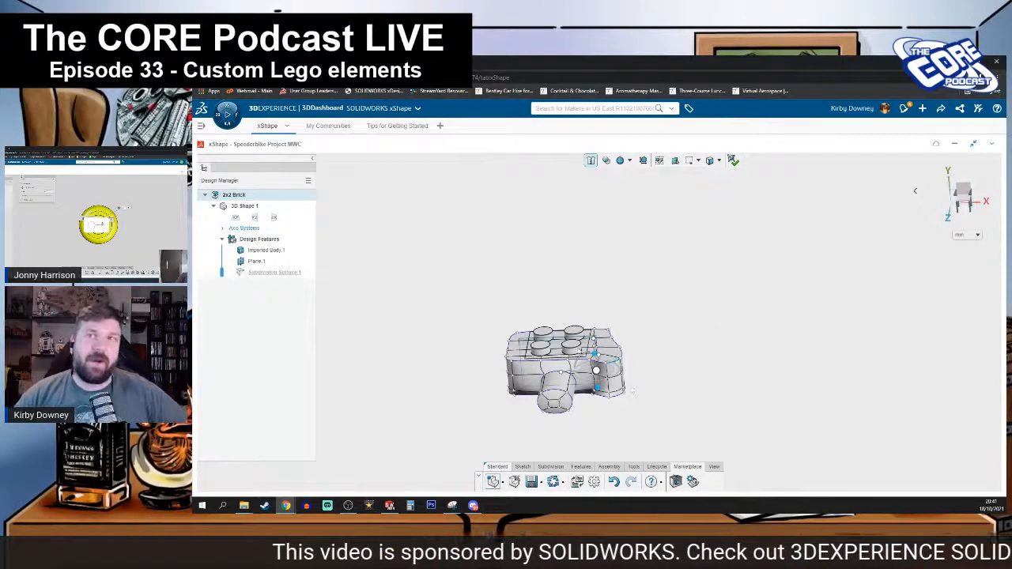
pyautogui.scroll(-5, 632, 390)
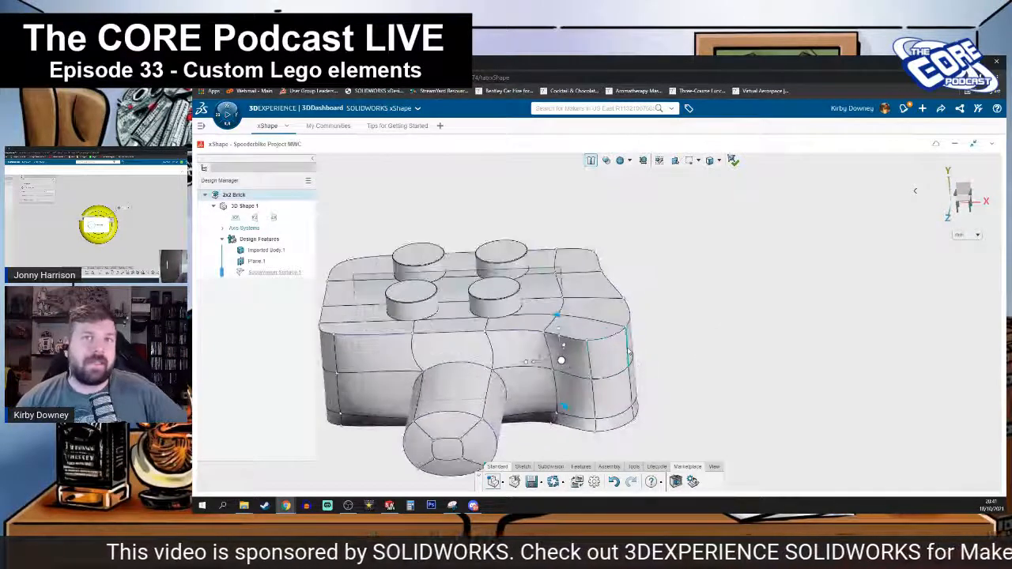
pyautogui.moveTo(558, 387); pyautogui.dragTo(512, 431, button='middle')
pyautogui.moveTo(553, 372); pyautogui.dragTo(609, 369, button='middle')
pyautogui.scroll(3, 622, 368)
pyautogui.click(626, 348)
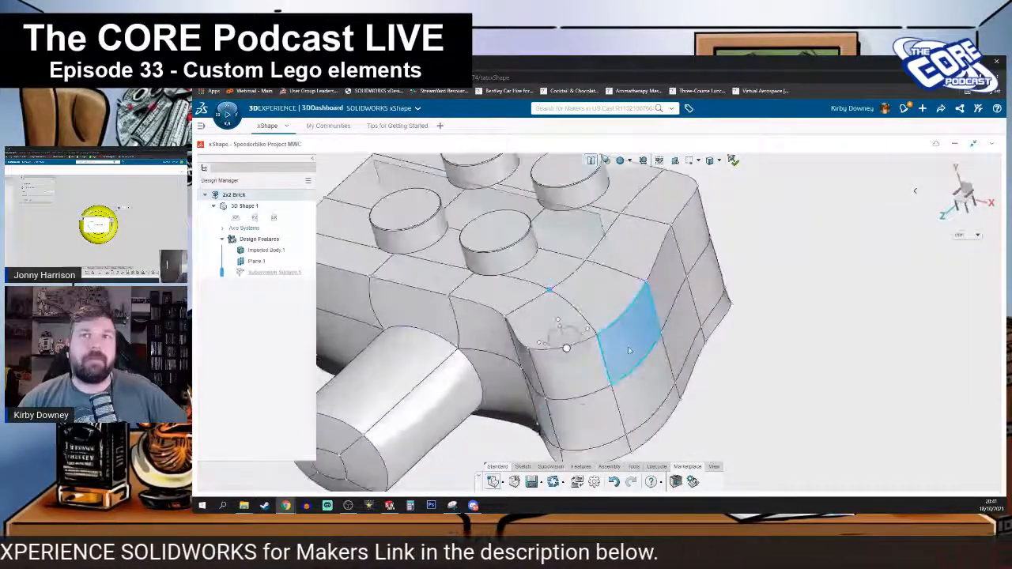
pyautogui.keyDown('ctrl'); pyautogui.click(661, 424); pyautogui.keyUp('ctrl')
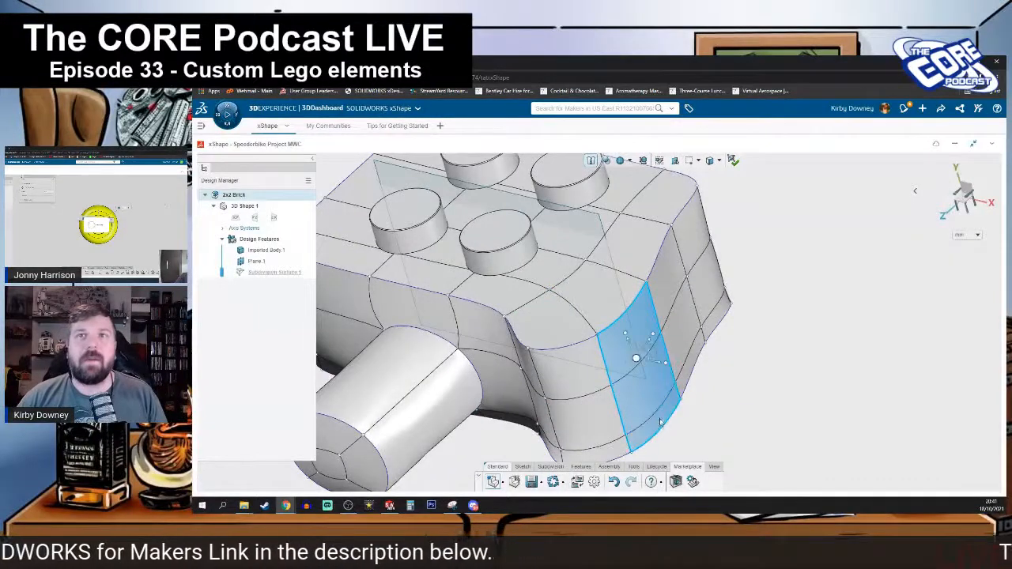
pyautogui.moveTo(643, 372); pyautogui.dragTo(624, 382)
pyautogui.moveTo(554, 427)
pyautogui.mouseDown(button='middle')
pyautogui.moveTo(527, 420)
pyautogui.moveTo(559, 389)
pyautogui.moveTo(570, 402)
pyautogui.moveTo(545, 432)
pyautogui.moveTo(538, 419)
pyautogui.mouseUp(button='middle')
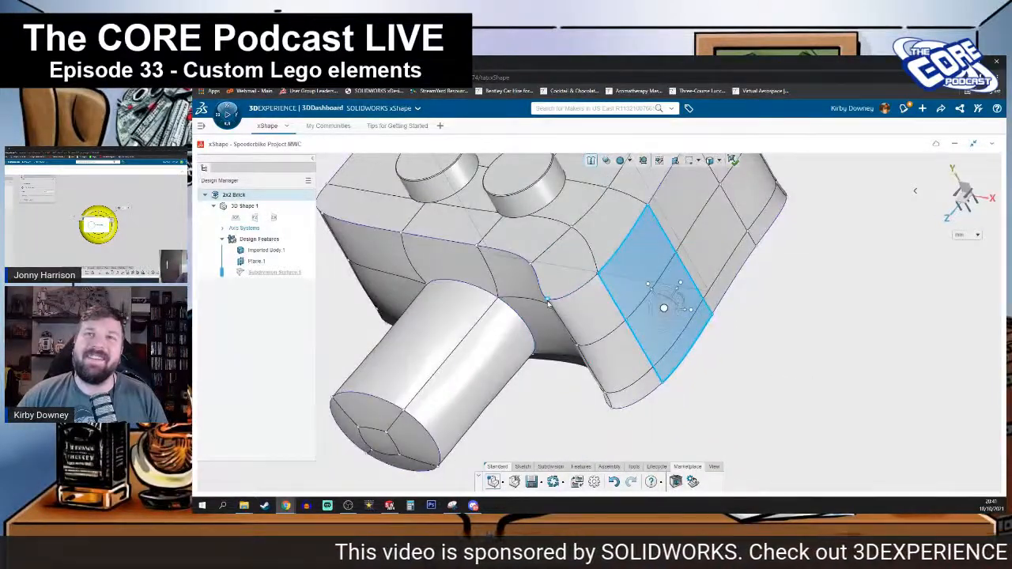
# - Select the vertex at the lobe's upper stub-side corner, move it upward slightly and clear the selection
pyautogui.click(548, 301)
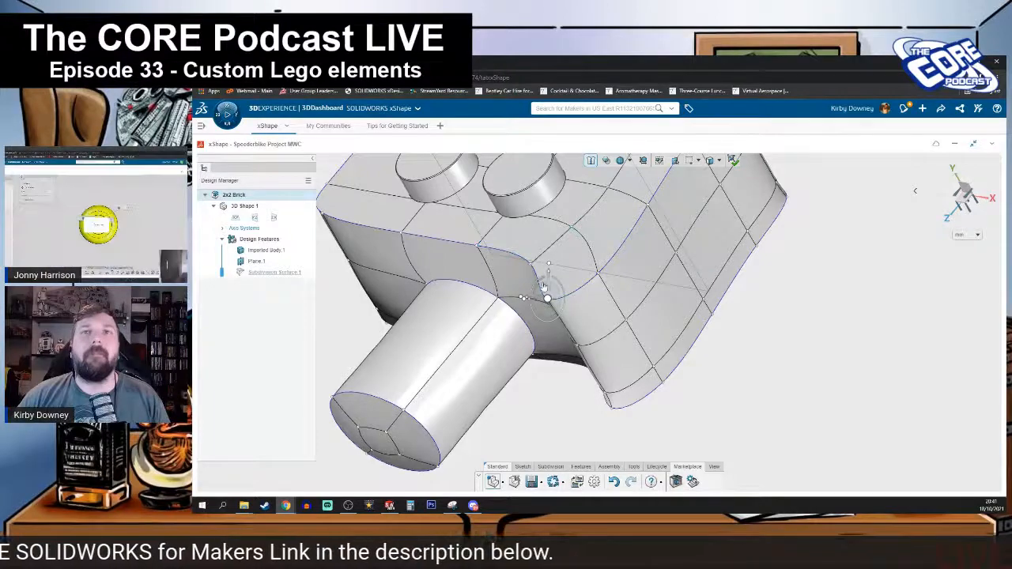
pyautogui.moveTo(547, 283); pyautogui.dragTo(550, 254)
pyautogui.moveTo(525, 270); pyautogui.dragTo(667, 237, button='middle')
pyautogui.click(662, 251)
# - Select the upper corner vertex on the lobe's stub side and align its manipulator to XYZ
pyautogui.moveTo(736, 424); pyautogui.dragTo(609, 288, button='middle')
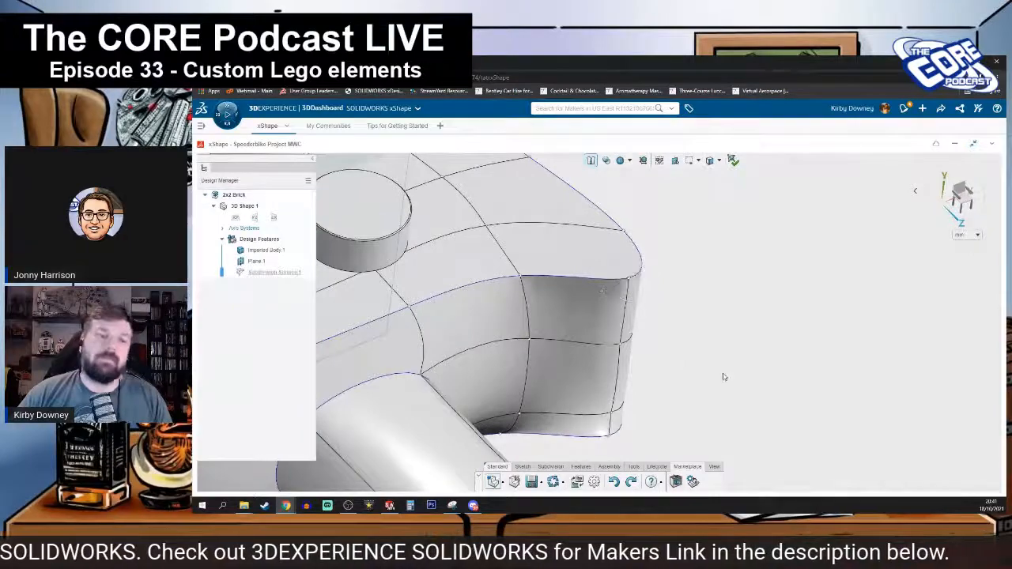
pyautogui.moveTo(723, 379); pyautogui.dragTo(449, 372, button='middle')
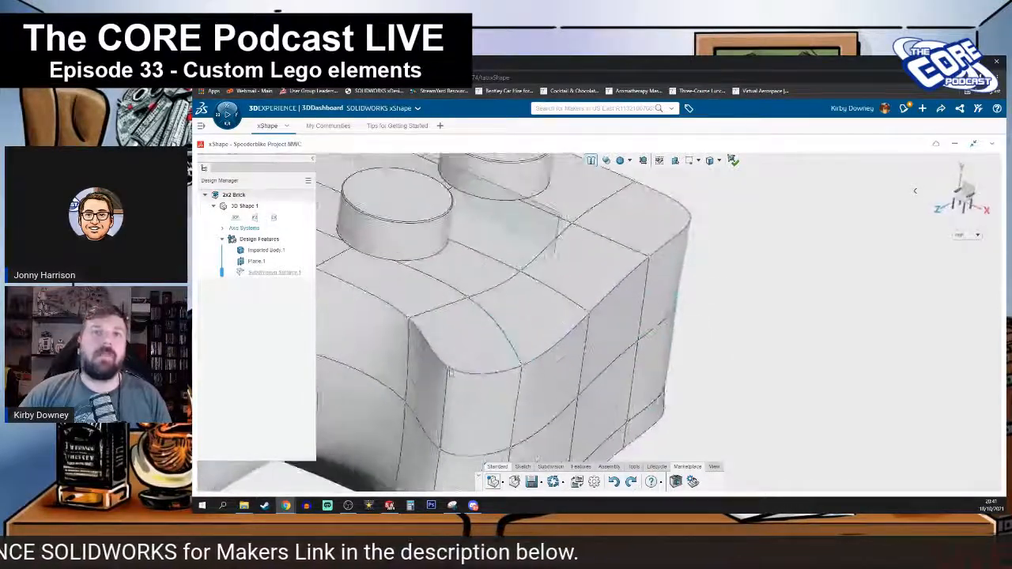
pyautogui.click(492, 379)
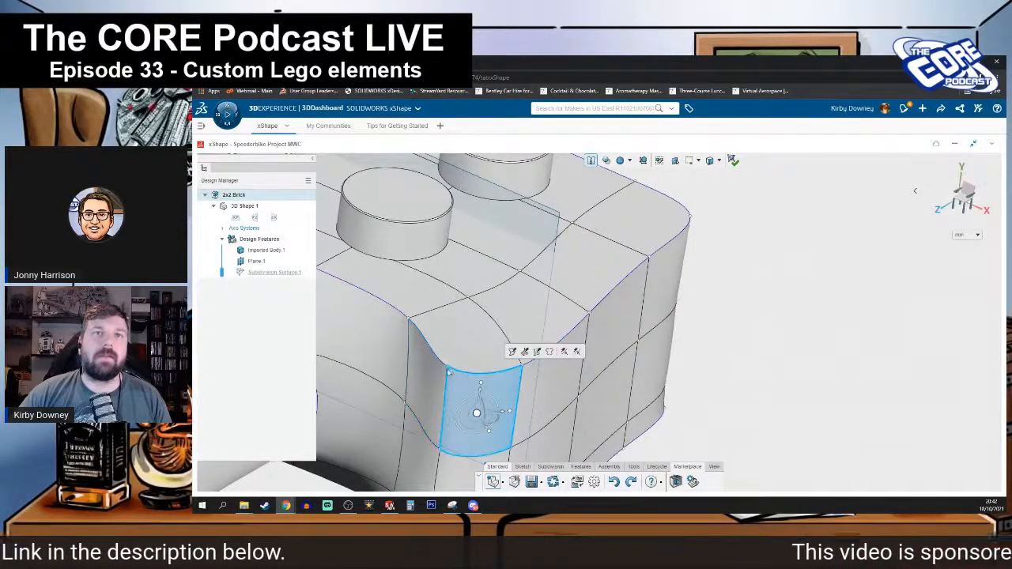
pyautogui.click(447, 371)
pyautogui.rightClick(448, 367)
pyautogui.click(467, 403)
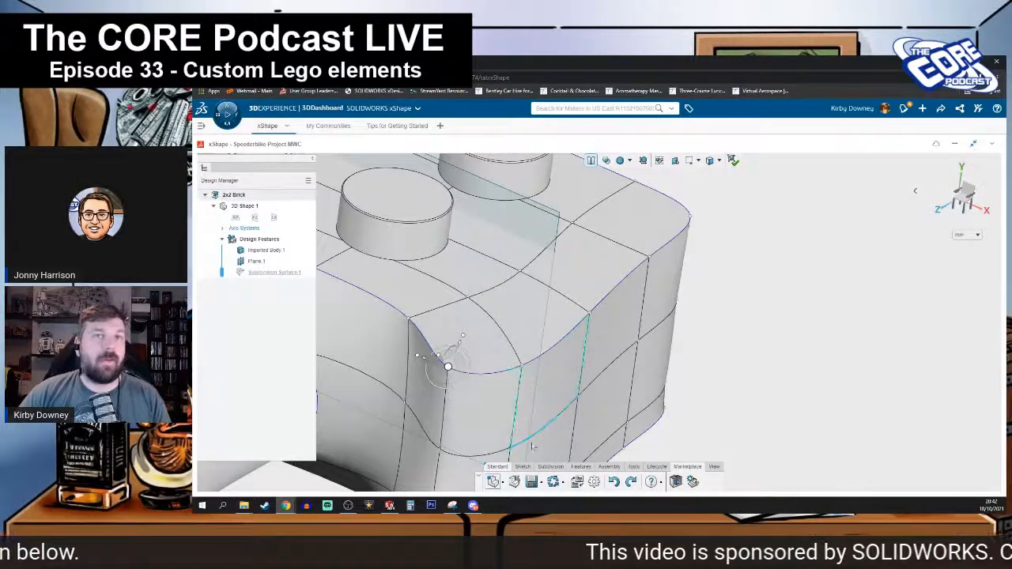
pyautogui.rightClick(447, 369)
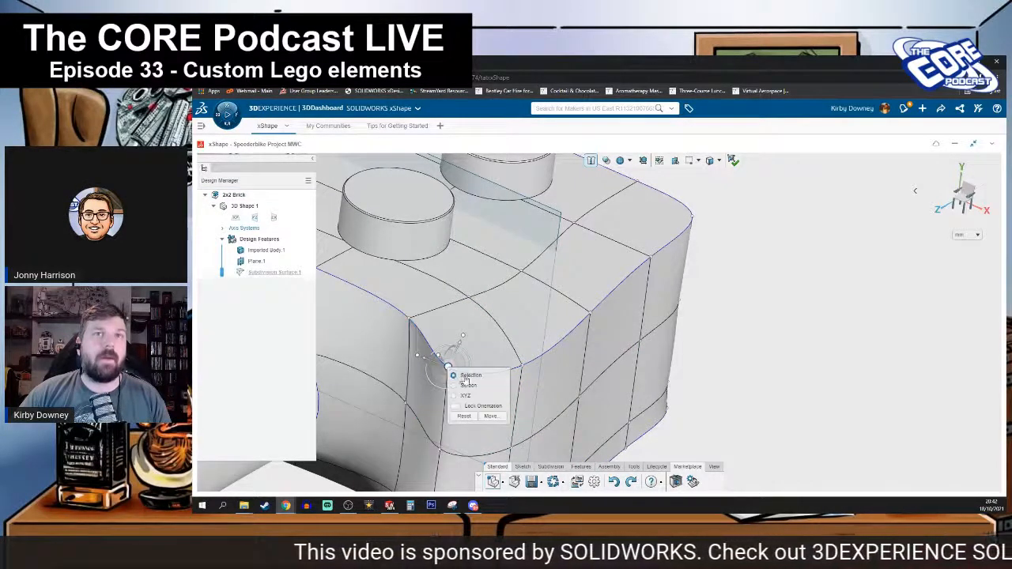
pyautogui.press('Escape')
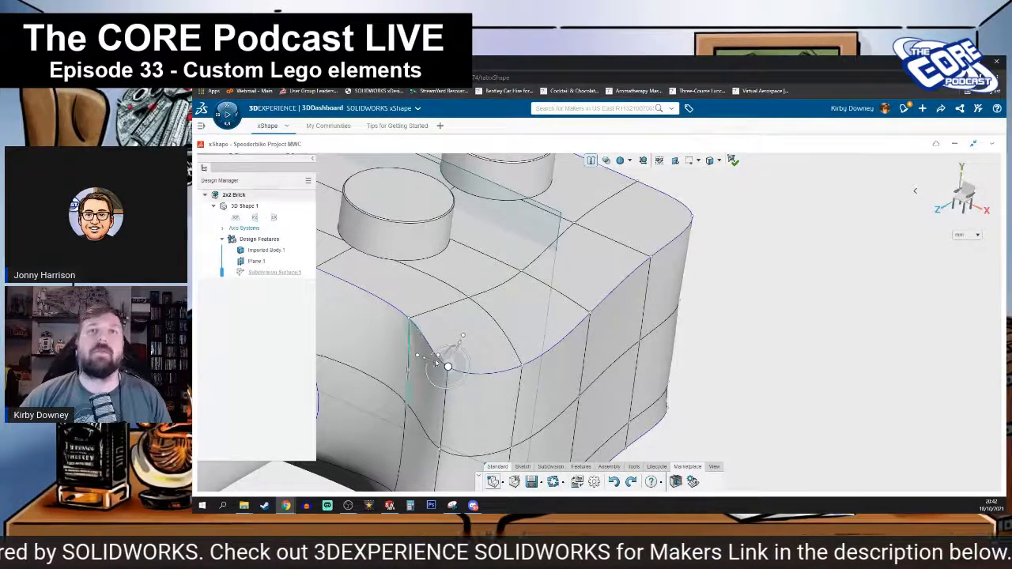
pyautogui.rightClick(447, 369)
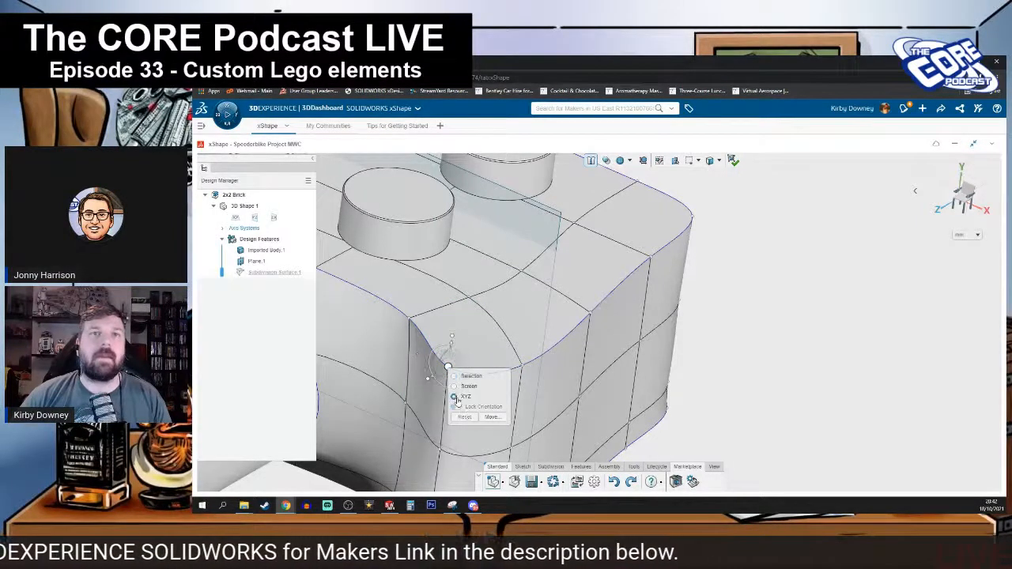
pyautogui.click(457, 397)
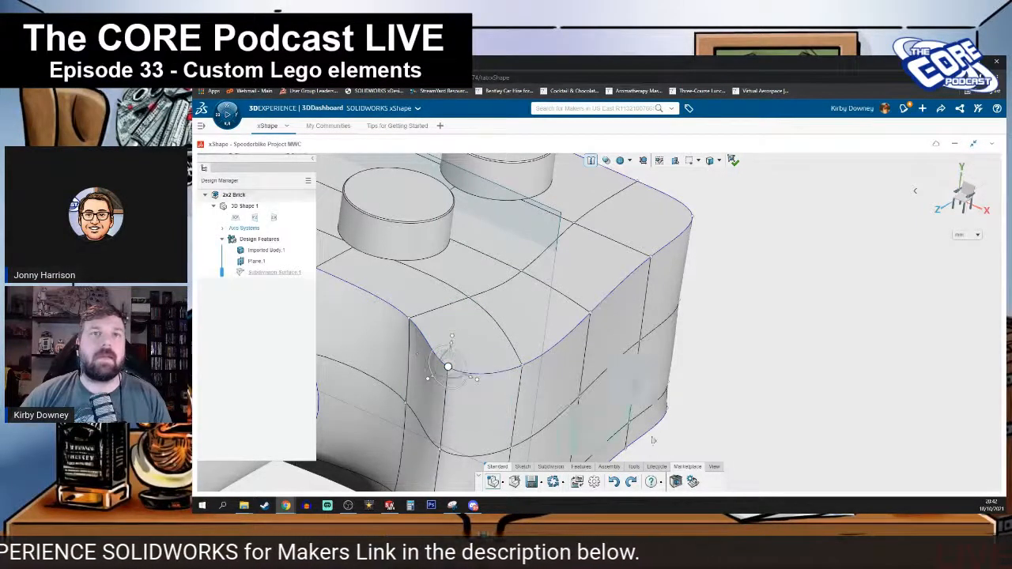
# - Try moving the corner vertex with the manipulator aligned to Screen
pyautogui.rightClick(448, 369)
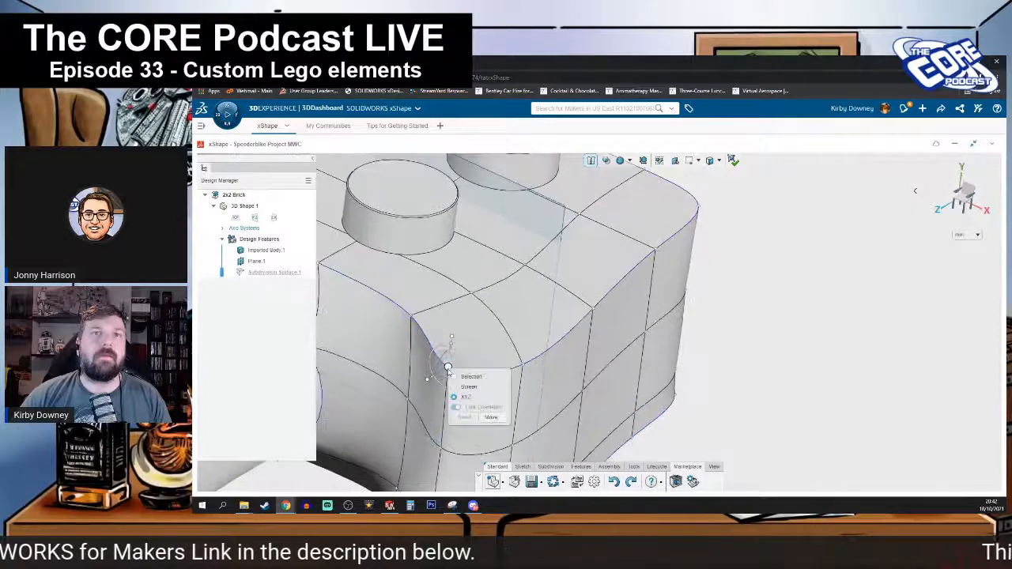
pyautogui.click(455, 387)
pyautogui.moveTo(472, 372)
pyautogui.mouseDown()
pyautogui.moveTo(520, 373)
pyautogui.moveTo(414, 373)
pyautogui.moveTo(463, 364)
pyautogui.mouseUp()
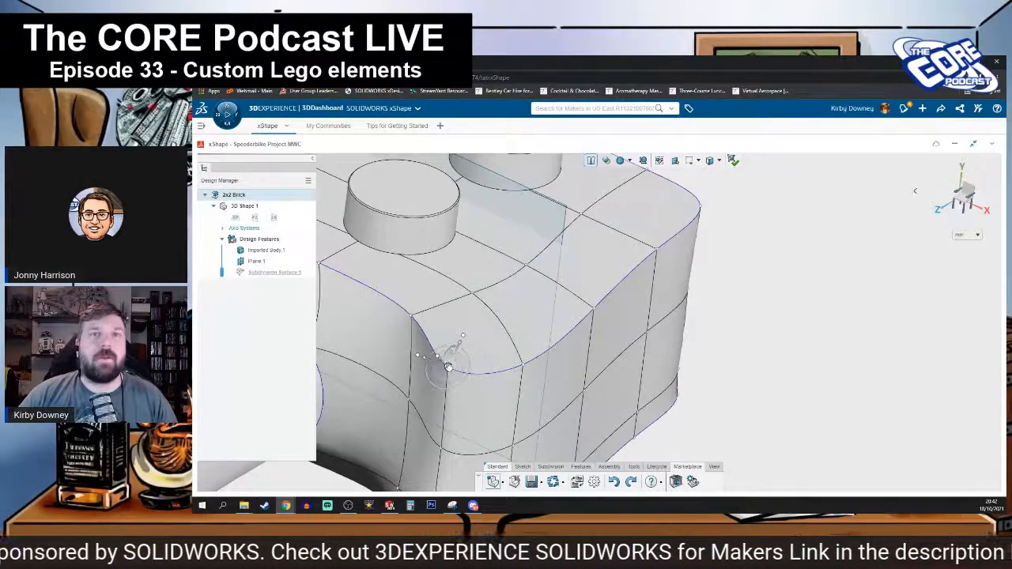
# - Align the manipulator to XYZ and move the lobe's upper corner vertex back along Z toward the brick
pyautogui.rightClick(447, 368)
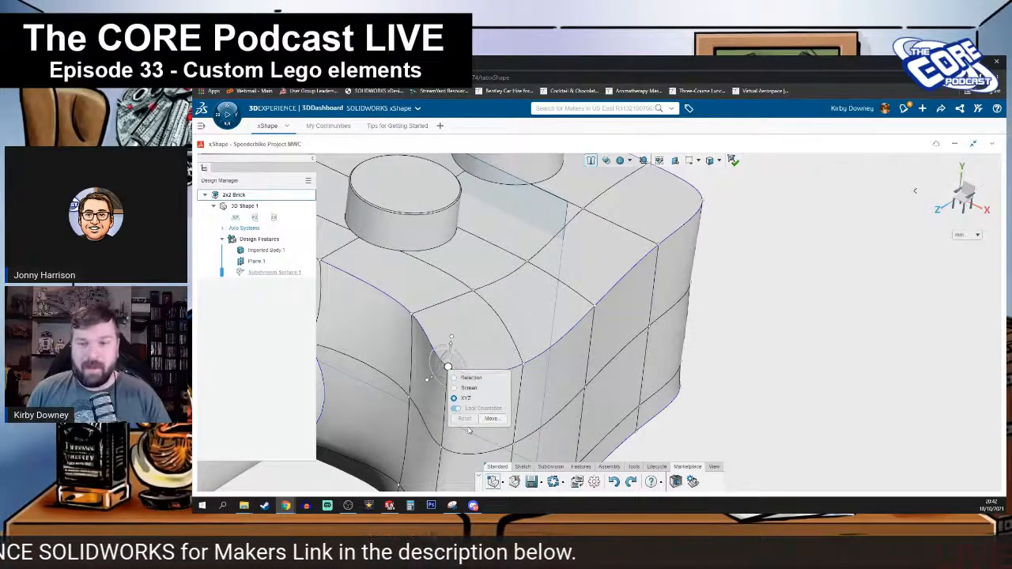
pyautogui.click(468, 431)
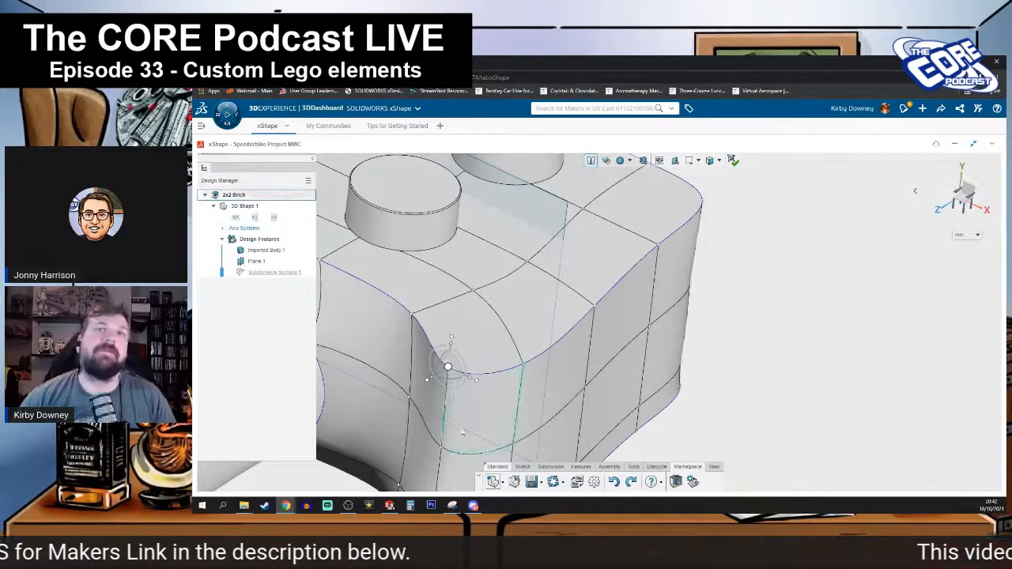
pyautogui.moveTo(433, 378); pyautogui.dragTo(458, 363)
# - Insert three edge loops around the round stub through its lengthwise edge
pyautogui.moveTo(691, 411); pyautogui.dragTo(664, 317, button='middle')
pyautogui.scroll(-3, 515, 310)
pyautogui.click(514, 310)
pyautogui.moveTo(515, 309); pyautogui.dragTo(489, 297, button='middle')
pyautogui.scroll(5, 485, 306)
pyautogui.click(486, 306)
pyautogui.click(553, 302)
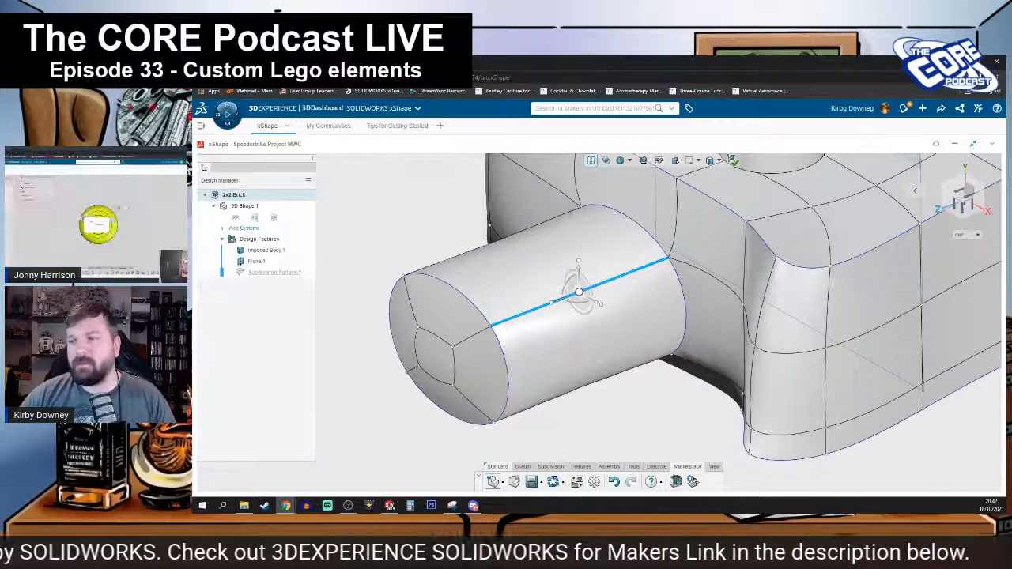
pyautogui.click(609, 467)
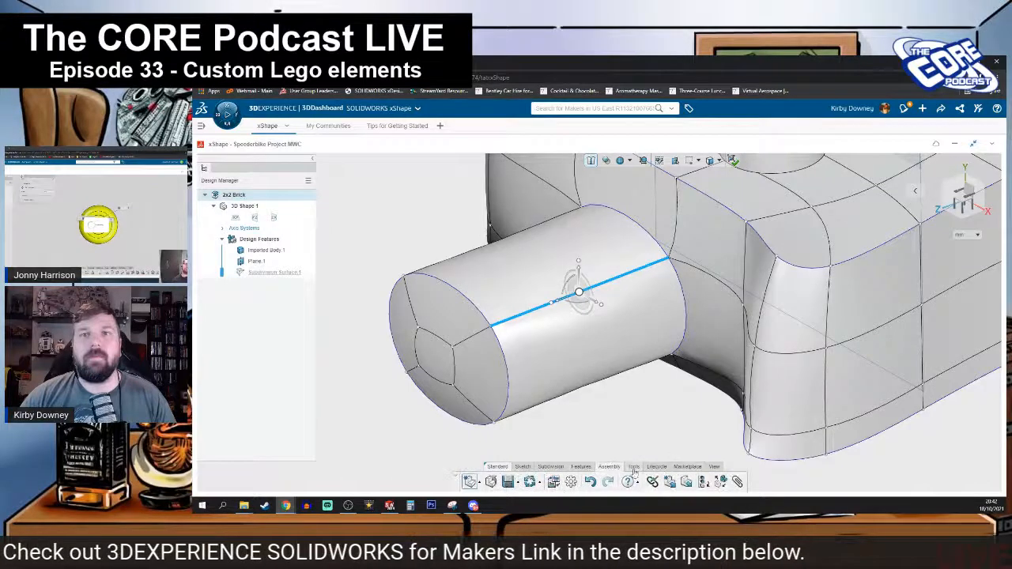
pyautogui.click(522, 467)
pyautogui.click(549, 467)
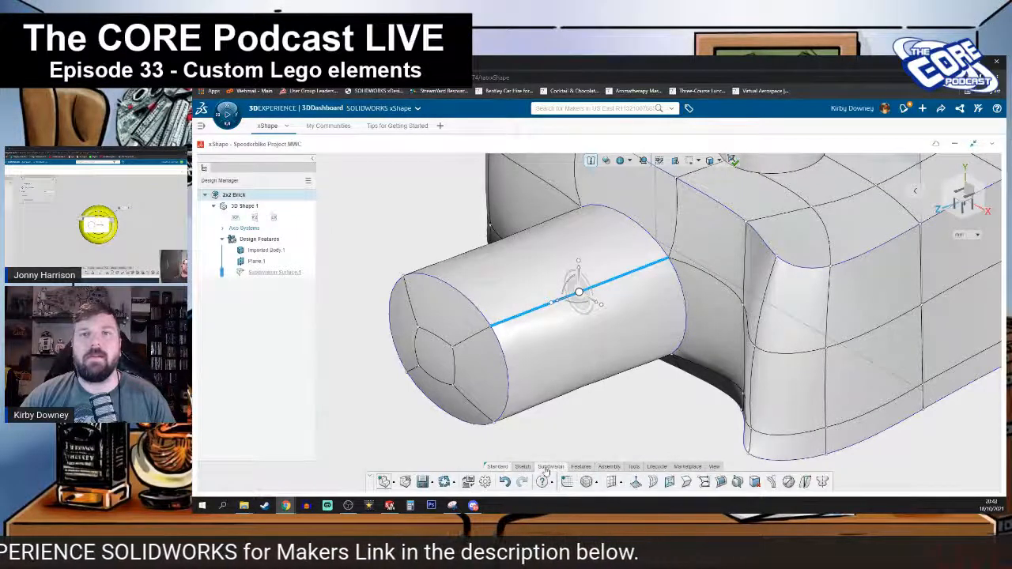
pyautogui.click(651, 482)
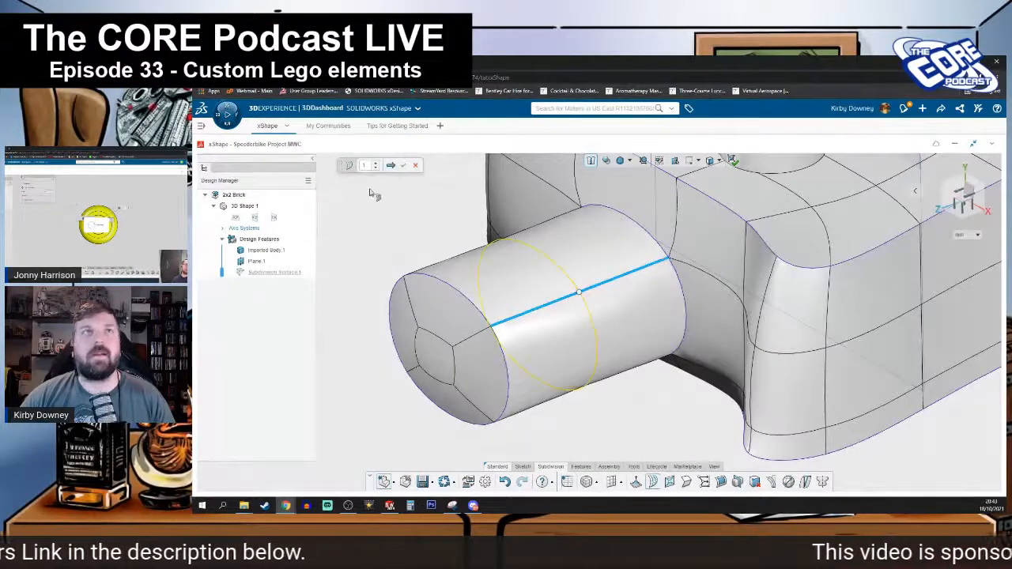
pyautogui.click(375, 164)
pyautogui.click(377, 163)
pyautogui.click(403, 165)
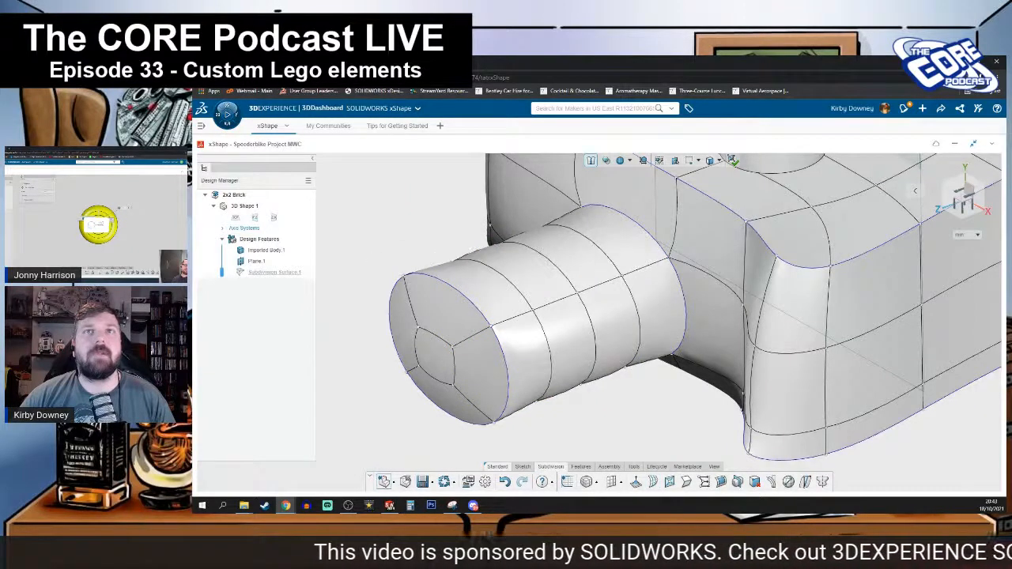
# - Move the upper segment of the edge loop nearest the stub's end toward the end face
pyautogui.click(501, 278)
pyautogui.moveTo(465, 277); pyautogui.dragTo(449, 284)
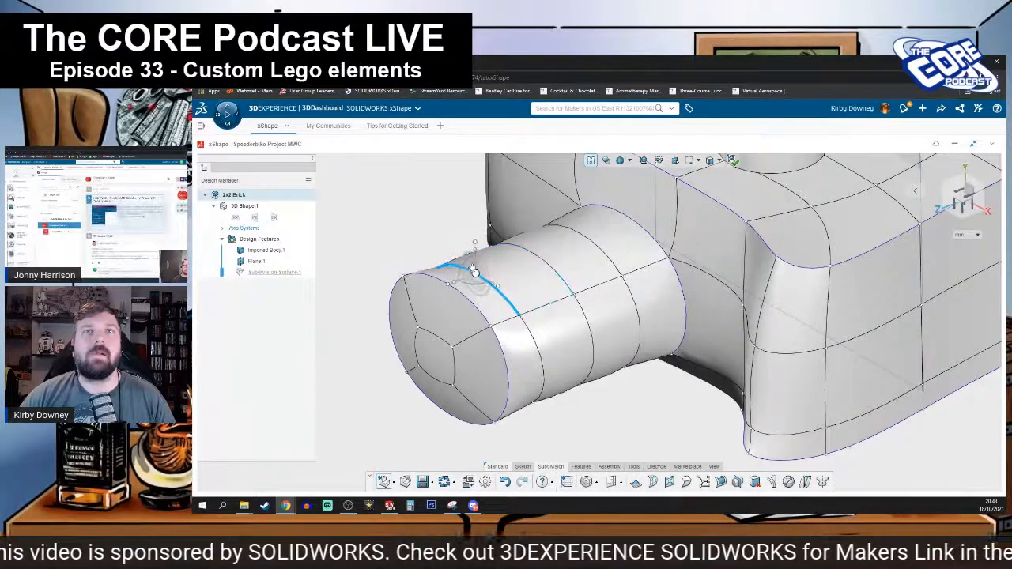
pyautogui.click(535, 278)
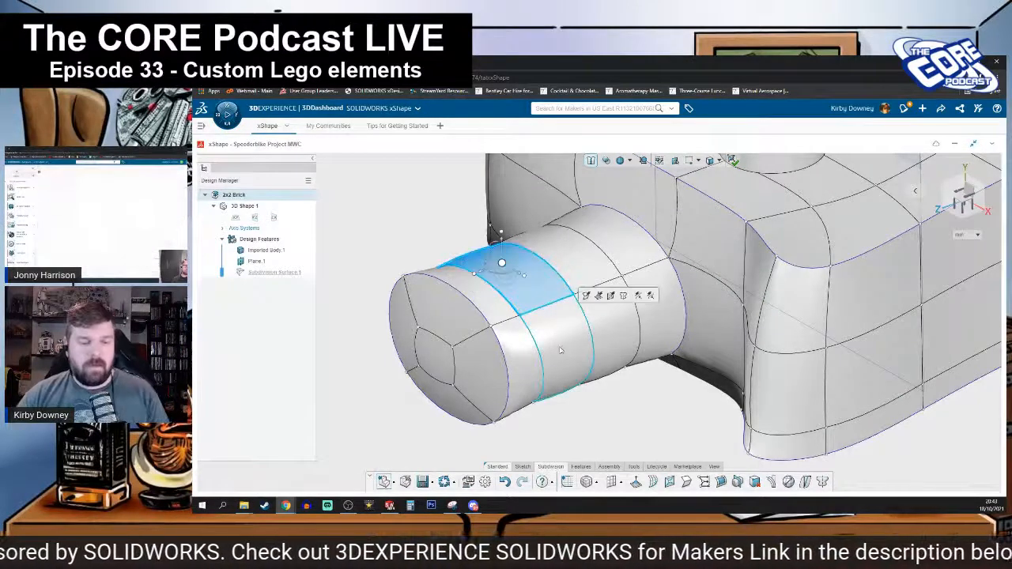
# - Crease the full edge loop nearest the stub's end face
pyautogui.click(536, 345)
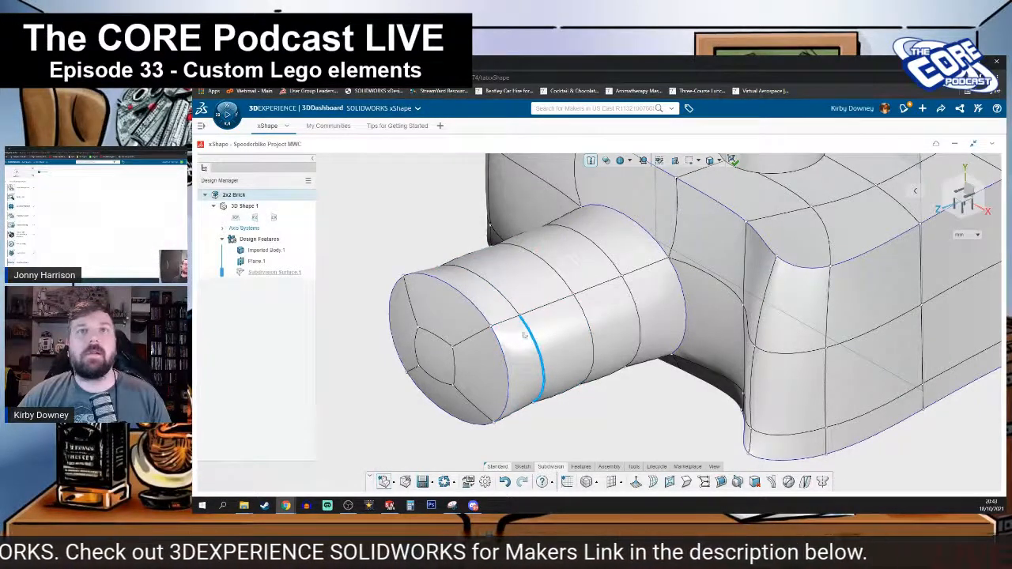
pyautogui.doubleClick(510, 307)
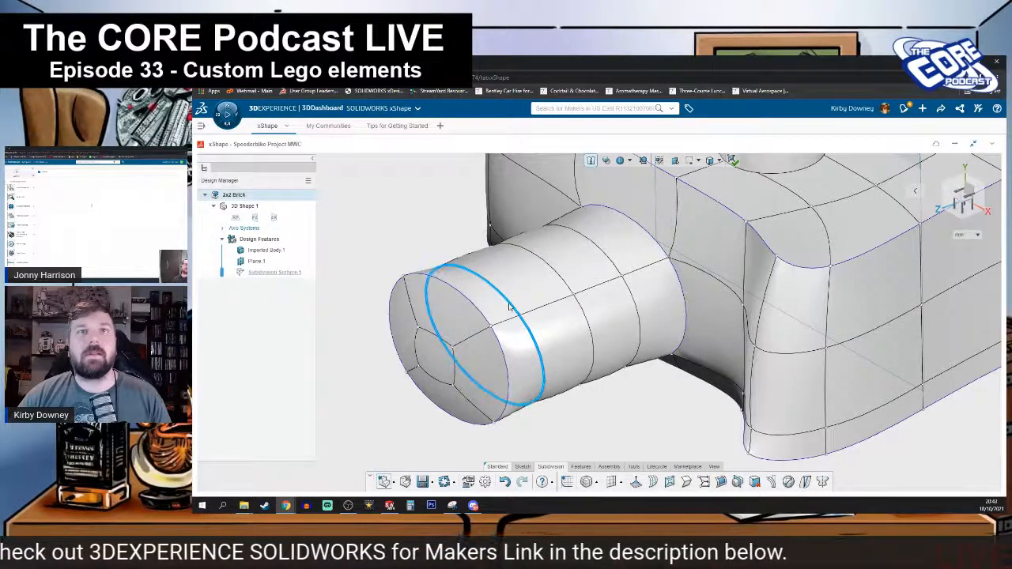
pyautogui.click(685, 484)
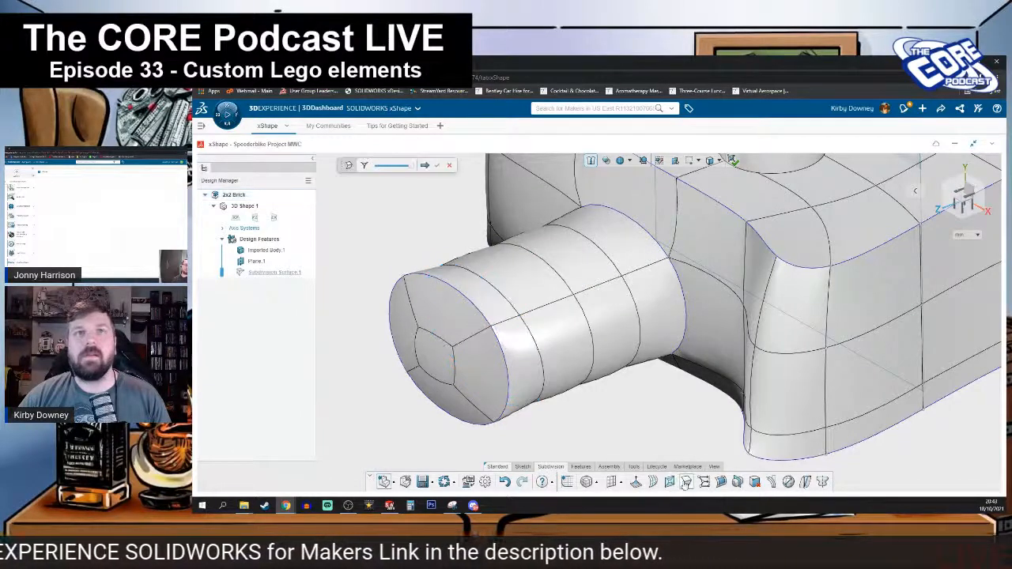
pyautogui.click(437, 165)
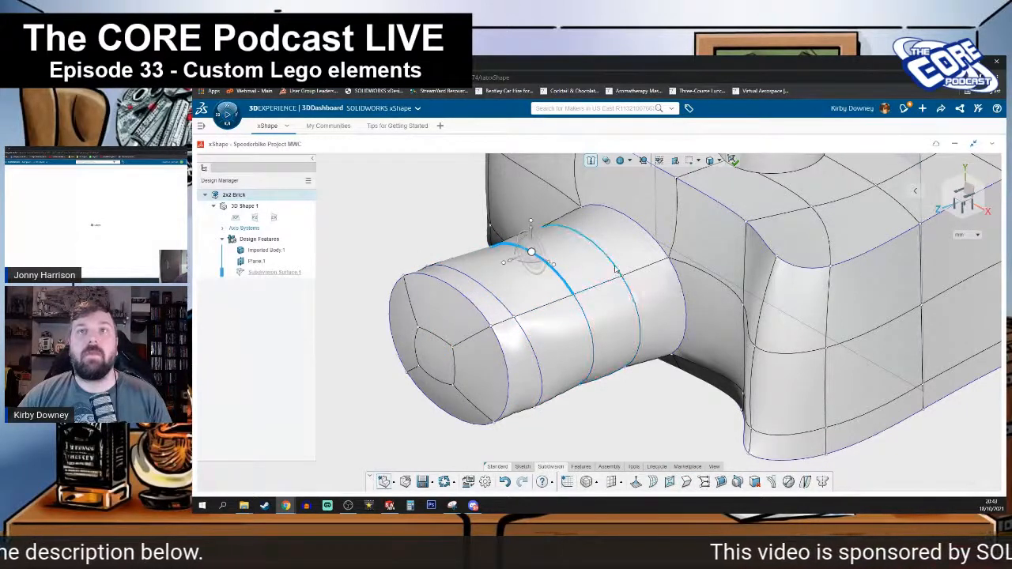
pyautogui.click(623, 429)
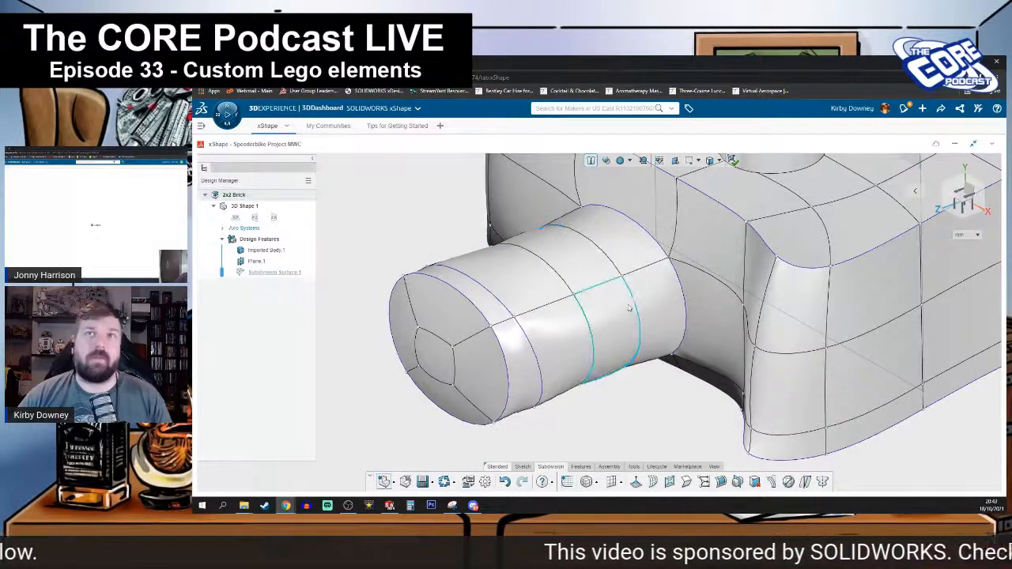
pyautogui.doubleClick(638, 316)
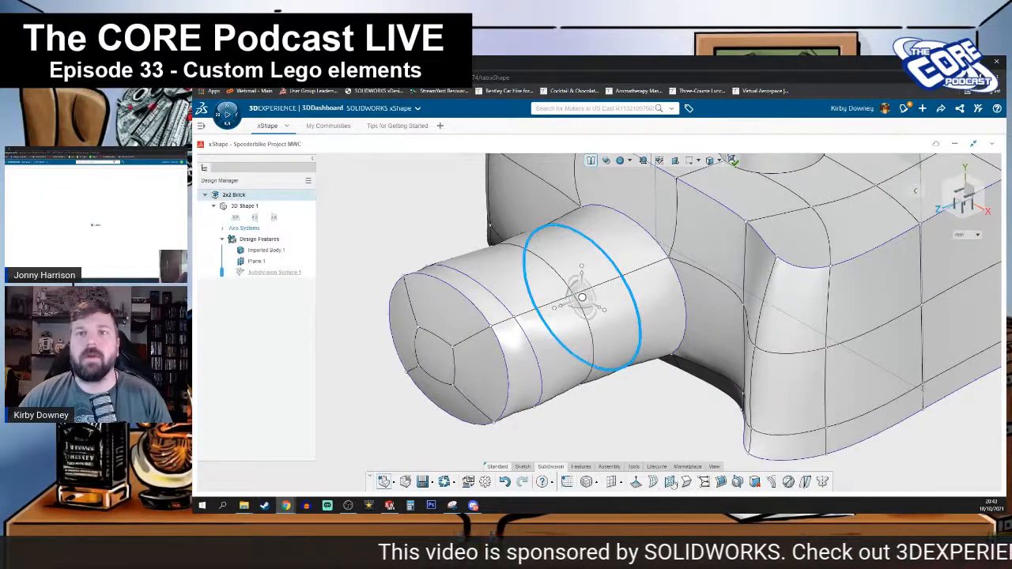
pyautogui.click(653, 482)
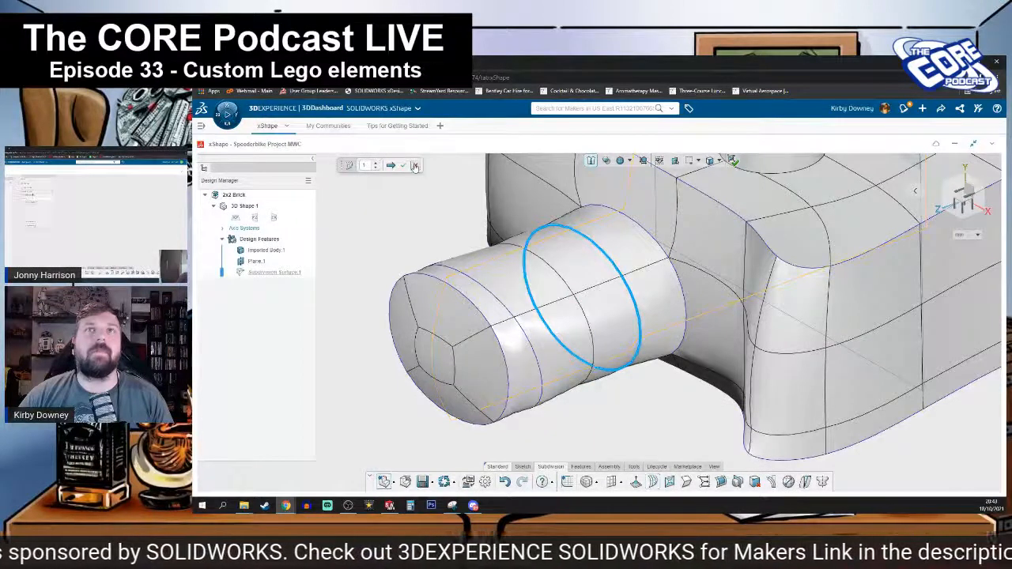
pyautogui.click(415, 165)
# - Crease the full inserted edge loop closest to the brick on the round stub
pyautogui.click(637, 310)
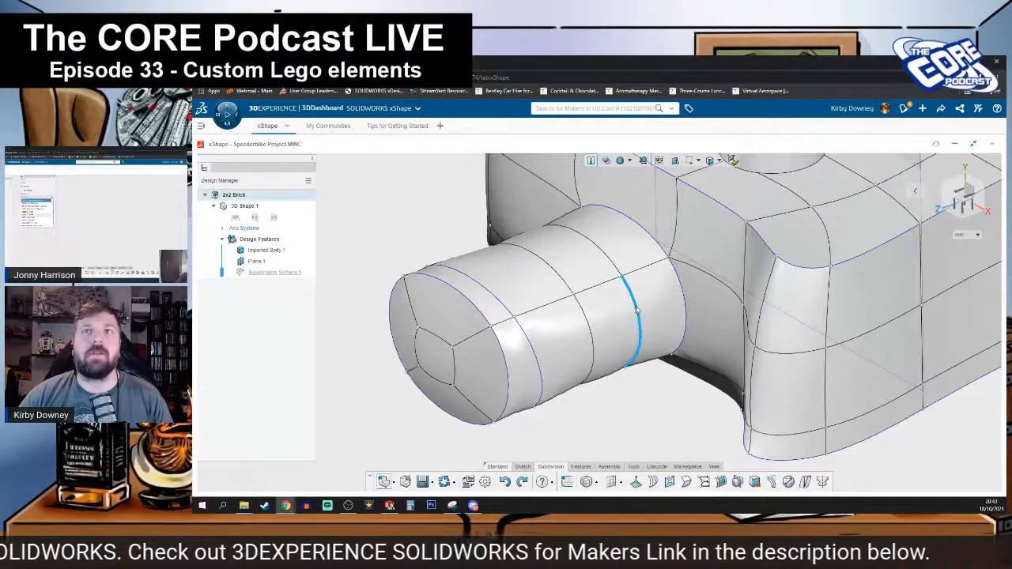
pyautogui.doubleClick(609, 260)
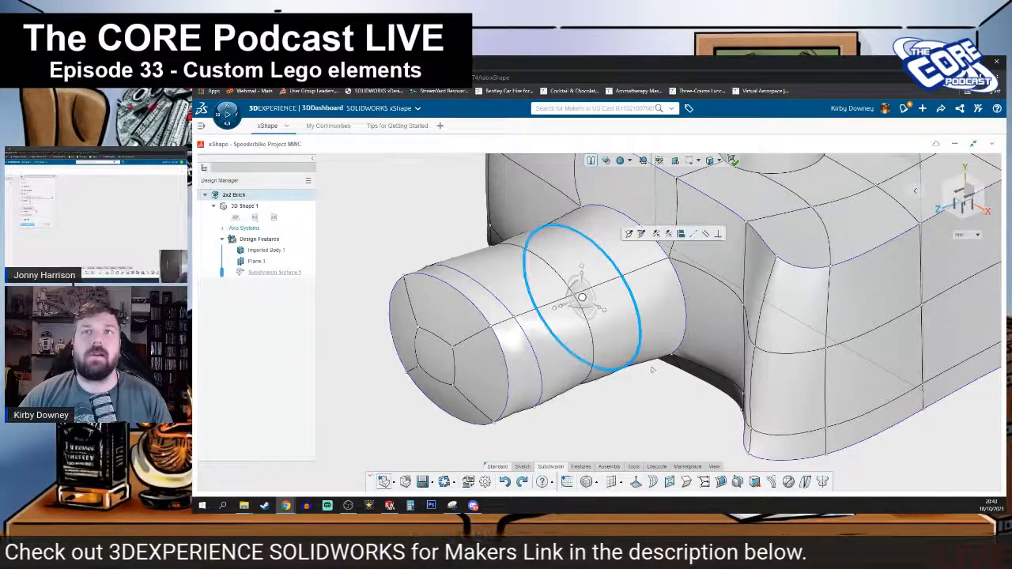
pyautogui.click(685, 484)
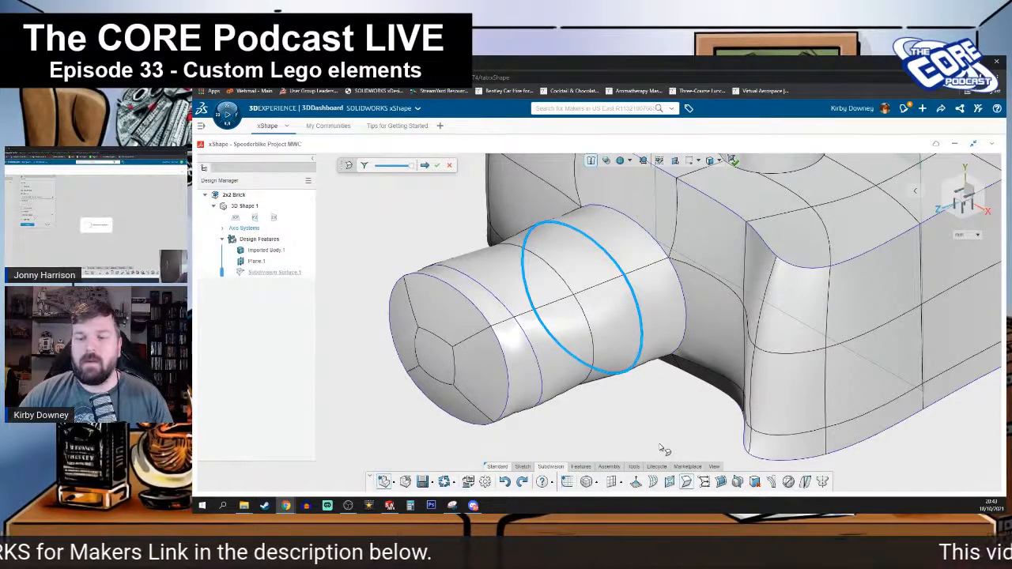
pyautogui.click(436, 166)
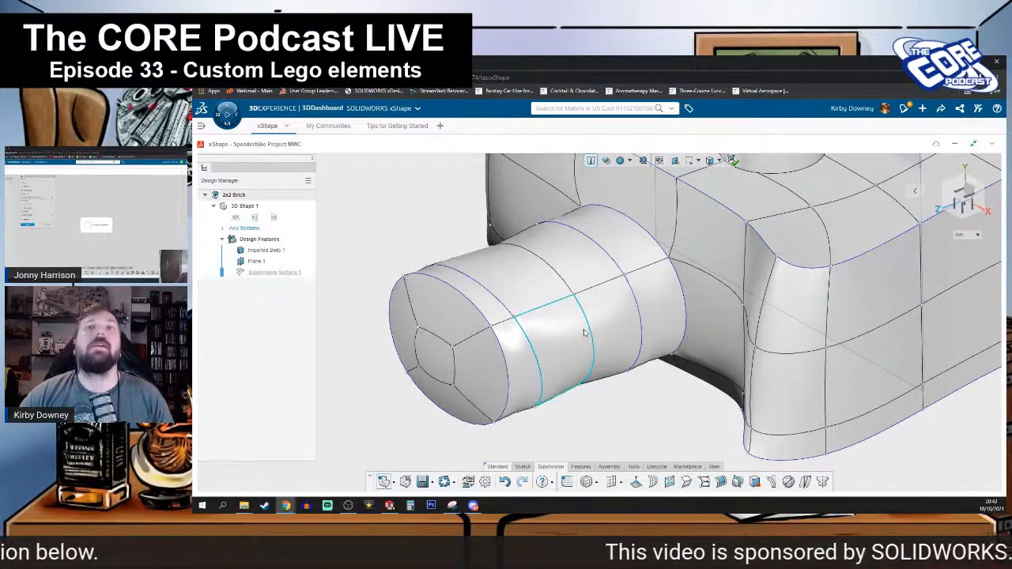
# - Try to pull the stub's side face between the middle and brick-side edge loops downward
pyautogui.click(624, 338)
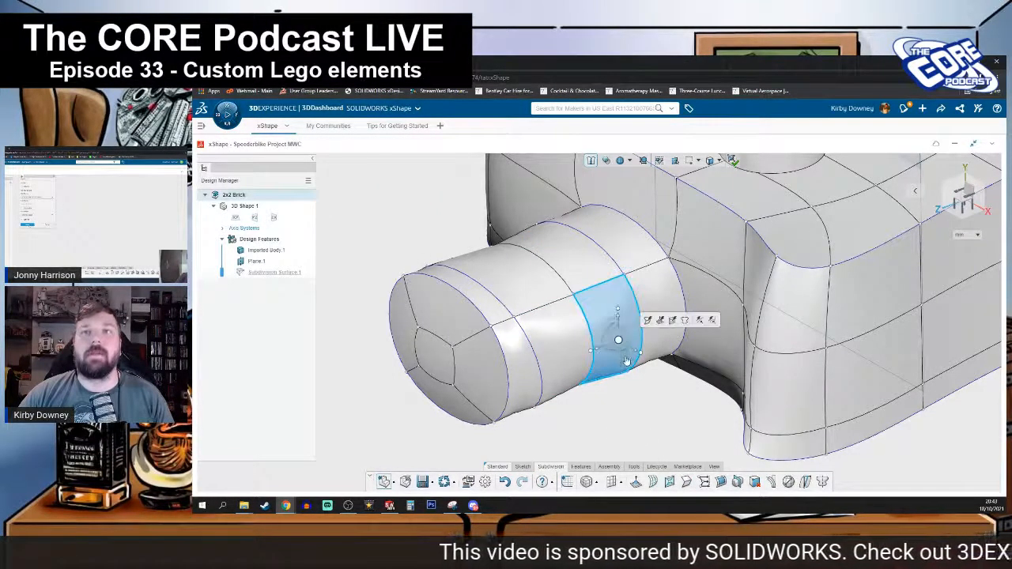
pyautogui.moveTo(619, 343); pyautogui.dragTo(686, 431)
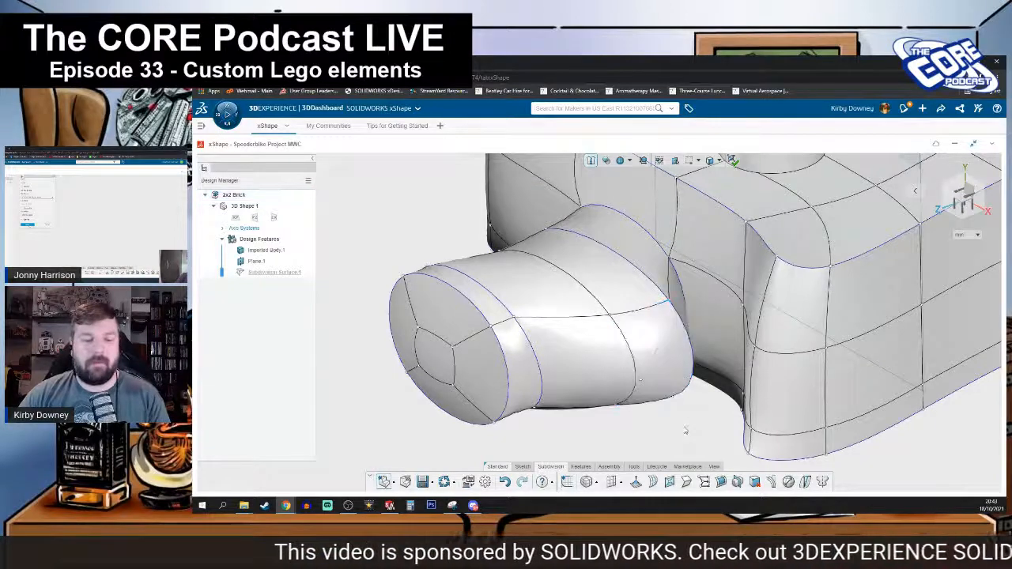
pyautogui.hotkey('ctrl', 'z')
# - Try moving the whole band of faces around the middle of the stub upward
pyautogui.click(569, 384)
pyautogui.moveTo(569, 383); pyautogui.dragTo(558, 411, button='middle')
pyautogui.click(560, 413)
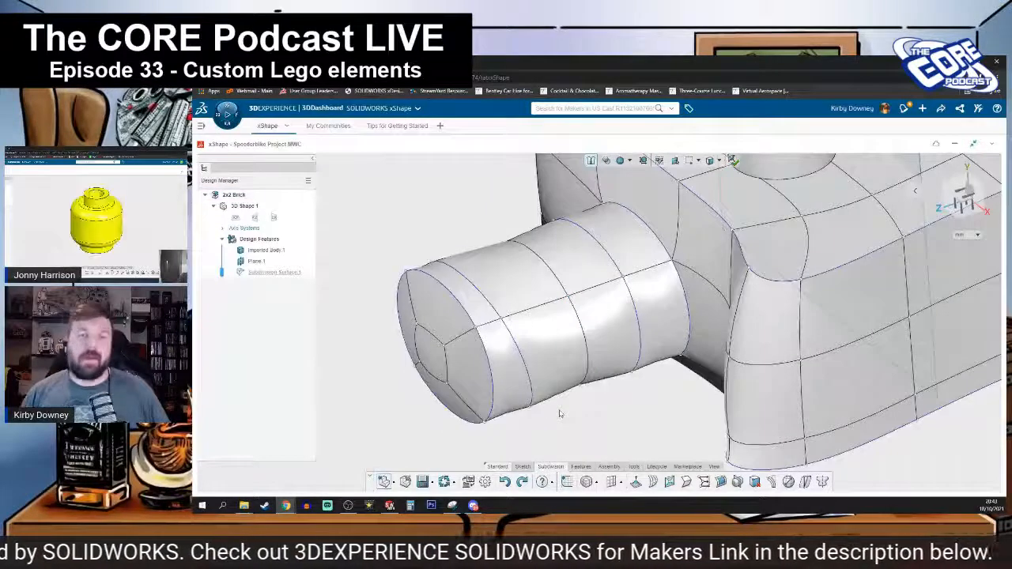
pyautogui.click(518, 252)
pyautogui.doubleClick(565, 351)
pyautogui.moveTo(564, 351); pyautogui.dragTo(522, 348, button='middle')
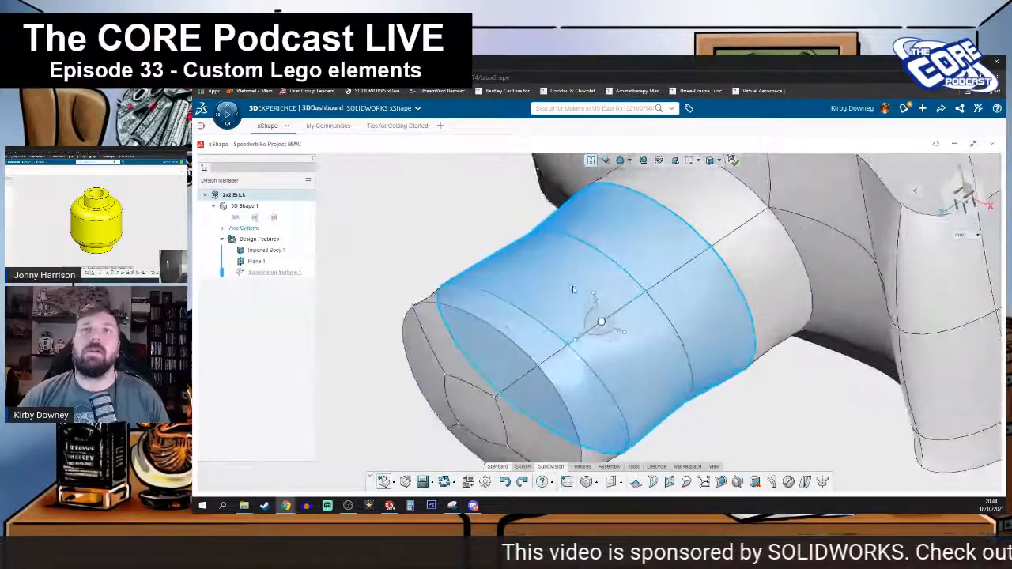
pyautogui.moveTo(599, 320); pyautogui.dragTo(593, 291)
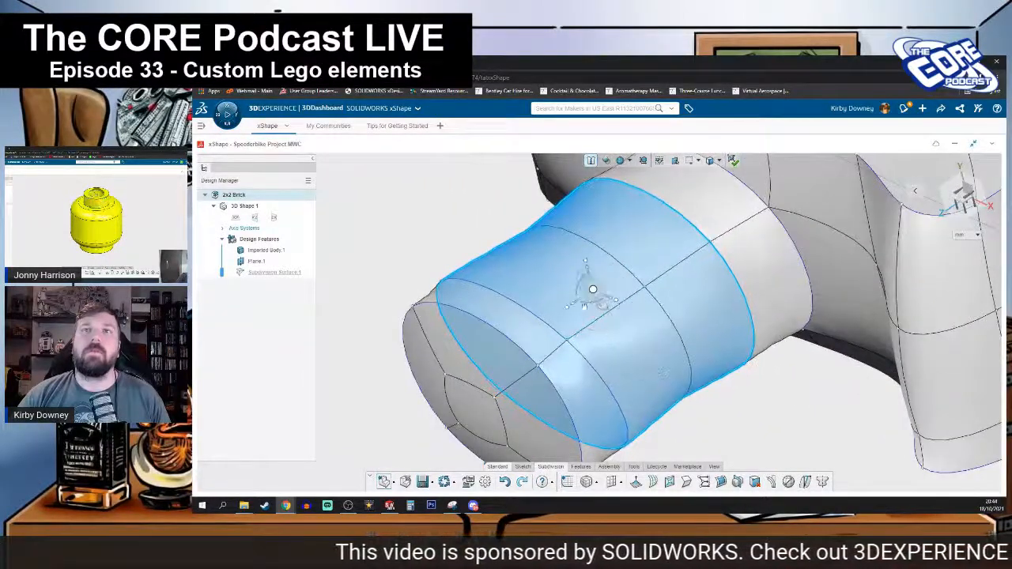
# - Move the two upper faces of the stub's middle band outward, followed by the two near-side faces
pyautogui.click(545, 286)
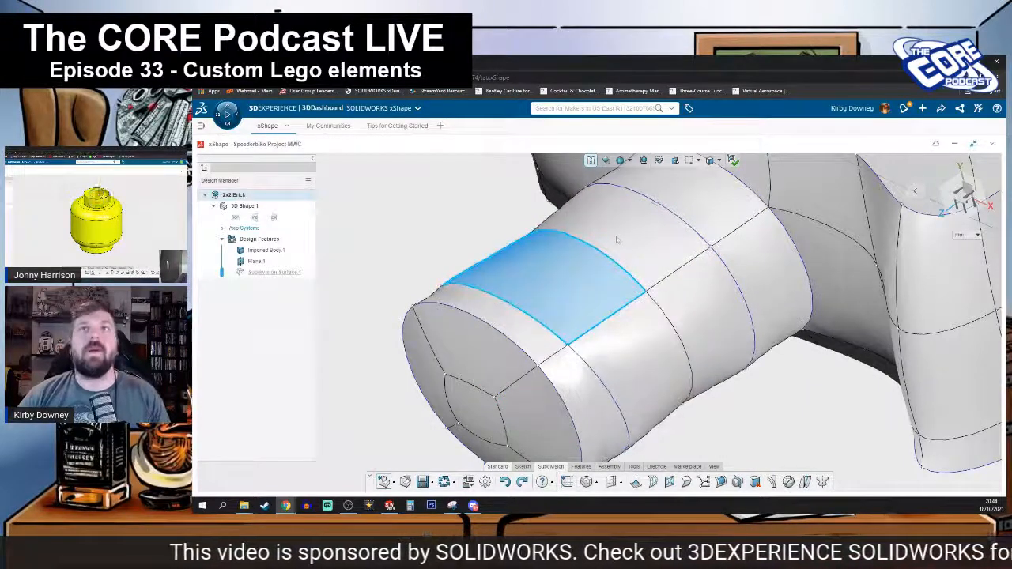
pyautogui.keyDown('ctrl'); pyautogui.click(583, 241); pyautogui.keyUp('ctrl')
pyautogui.moveTo(580, 284); pyautogui.dragTo(617, 328)
pyautogui.click(617, 329)
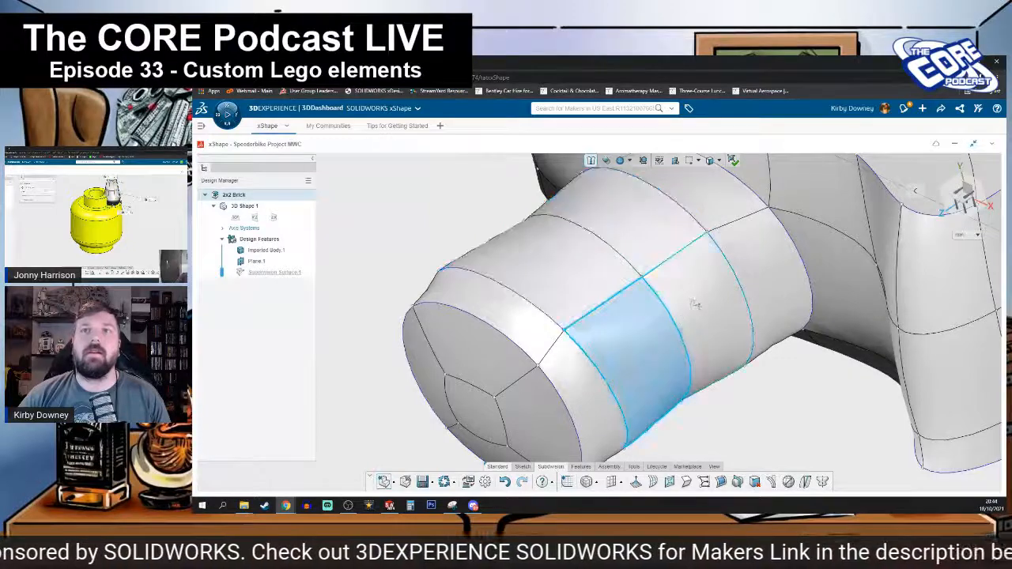
pyautogui.keyDown('ctrl'); pyautogui.click(682, 370); pyautogui.keyUp('ctrl')
pyautogui.moveTo(676, 357); pyautogui.dragTo(688, 336, button='middle')
# - Move the middle faces on the stub's opposite side and underside outward
pyautogui.click(467, 340)
pyautogui.moveTo(465, 327); pyautogui.dragTo(455, 329)
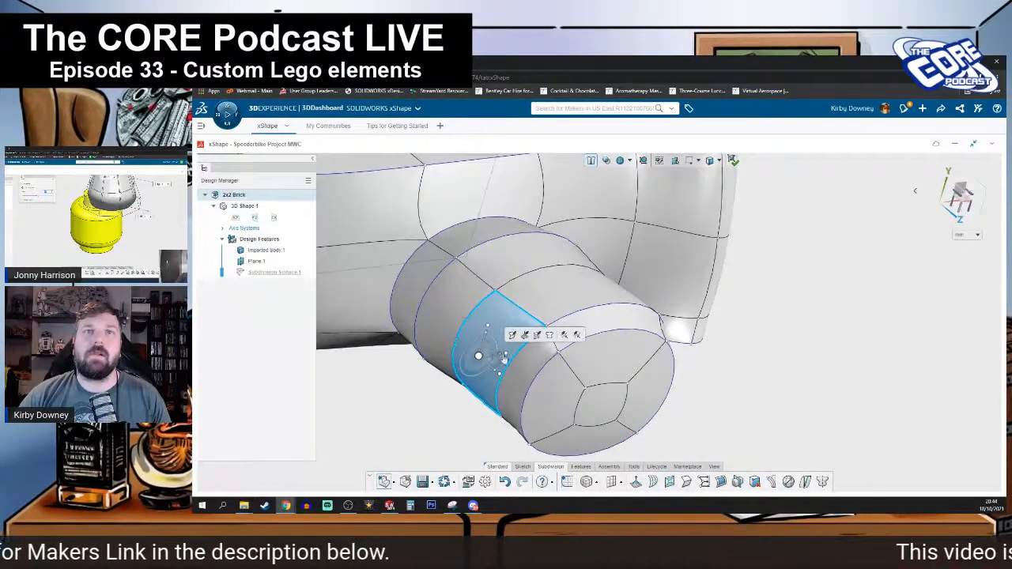
pyautogui.moveTo(464, 357); pyautogui.dragTo(543, 324, button='middle')
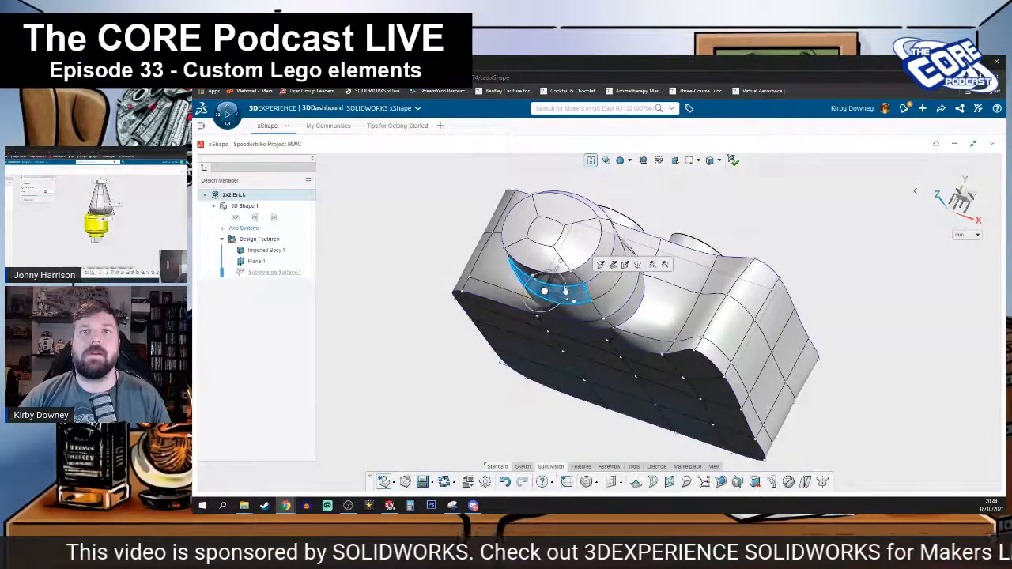
pyautogui.moveTo(534, 327); pyautogui.dragTo(515, 414, button='middle')
pyautogui.click(516, 414)
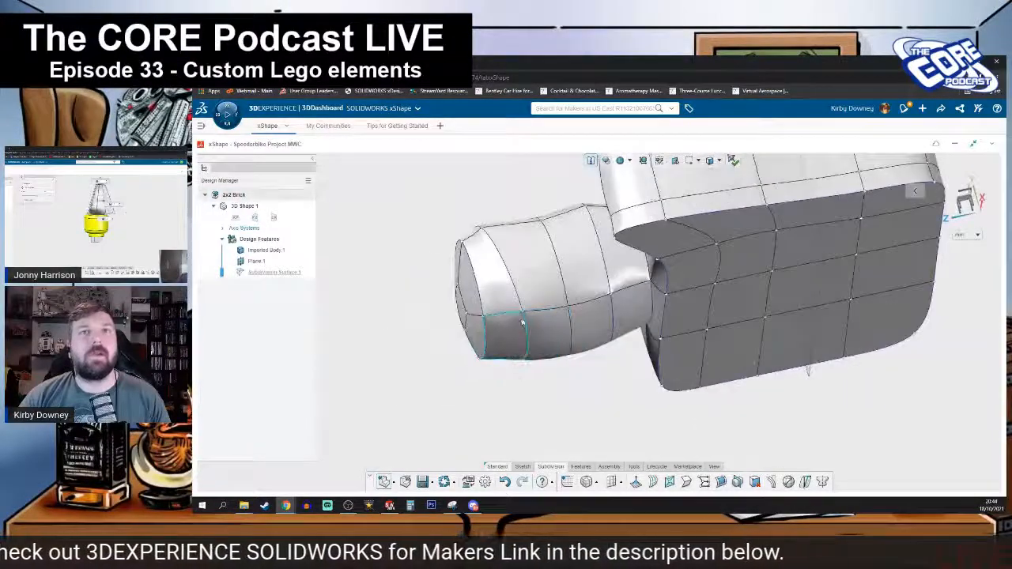
# - Shift the lower edge near the stub's end and raise the upper edge where the stub meets the brick
pyautogui.click(512, 357)
pyautogui.moveTo(512, 357); pyautogui.dragTo(507, 355)
pyautogui.moveTo(524, 398); pyautogui.dragTo(611, 276, button='middle')
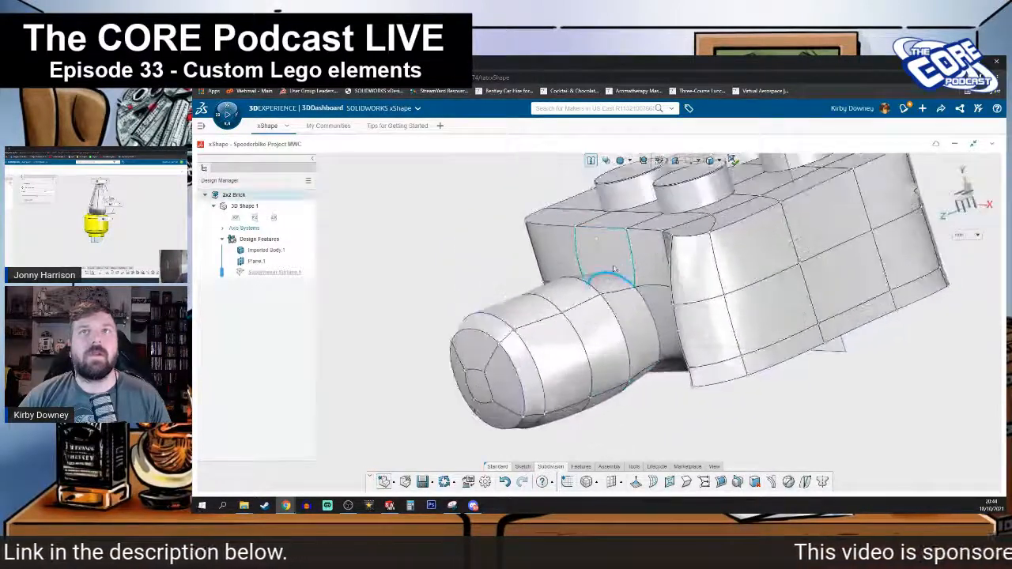
pyautogui.click(608, 274)
pyautogui.moveTo(603, 260); pyautogui.dragTo(601, 249)
# - Move the upper and near-side segments of the stub's middle edge loop inward
pyautogui.click(541, 302)
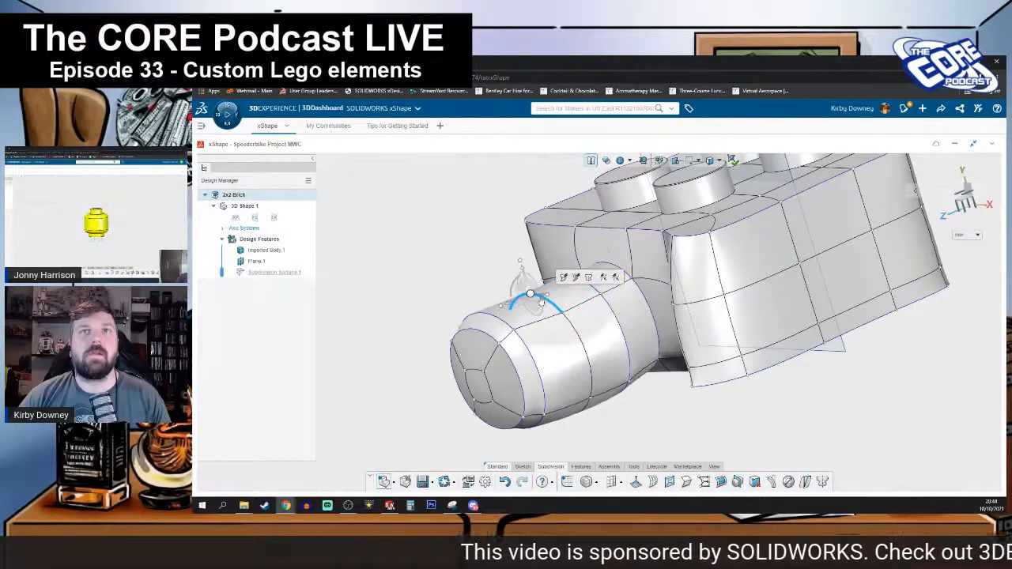
pyautogui.moveTo(524, 284)
pyautogui.mouseDown()
pyautogui.moveTo(528, 348)
pyautogui.moveTo(526, 289)
pyautogui.mouseUp()
pyautogui.click(587, 357)
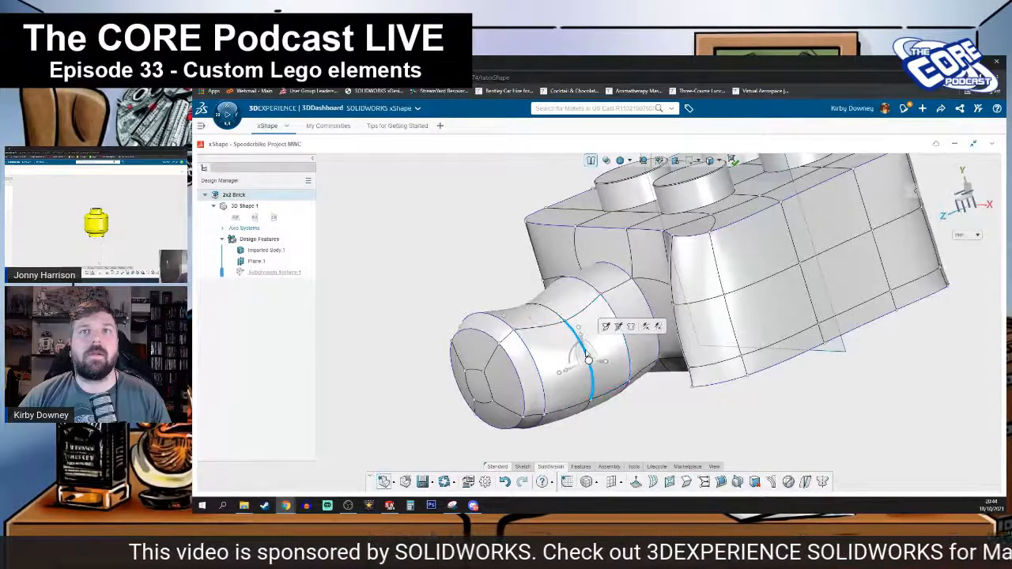
pyautogui.click(583, 360)
# - Move the opposite-side and lower segments of the middle edge loop inward to complete the stub's waist
pyautogui.moveTo(571, 376); pyautogui.dragTo(493, 372, button='middle')
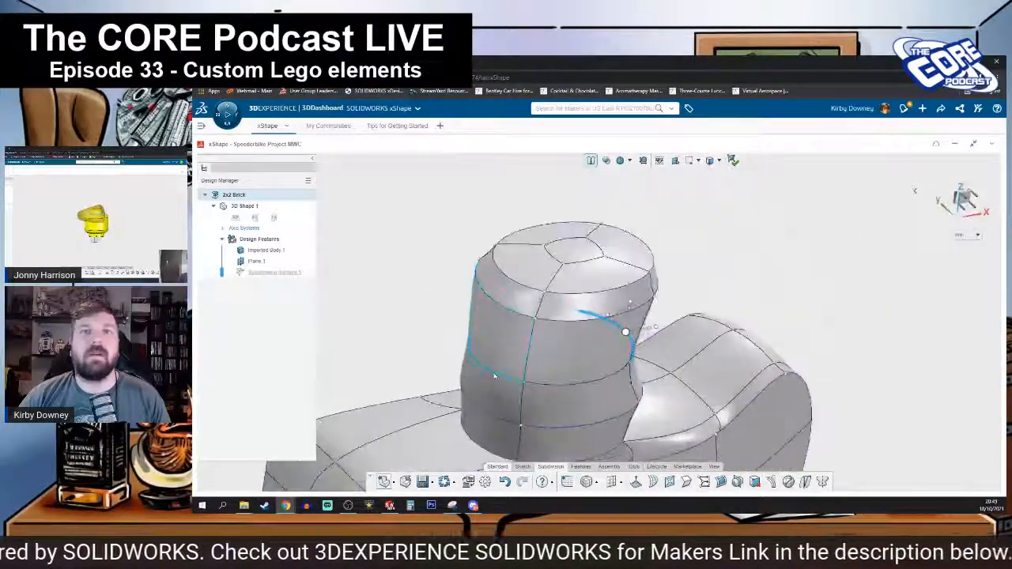
pyautogui.click(484, 360)
pyautogui.moveTo(484, 360); pyautogui.dragTo(510, 362)
pyautogui.click(583, 383)
pyautogui.moveTo(590, 380); pyautogui.dragTo(591, 375)
# - Select the subdivision faces along the brick's side next to the stub, including the corner faces
pyautogui.scroll(-3, 689, 449)
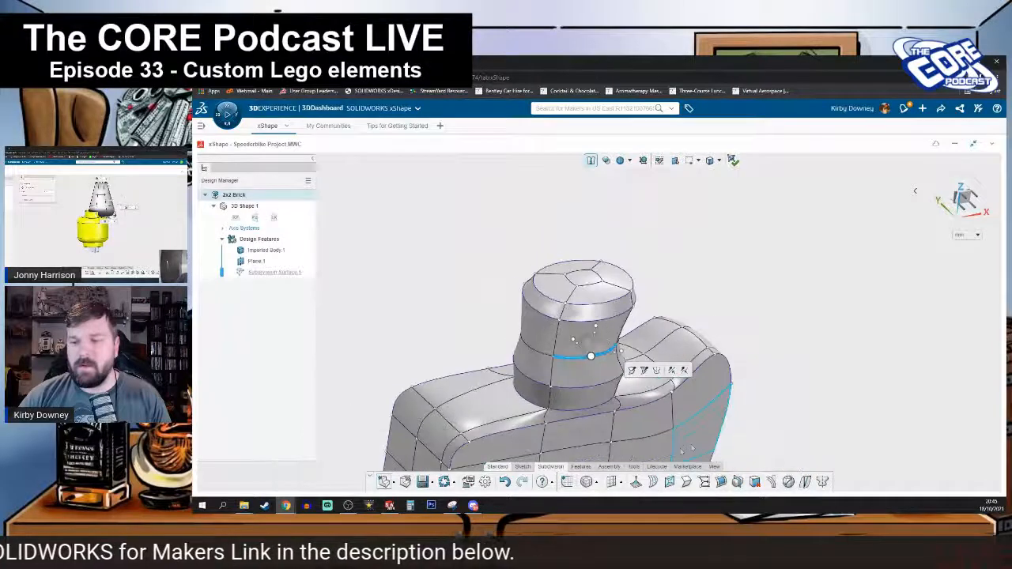
pyautogui.scroll(-5, 682, 450)
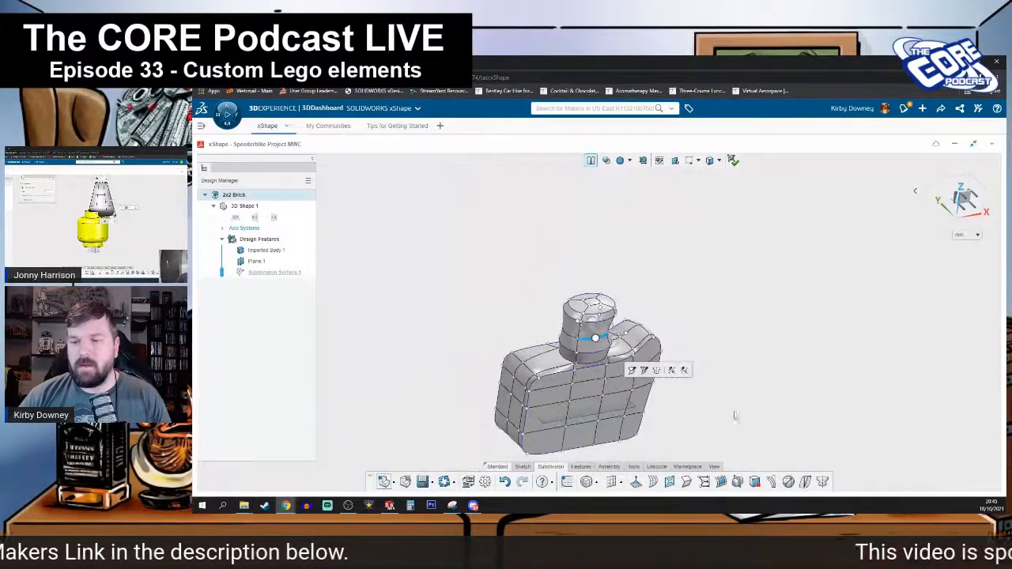
pyautogui.moveTo(727, 417); pyautogui.dragTo(688, 457, button='middle')
pyautogui.moveTo(624, 285); pyautogui.dragTo(577, 348, button='middle')
pyautogui.scroll(3, 600, 317)
pyautogui.scroll(2, 475, 320)
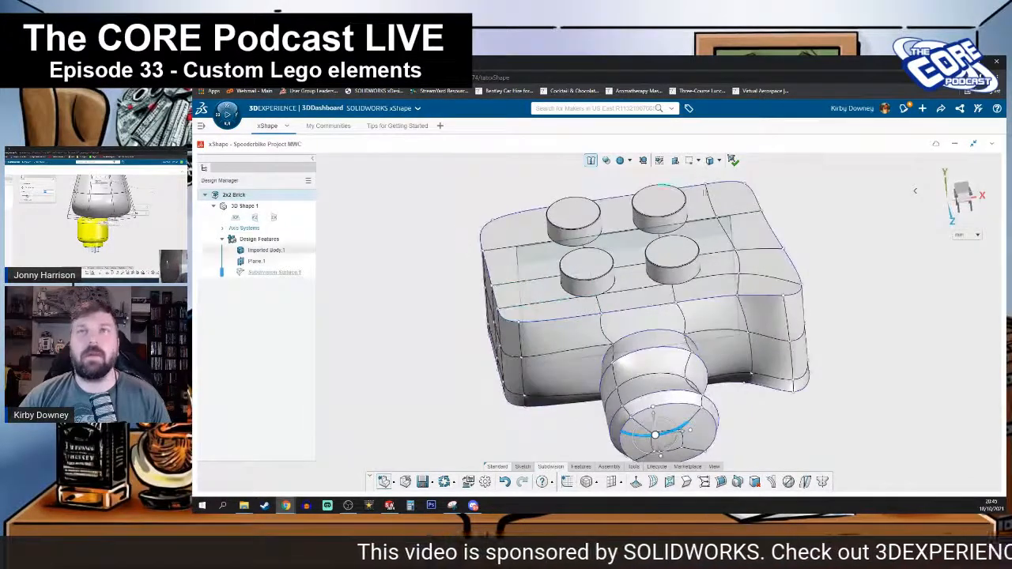
pyautogui.moveTo(655, 435); pyautogui.dragTo(601, 379, button='middle')
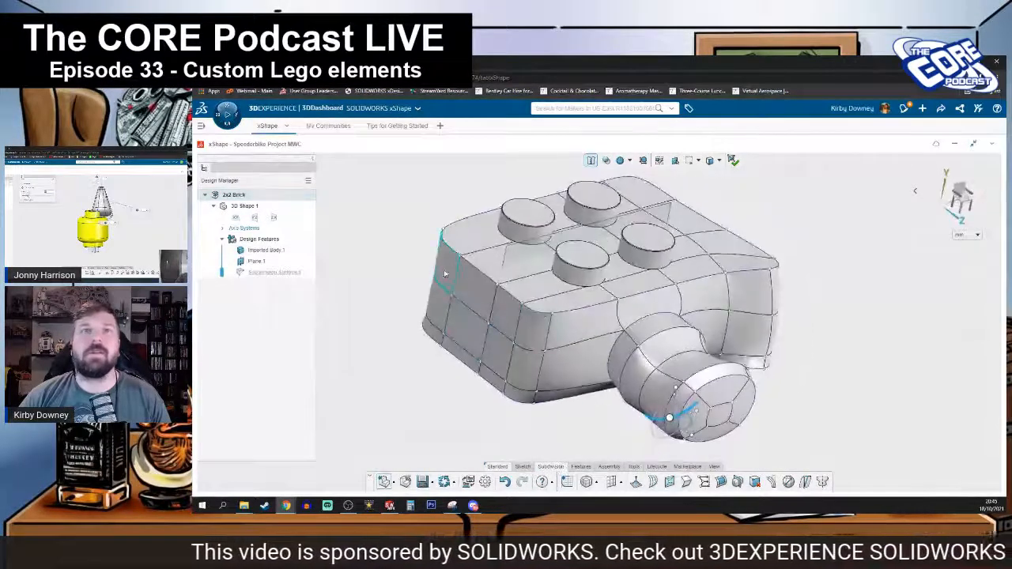
pyautogui.moveTo(472, 294)
pyautogui.mouseDown()
pyautogui.moveTo(533, 330)
pyautogui.moveTo(512, 389)
pyautogui.mouseUp()
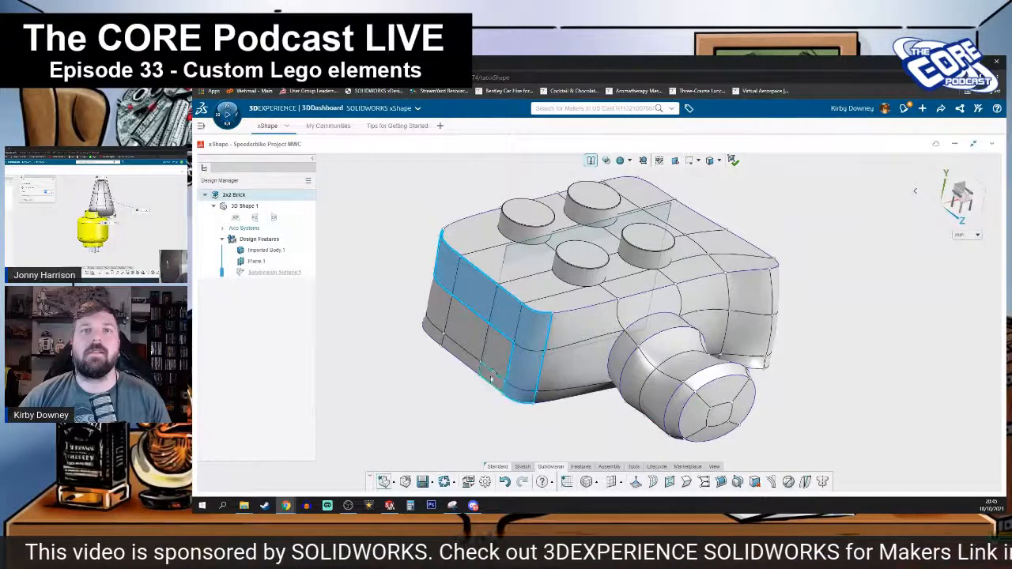
pyautogui.moveTo(497, 351)
pyautogui.mouseDown()
pyautogui.moveTo(455, 324)
pyautogui.moveTo(439, 341)
pyautogui.moveTo(486, 379)
pyautogui.mouseUp()
pyautogui.moveTo(481, 450); pyautogui.dragTo(467, 324, button='middle')
pyautogui.moveTo(467, 325); pyautogui.dragTo(499, 323)
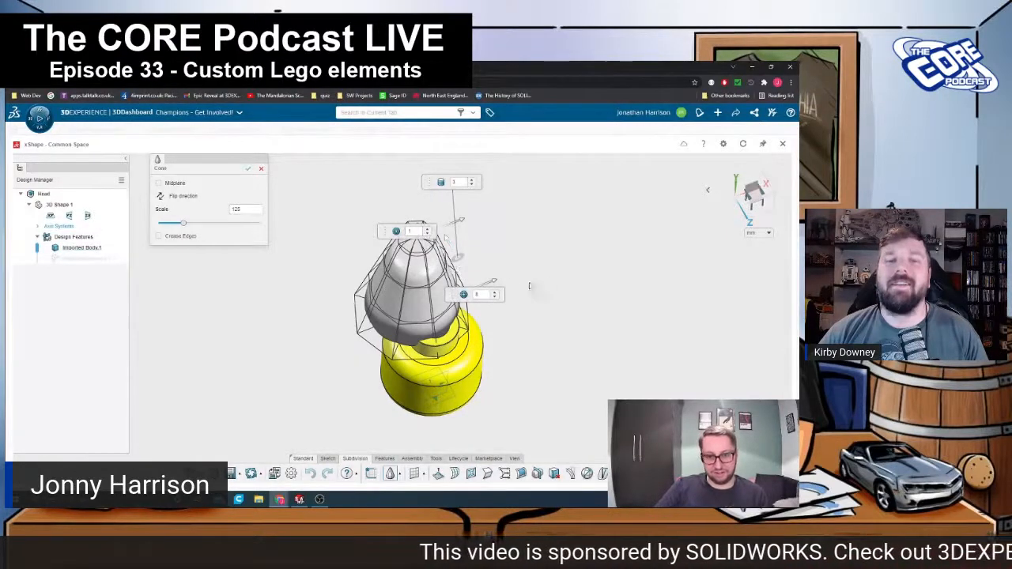
# - Set the subdivision cone's number of segments around its circumference to 12
pyautogui.click(757, 191)
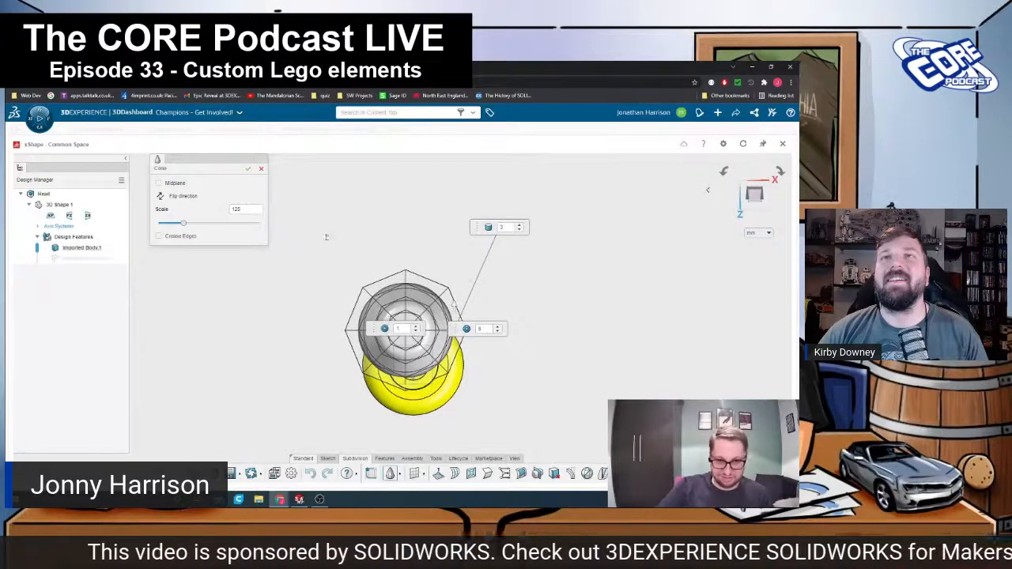
pyautogui.click(499, 329)
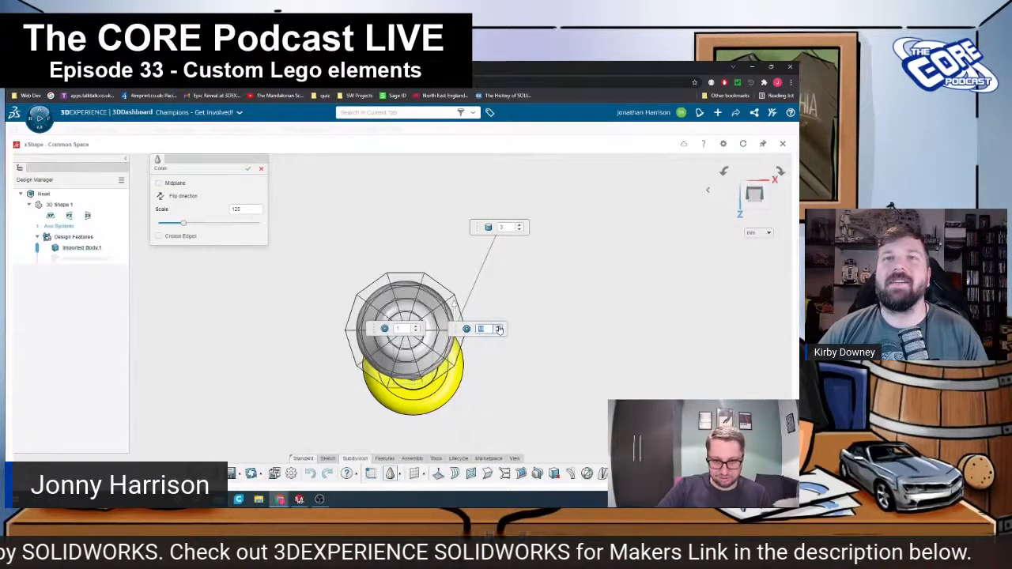
pyautogui.click(499, 329)
pyautogui.click(499, 329)
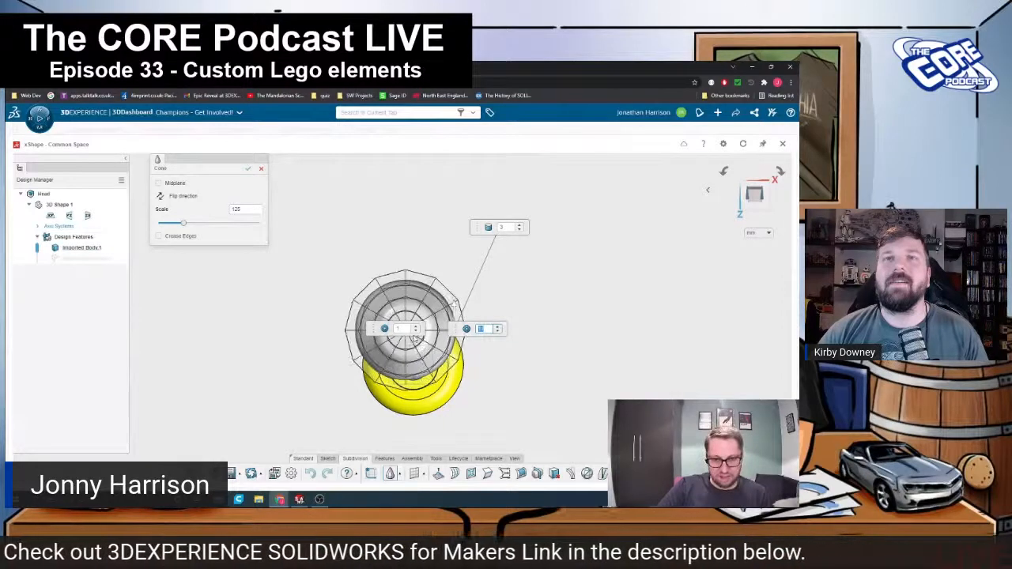
# - Set the number of ring divisions on the cone's end cap to 2
pyautogui.click(416, 329)
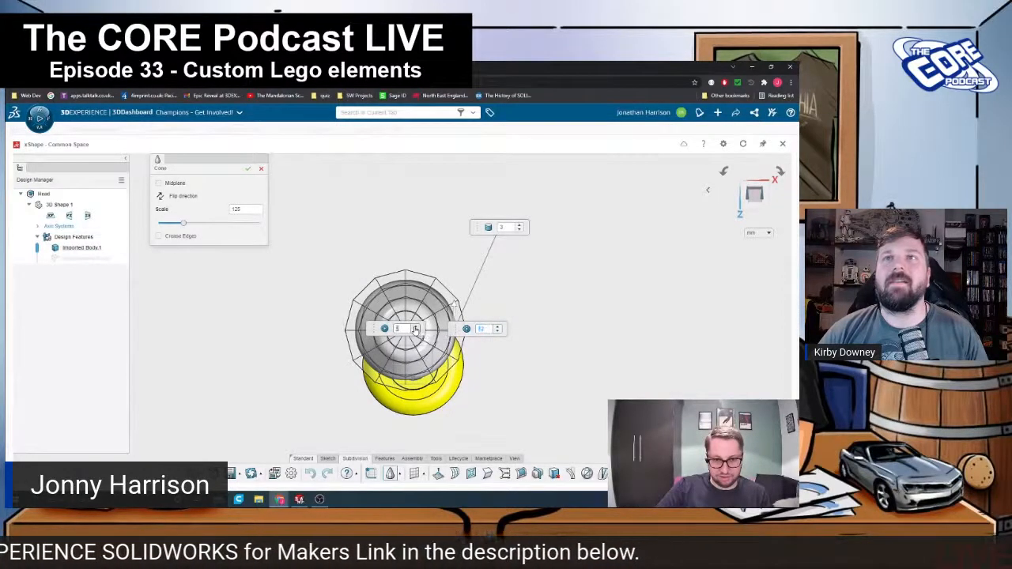
pyautogui.click(415, 328)
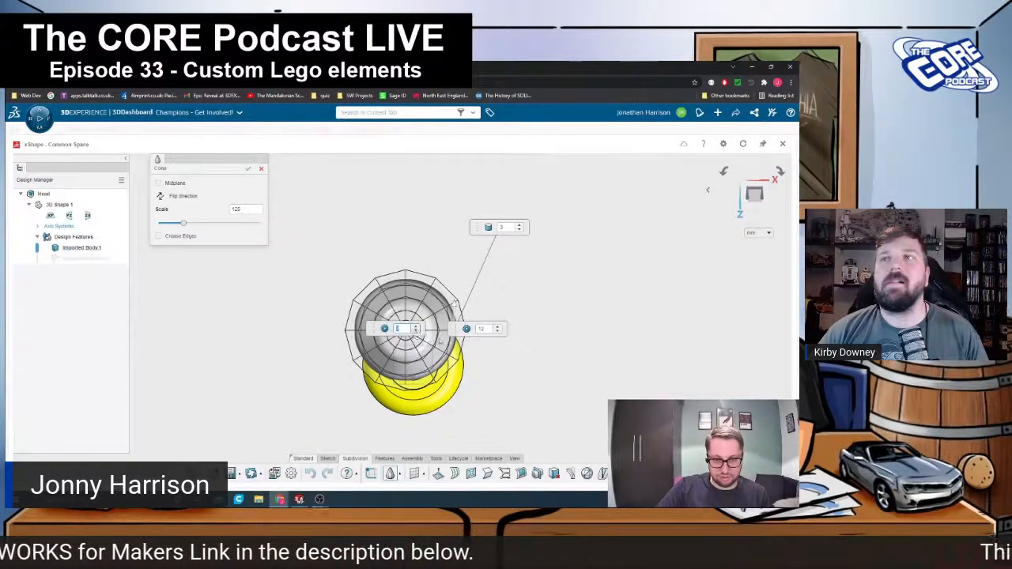
pyautogui.moveTo(548, 377); pyautogui.dragTo(530, 303, button='middle')
pyautogui.click(428, 205)
pyautogui.click(428, 205)
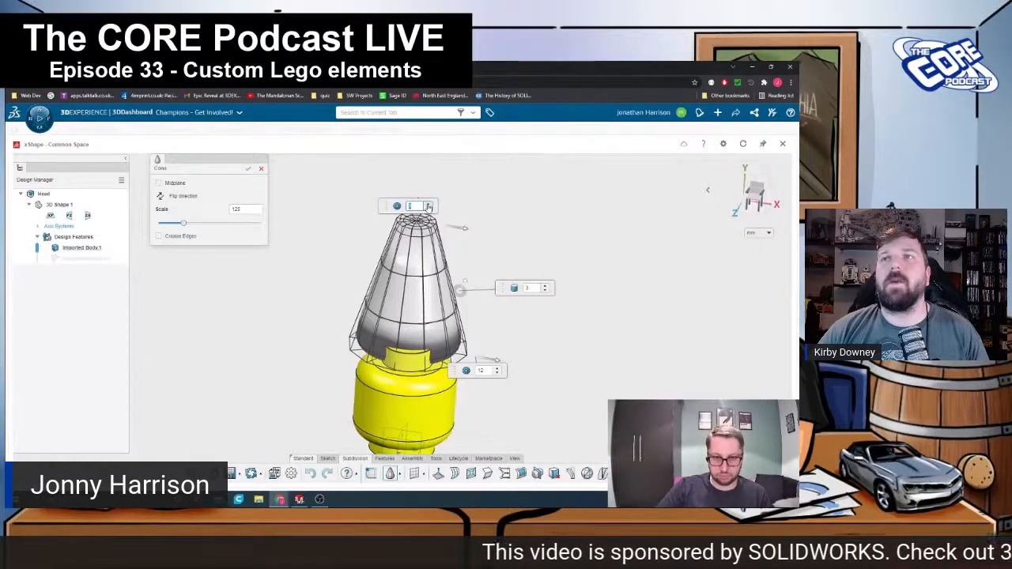
pyautogui.click(428, 209)
pyautogui.click(429, 209)
pyautogui.click(429, 209)
pyautogui.click(429, 209)
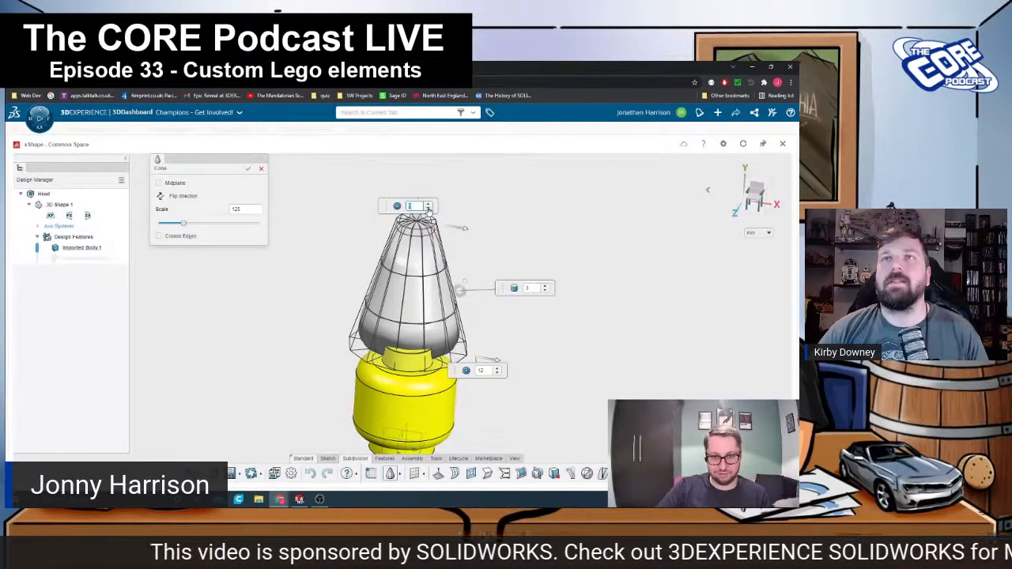
pyautogui.click(428, 208)
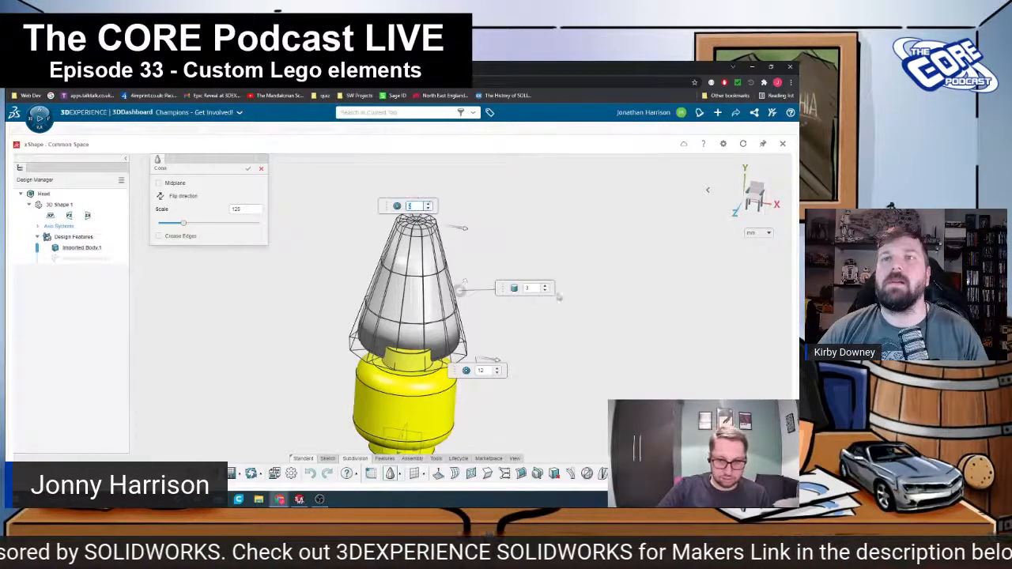
# - Set the cone's height segments to 6 and crease its edges
pyautogui.click(545, 289)
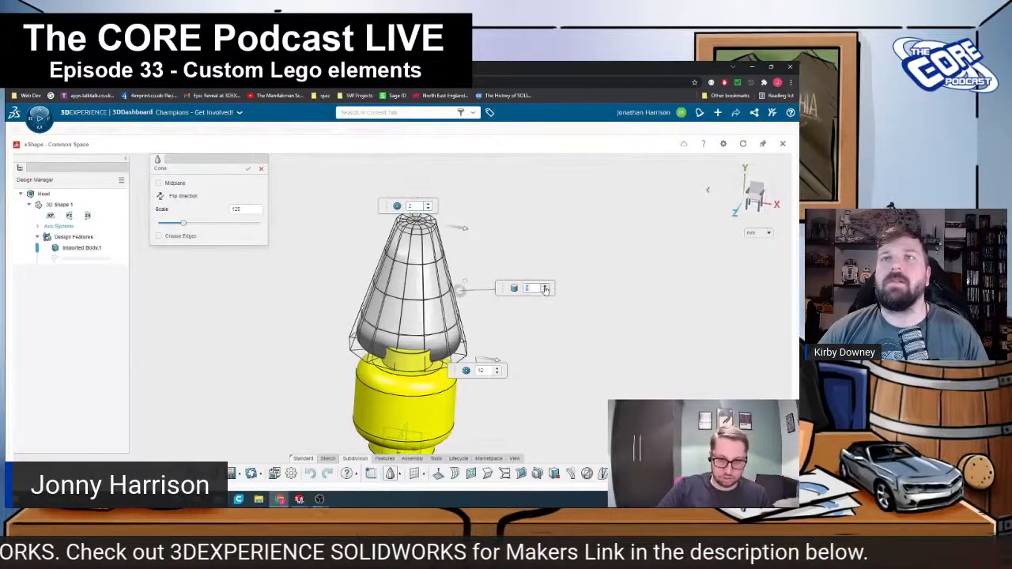
pyautogui.click(545, 289)
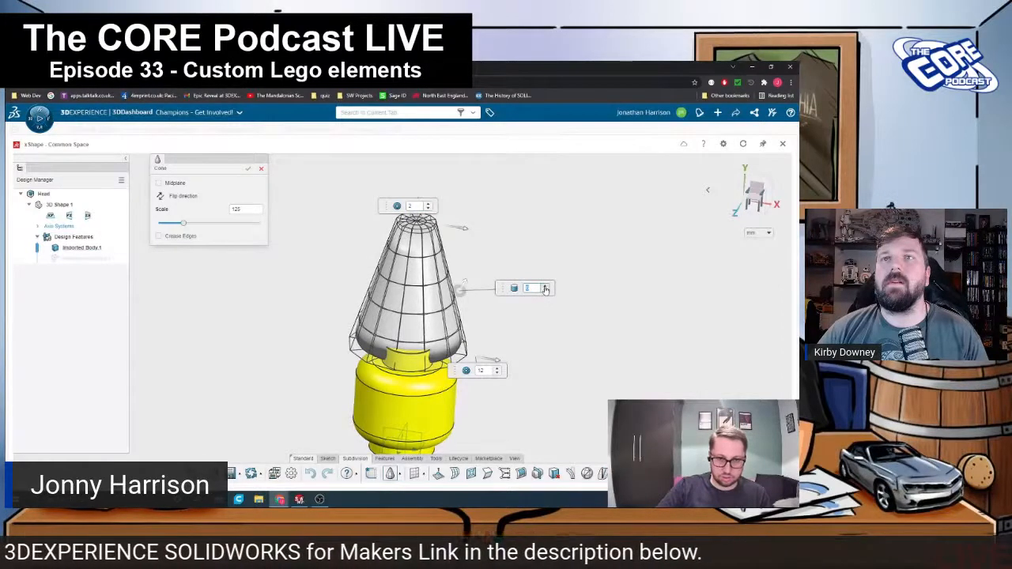
pyautogui.click(545, 289)
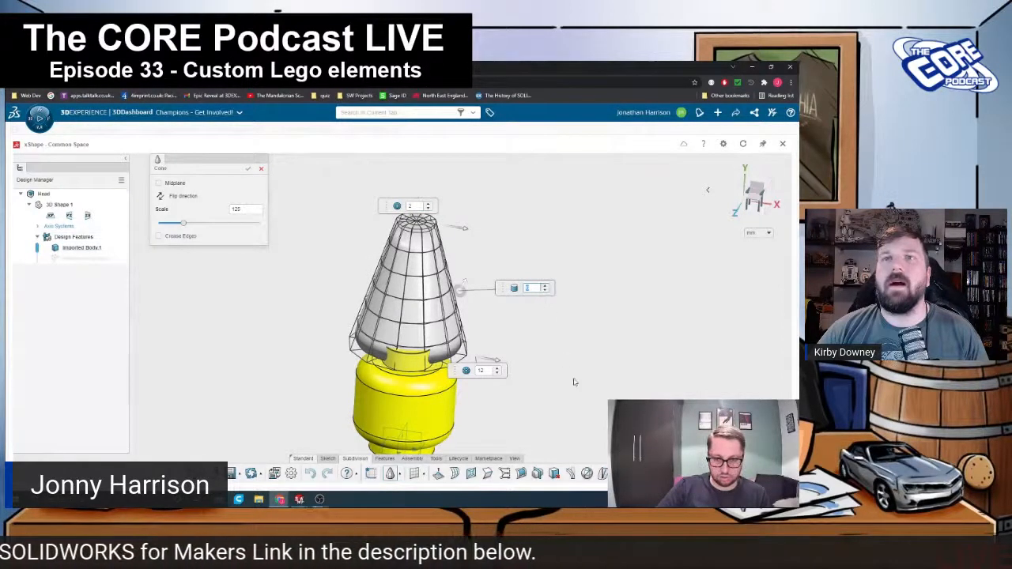
pyautogui.click(751, 183)
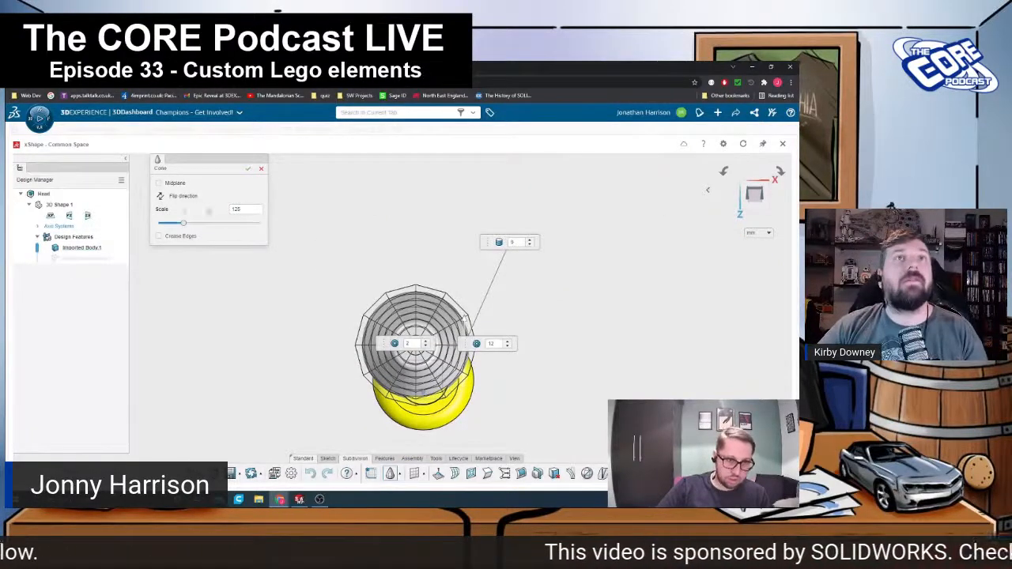
pyautogui.click(183, 237)
pyautogui.moveTo(527, 444); pyautogui.dragTo(601, 325, button='middle')
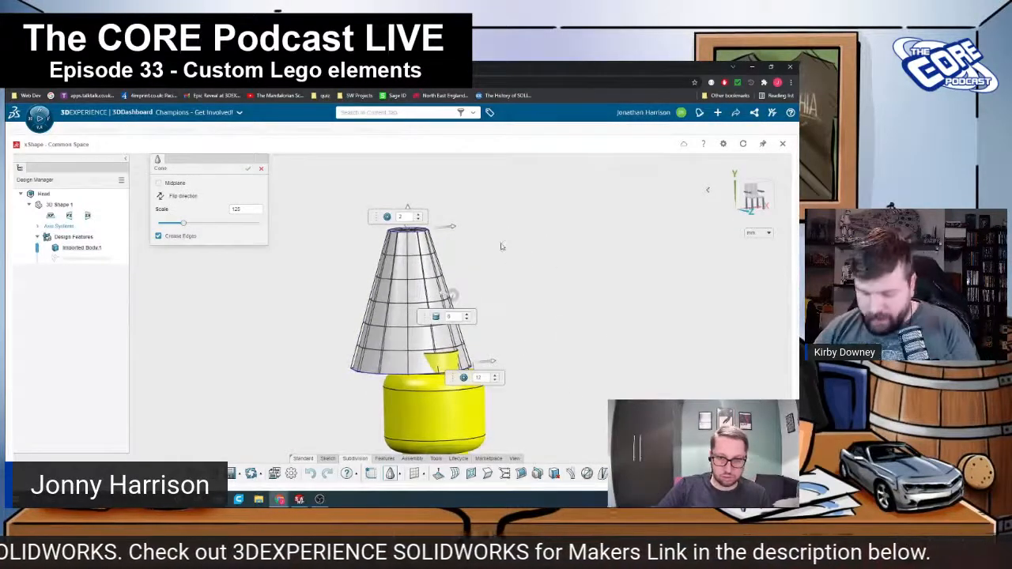
# - Reduce the cone's scale to roughly the diameter of the yellow head and accept the cone
pyautogui.click(762, 180)
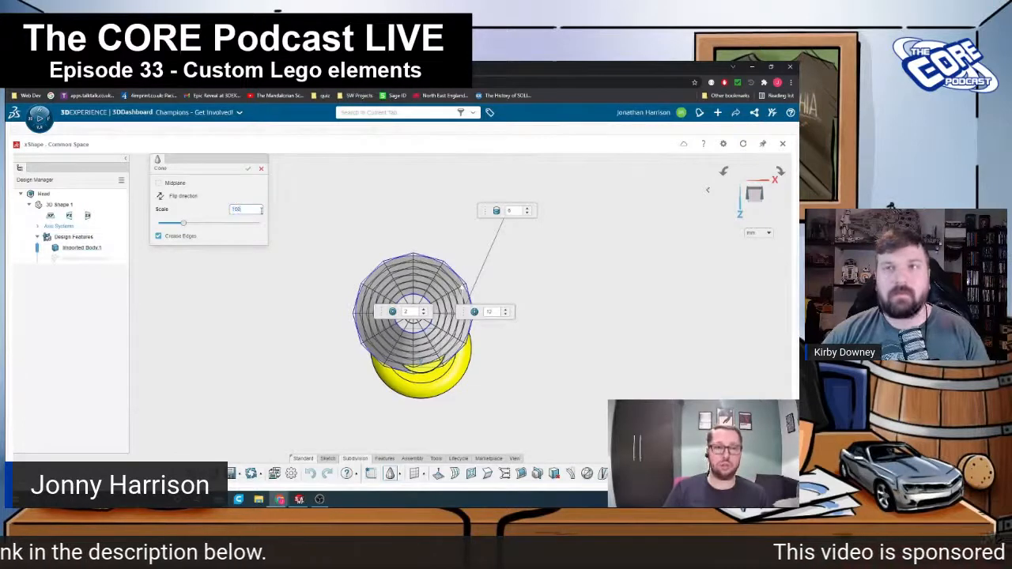
pyautogui.press('Return')
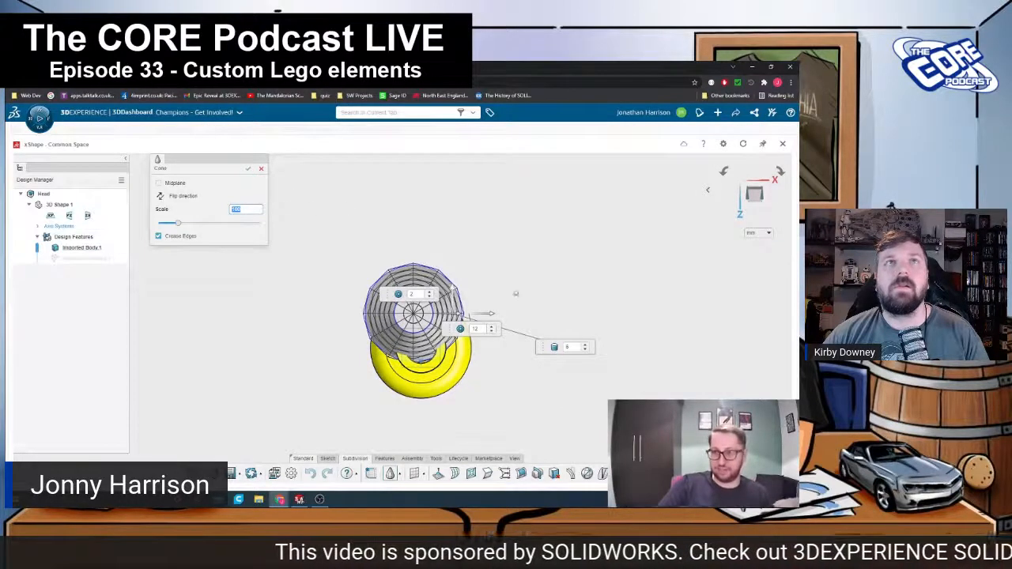
pyautogui.scroll(4, 454, 302)
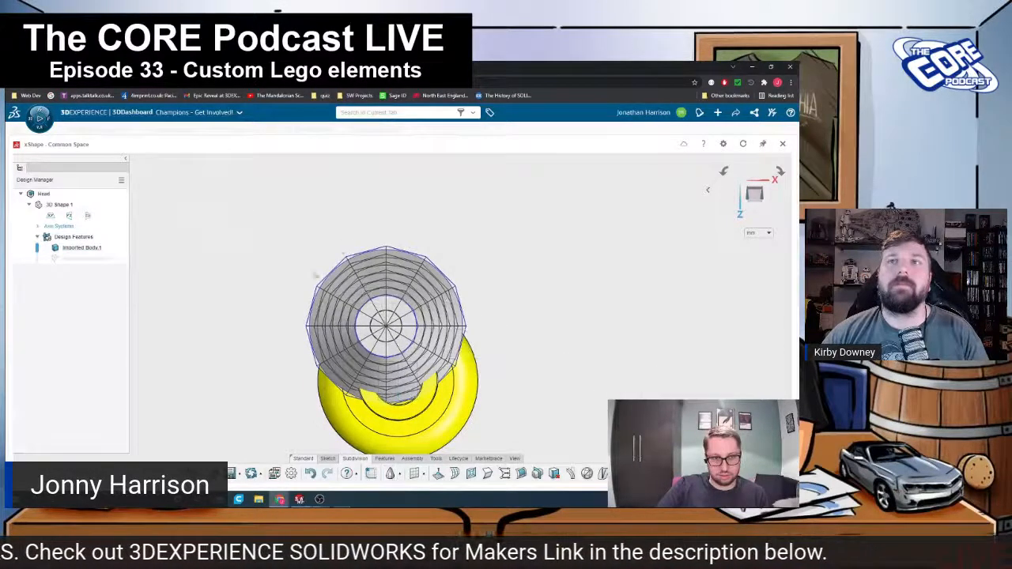
# - Move the cone in the top view so it is centred over the head
pyautogui.click(506, 358)
pyautogui.moveTo(412, 331); pyautogui.dragTo(436, 381)
pyautogui.click(395, 358)
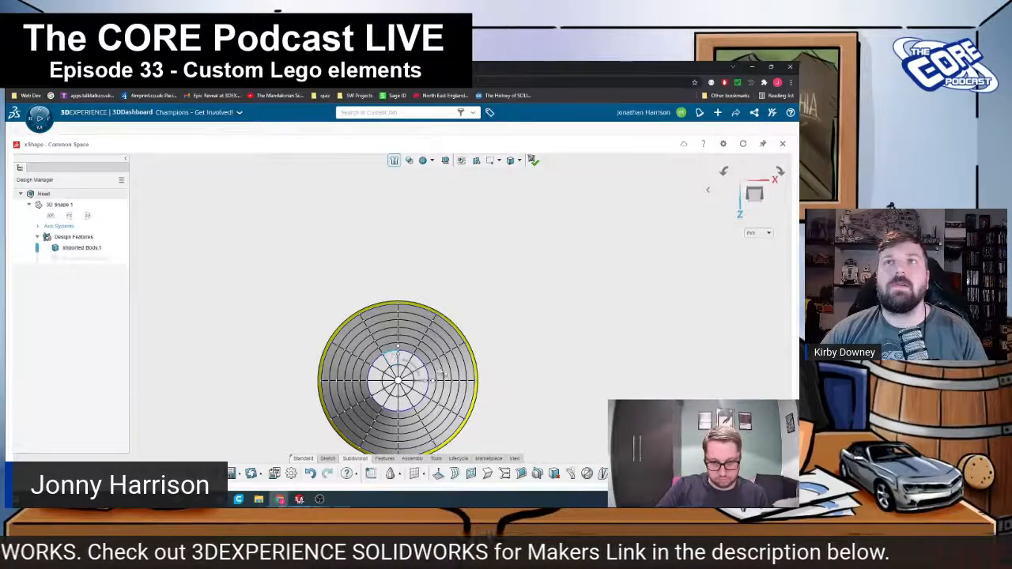
# - Lower the cone about 0.764 mm vertically so its base sits on the head
pyautogui.moveTo(434, 373); pyautogui.dragTo(513, 298, button='middle')
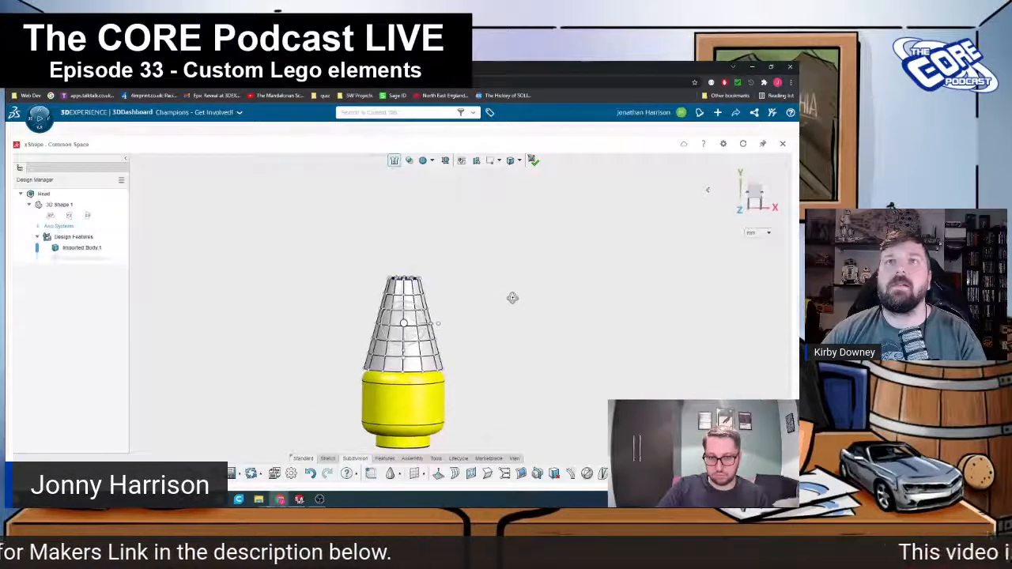
pyautogui.scroll(3, 399, 340)
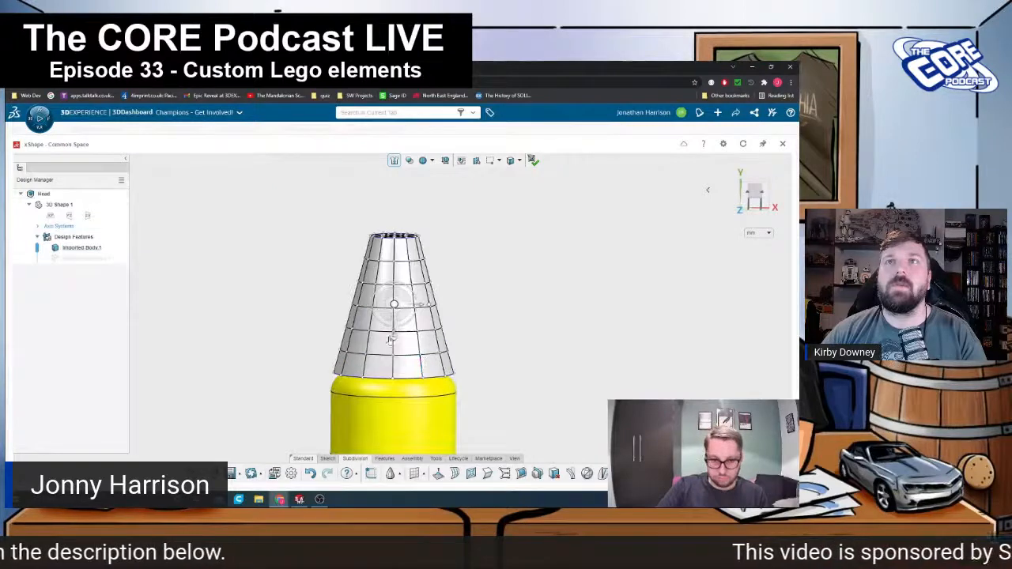
pyautogui.moveTo(394, 304); pyautogui.dragTo(394, 314)
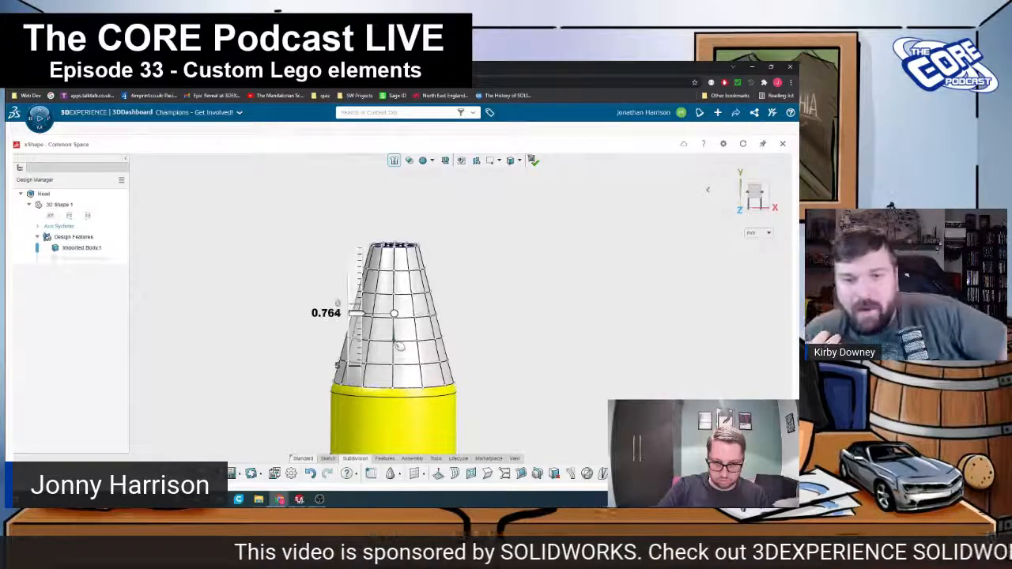
# - Examine the cone's fit and alignment on the head from above and from the side
pyautogui.moveTo(468, 360); pyautogui.dragTo(425, 393, button='middle')
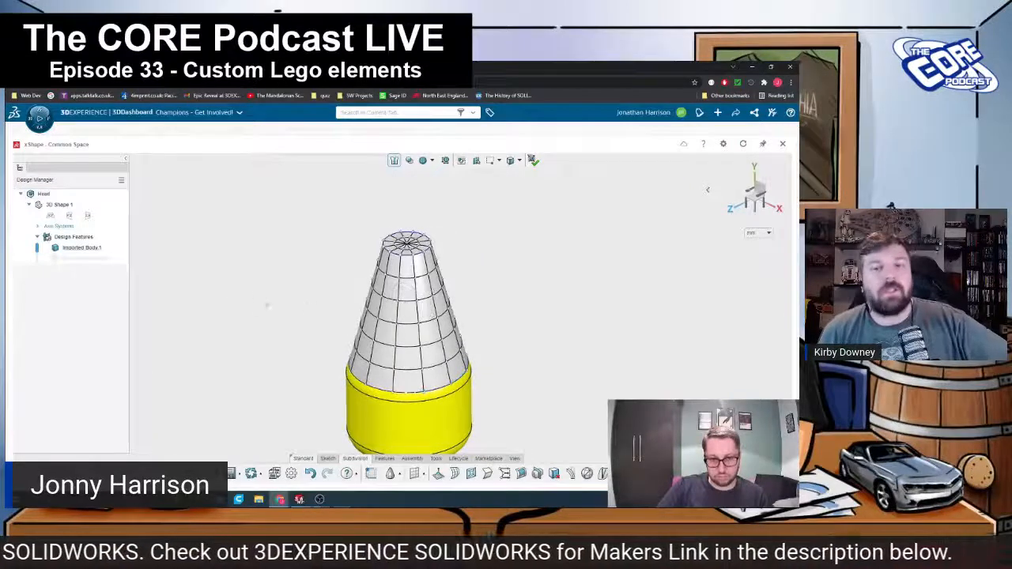
pyautogui.moveTo(393, 318); pyautogui.dragTo(466, 338, button='middle')
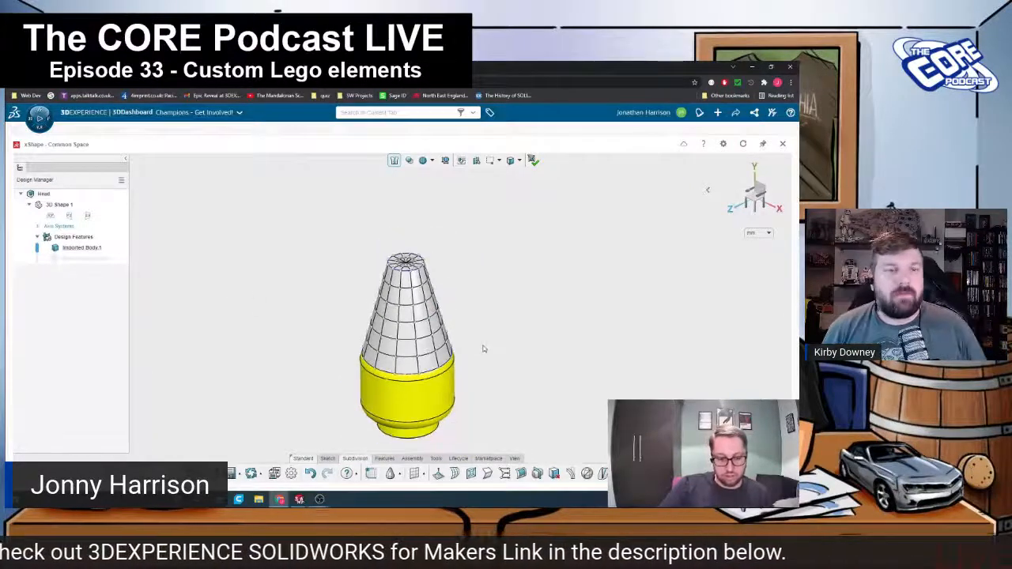
pyautogui.moveTo(465, 346); pyautogui.dragTo(500, 307, button='middle')
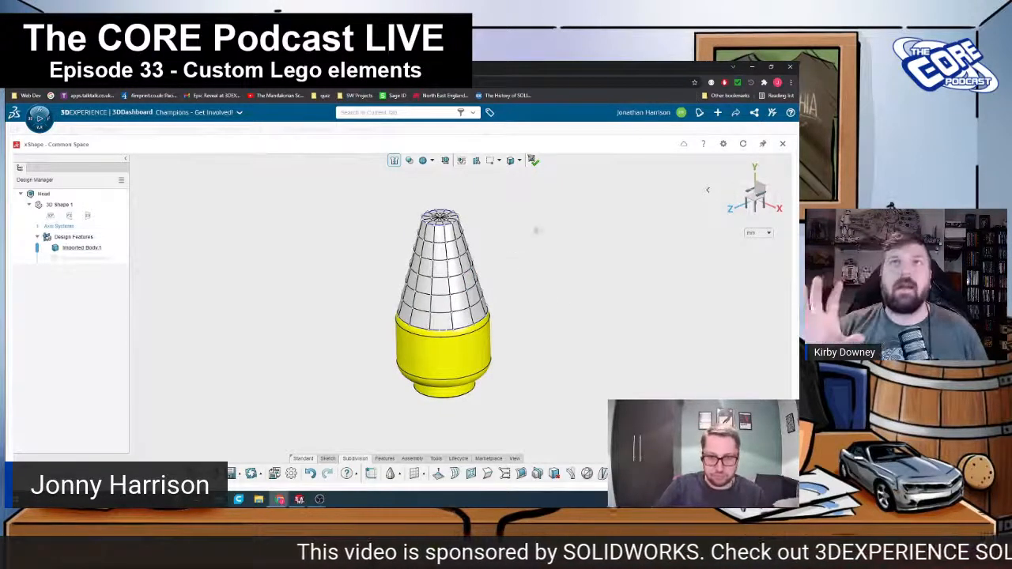
pyautogui.moveTo(529, 260); pyautogui.dragTo(757, 186, button='right')
pyautogui.click(757, 187)
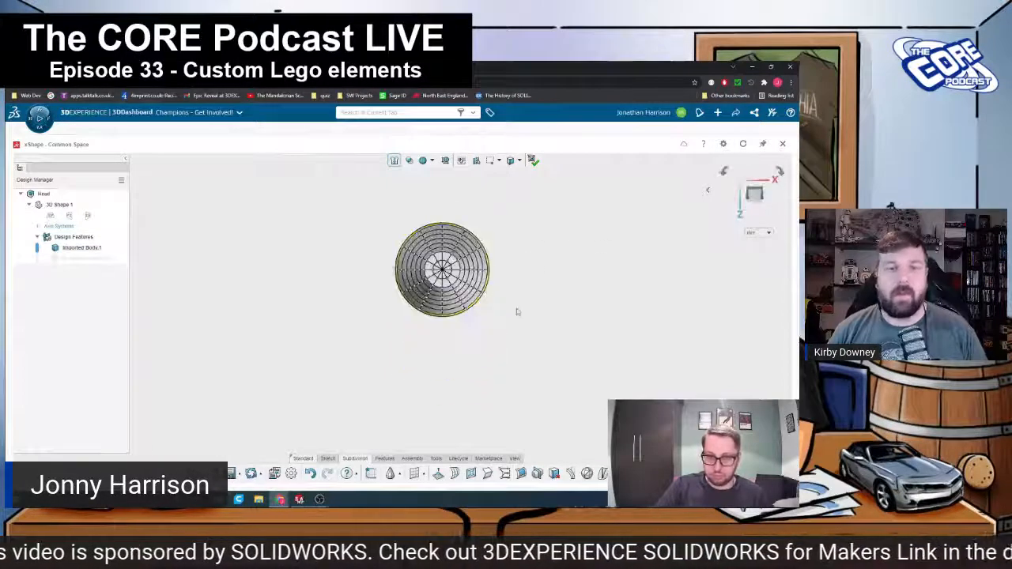
pyautogui.scroll(6, 409, 259)
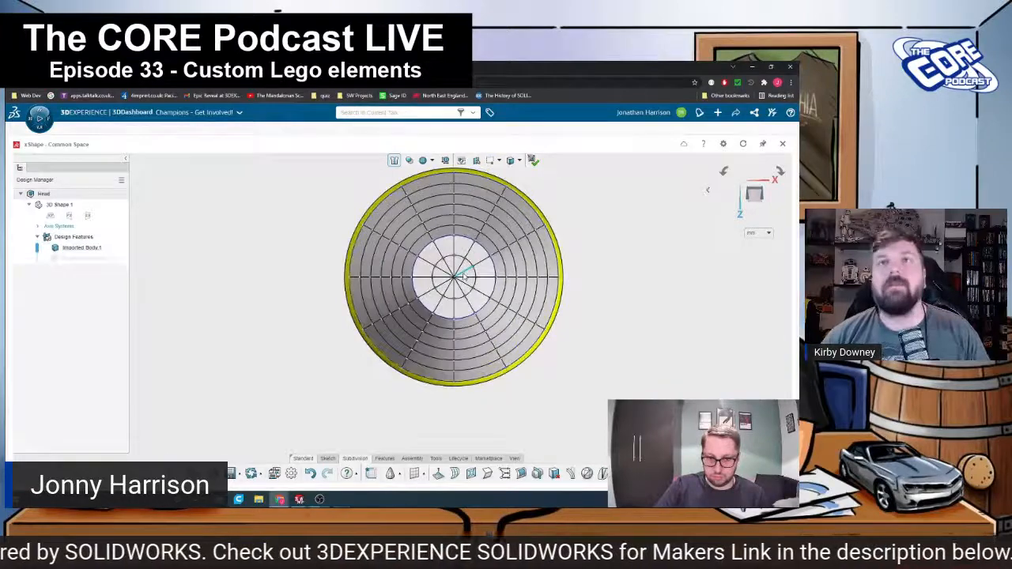
pyautogui.scroll(-3, 529, 361)
pyautogui.moveTo(493, 376); pyautogui.dragTo(564, 362, button='middle')
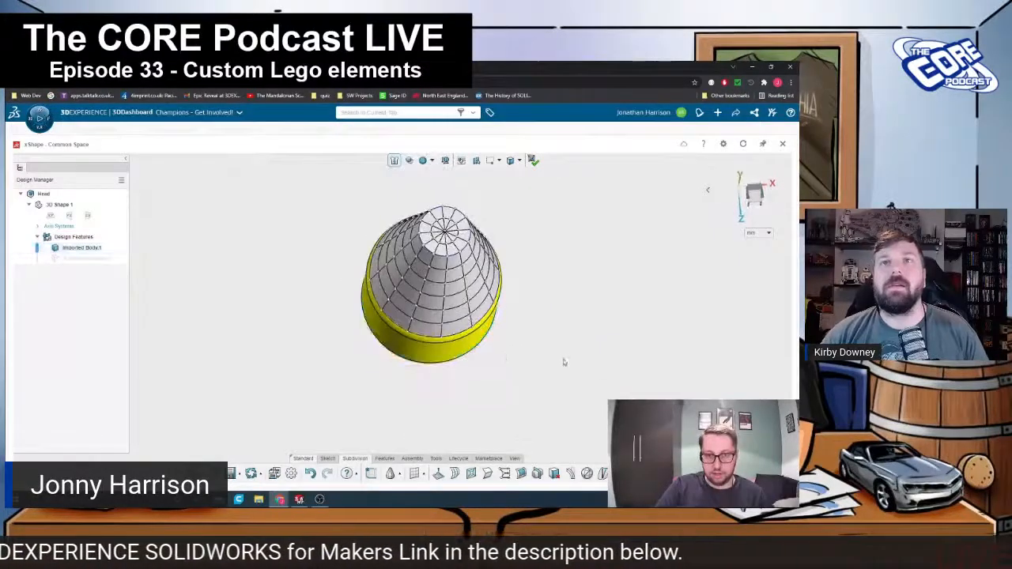
pyautogui.click(755, 187)
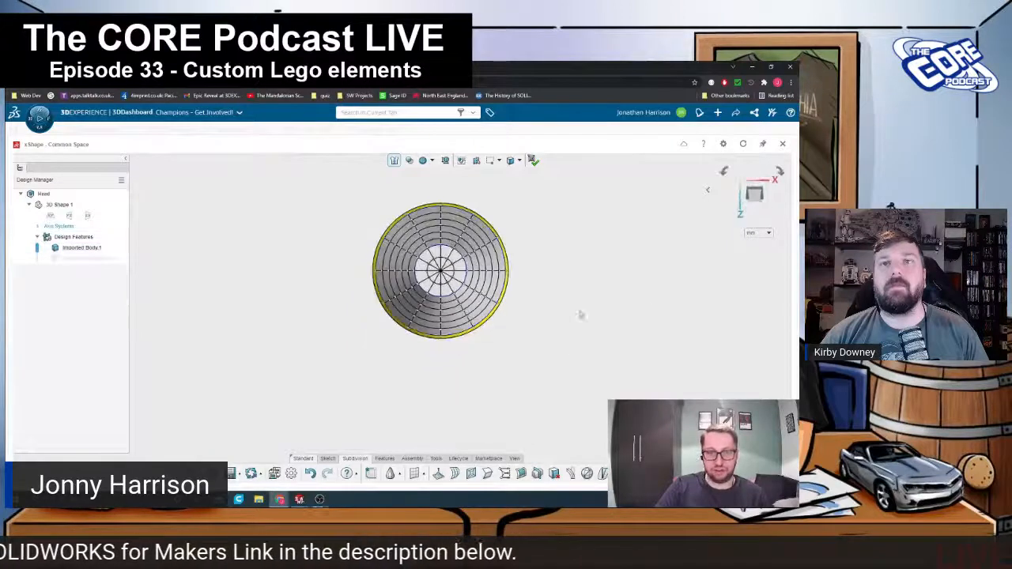
pyautogui.moveTo(585, 315); pyautogui.dragTo(477, 308, button='middle')
pyautogui.scroll(2, 427, 265)
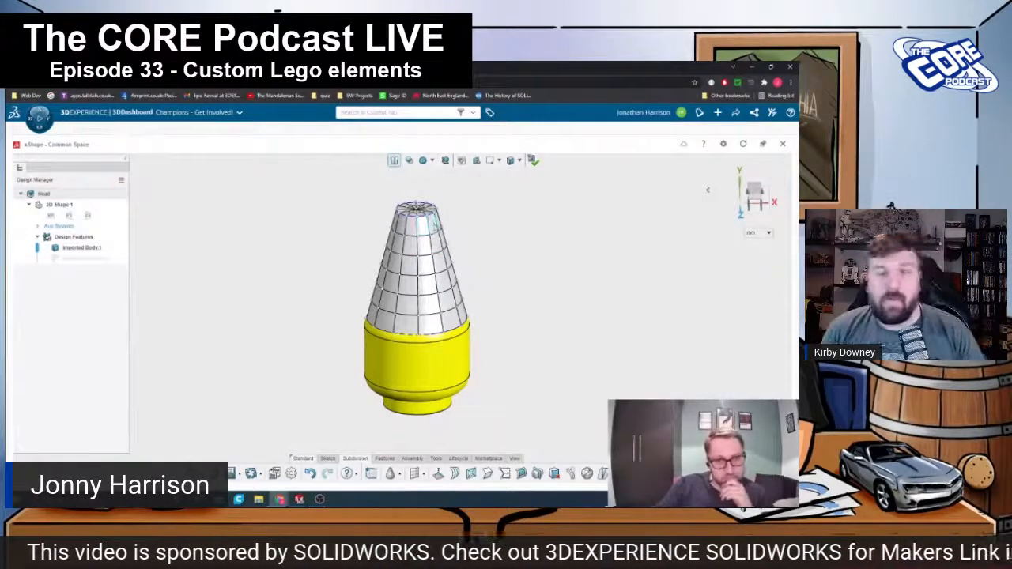
# - Try pulling a single face near the cone's narrow end outward and upward
pyautogui.click(432, 225)
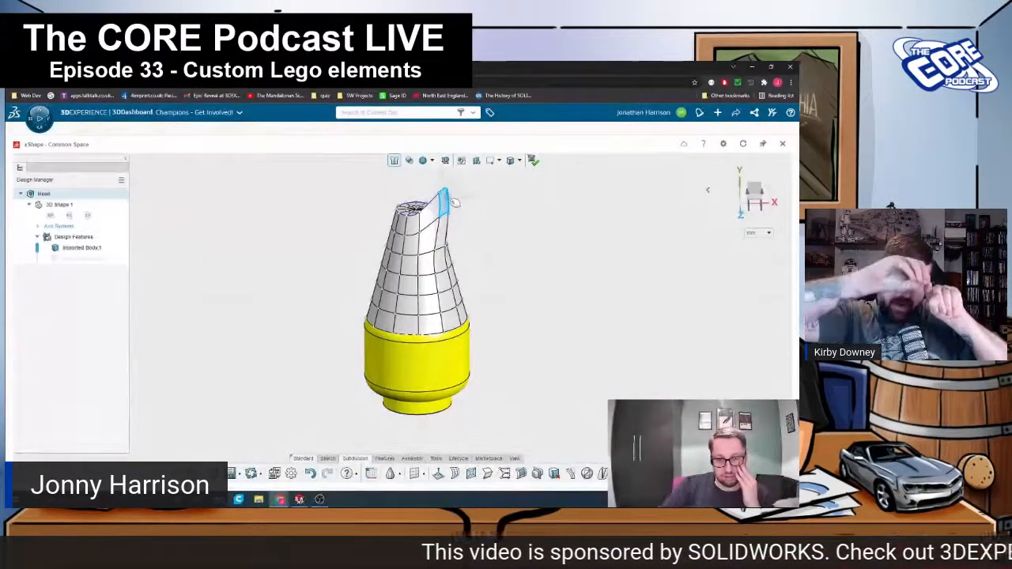
pyautogui.moveTo(465, 207); pyautogui.dragTo(448, 219)
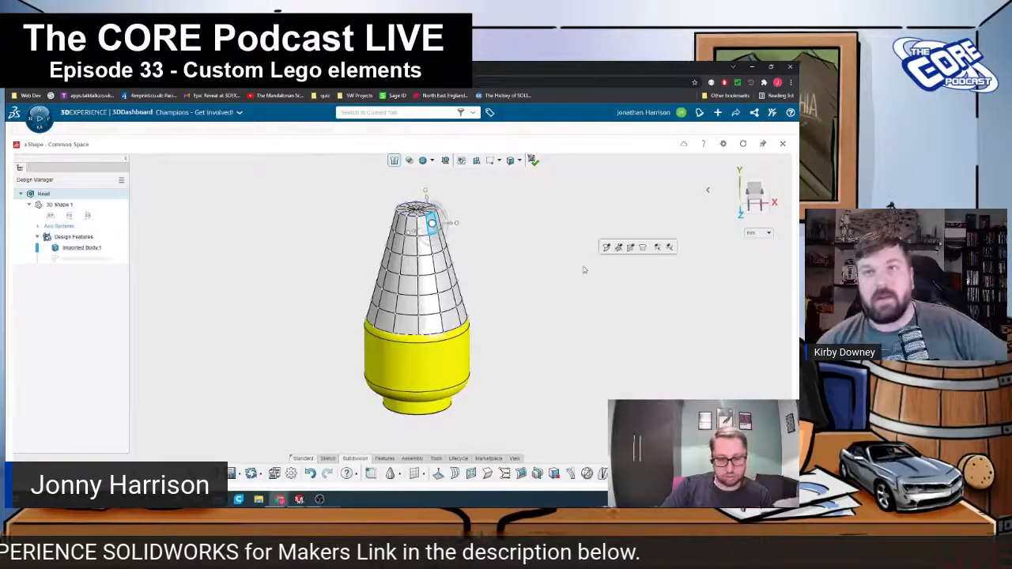
# - Examine the cone's upper faces and its fit on the head from the front, from above and at an angle
pyautogui.scroll(5, 434, 222)
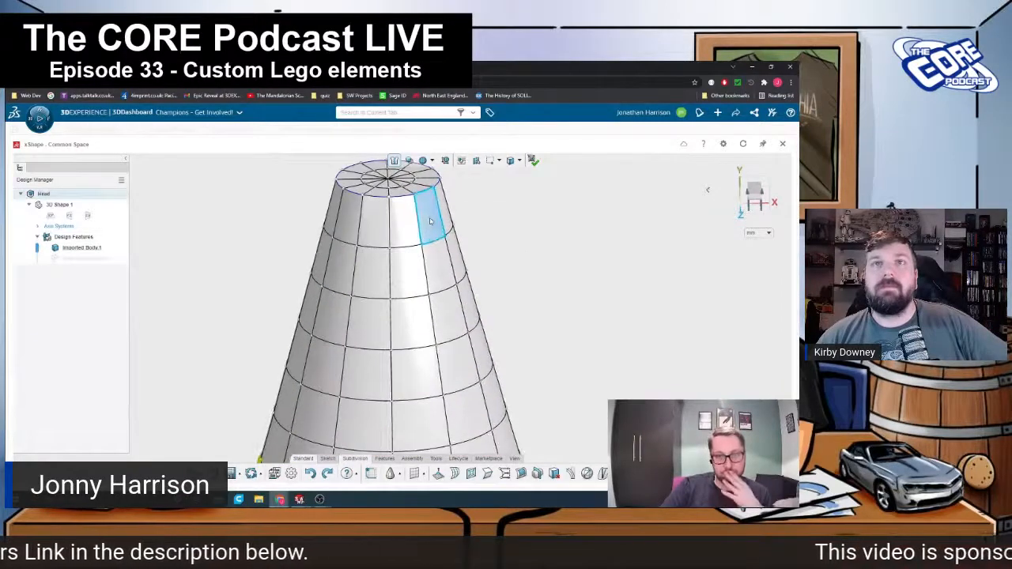
pyautogui.scroll(-3, 505, 239)
pyautogui.scroll(-2, 536, 292)
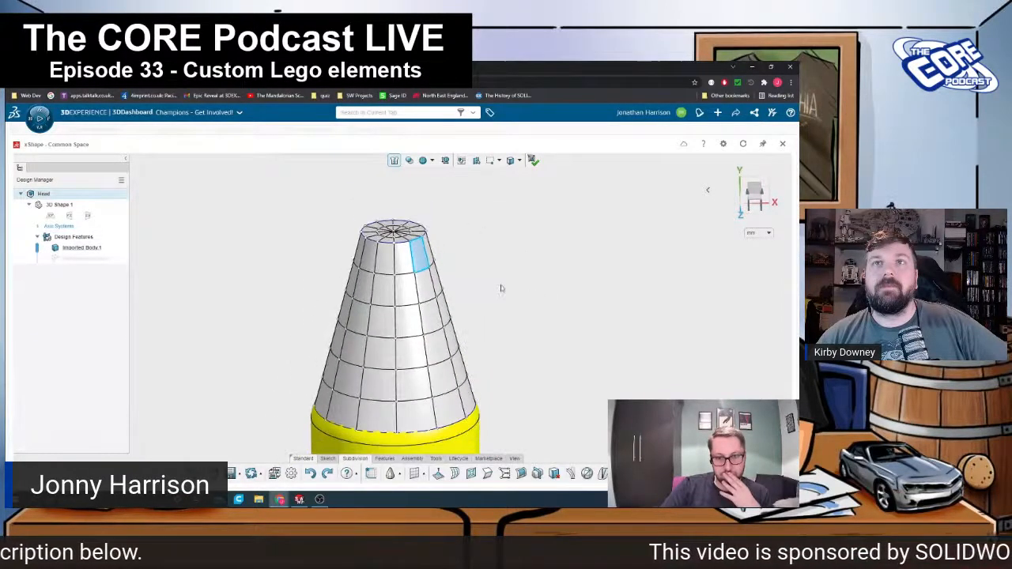
pyautogui.moveTo(430, 267); pyautogui.dragTo(430, 262, button='middle')
pyautogui.click(421, 254)
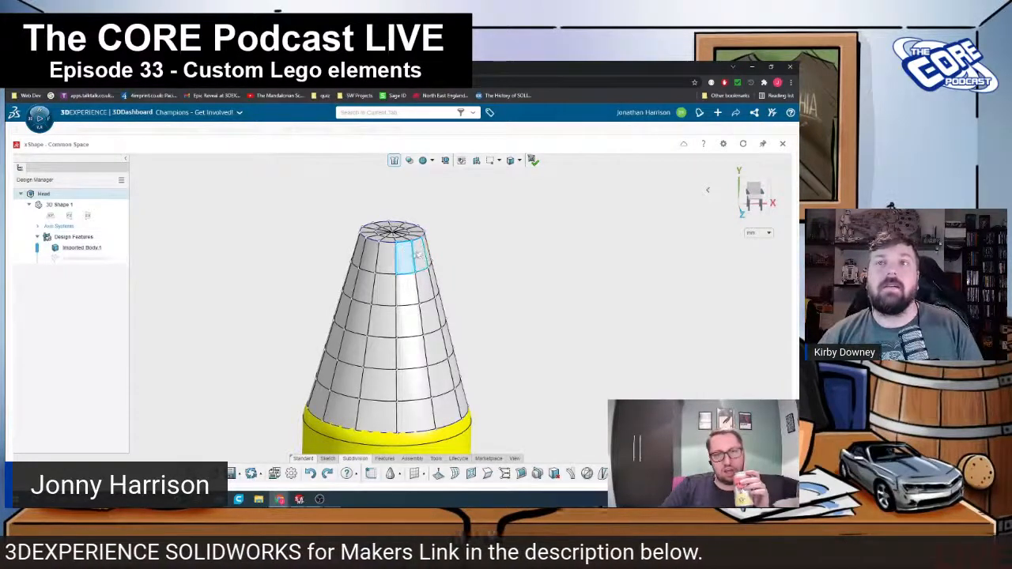
pyautogui.scroll(-3, 541, 288)
pyautogui.click(754, 192)
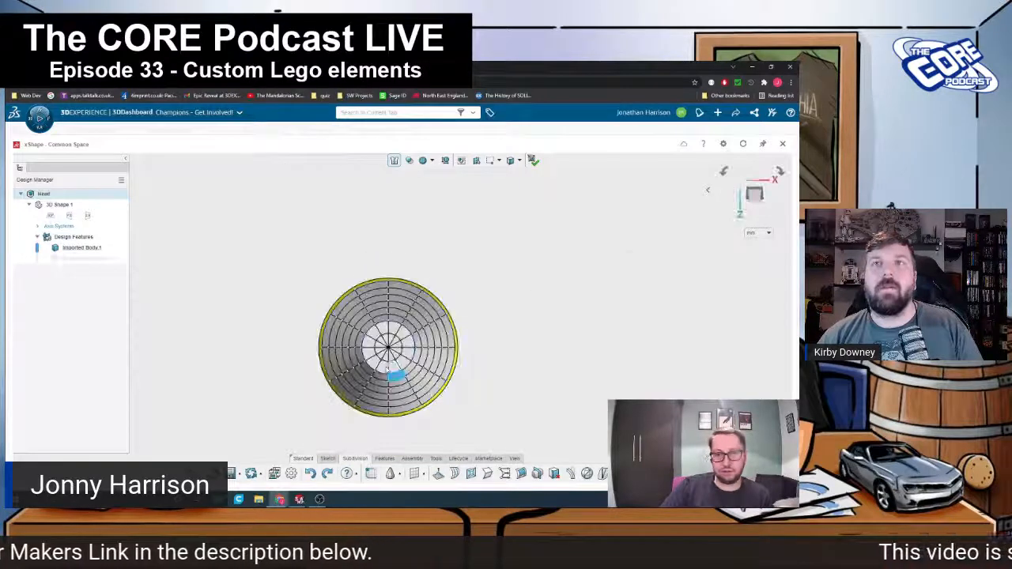
pyautogui.scroll(3, 387, 360)
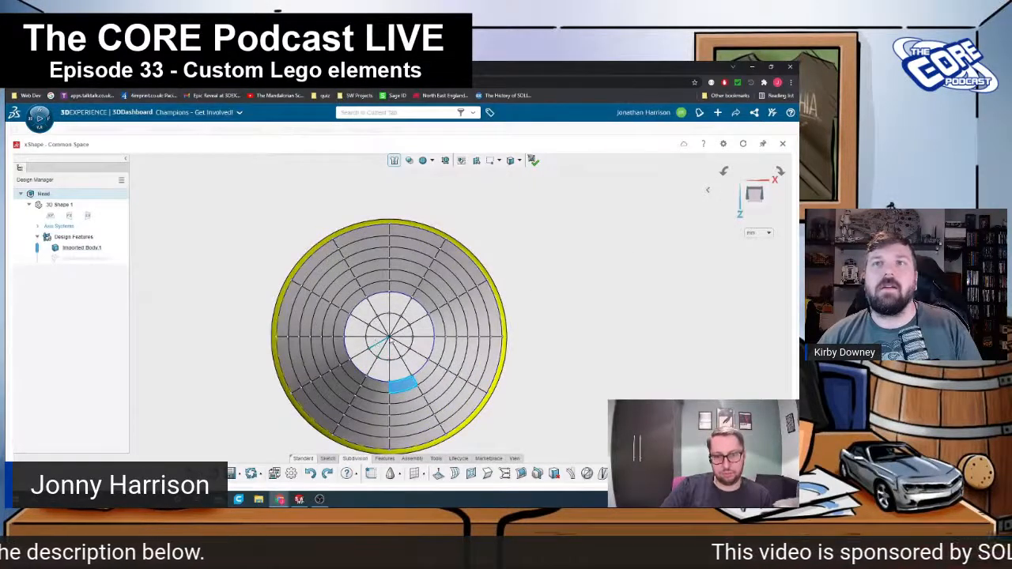
pyautogui.moveTo(646, 369); pyautogui.dragTo(642, 301, button='middle')
pyautogui.scroll(-3, 636, 302)
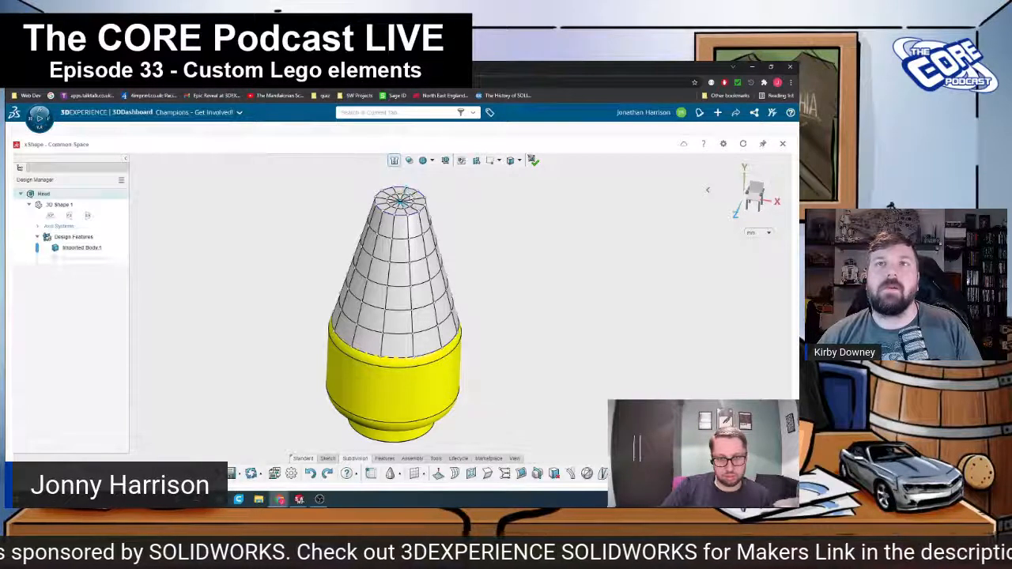
pyautogui.scroll(2, 401, 202)
pyautogui.scroll(2, 399, 201)
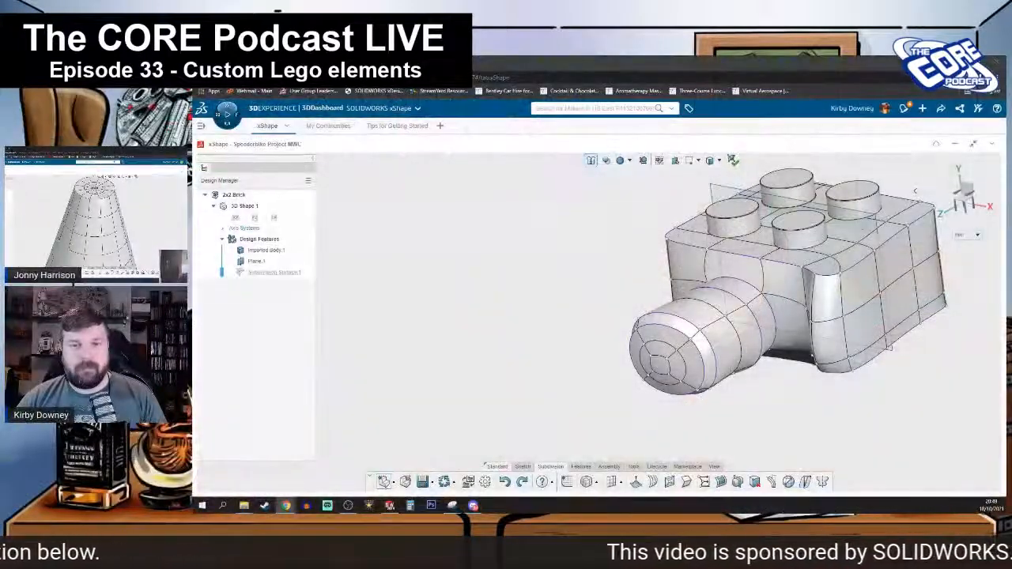
# - Inspect the sculpted 2x2 brick with its cylindrical lens and rounded grip from several angles
pyautogui.scroll(-3, 798, 343)
pyautogui.scroll(4, 705, 318)
pyautogui.moveTo(662, 373)
pyautogui.mouseDown(button='middle')
pyautogui.moveTo(656, 355)
pyautogui.moveTo(649, 413)
pyautogui.moveTo(625, 387)
pyautogui.moveTo(653, 408)
pyautogui.moveTo(632, 382)
pyautogui.moveTo(656, 407)
pyautogui.moveTo(653, 391)
pyautogui.mouseUp(button='middle')
pyautogui.scroll(-3, 698, 371)
pyautogui.scroll(4, 685, 293)
pyautogui.moveTo(684, 293); pyautogui.dragTo(661, 237, button='middle')
pyautogui.scroll(-4, 663, 425)
pyautogui.scroll(3, 624, 389)
pyautogui.moveTo(673, 424); pyautogui.dragTo(626, 396, button='middle')
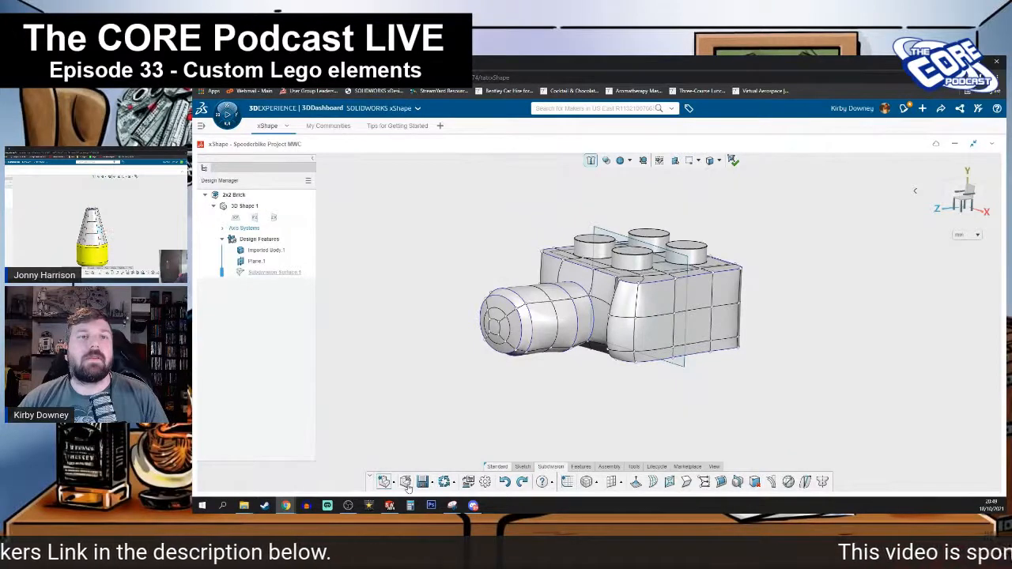
# - Save the 2x2 Brick and export it as a file on disk in 3DXML format with editing allowed
pyautogui.click(432, 484)
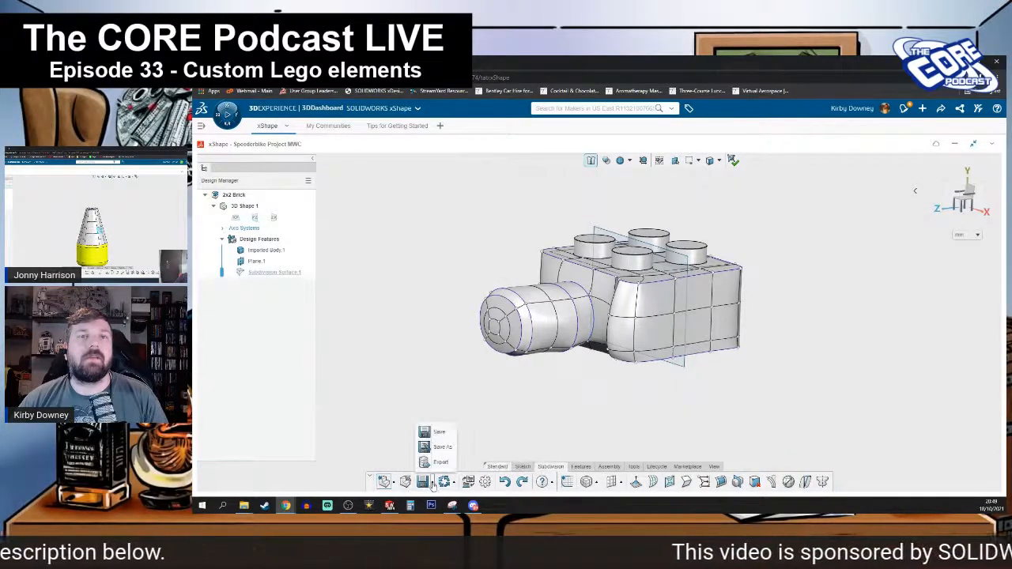
pyautogui.click(437, 461)
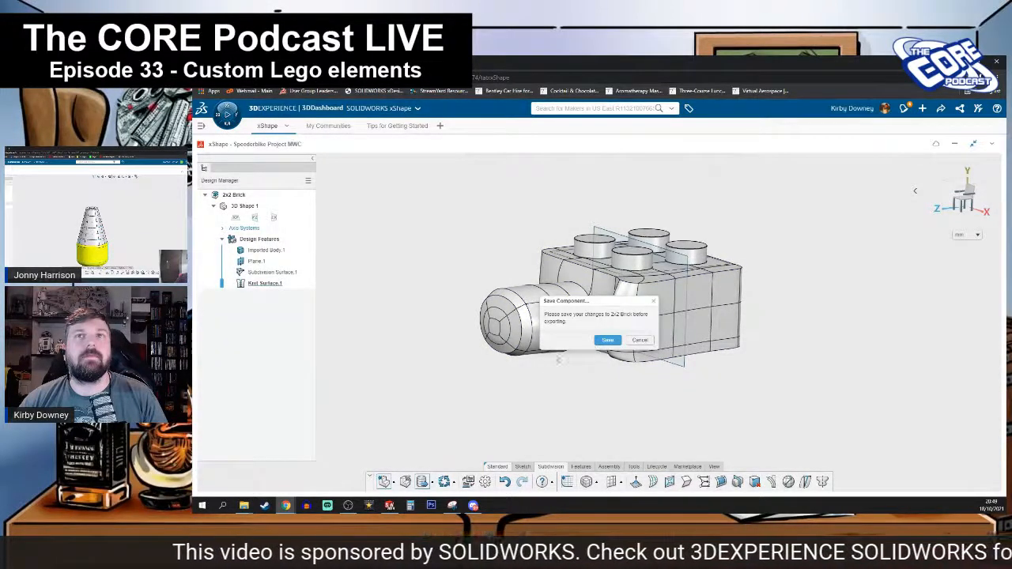
pyautogui.click(607, 340)
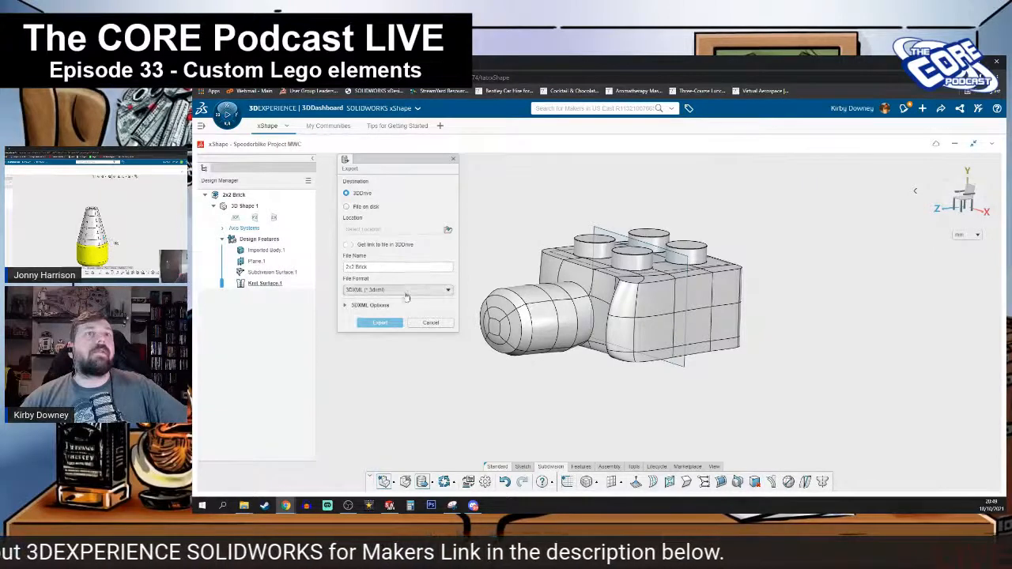
pyautogui.click(379, 289)
pyautogui.click(375, 311)
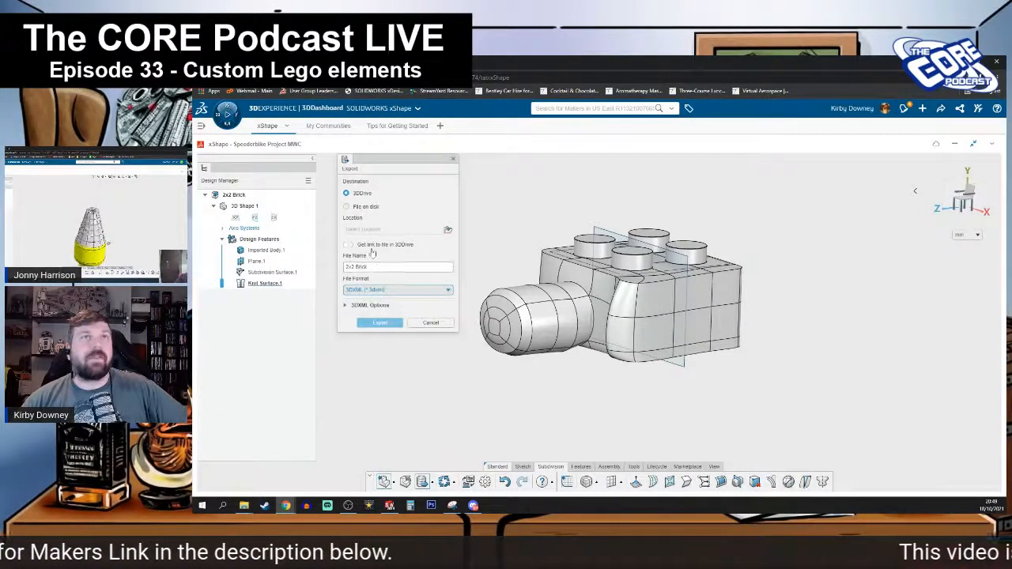
pyautogui.click(363, 207)
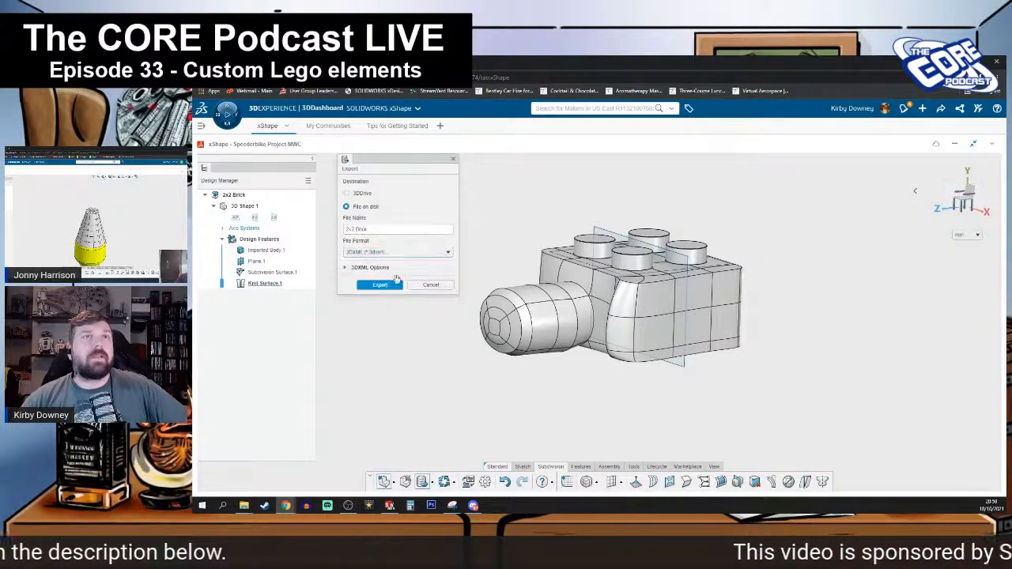
pyautogui.click(352, 268)
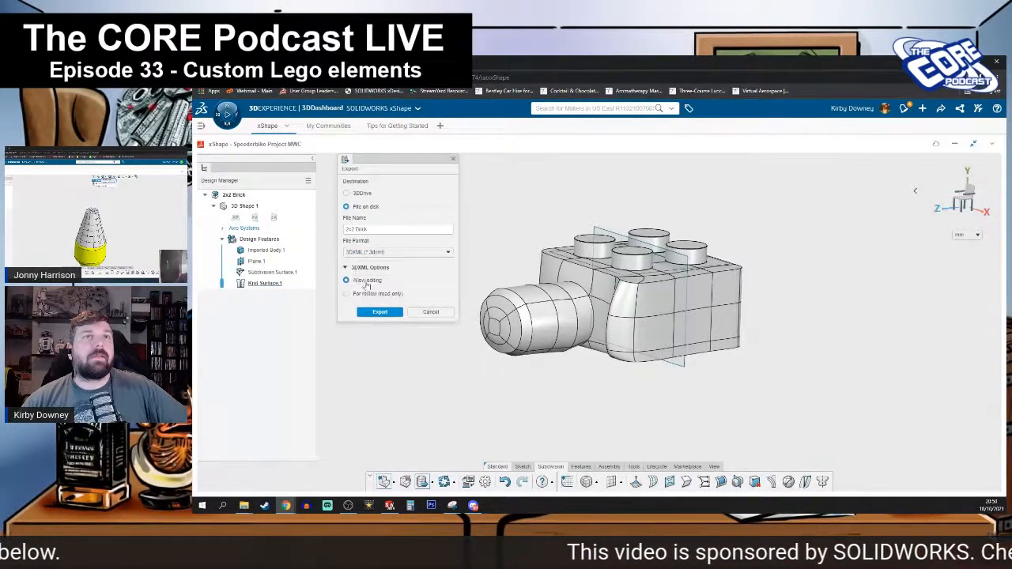
pyautogui.click(380, 312)
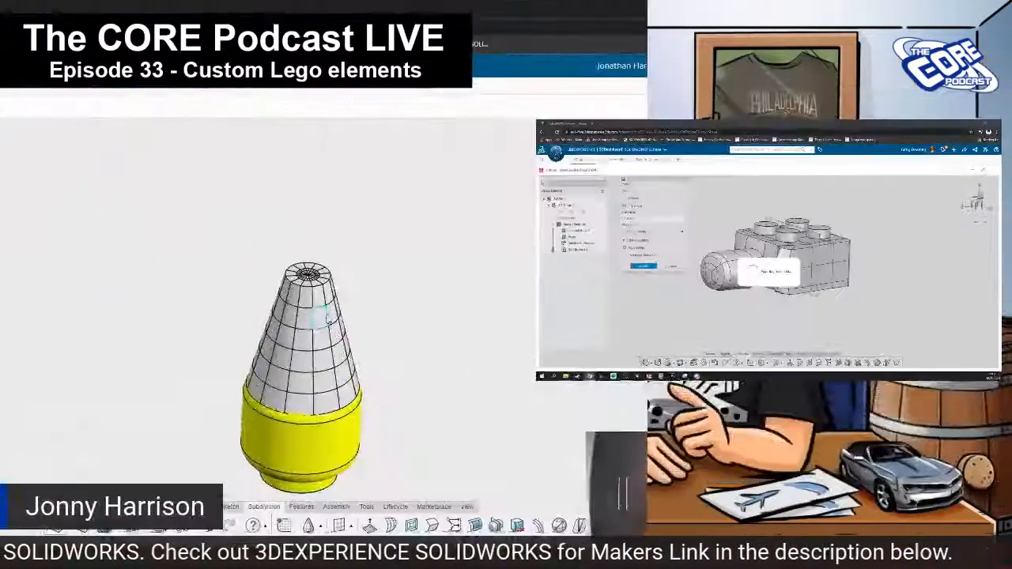
pyautogui.click(329, 315)
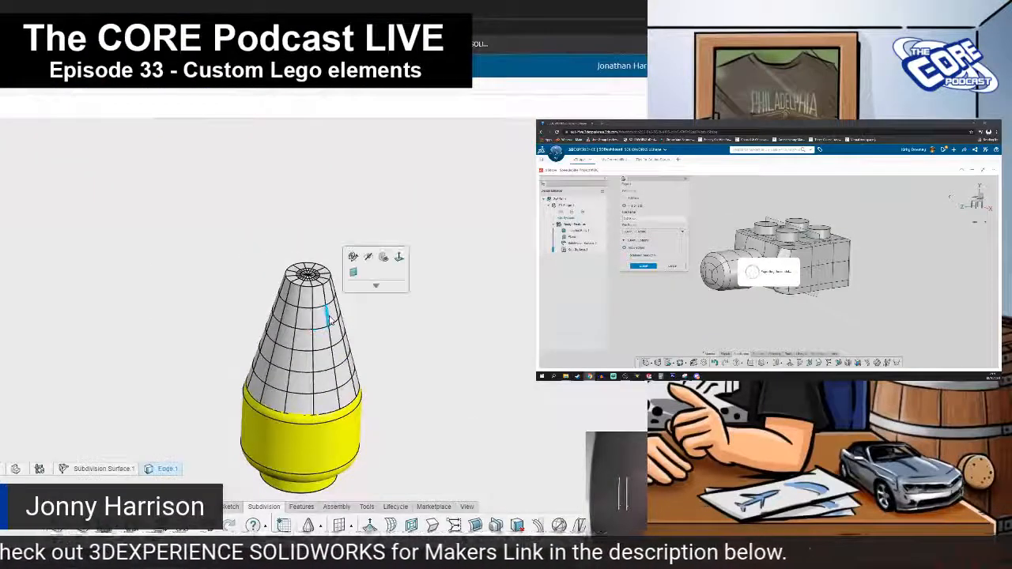
pyautogui.scroll(-5, 427, 378)
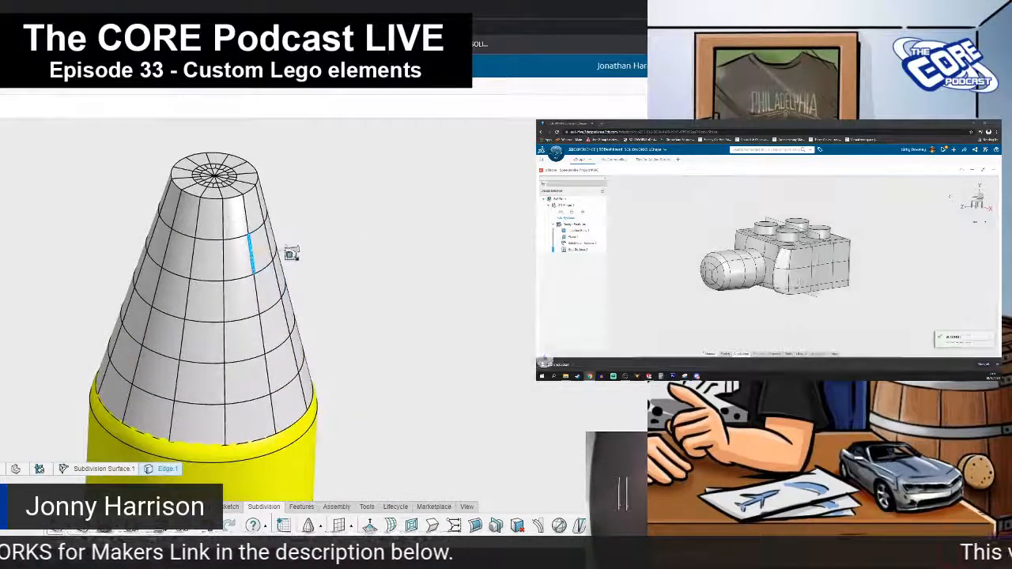
pyautogui.click(287, 254)
pyautogui.click(252, 258)
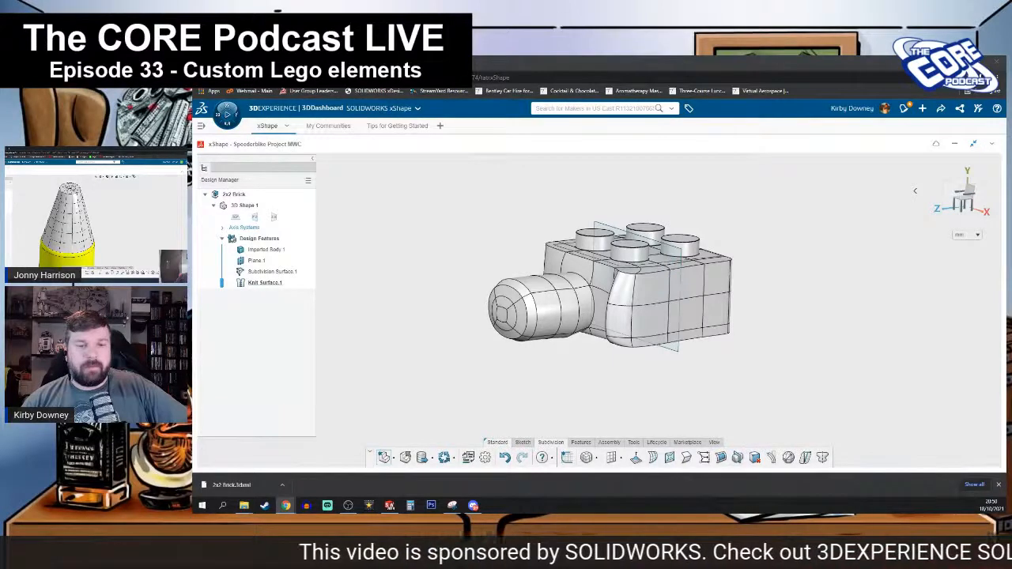
# - Show the downloaded 2x2 Brick 3DXML file in its folder and dismiss the folder window
pyautogui.click(283, 484)
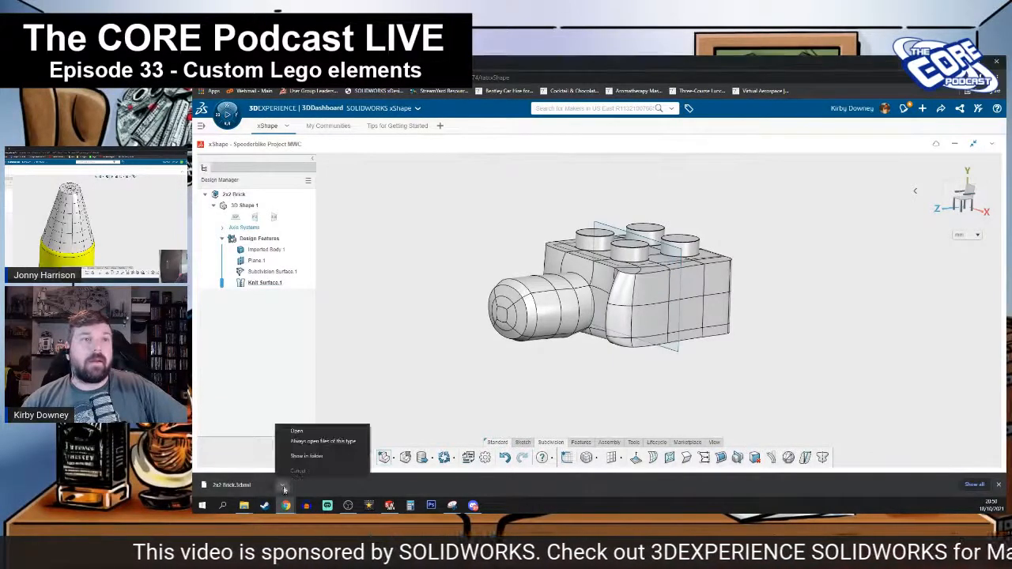
pyautogui.click(294, 456)
pyautogui.click(934, 113)
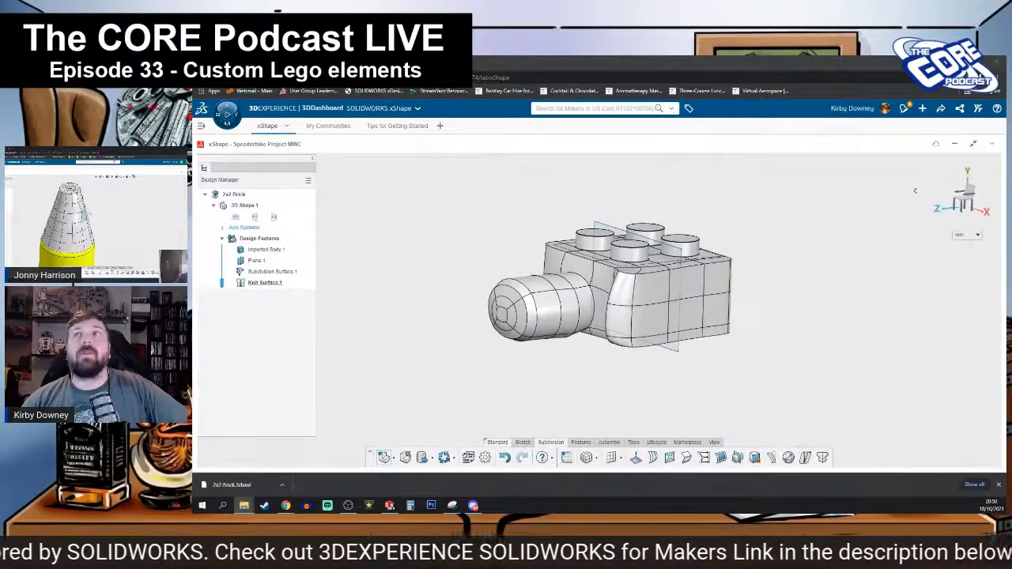
# - Switch to SOLIDWORKS and close the open Lego brick assembly
pyautogui.click(958, 62)
pyautogui.click(395, 504)
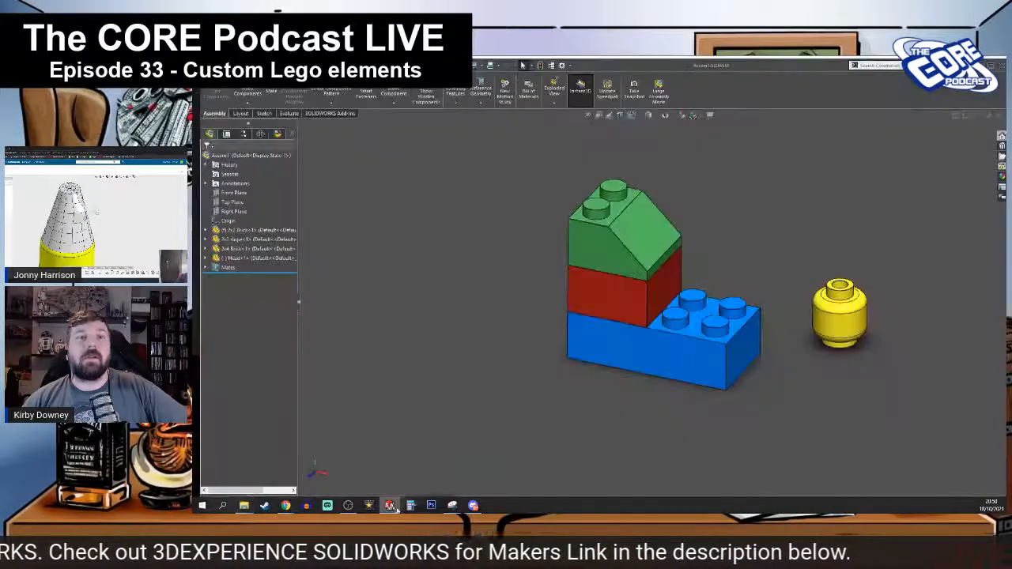
pyautogui.click(999, 115)
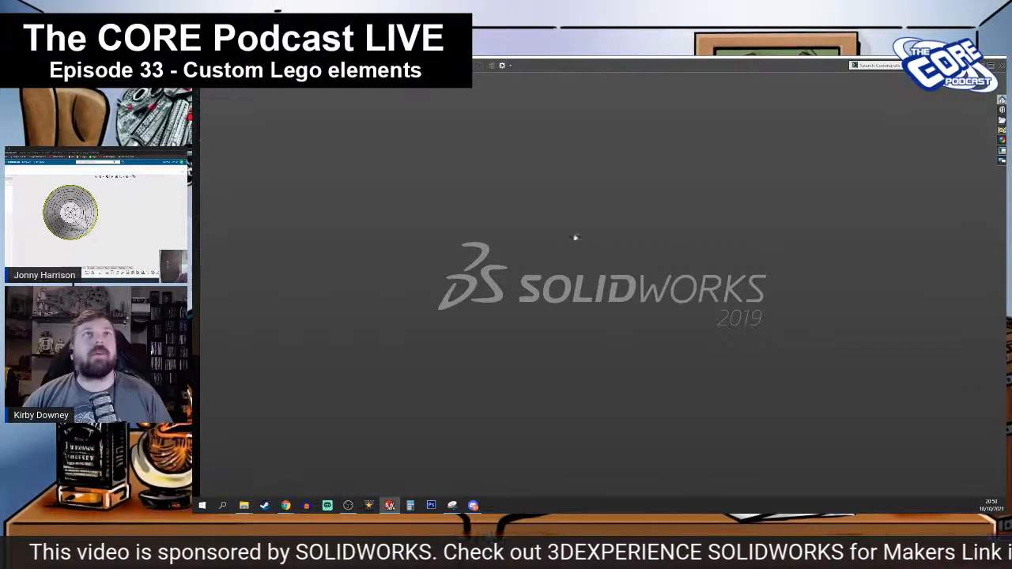
# - Bring up the Open file dialog and look through its folder locations for the exported brick
pyautogui.click(405, 66)
pyautogui.click(427, 78)
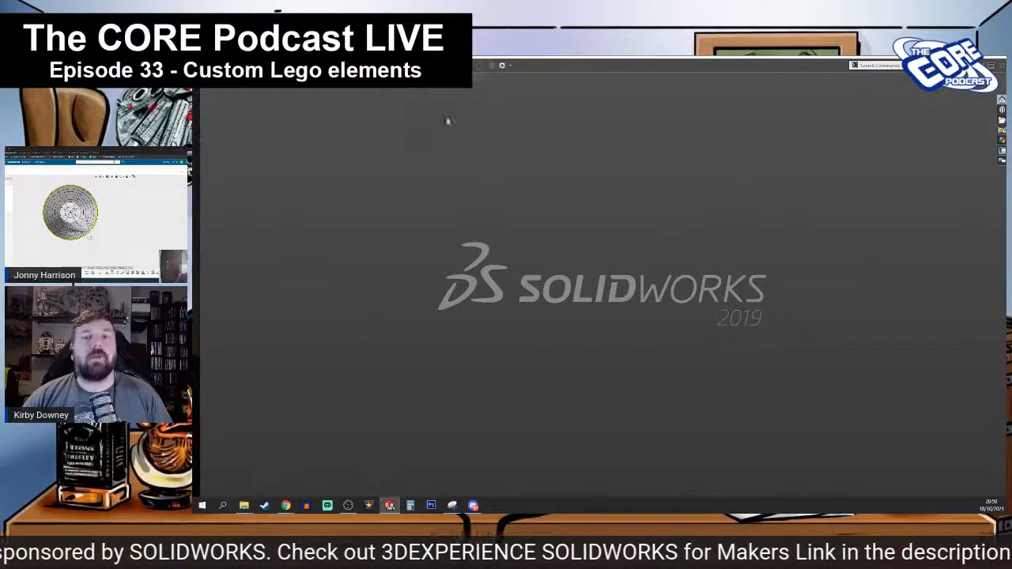
pyautogui.scroll(5, 246, 168)
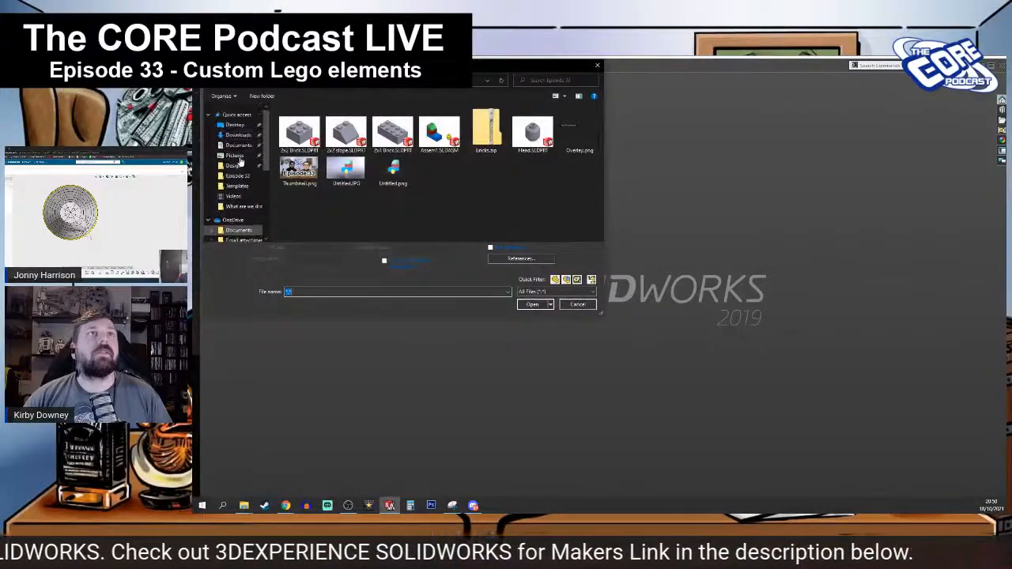